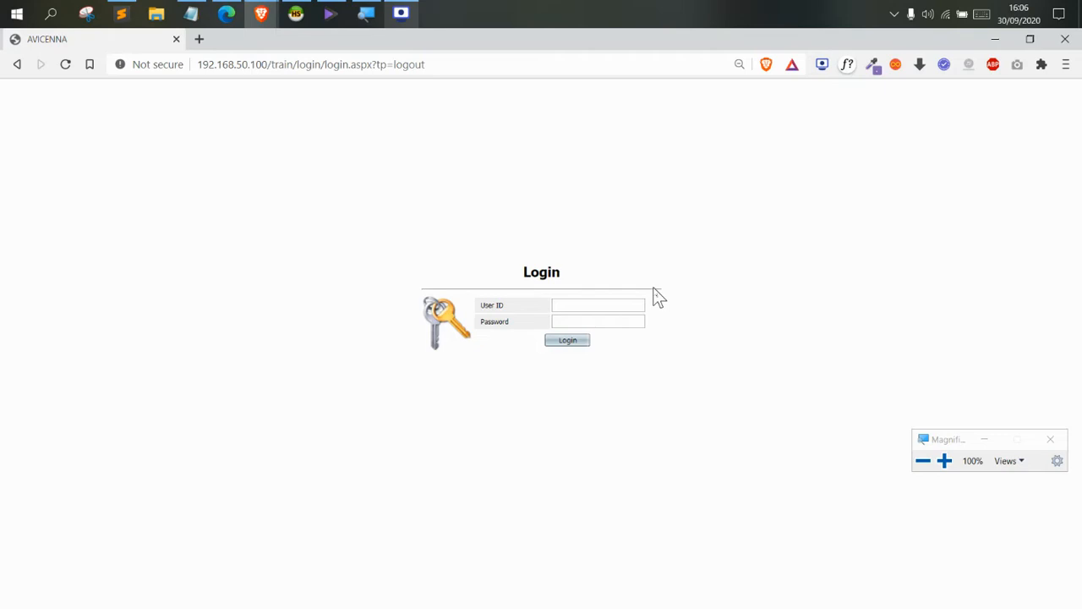
Log in to AVICENNA with the blood bank user ID and its password
click(604, 305)
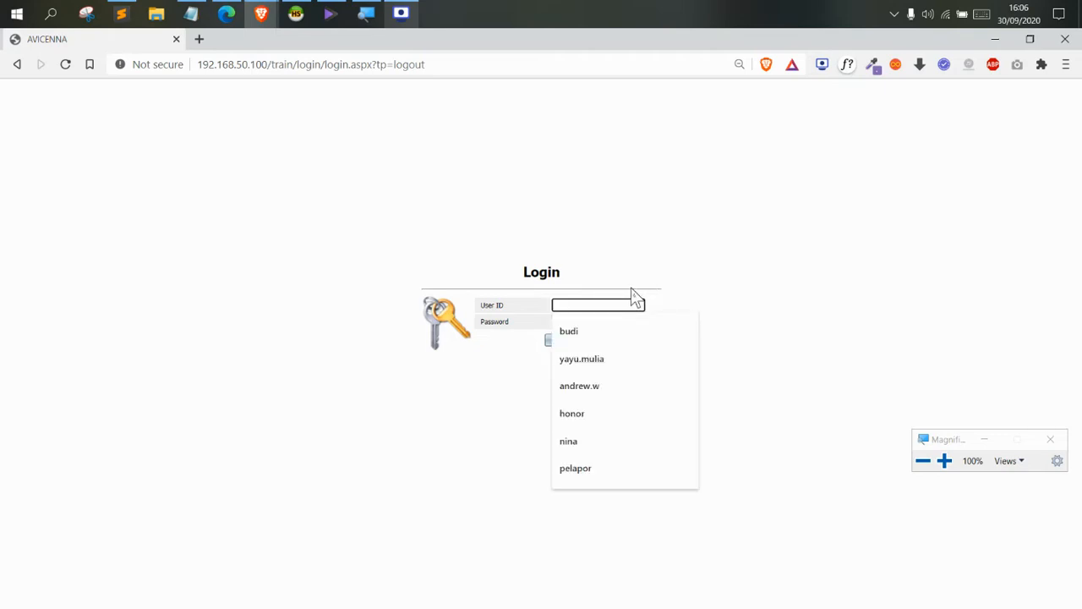
text(bank_darah)
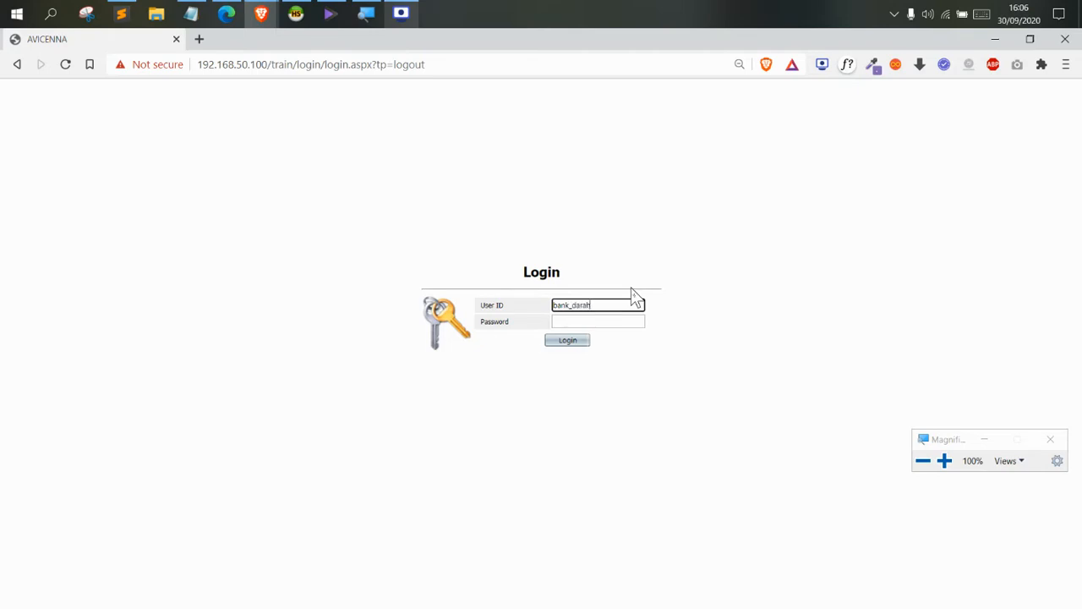
key(Tab)
key(Return)
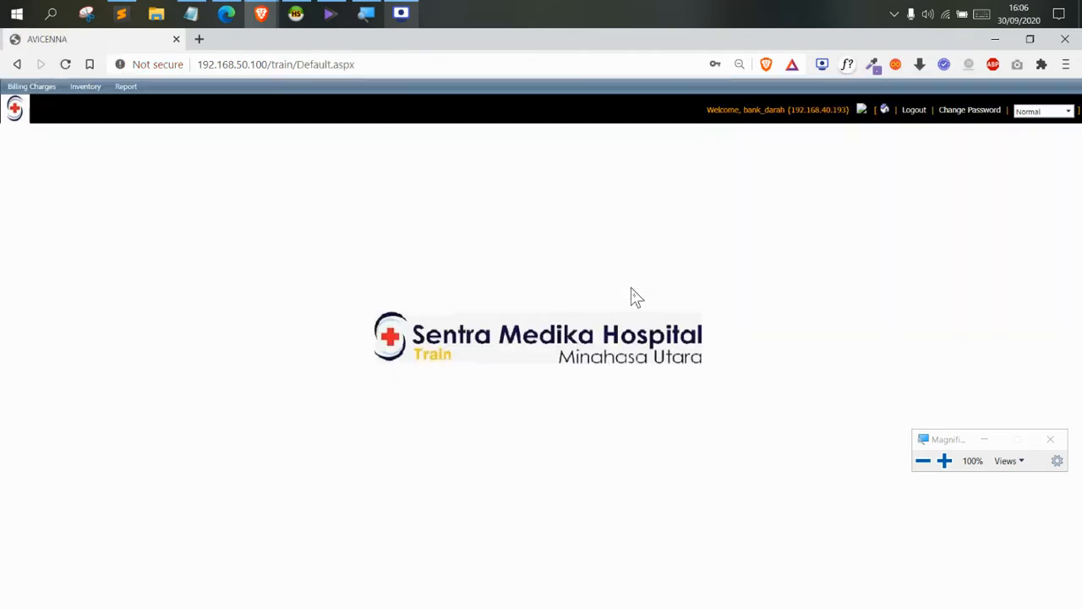
Go to the Purchase Order page under Inventory > Procurement
click(945, 460)
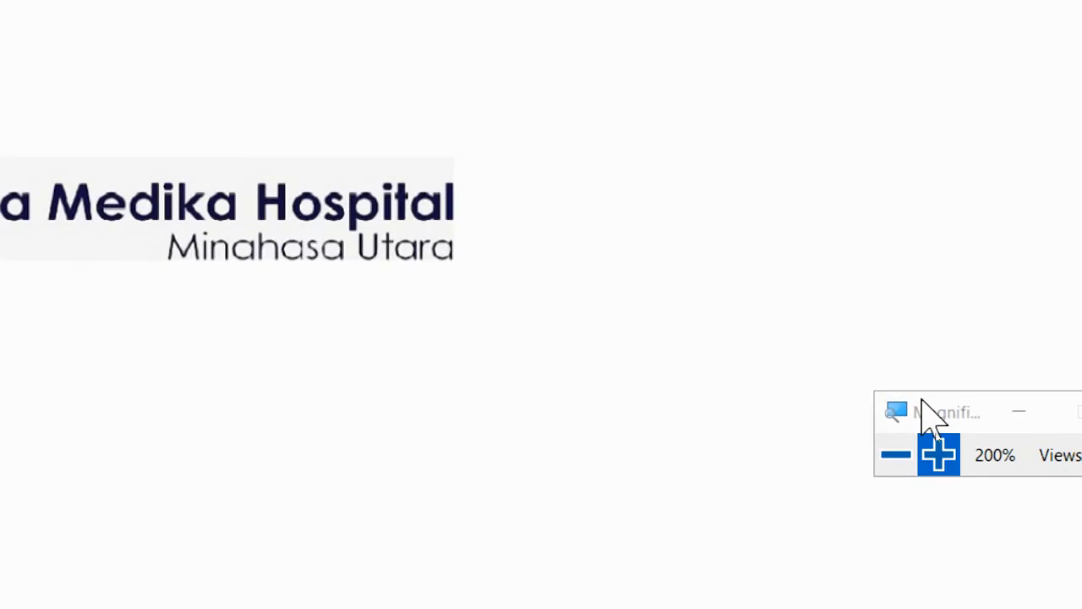
drag(930, 411, 262, 64)
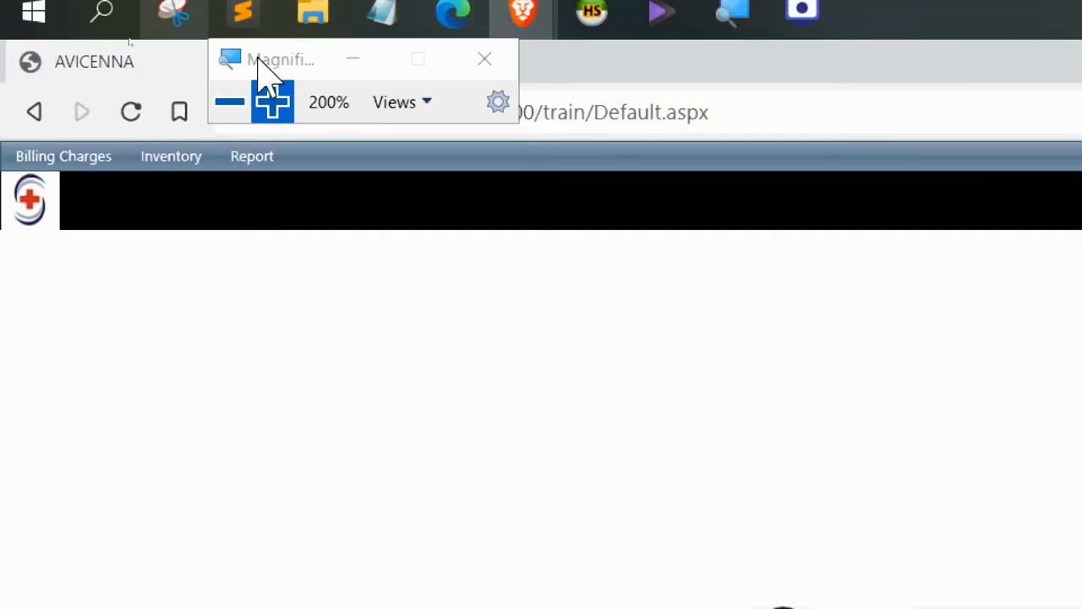
drag(259, 68, 395, 240)
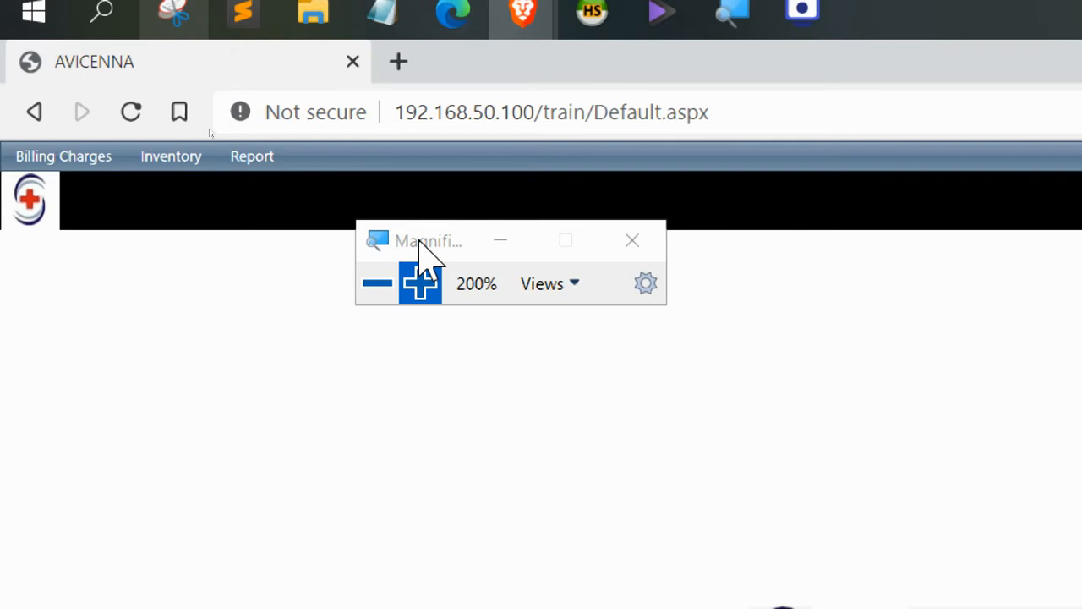
drag(419, 240, 524, 167)
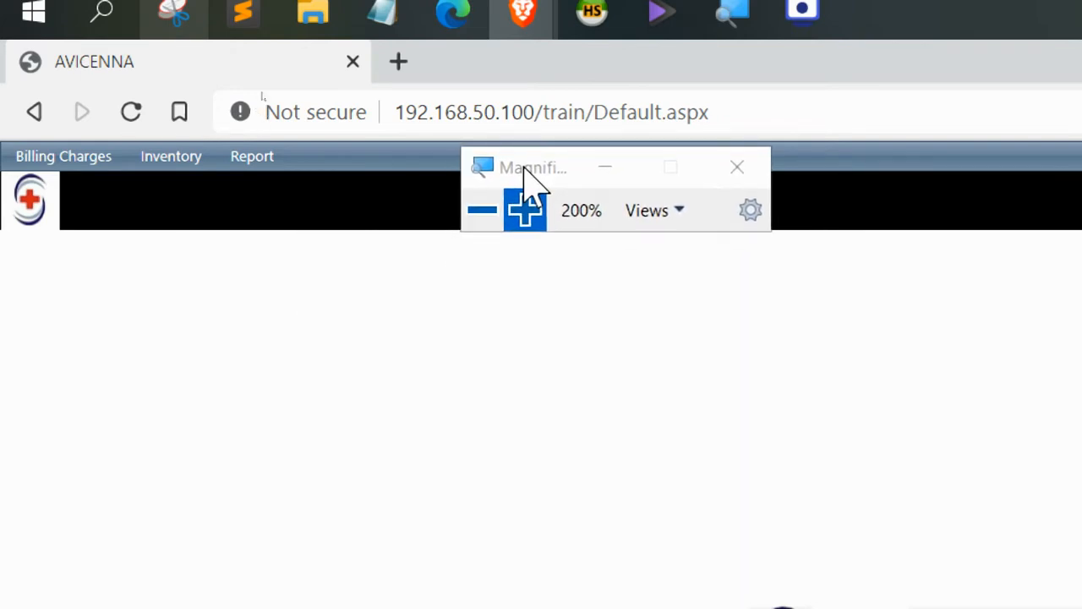
mouse_move(161, 167)
mouse_move(178, 184)
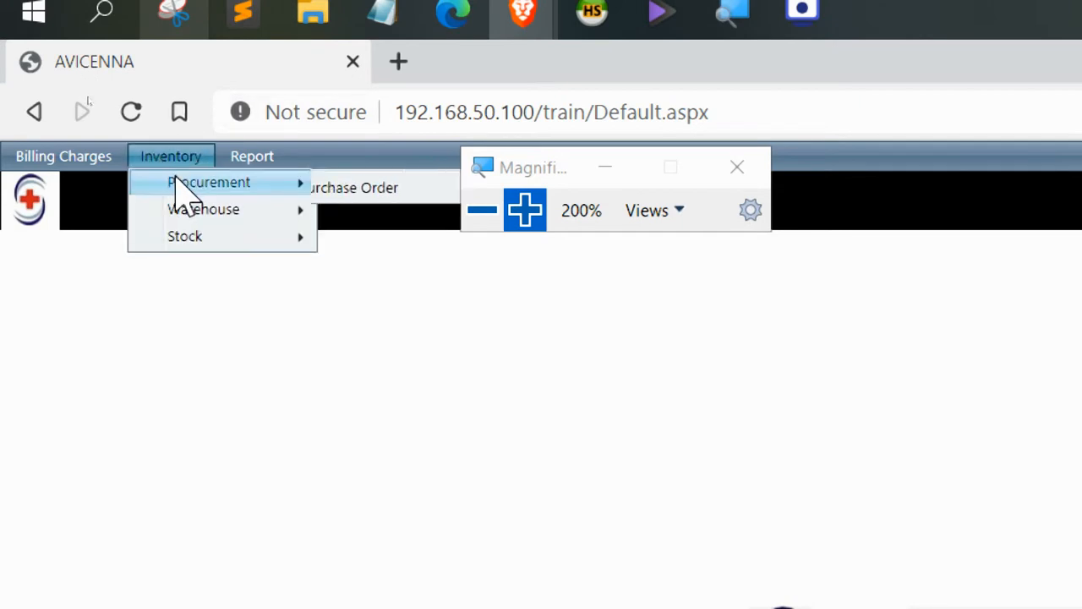
click(366, 190)
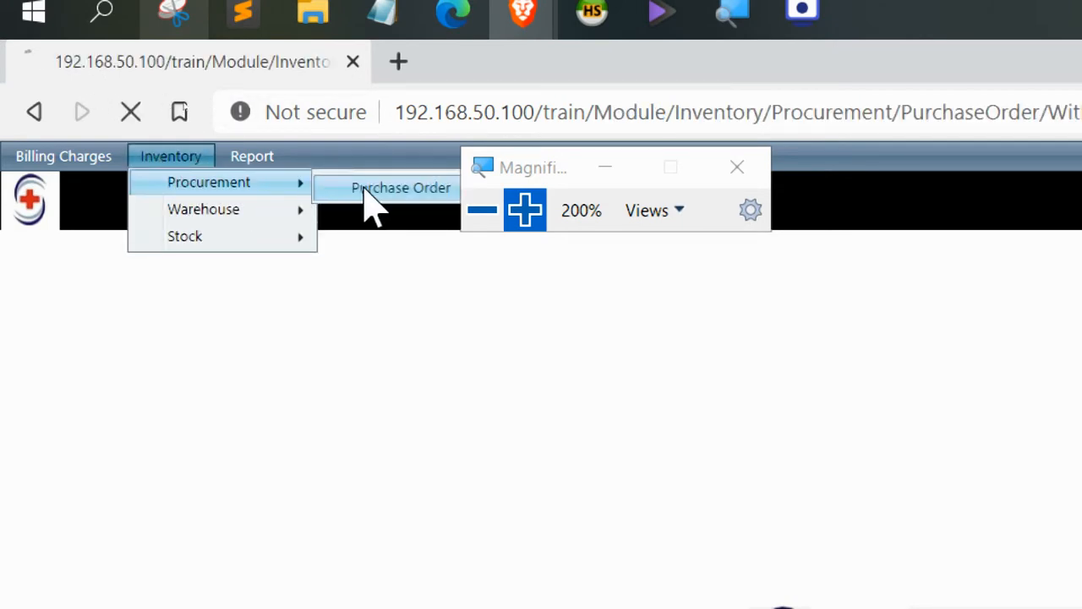
click(482, 211)
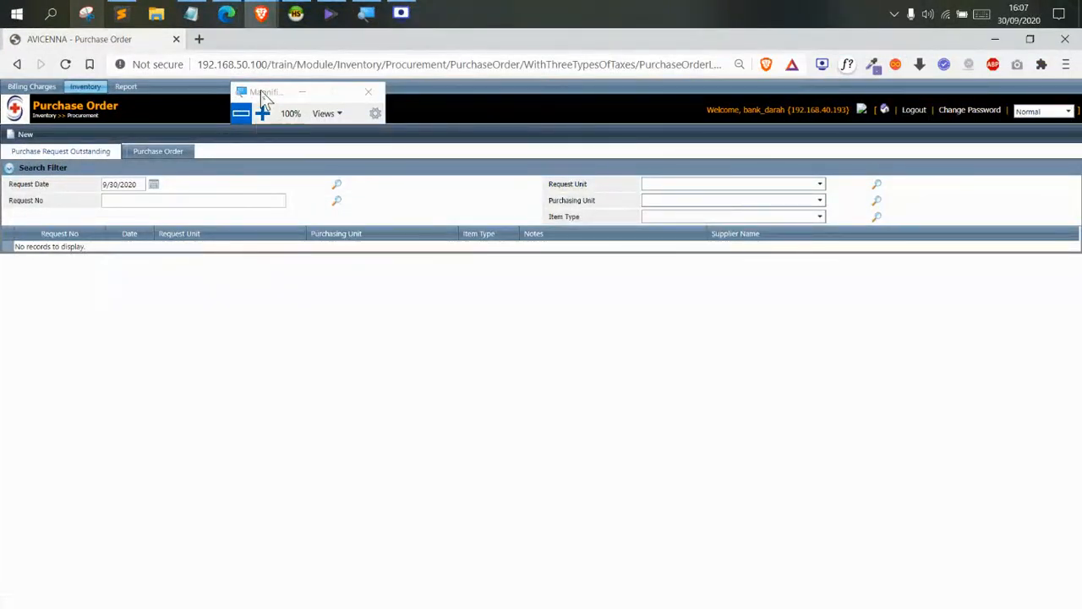
Start a new purchase order on the Purchase Order page
drag(261, 91, 375, 145)
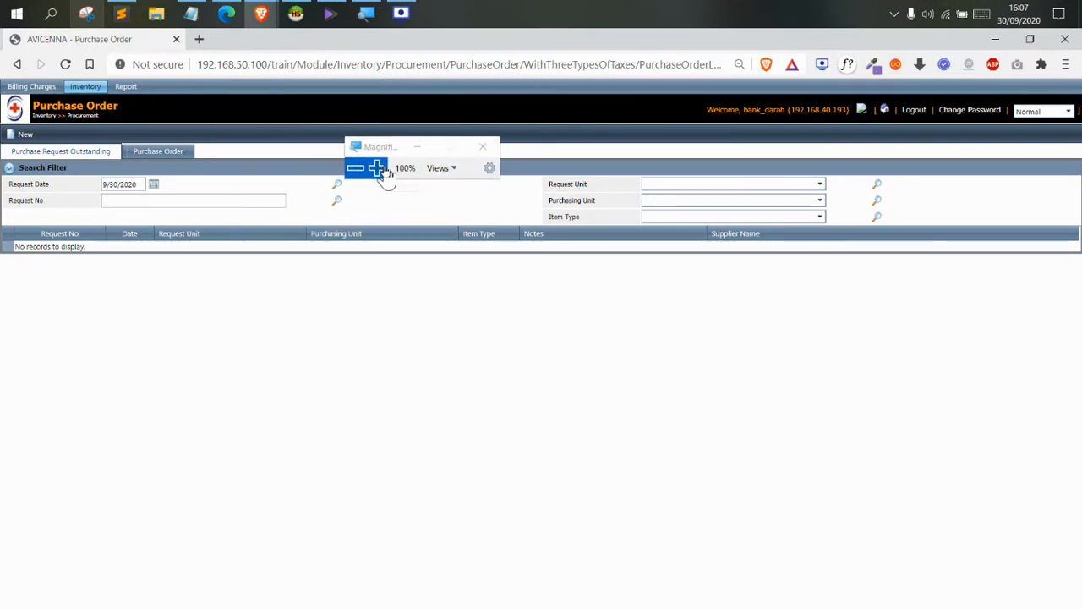
click(377, 168)
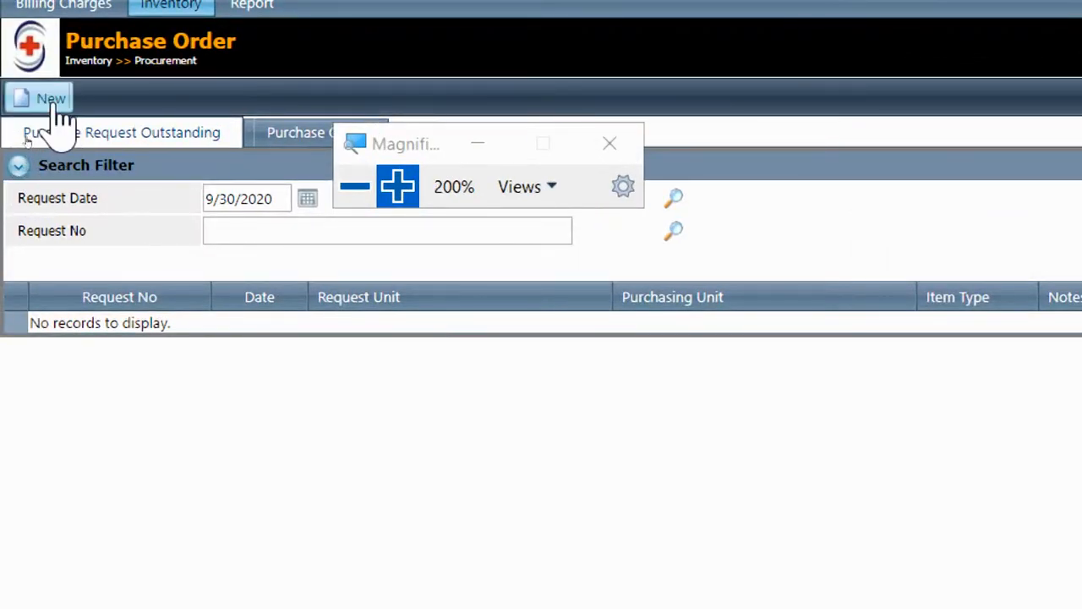
drag(437, 145, 468, 104)
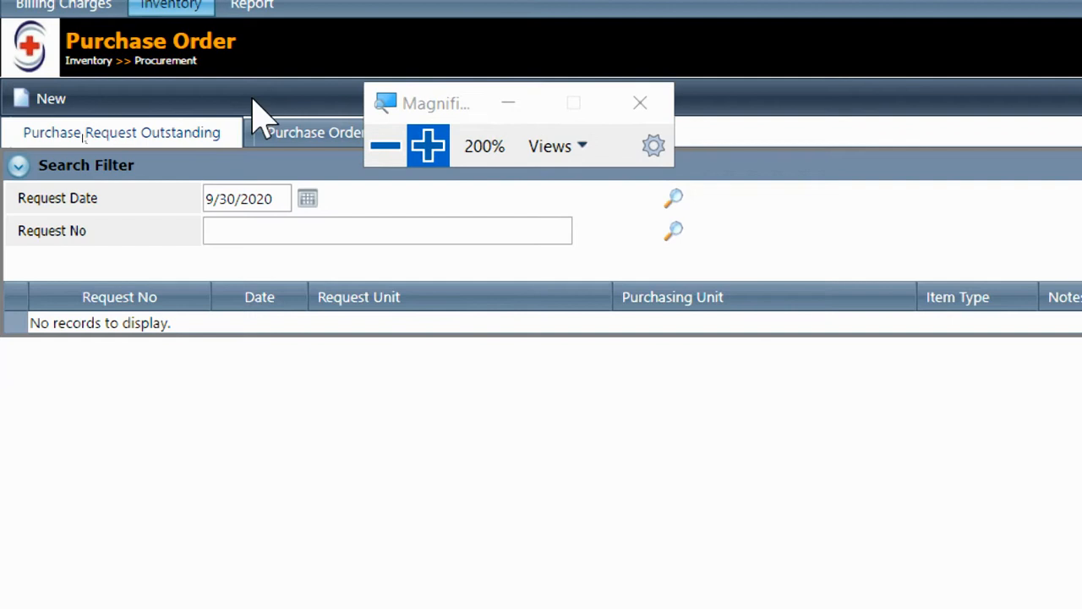
click(61, 99)
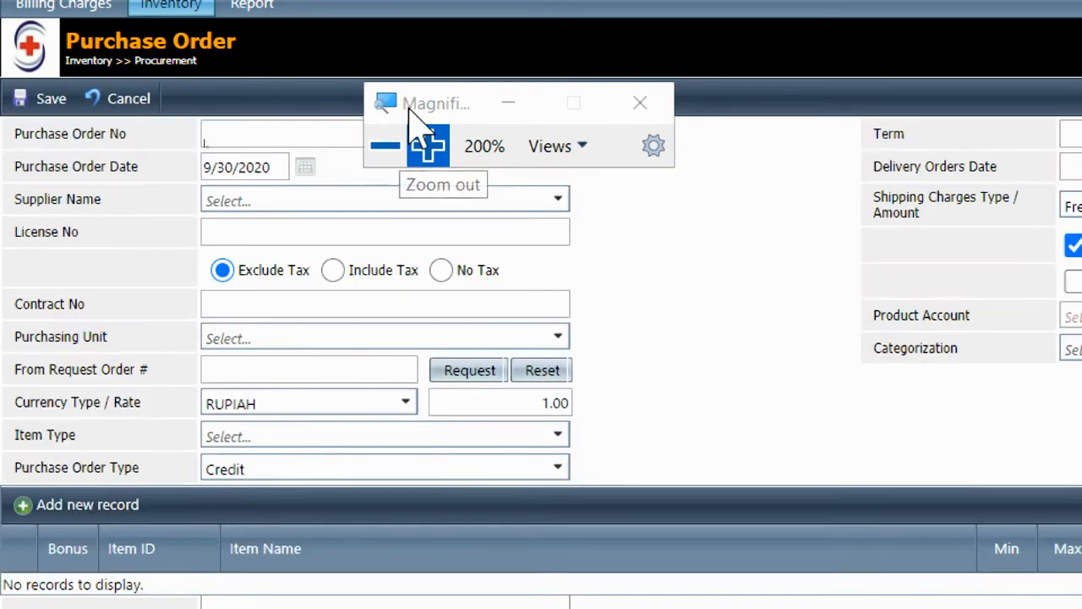
drag(408, 110, 706, 172)
click(426, 201)
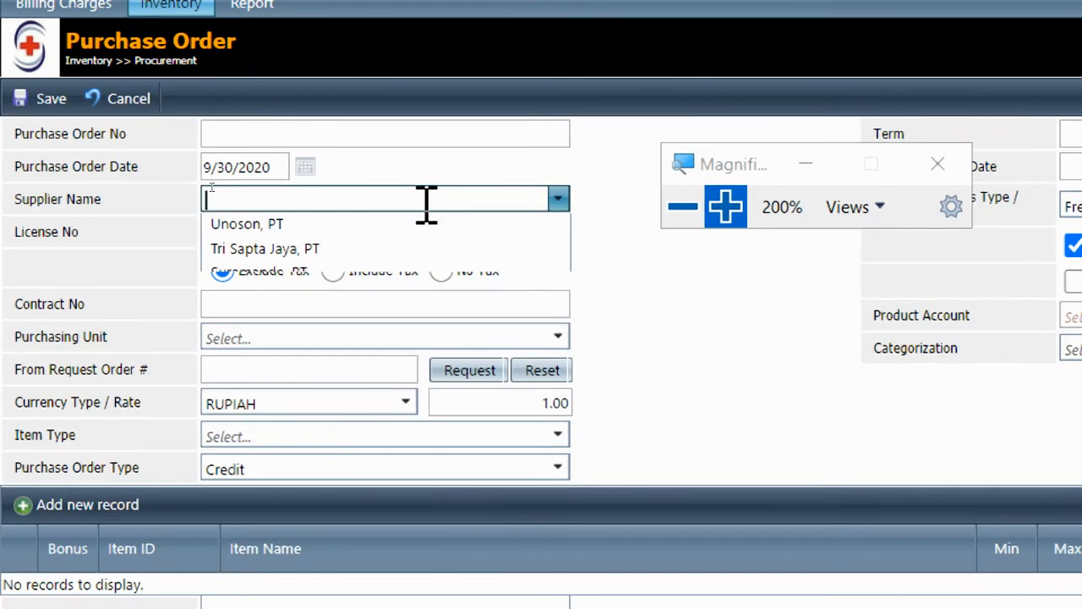
drag(15, 134, 165, 150)
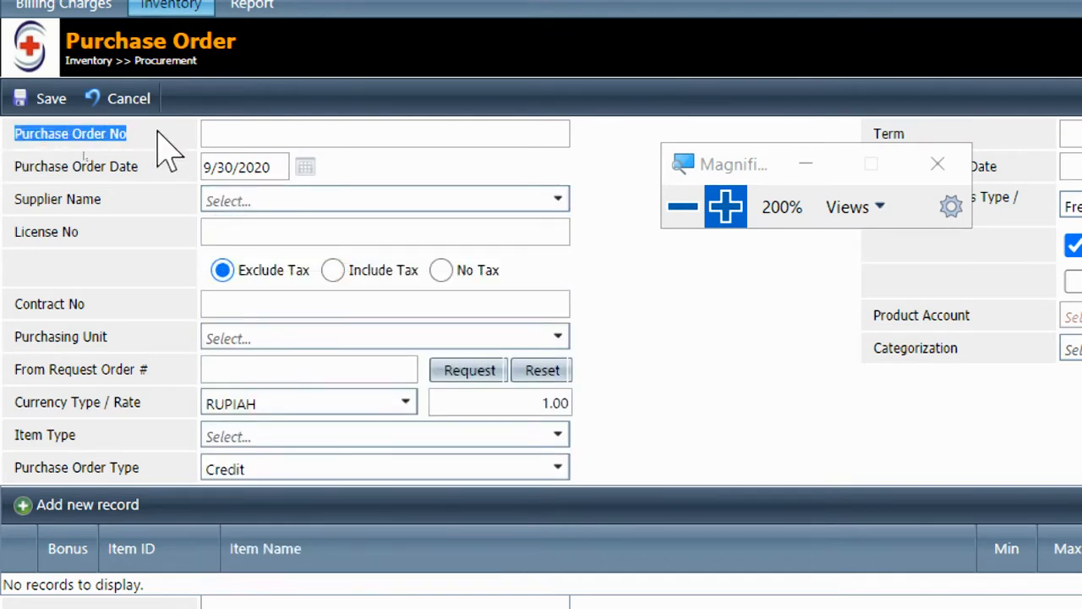
Keep the order date at 9/30/2020 and search suppliers for 'pmi'
click(231, 133)
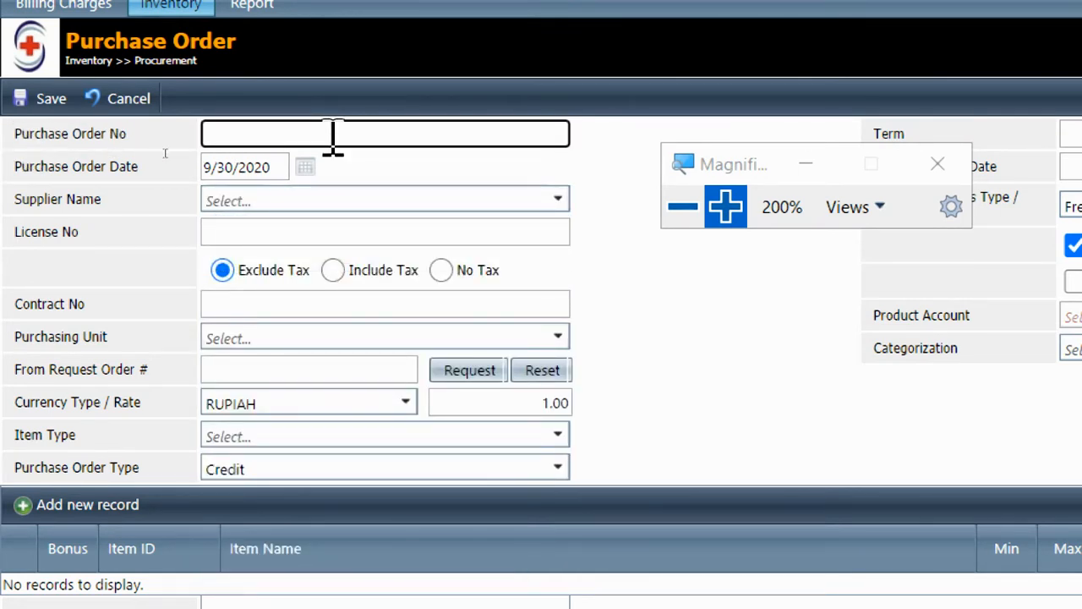
drag(15, 168, 146, 168)
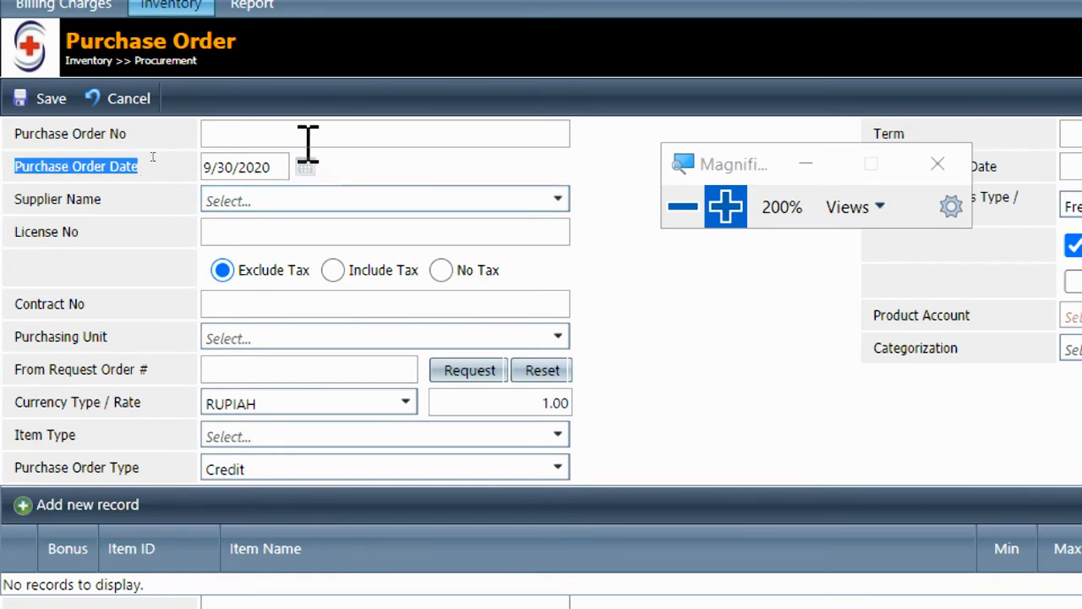
click(286, 170)
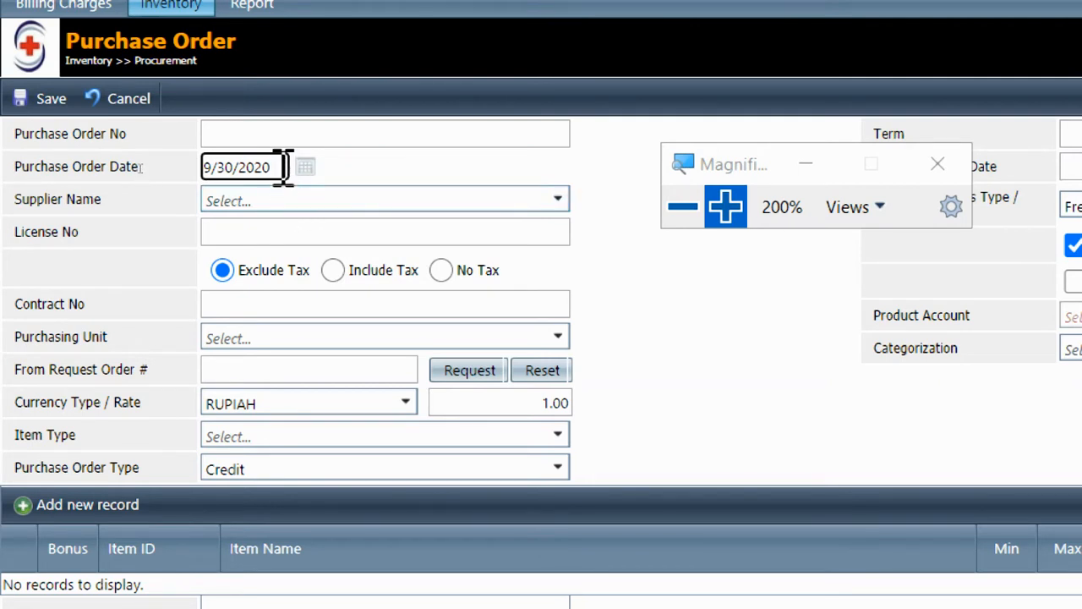
drag(285, 167, 126, 174)
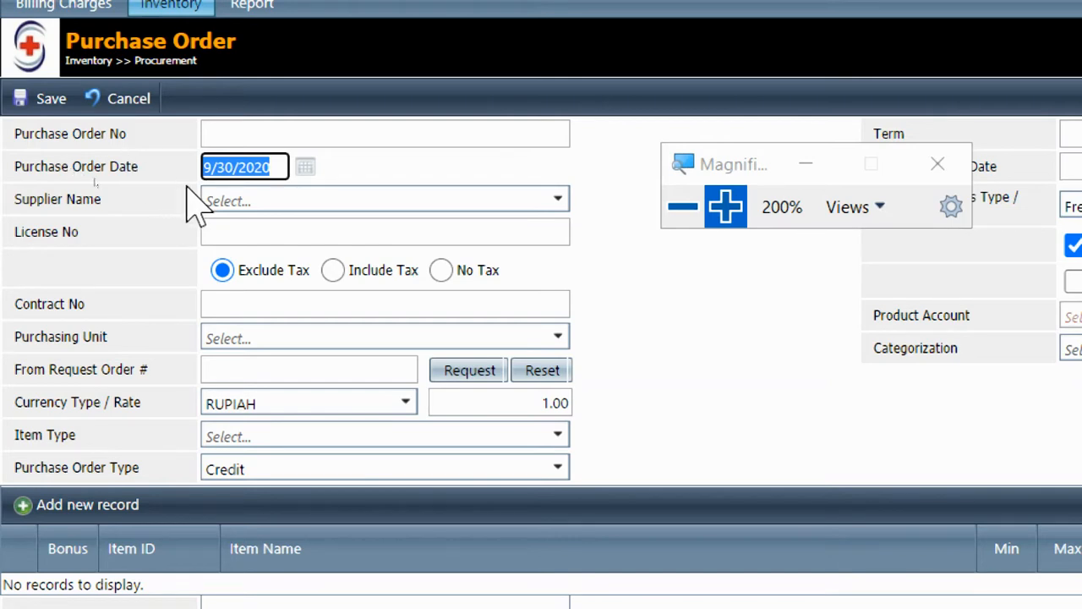
click(244, 203)
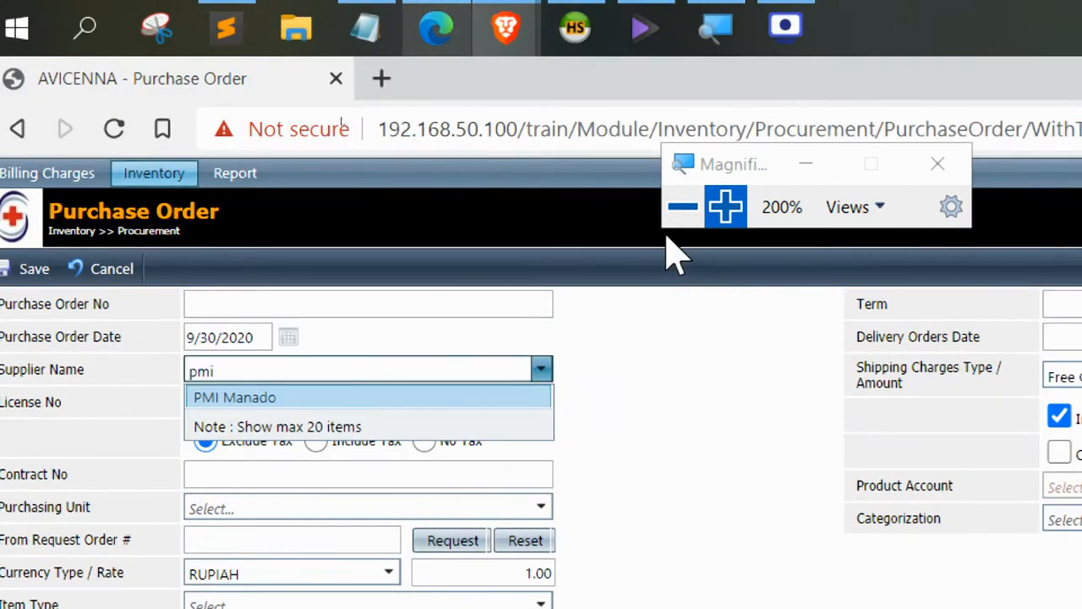
click(683, 207)
click(400, 15)
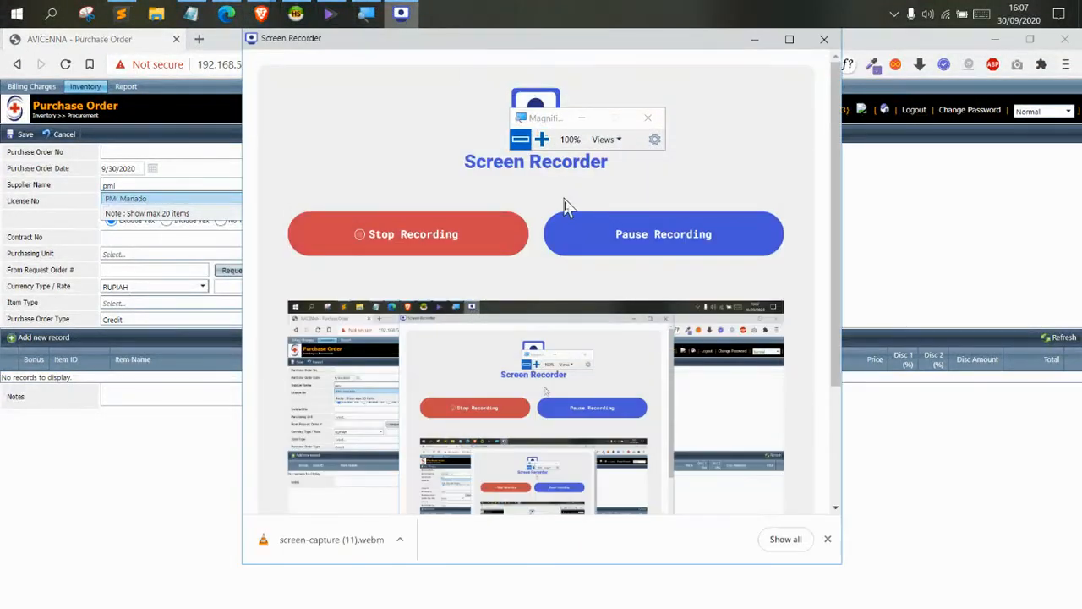
click(570, 234)
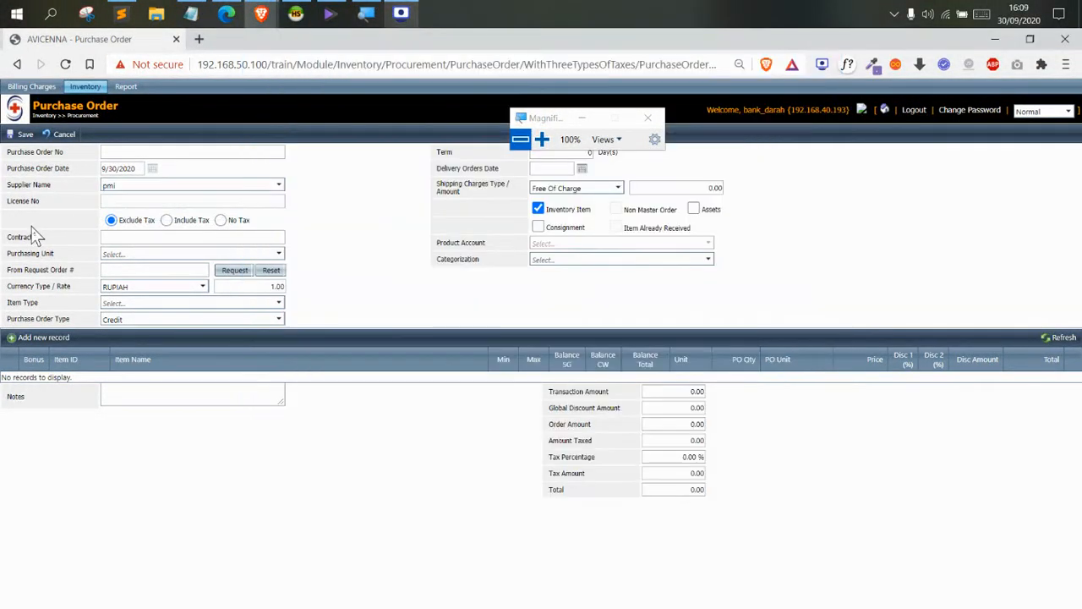
Select PMI Manado as the supplier and fill in License No 3
click(138, 183)
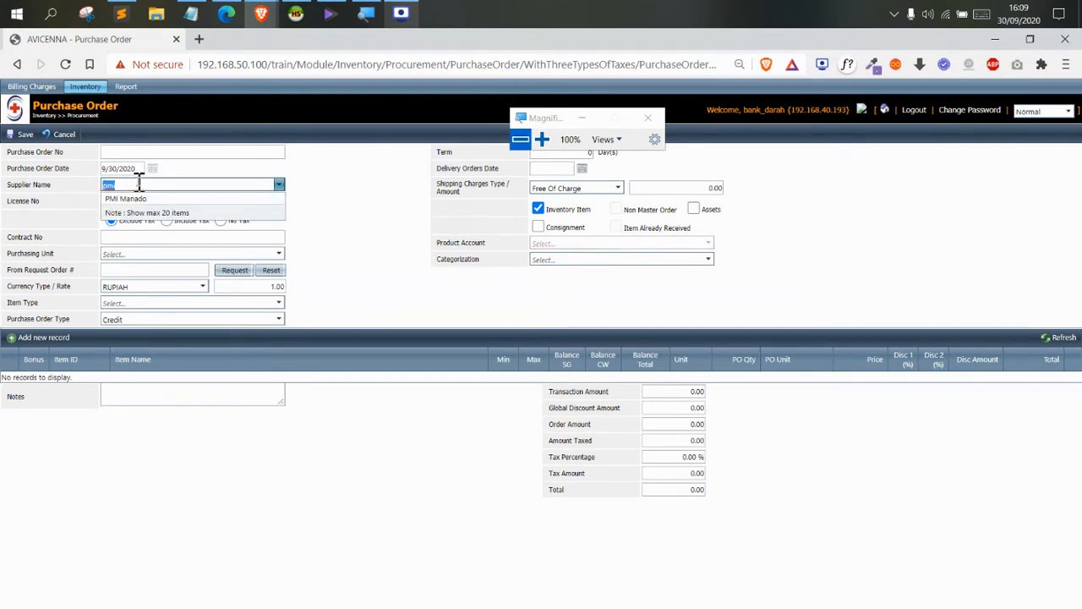
click(136, 198)
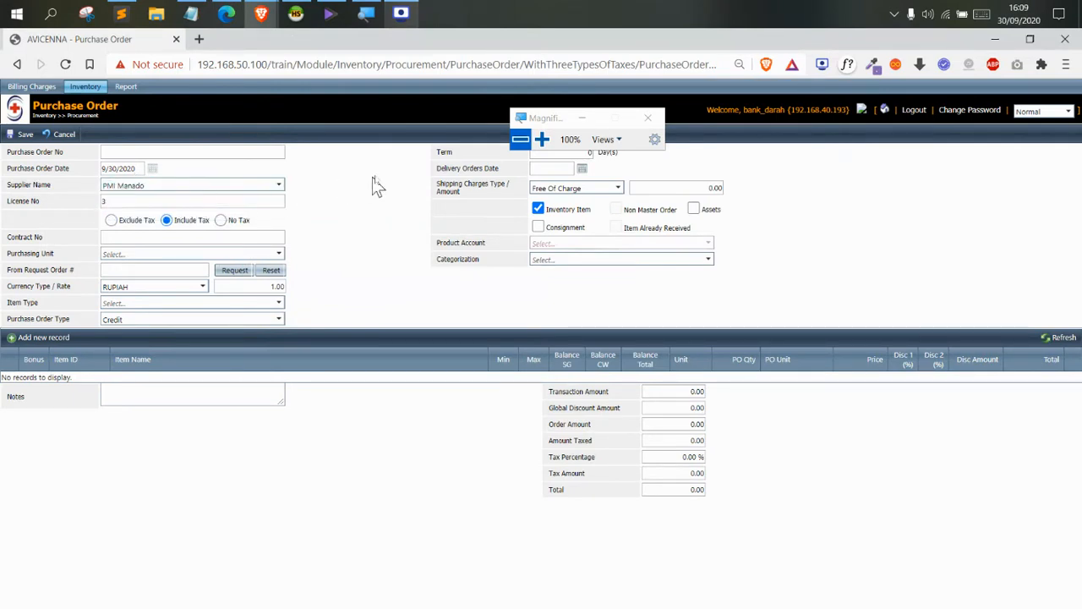
click(542, 139)
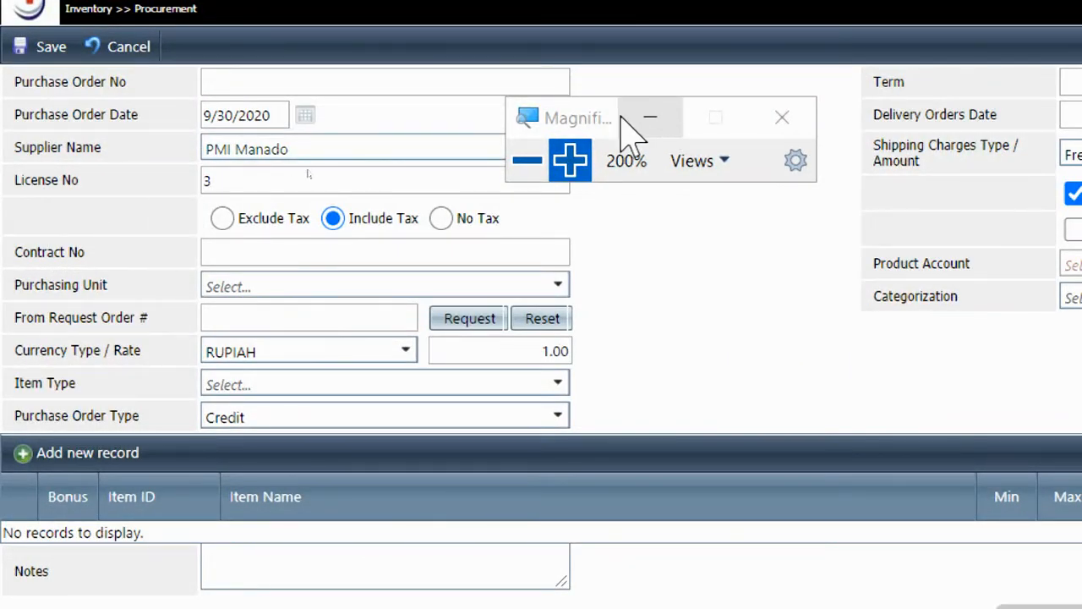
mouse_move(618, 116)
mouse_down()
mouse_move(580, 116)
mouse_move(643, 93)
mouse_up()
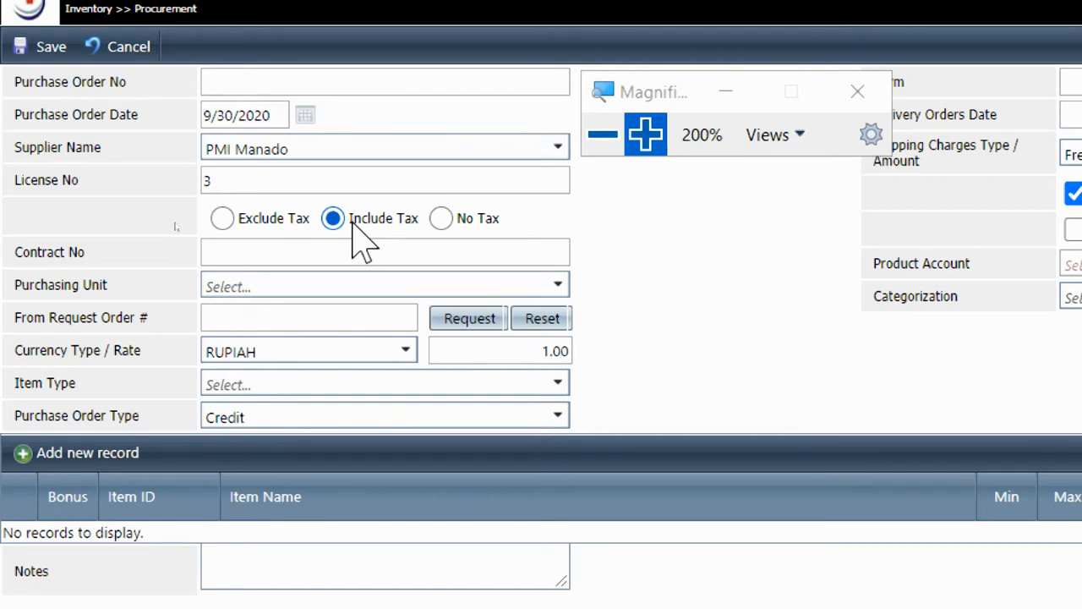
Set the order's tax option to Include Tax
click(283, 222)
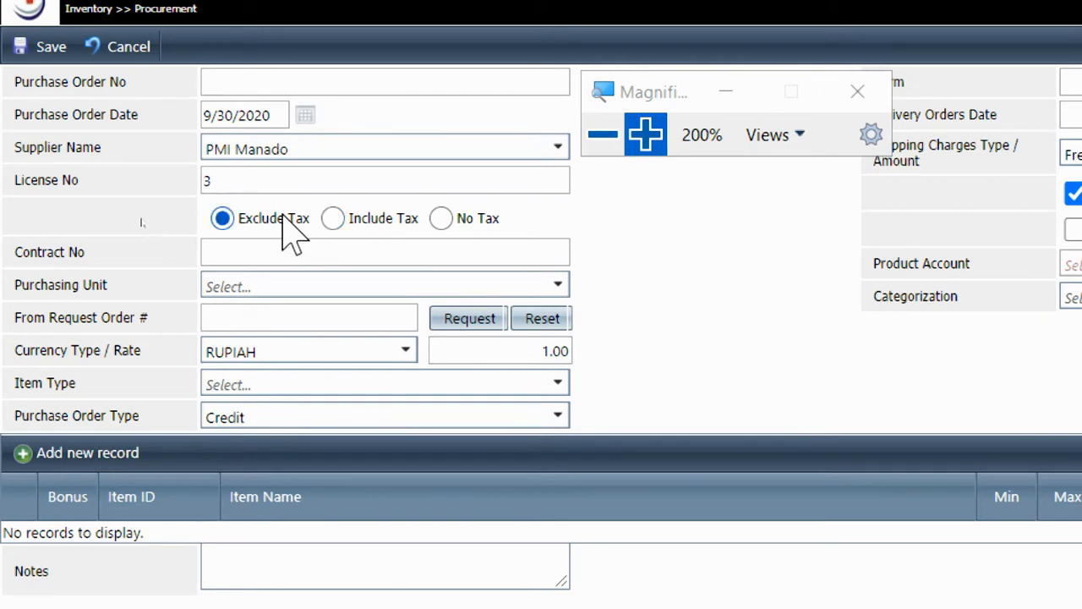
click(493, 221)
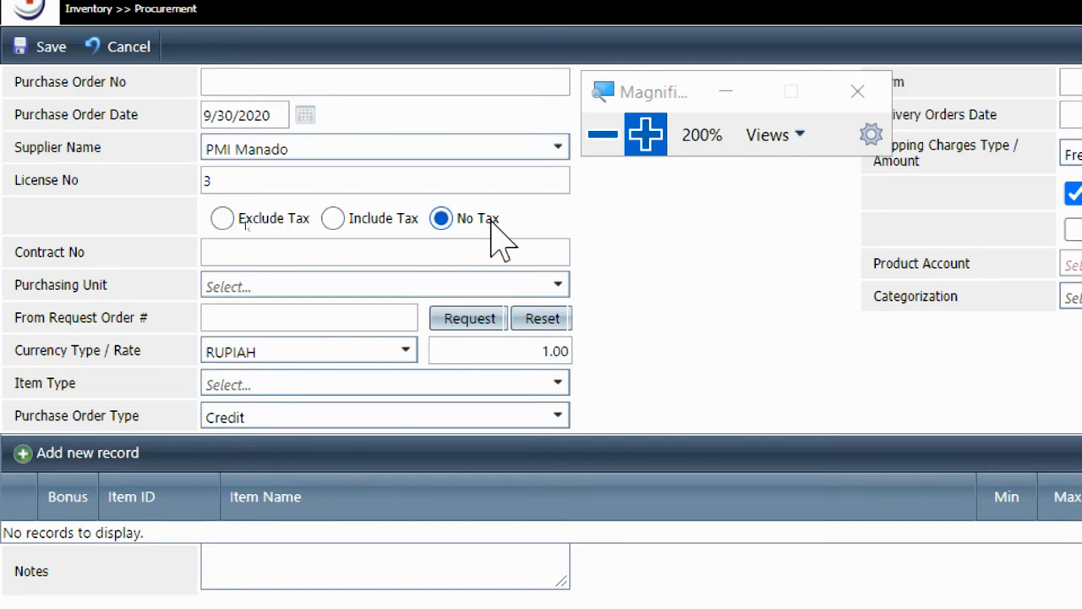
click(367, 225)
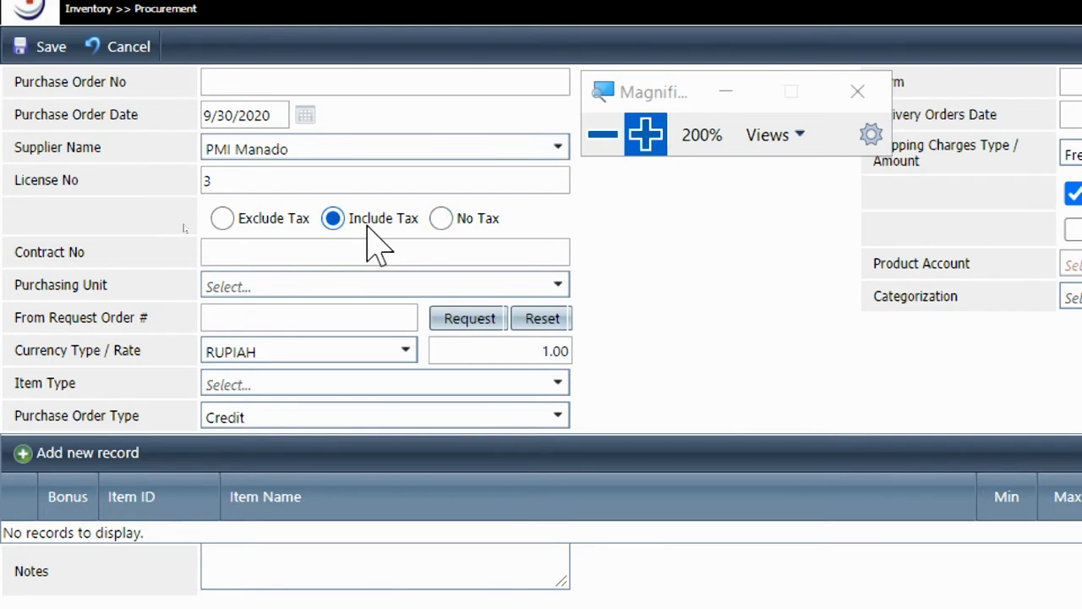
click(480, 223)
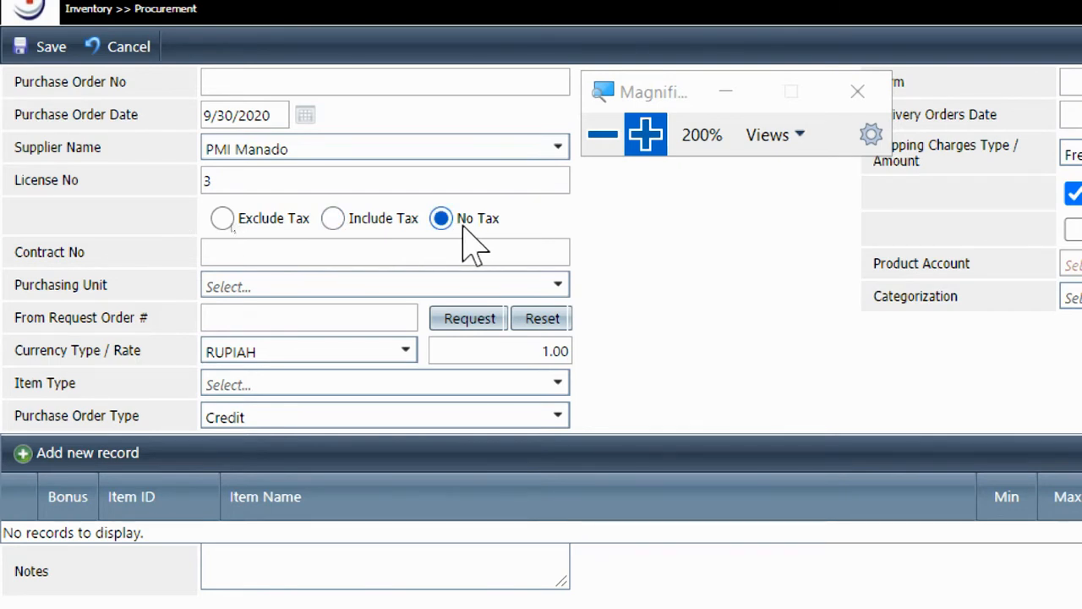
click(273, 225)
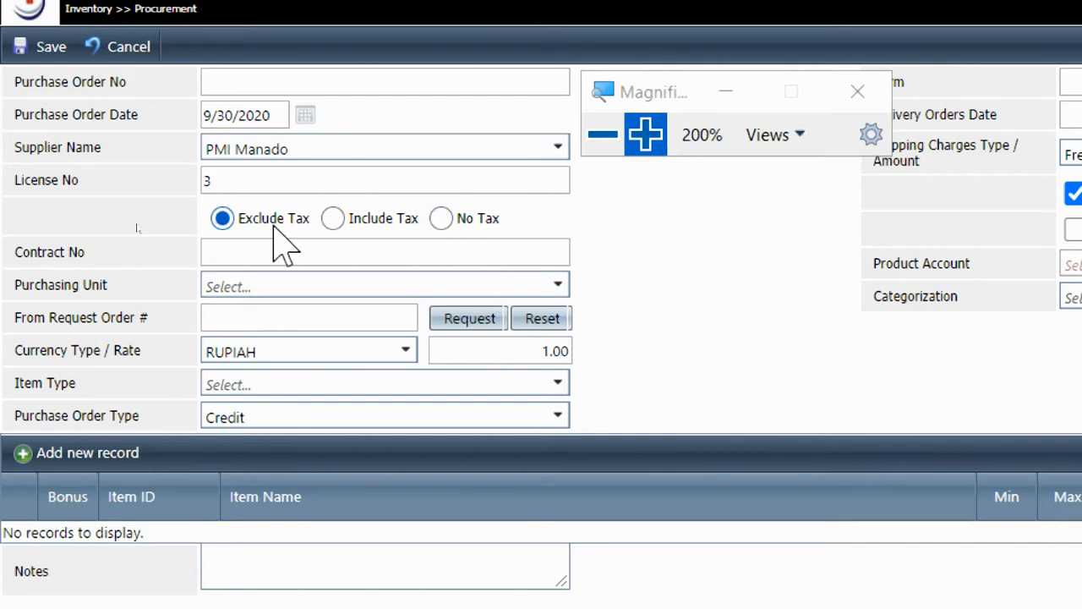
click(389, 222)
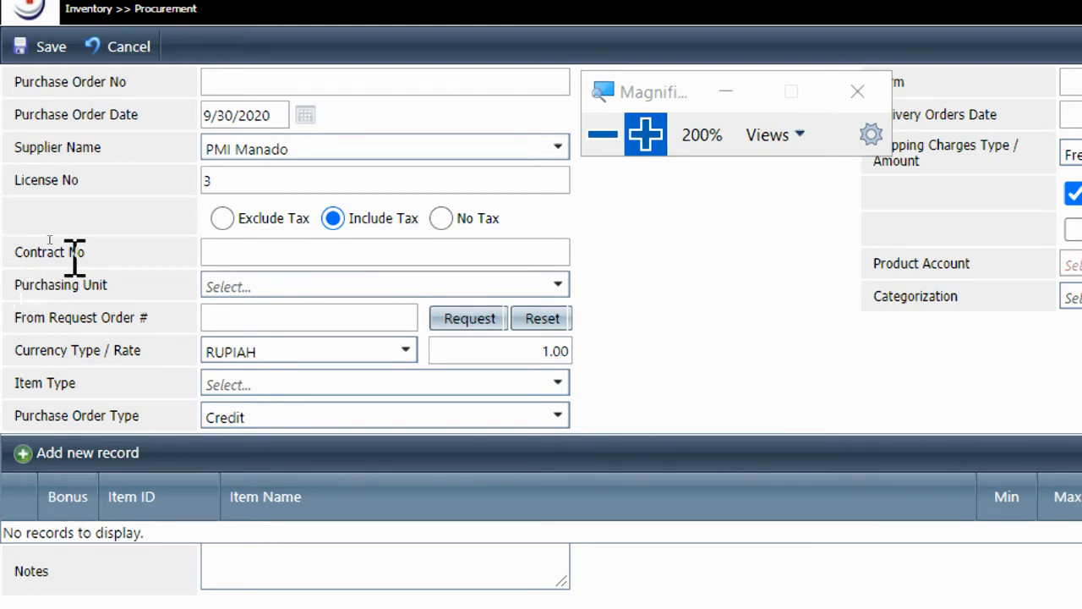
click(281, 253)
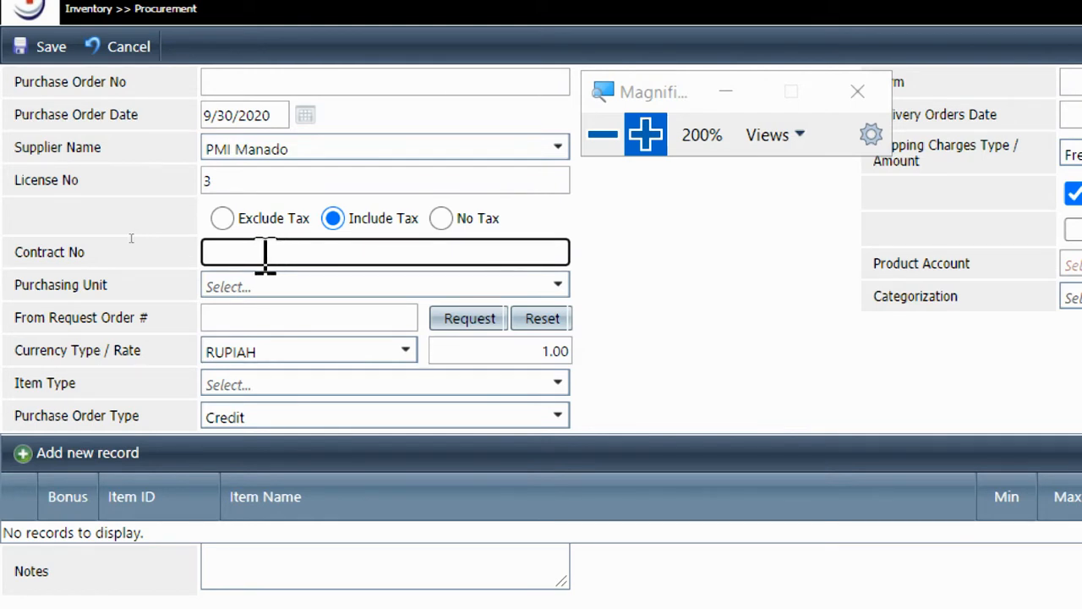
click(292, 148)
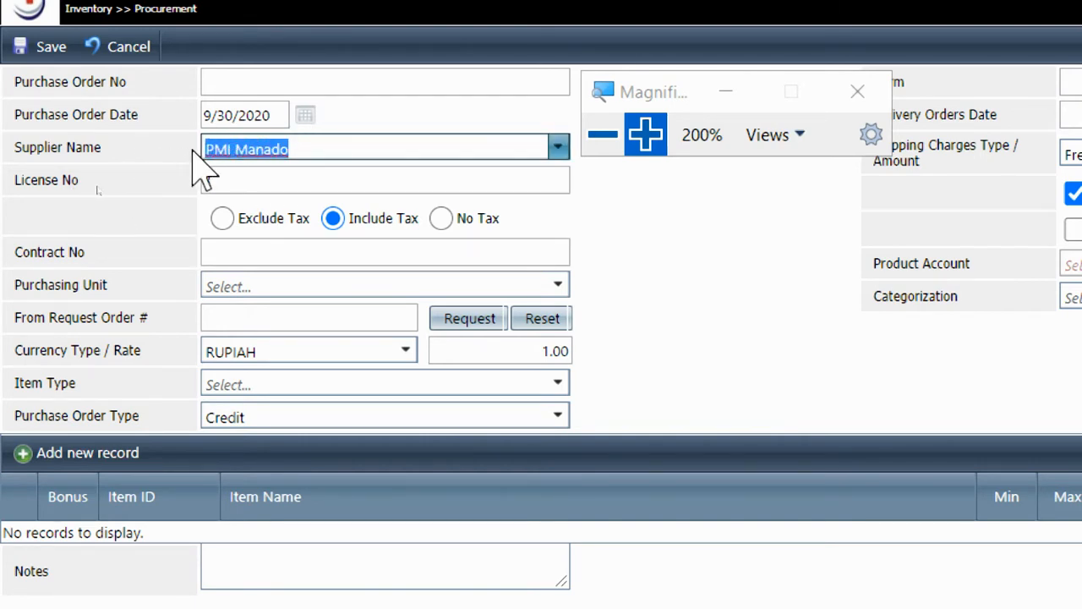
click(212, 249)
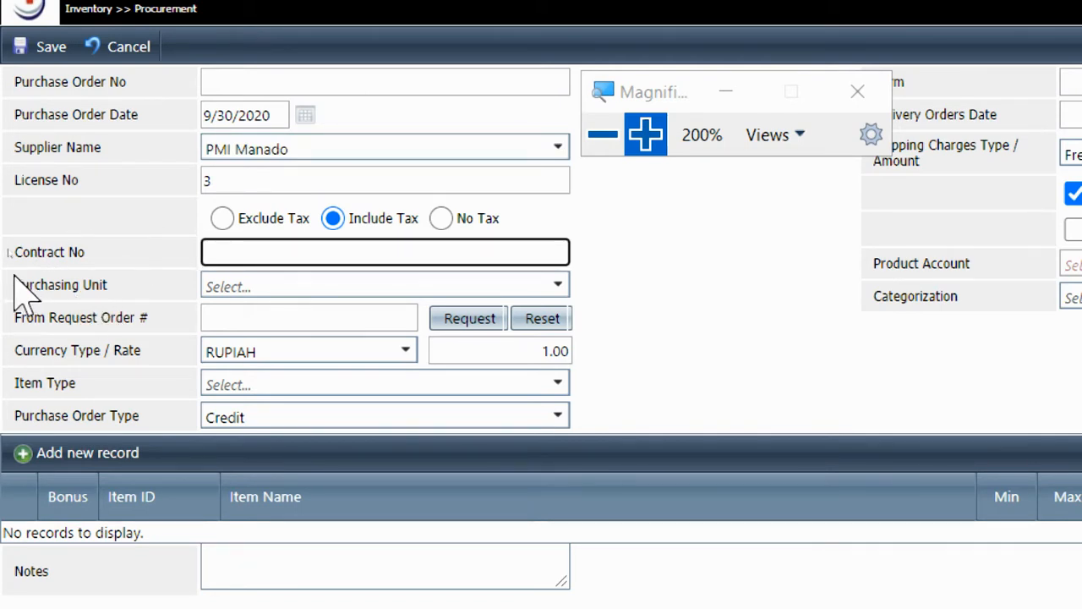
Set Purchasing Unit to INSTALASI BANK DARAH, Item Type to Medical, and Purchase Order Type to Credit
click(303, 286)
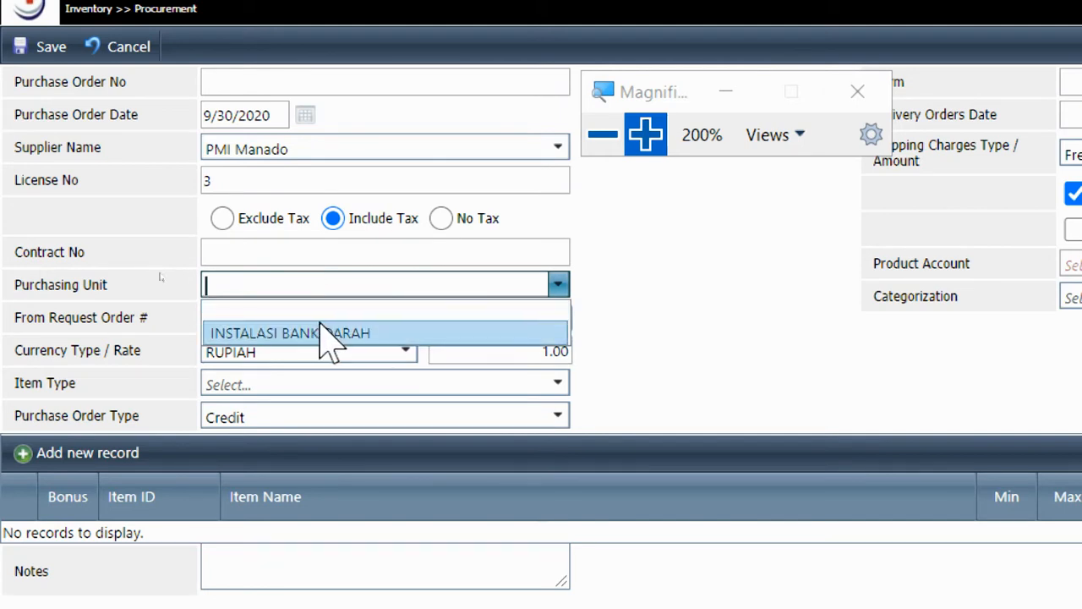
click(320, 325)
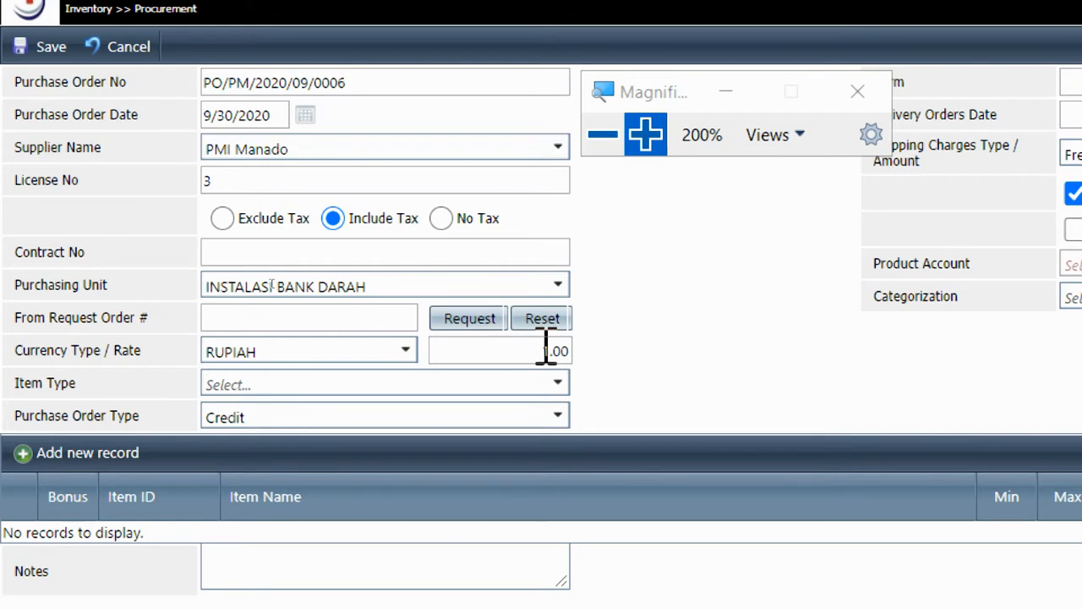
click(215, 391)
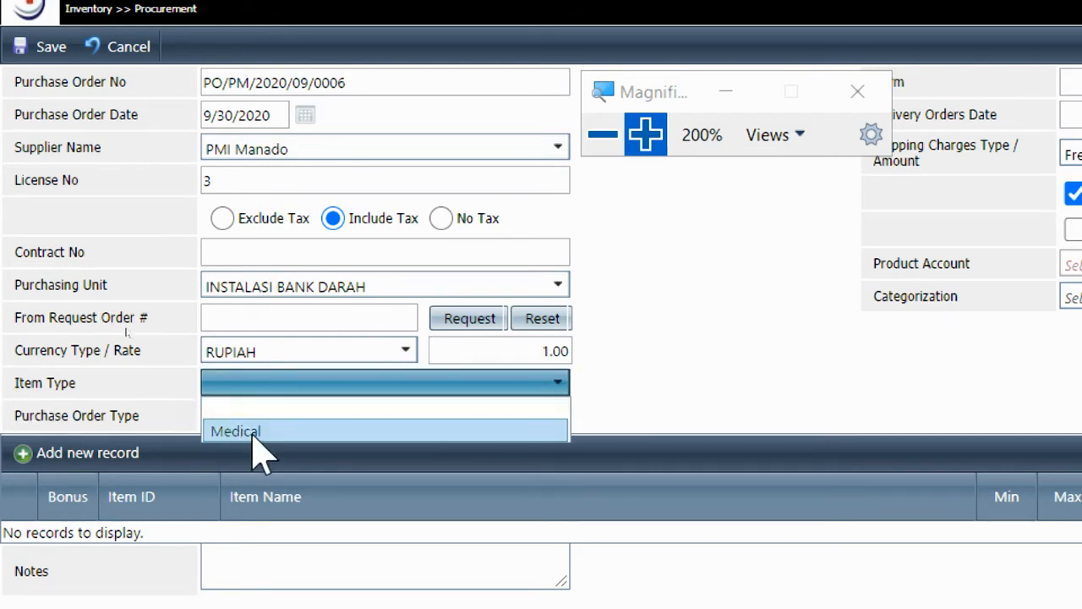
click(247, 431)
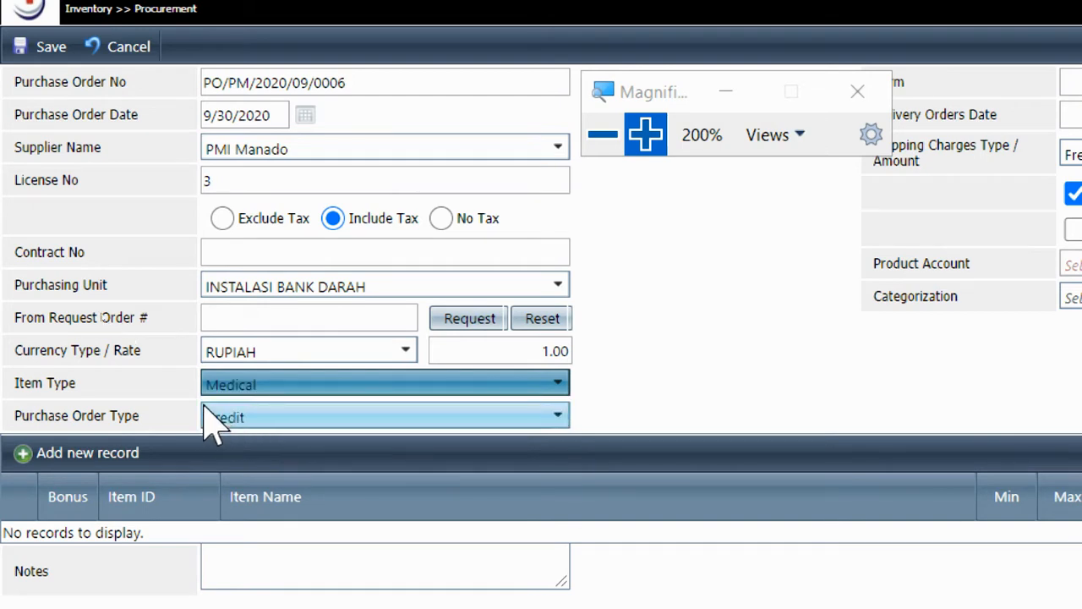
drag(23, 415, 114, 419)
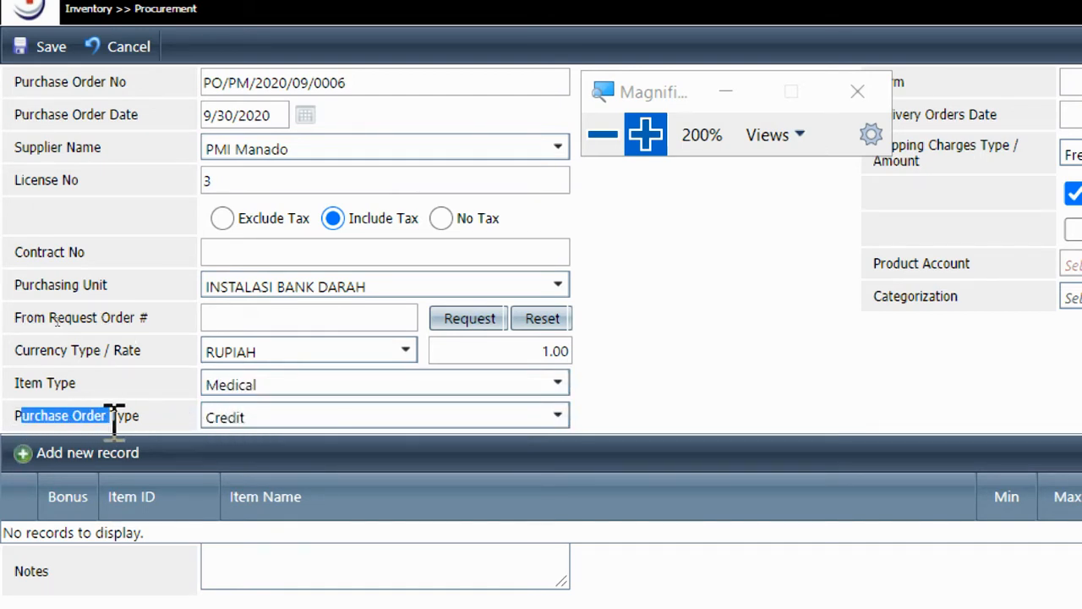
click(233, 423)
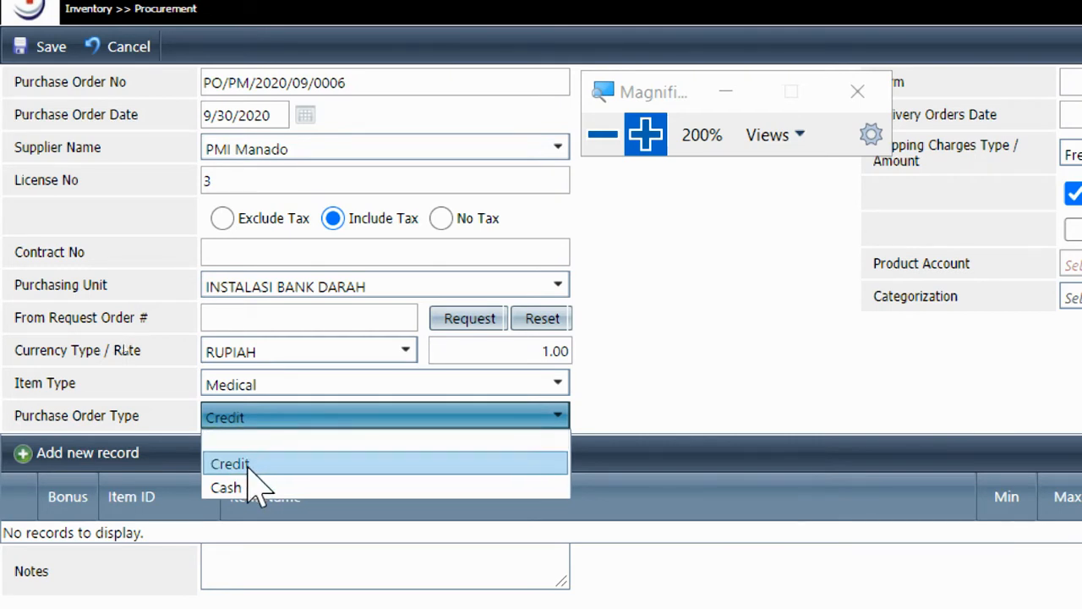
click(248, 470)
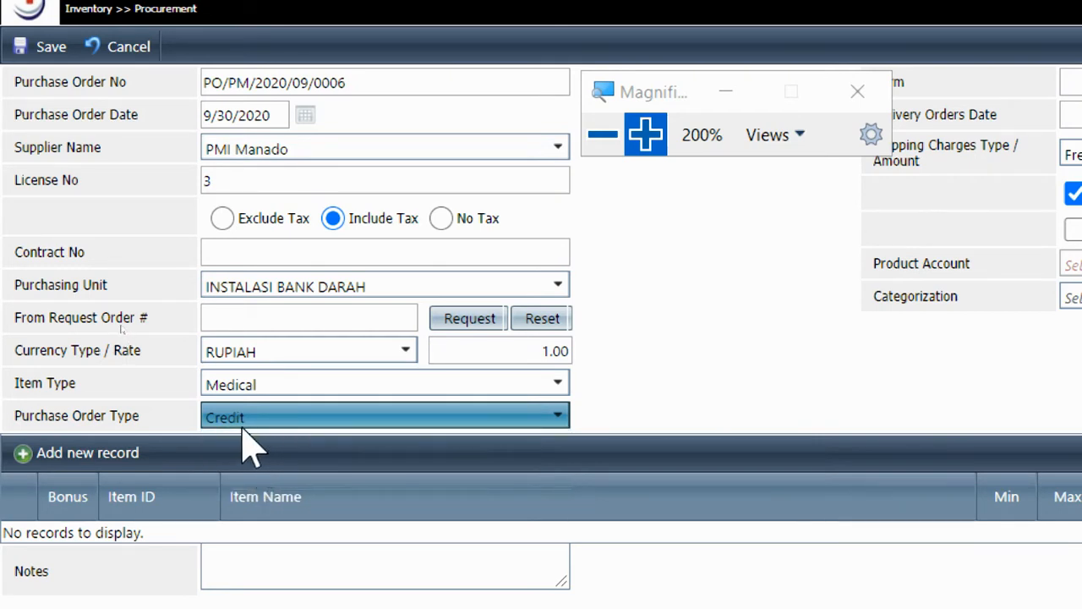
click(245, 423)
click(279, 494)
click(252, 441)
Change the purchase order Term from 3 to 10 days
drag(636, 95, 156, 196)
click(627, 109)
click(626, 88)
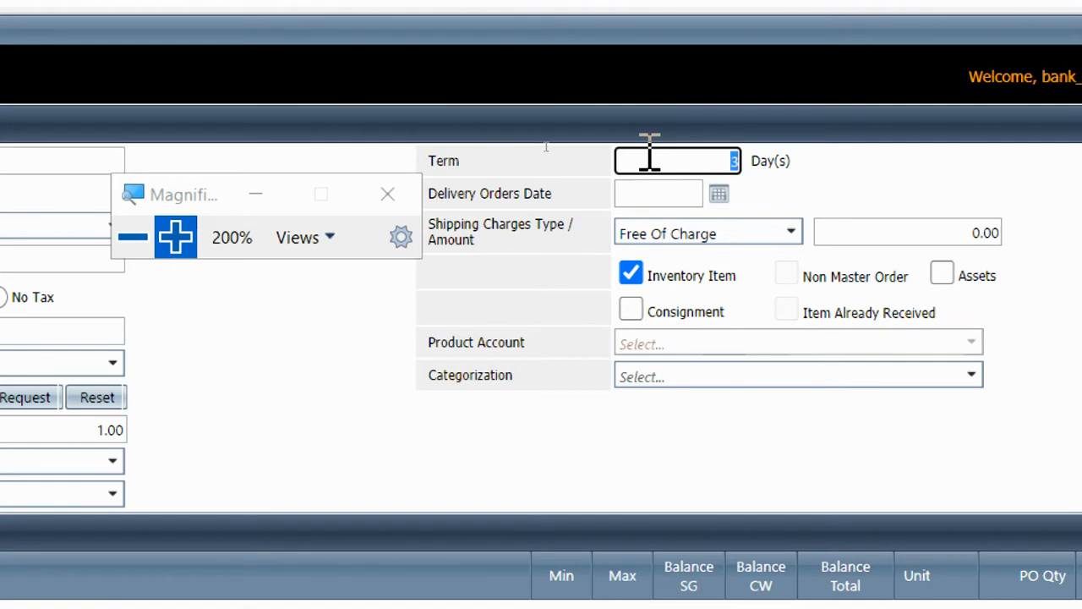
text(0)
drag(194, 330, 185, 298)
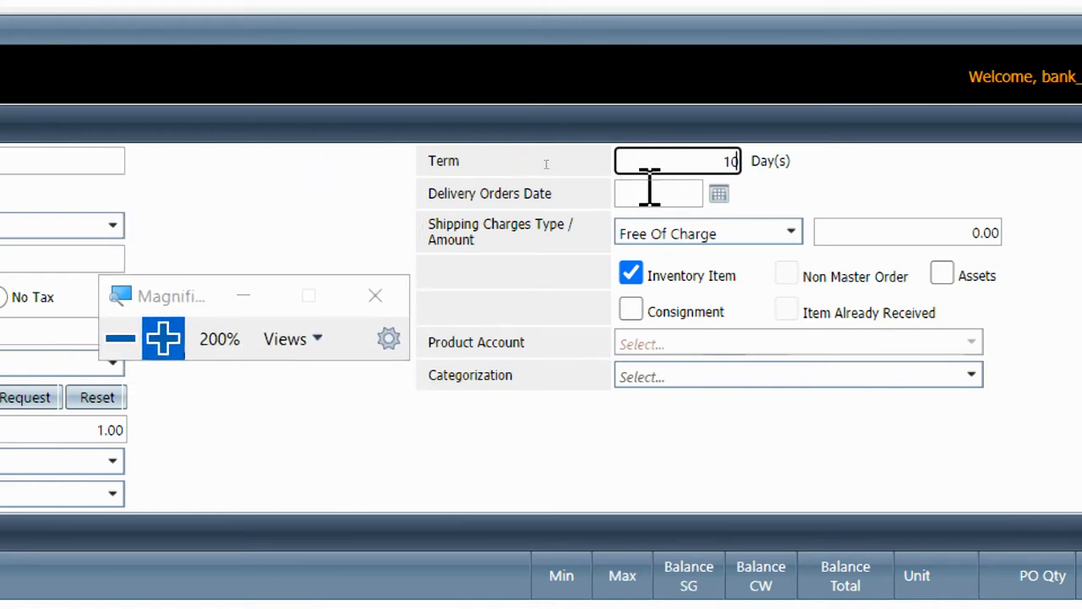
click(719, 195)
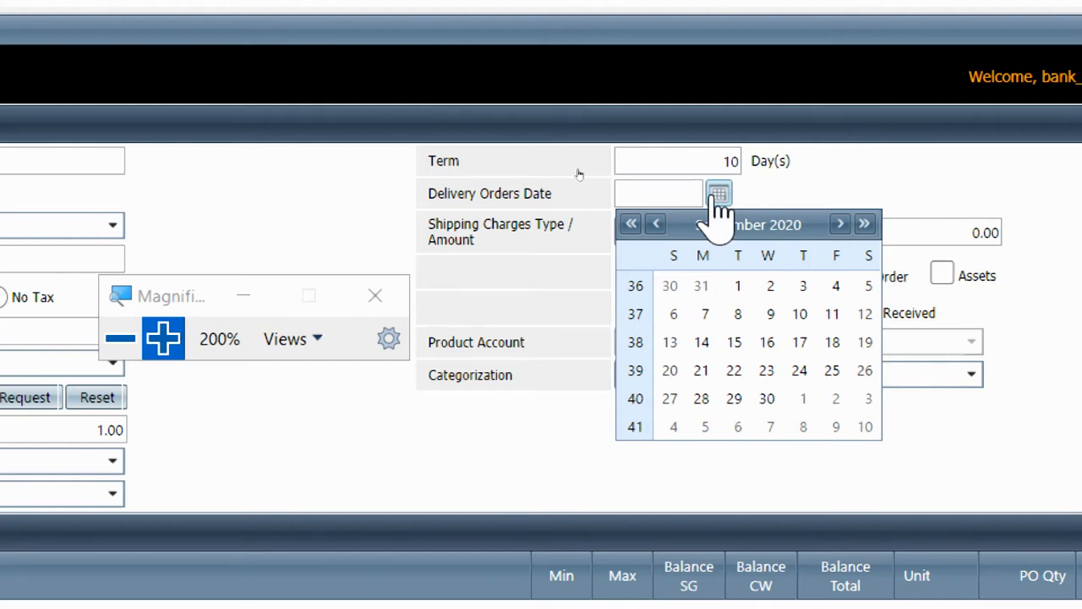
Set Delivery Orders Date to 10/1/2020 and Categorization to Rutin
click(804, 399)
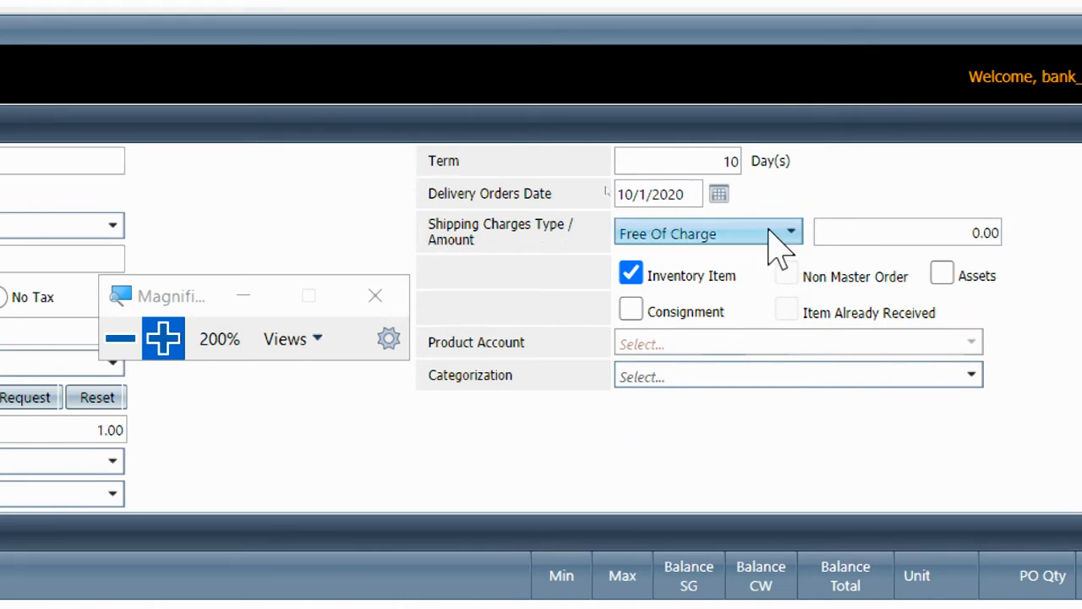
click(866, 237)
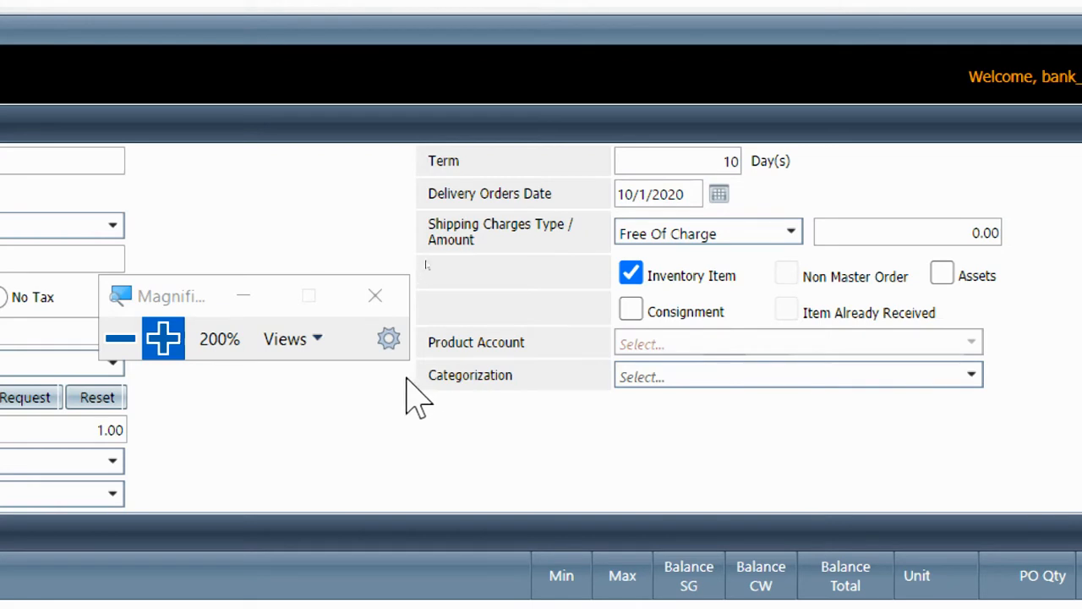
drag(427, 398, 514, 386)
click(633, 376)
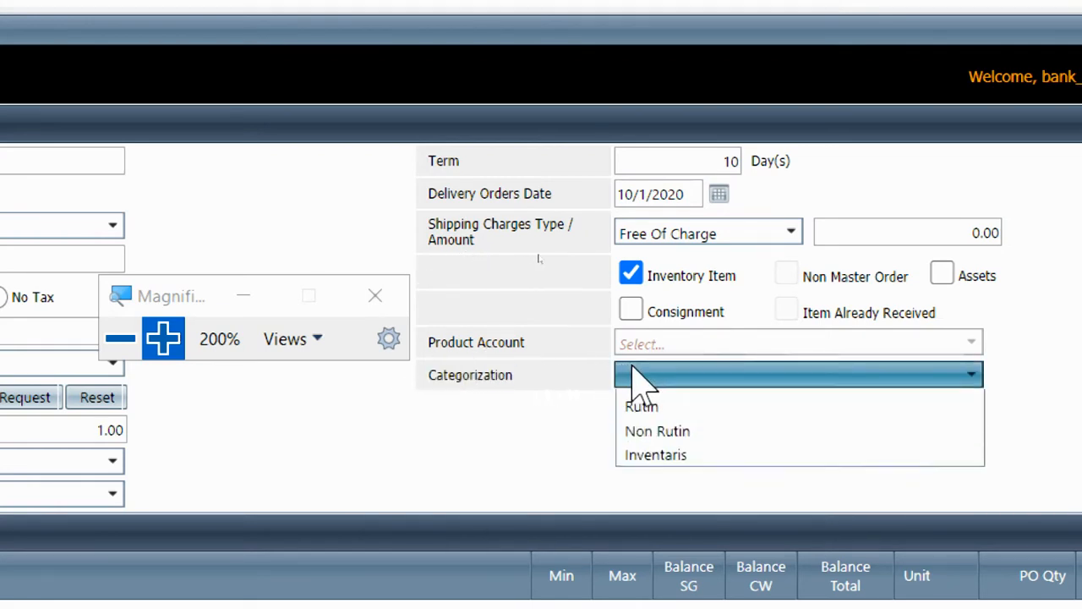
click(683, 429)
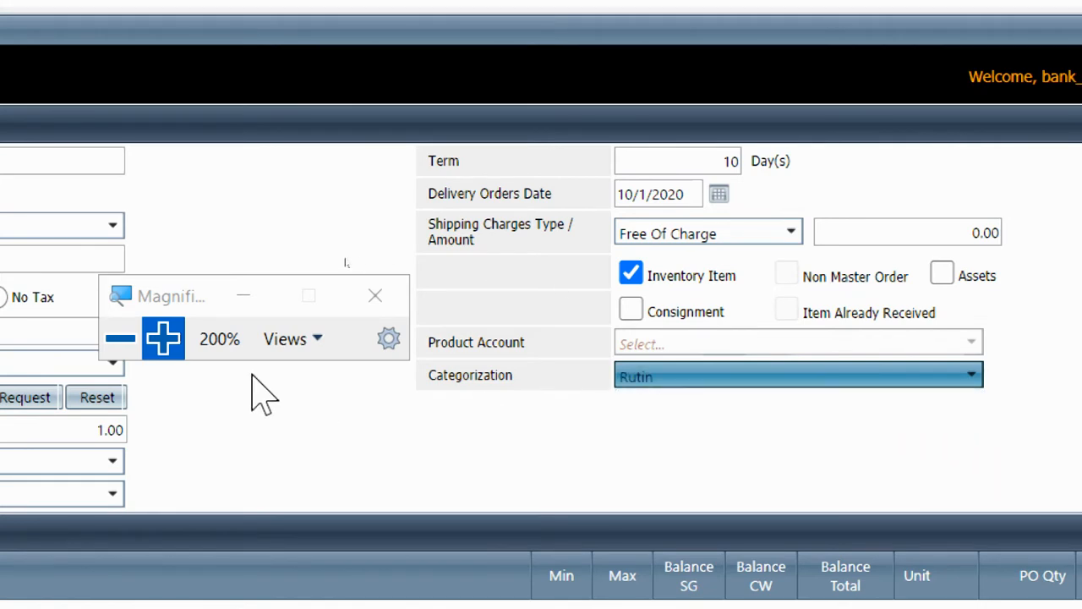
click(121, 338)
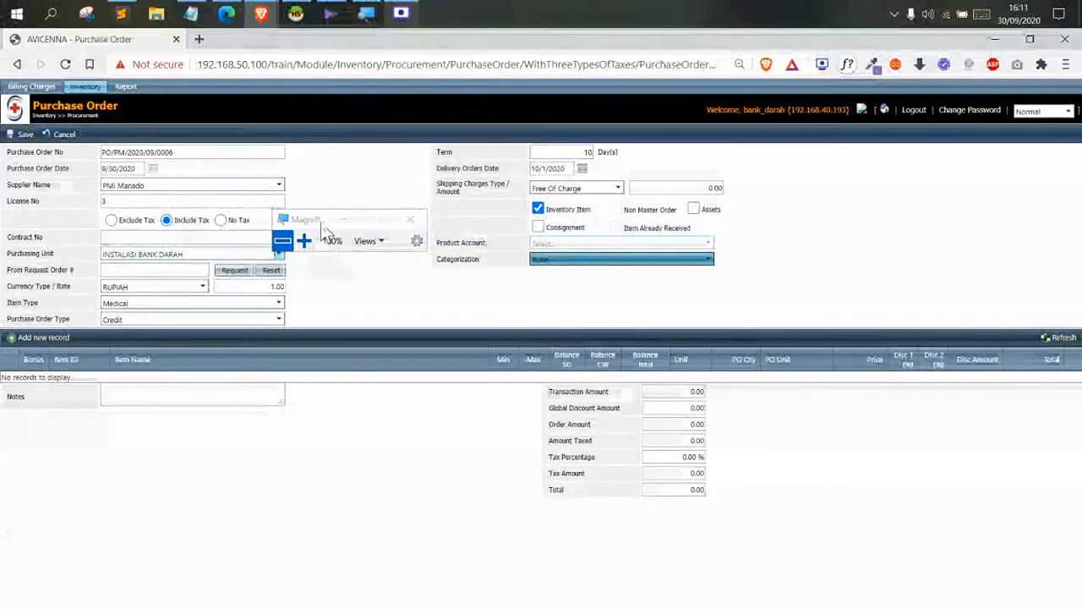
drag(325, 248, 484, 292)
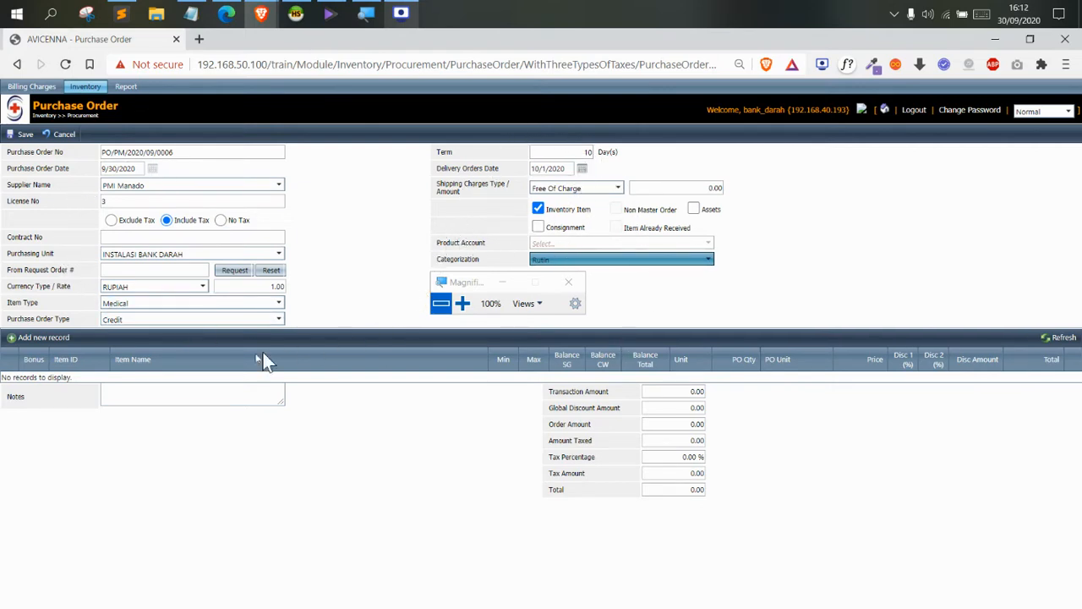
Add DARAH A (-) AHF, 2 KANTONG at 350000 each, as the first order line
click(38, 342)
click(462, 303)
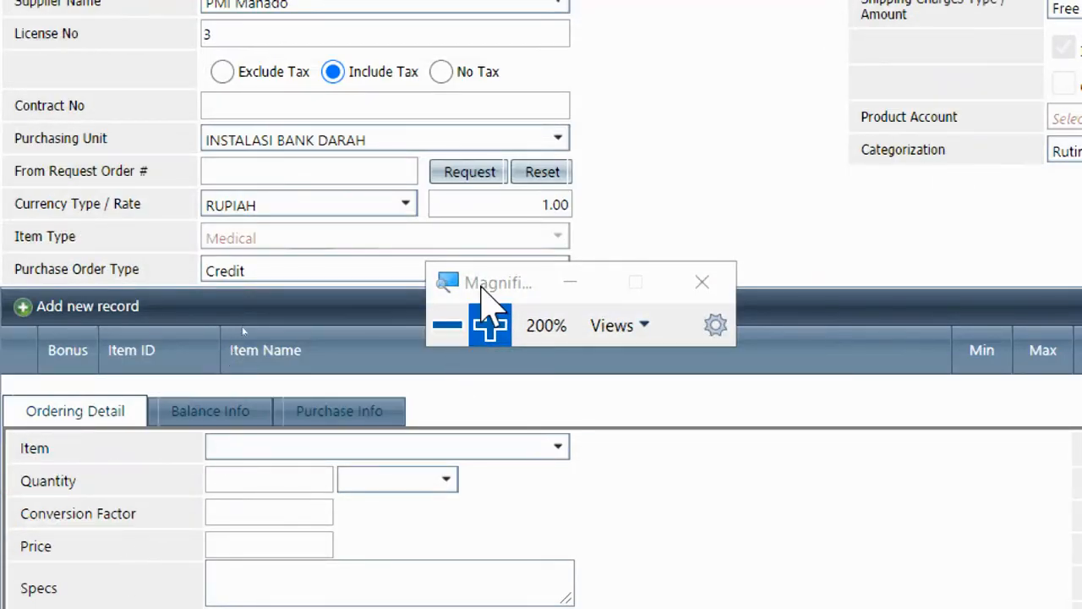
drag(481, 286, 707, 385)
click(486, 442)
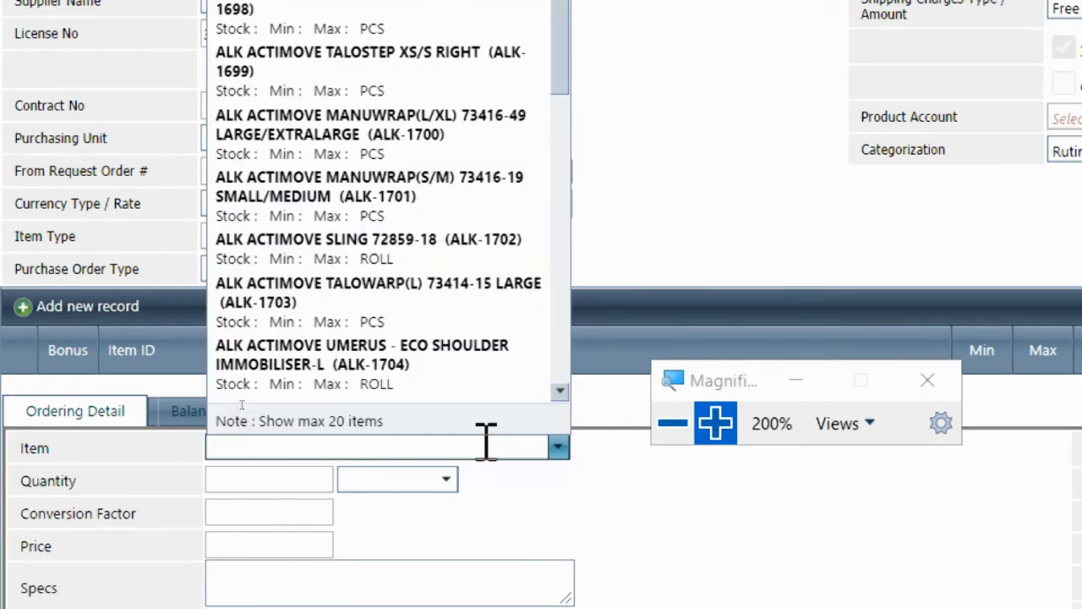
text(darah)
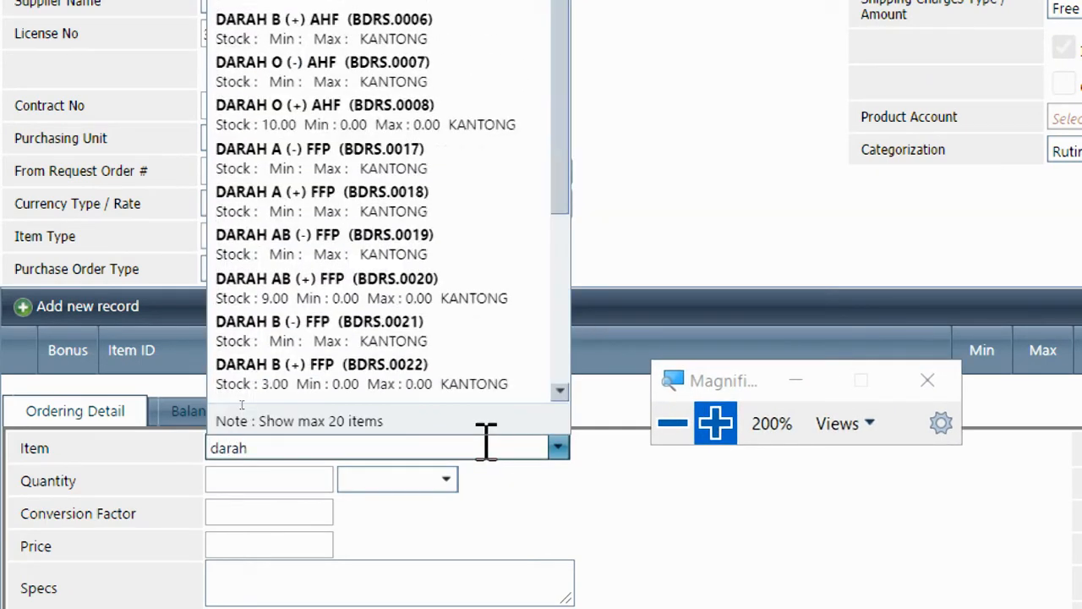
click(673, 427)
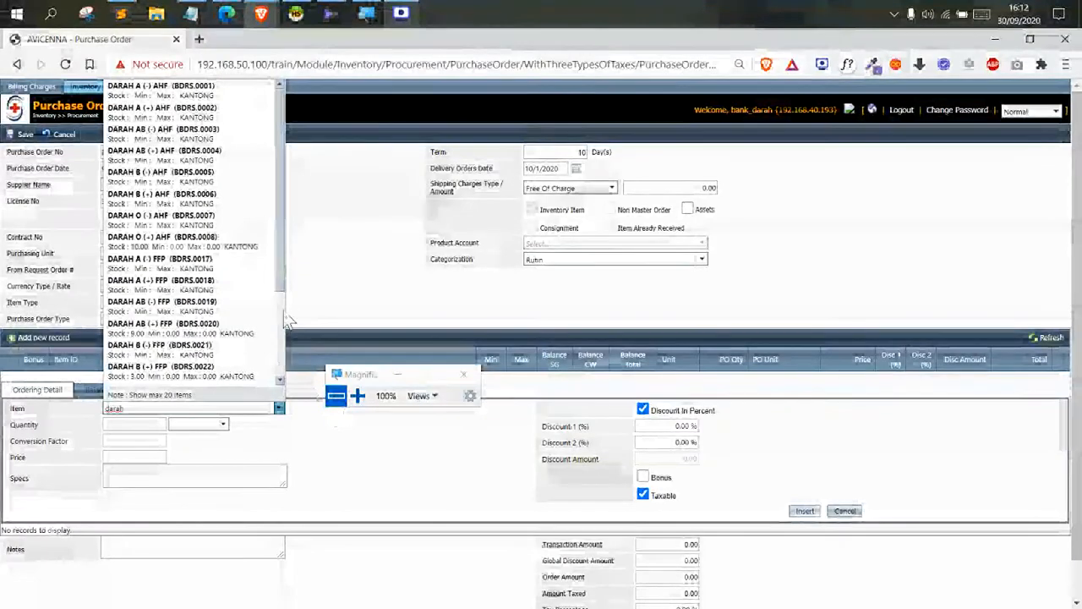
click(192, 100)
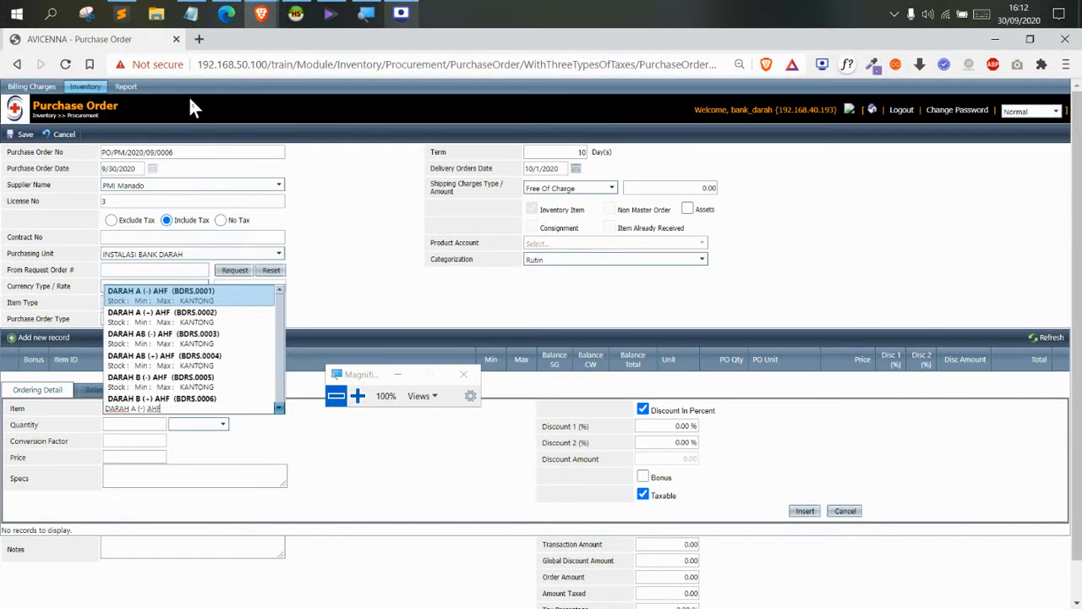
click(144, 420)
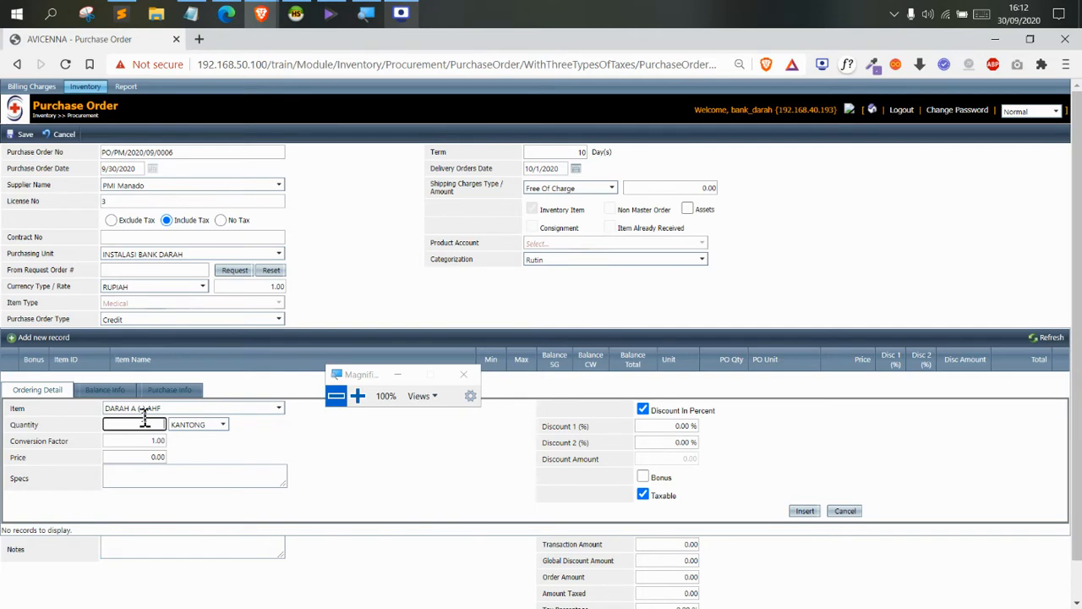
click(210, 461)
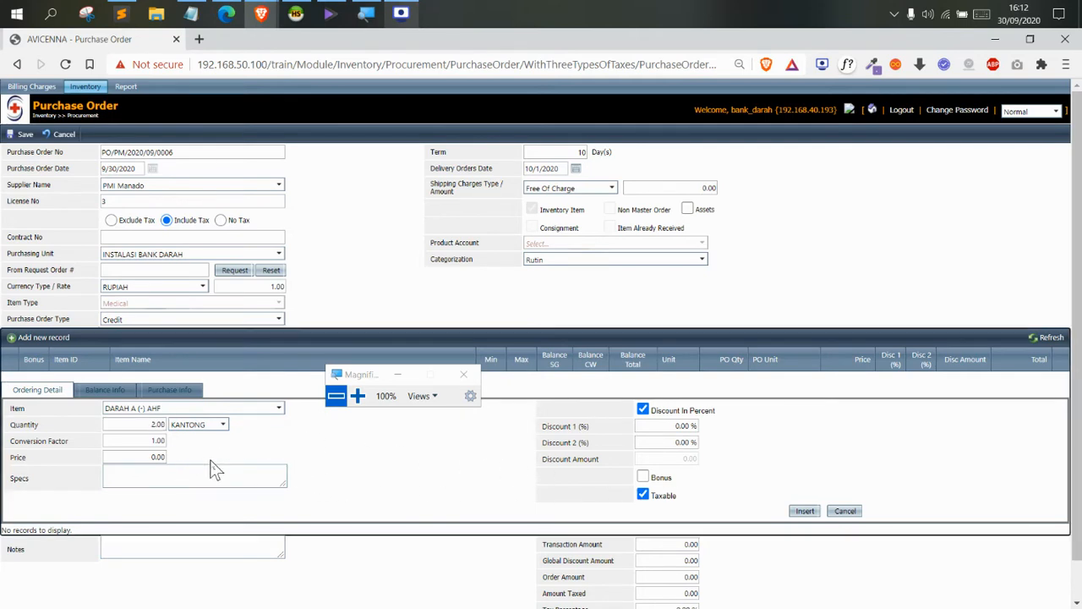
click(162, 457)
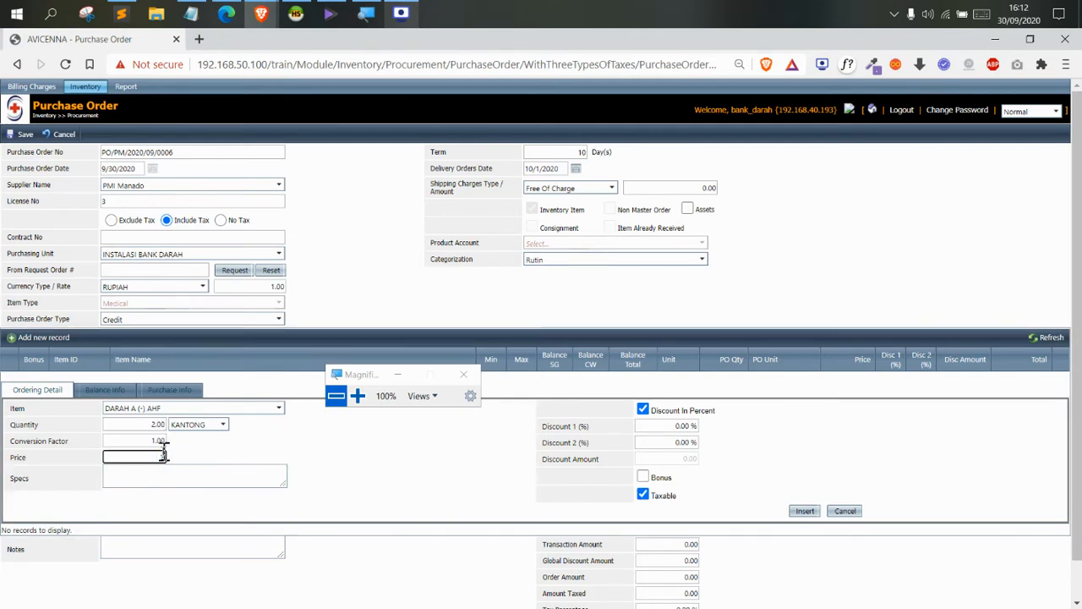
text(350000)
click(793, 511)
Fill a new line for DARAH B (-) FFP, quantity 1 at price 350,000
click(359, 397)
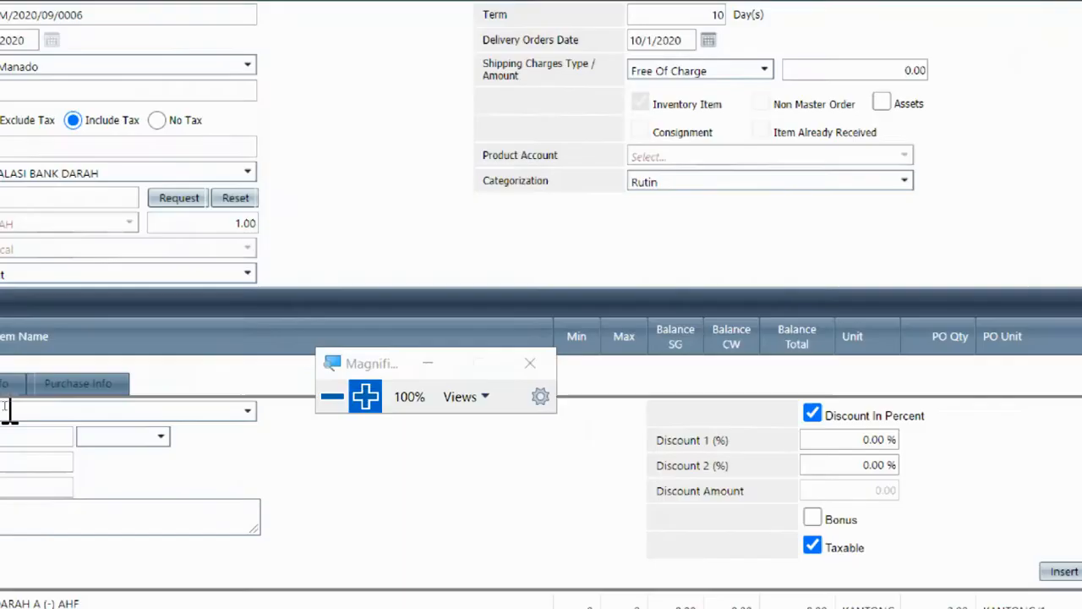
drag(392, 366, 664, 296)
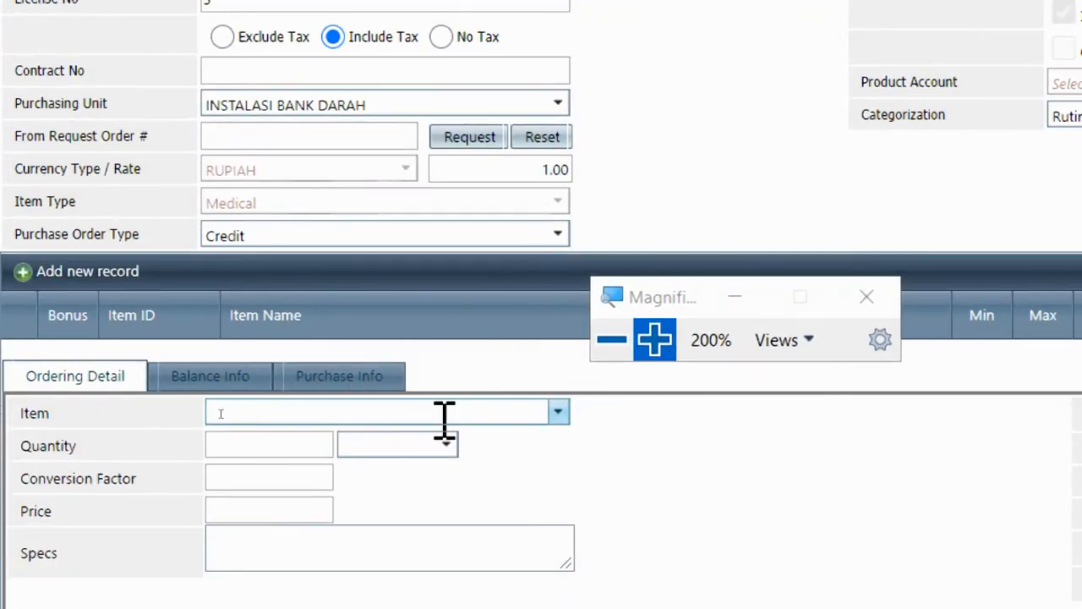
click(438, 412)
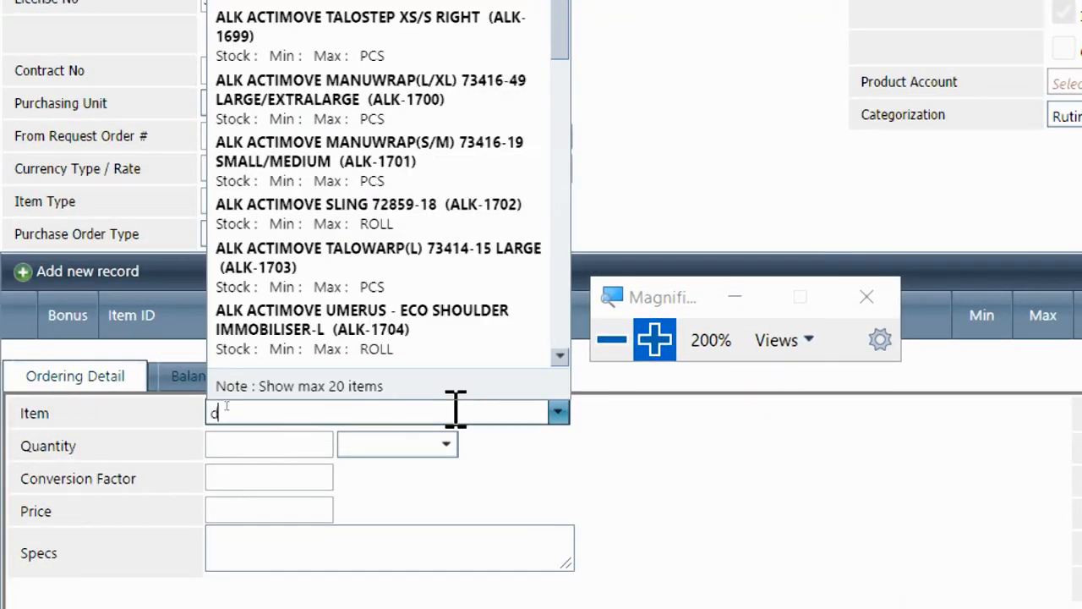
text(darah)
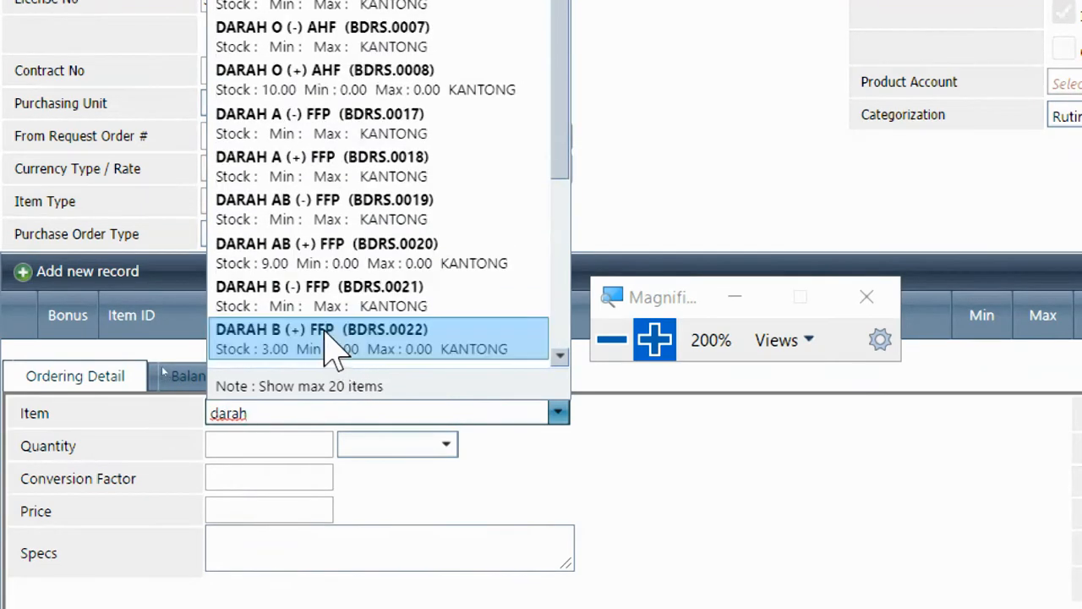
click(292, 304)
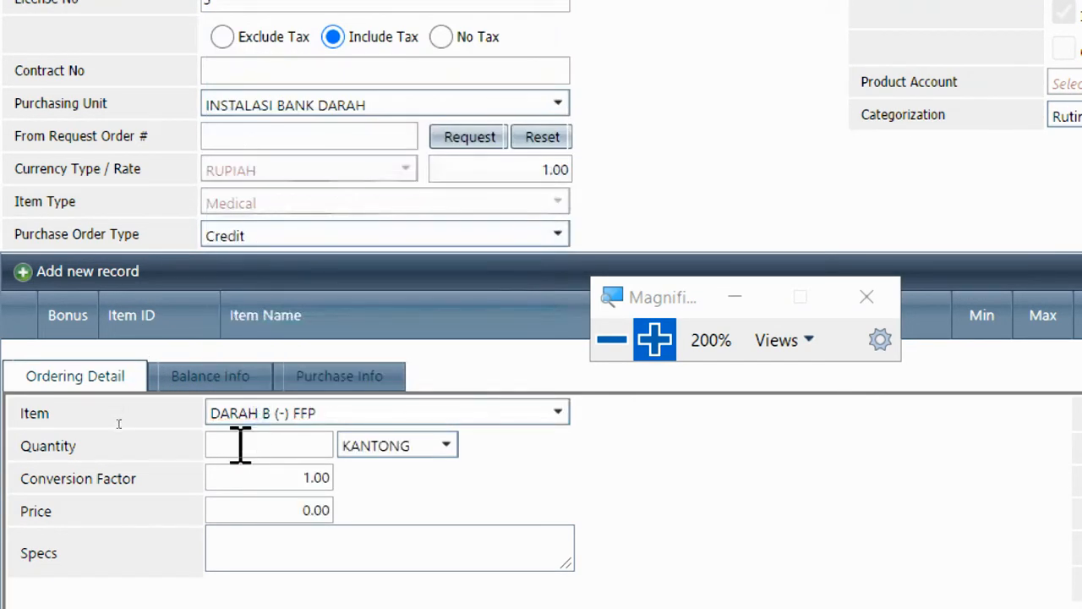
click(241, 446)
text(1)
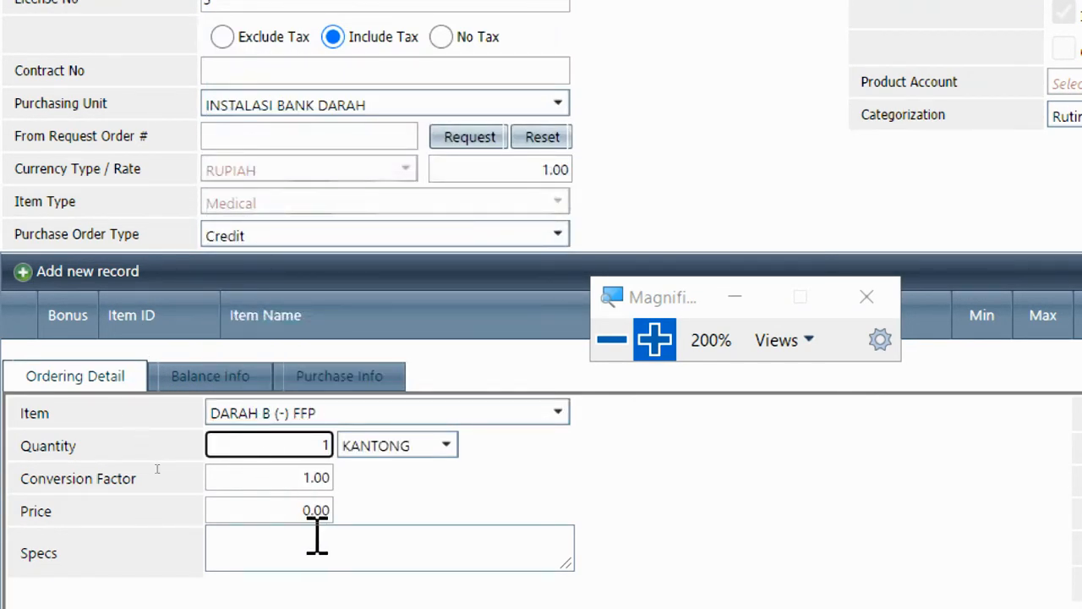
click(319, 510)
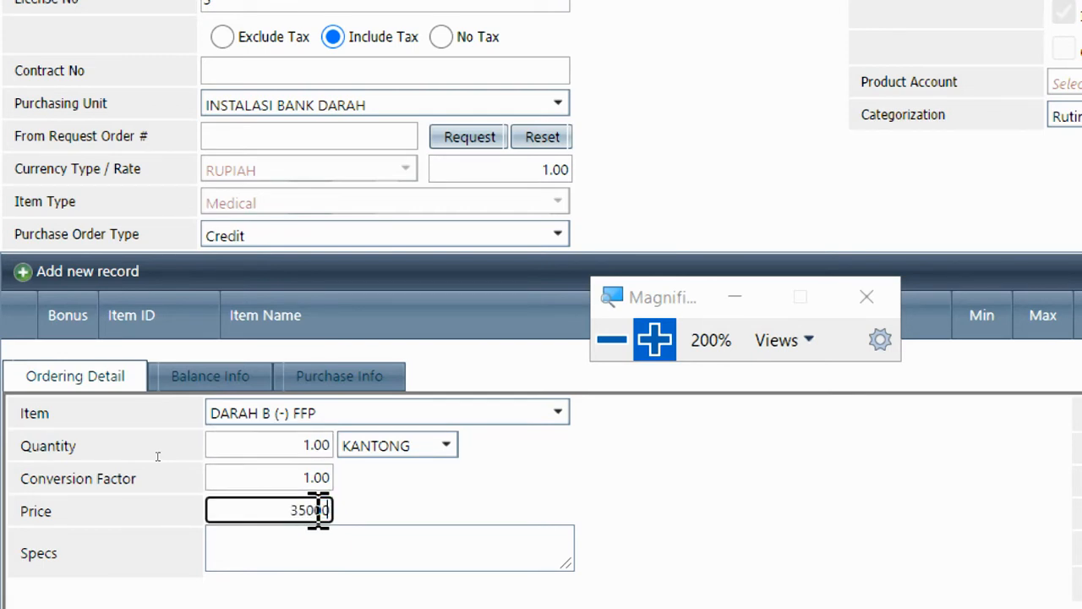
click(462, 511)
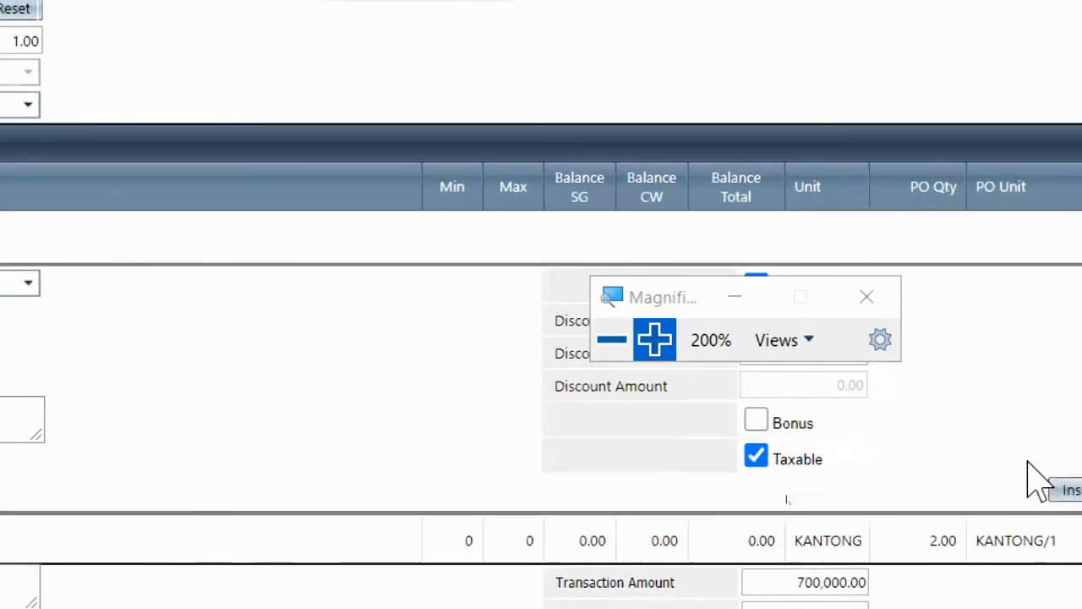
Try a 500,000 discount amount, then revert to percent discount at 0.00%
drag(639, 308, 736, 199)
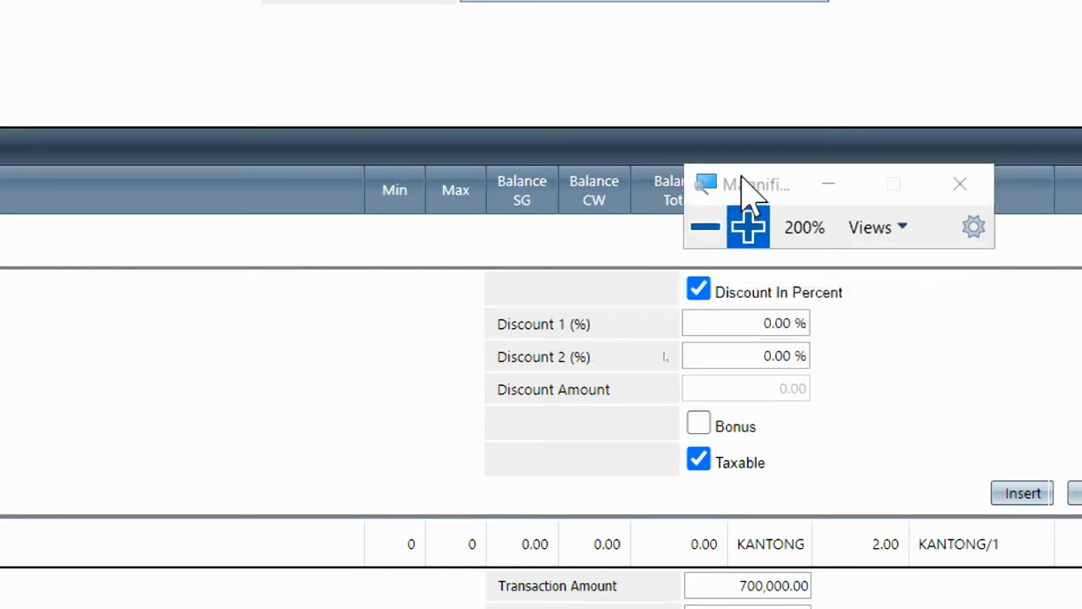
click(723, 324)
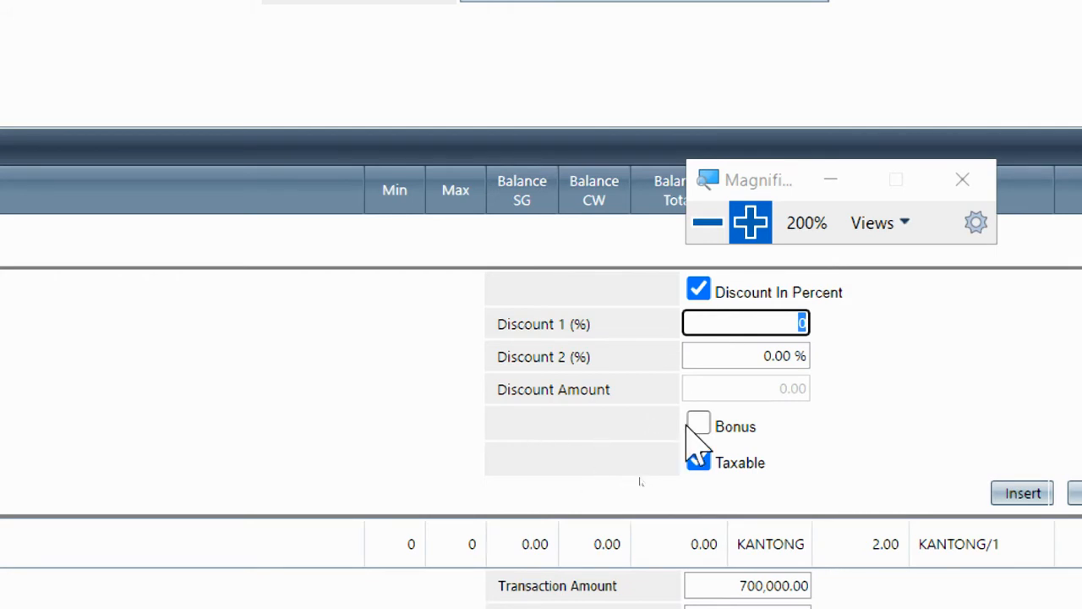
click(874, 367)
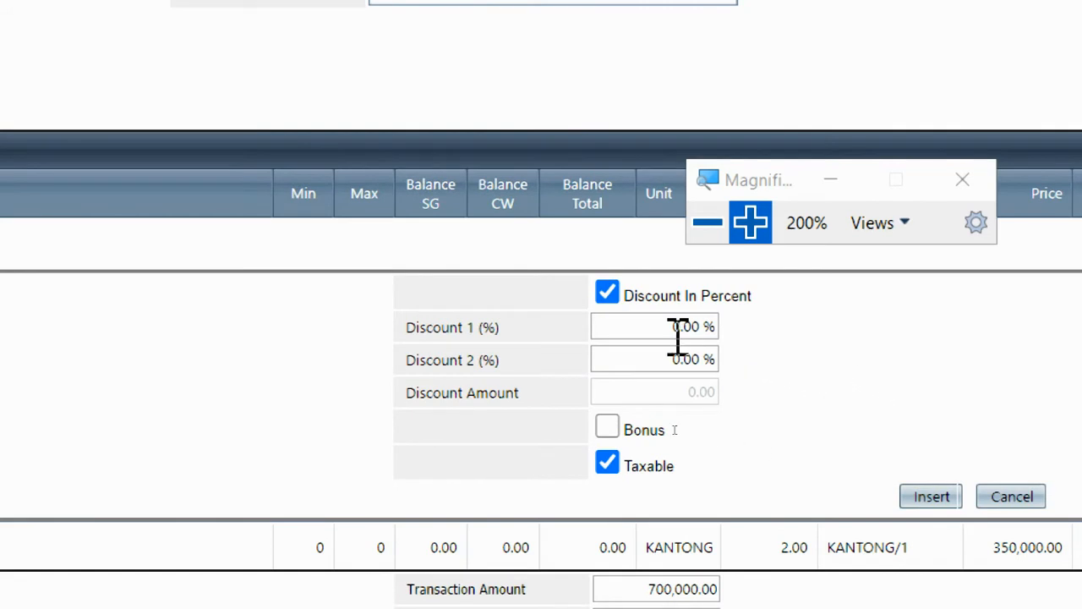
click(668, 298)
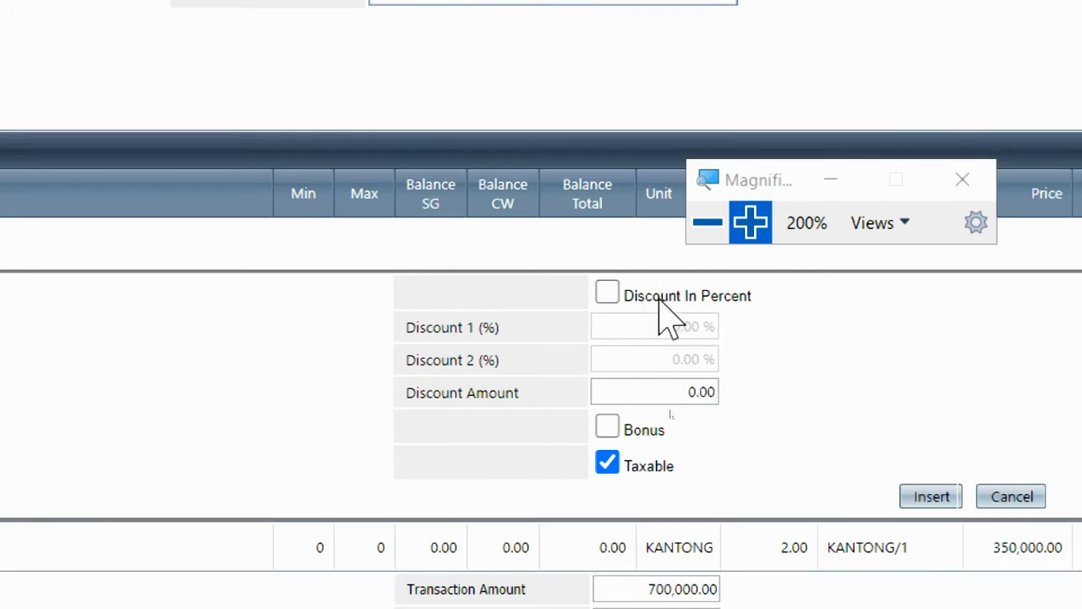
click(648, 392)
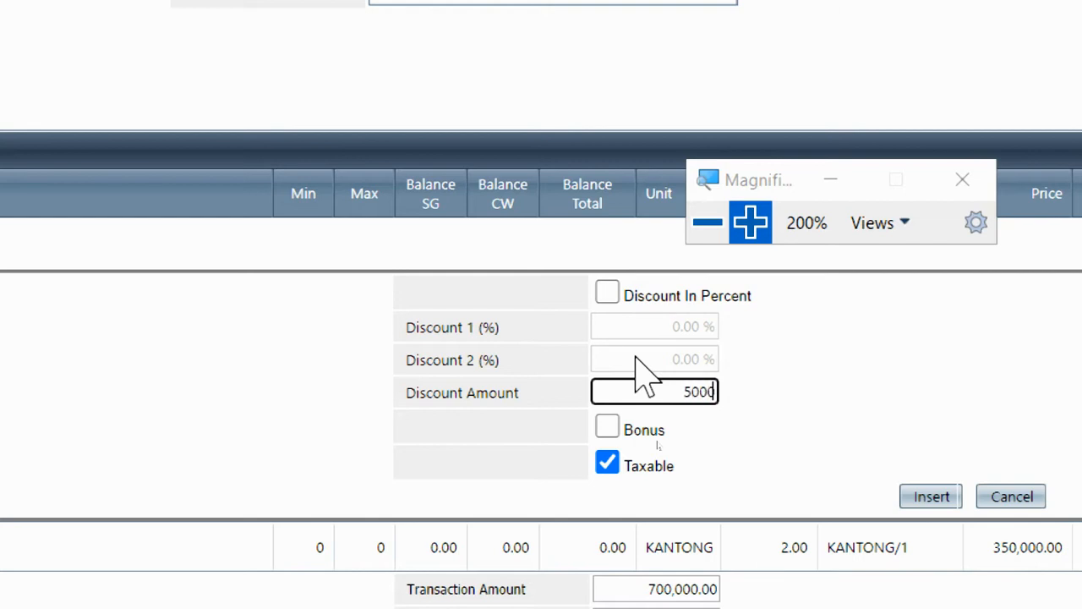
click(750, 323)
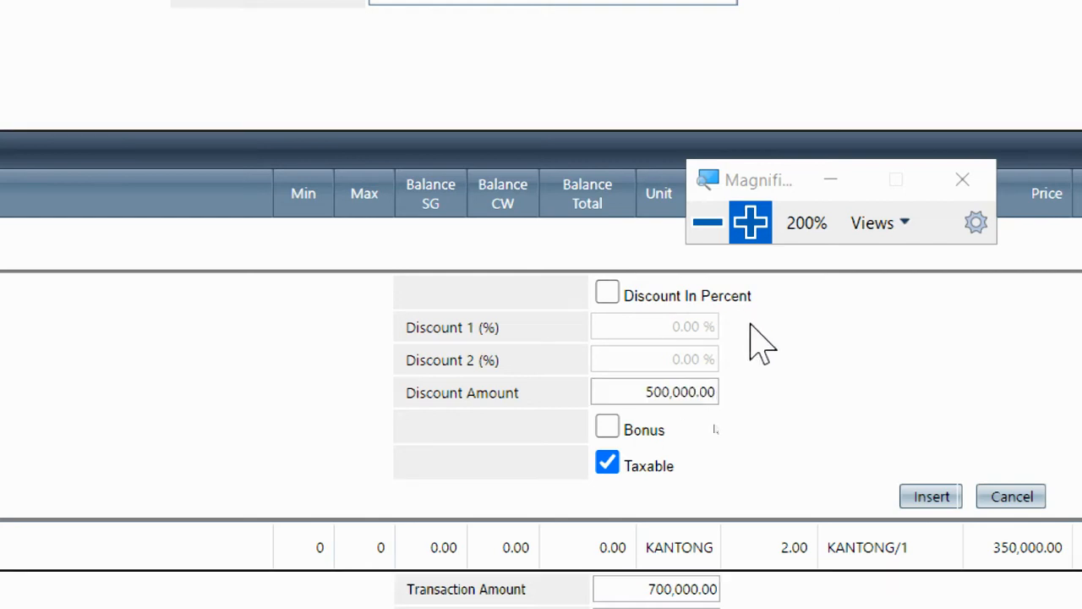
click(666, 296)
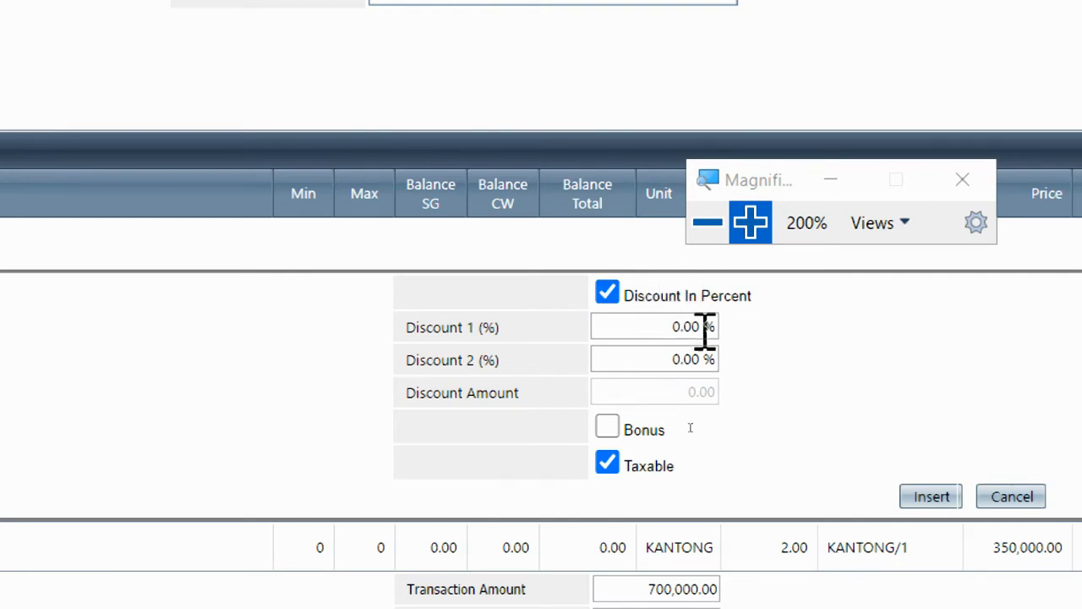
Insert the DARAH B (-) FFP line, bringing the transaction amount to 1,050,000
click(922, 505)
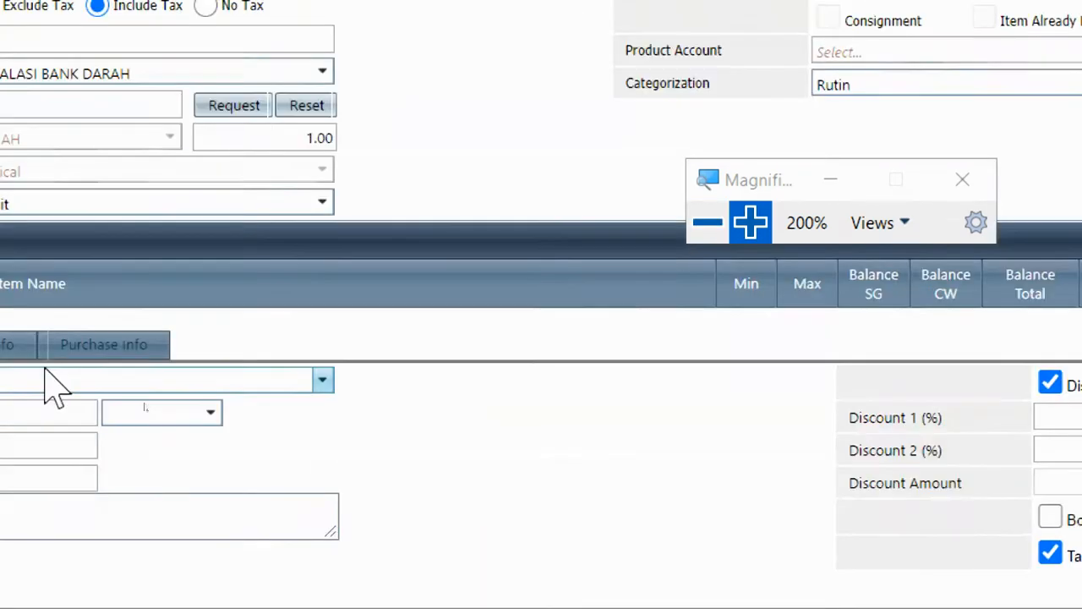
click(739, 227)
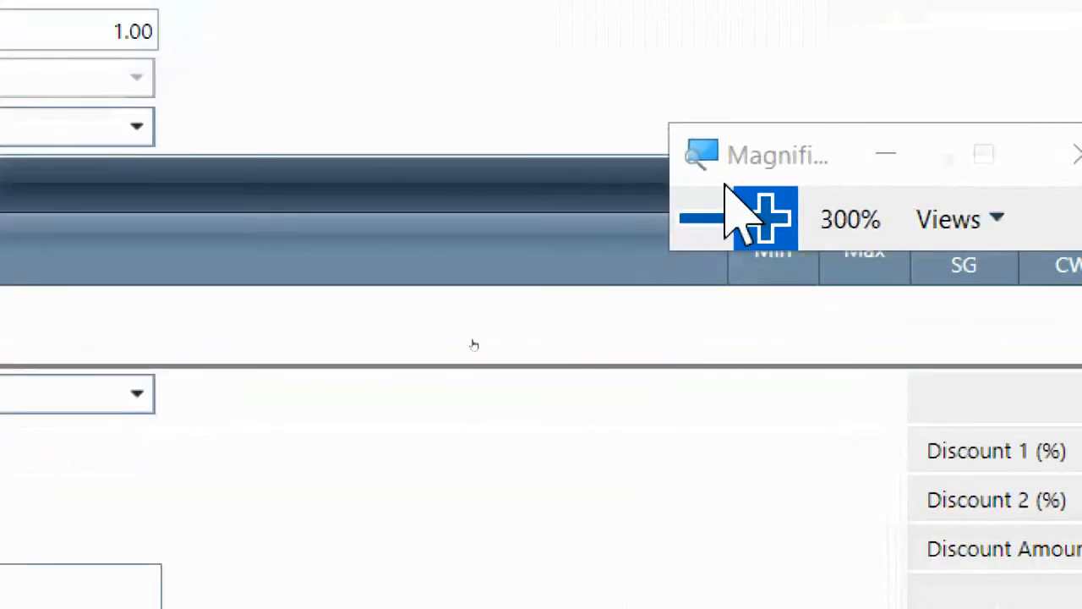
click(708, 223)
click(719, 227)
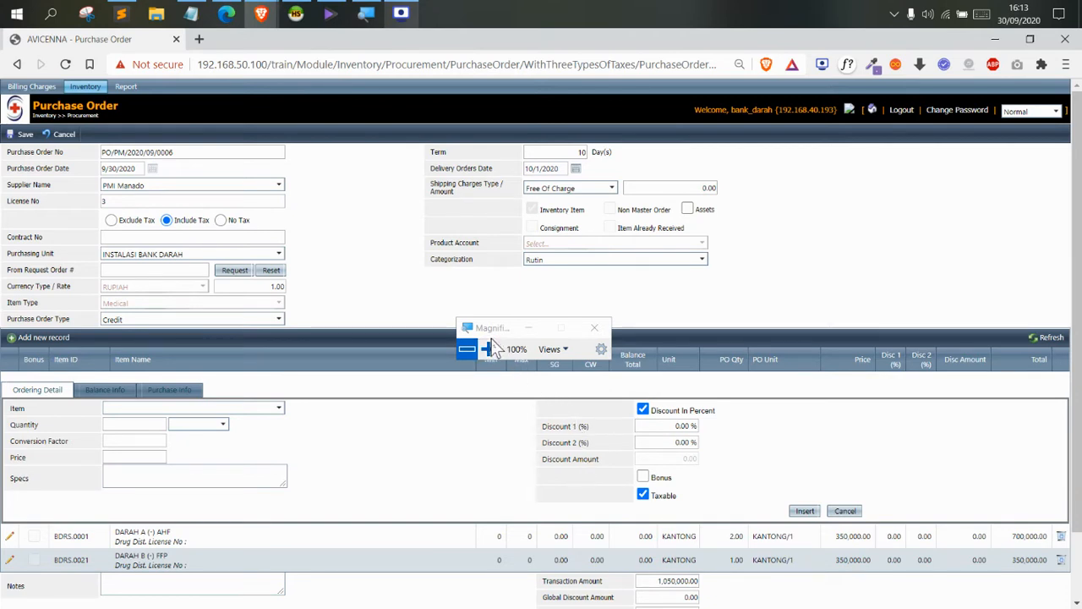
drag(486, 335, 778, 447)
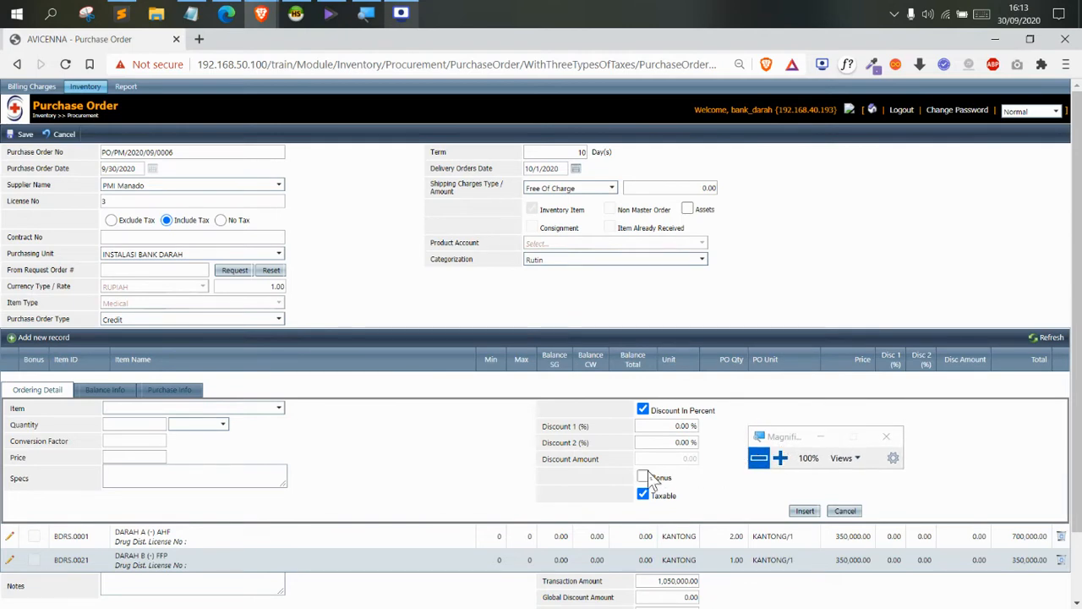
Add DARAH AB (-) AHF, quantity 1 KANTONG, to the order as a bonus line at 0.00
click(222, 410)
text(dara)
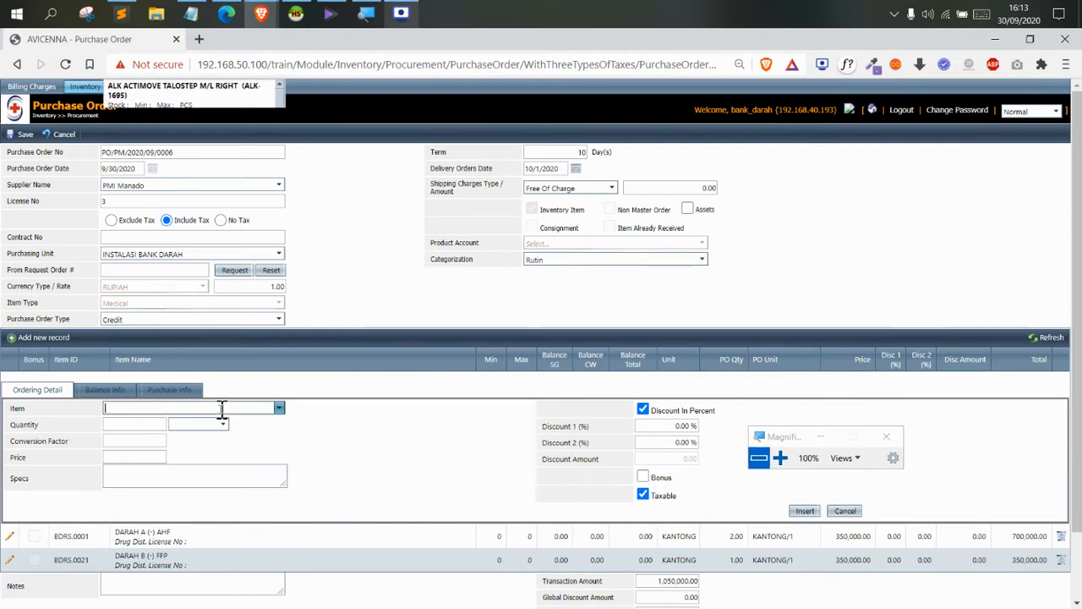
text(h ab)
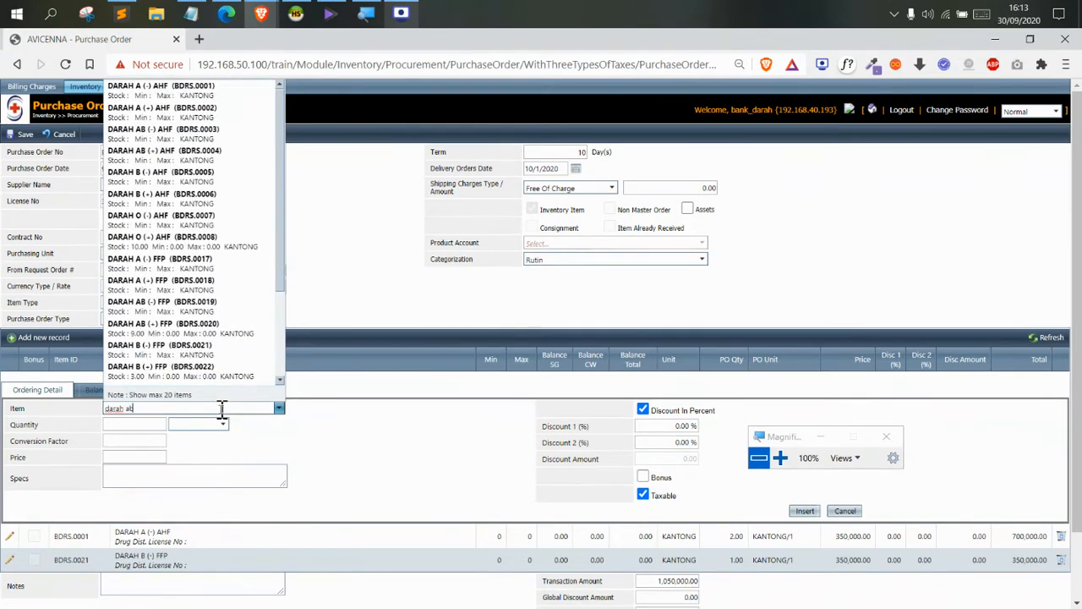
click(154, 183)
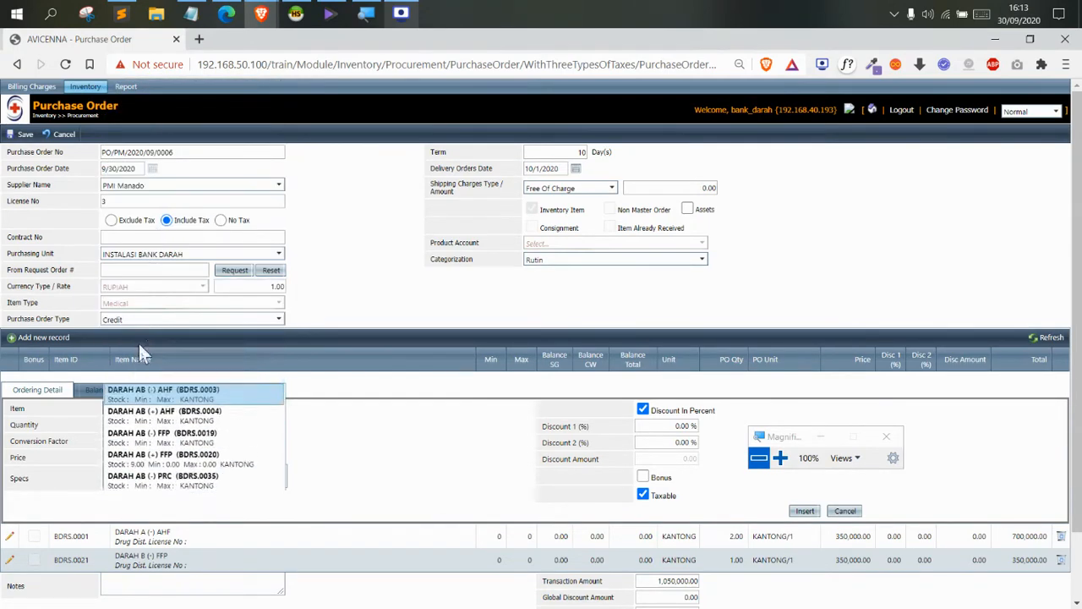
click(148, 427)
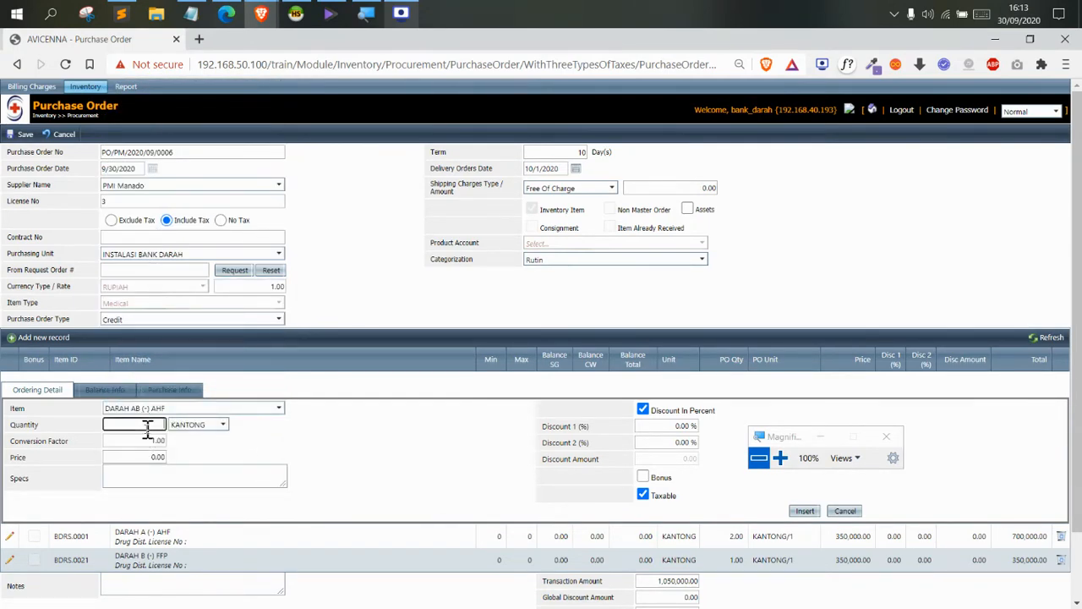
click(294, 459)
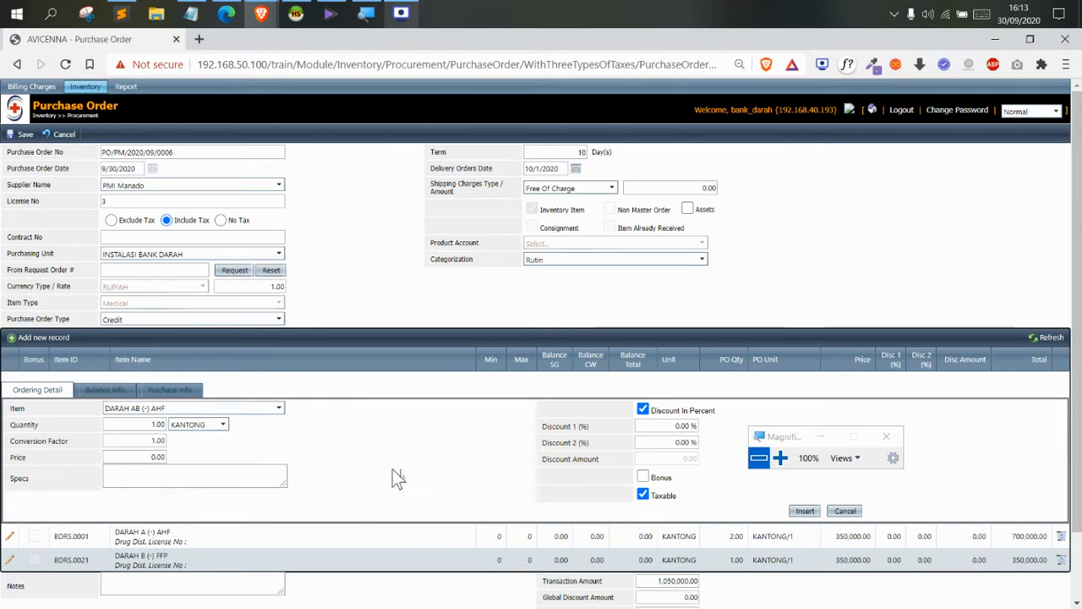
click(643, 476)
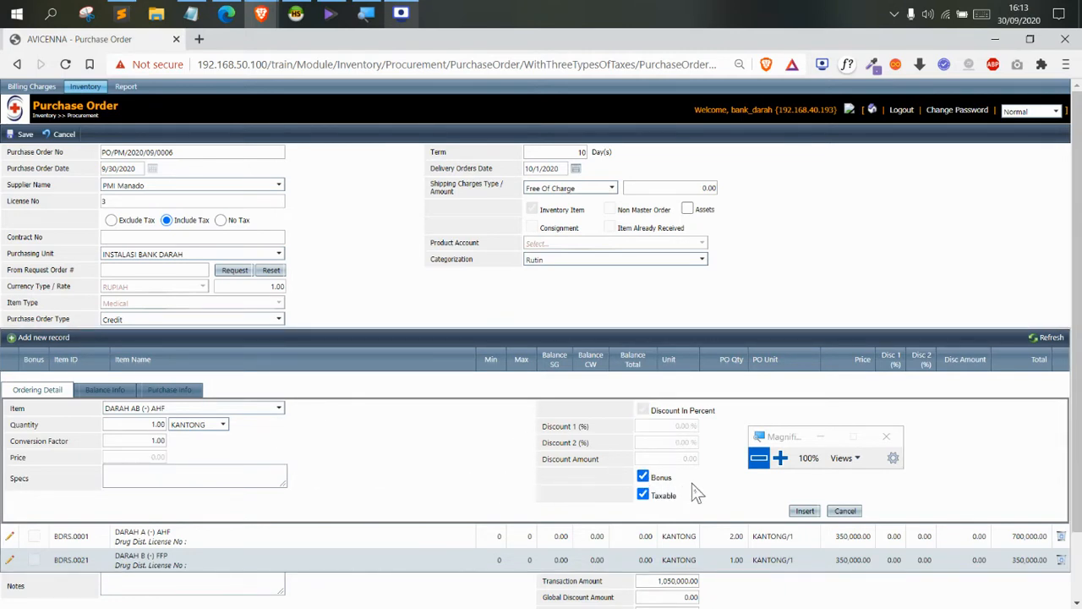
click(804, 510)
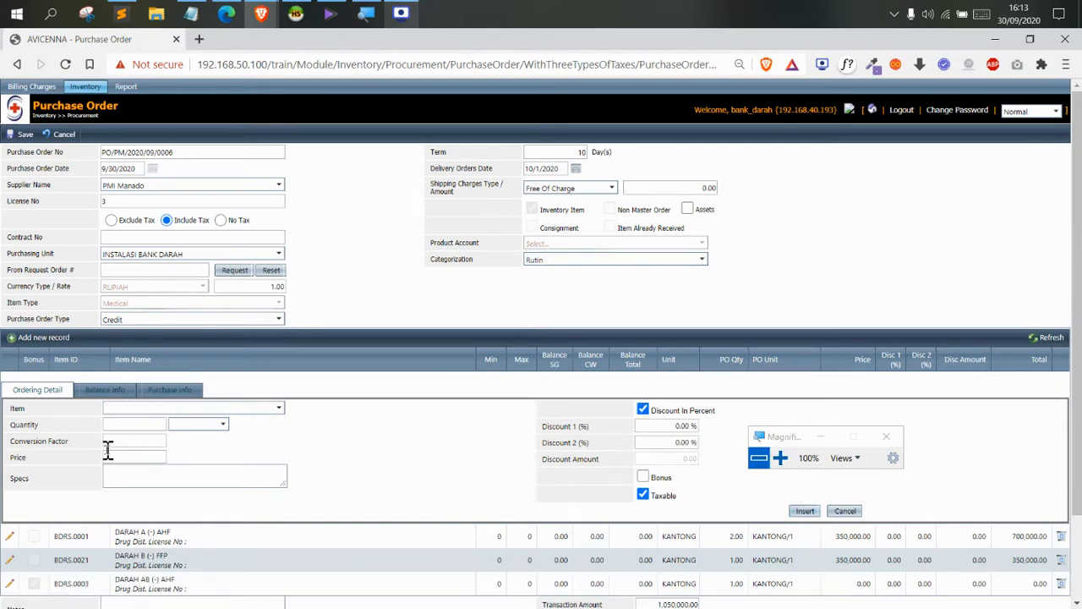
click(750, 455)
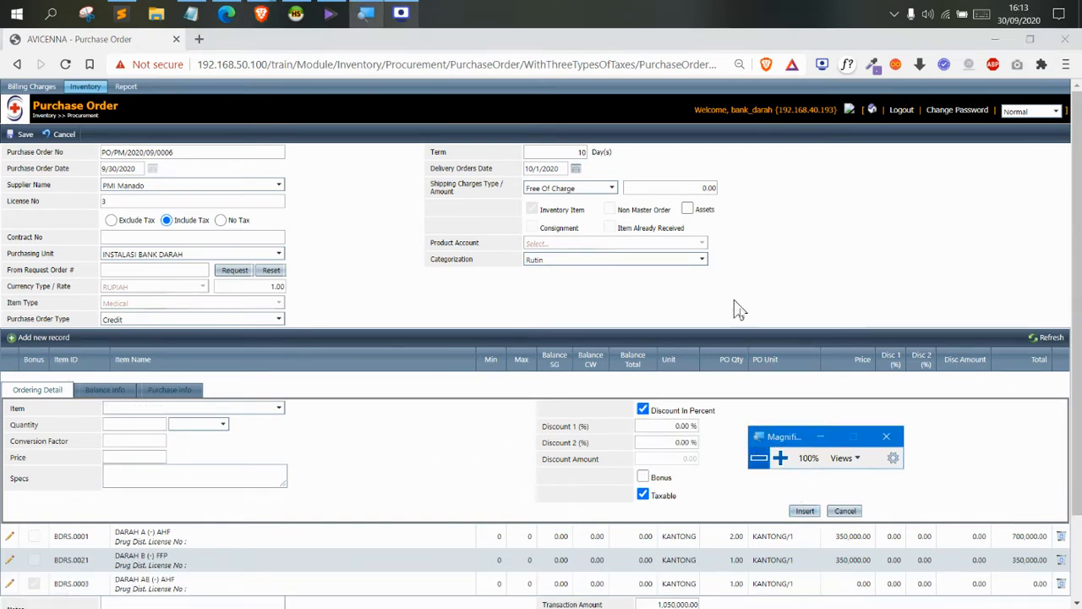
drag(787, 429, 612, 291)
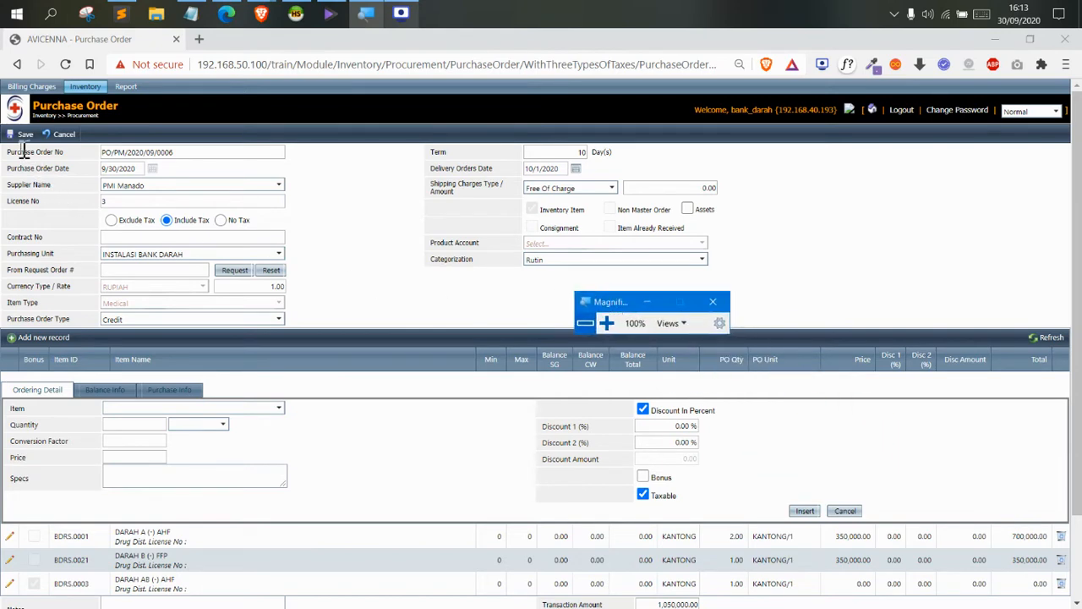
Save purchase order PO/PM/2020/09/0006 and approve it, confirming with OK
click(606, 323)
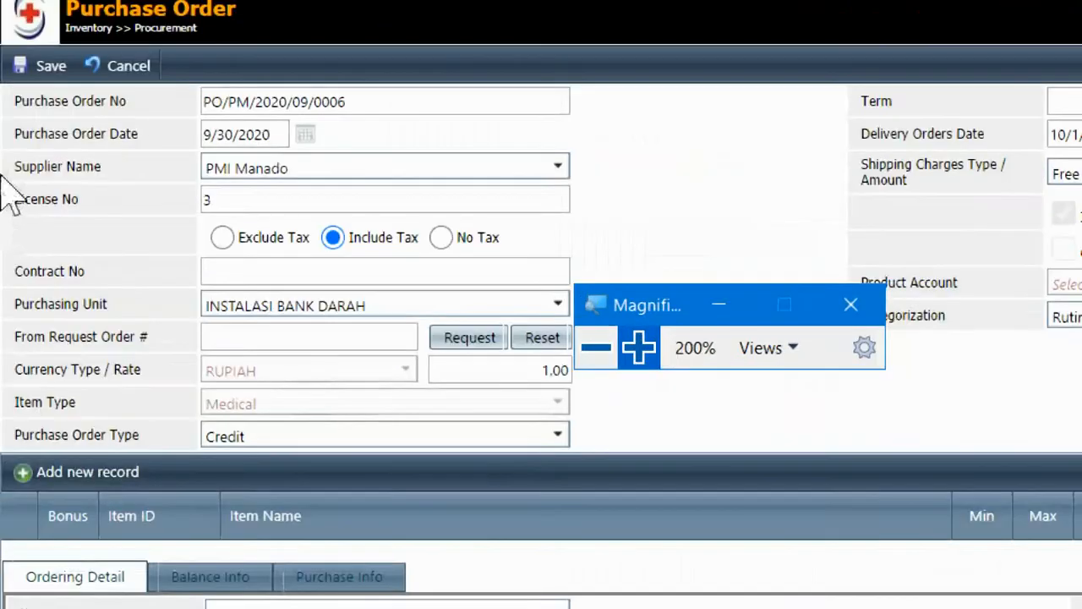
click(25, 67)
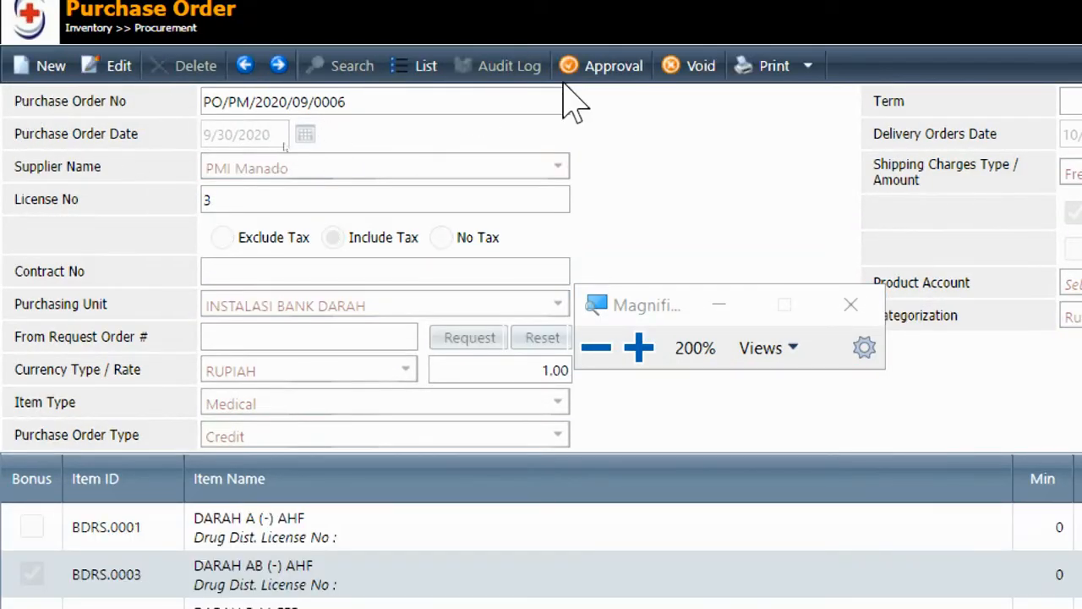
click(592, 69)
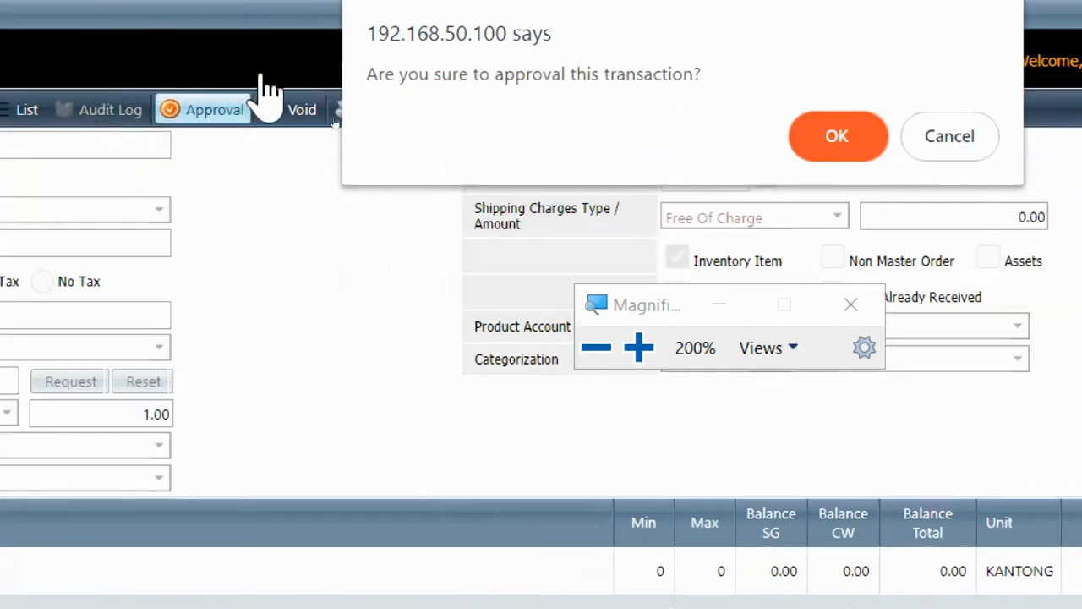
click(833, 139)
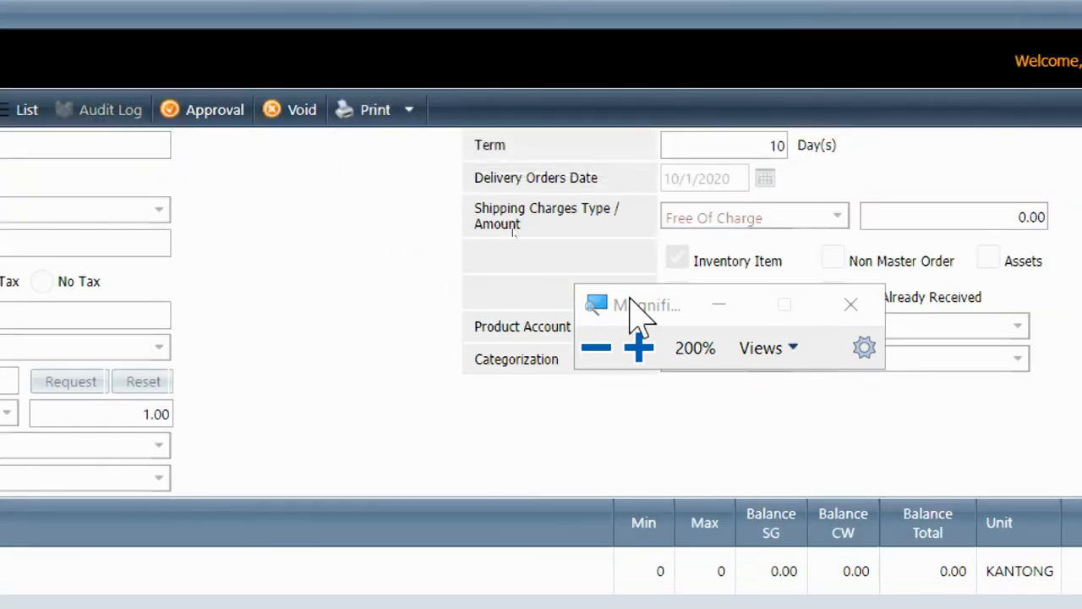
click(597, 348)
drag(509, 240, 773, 187)
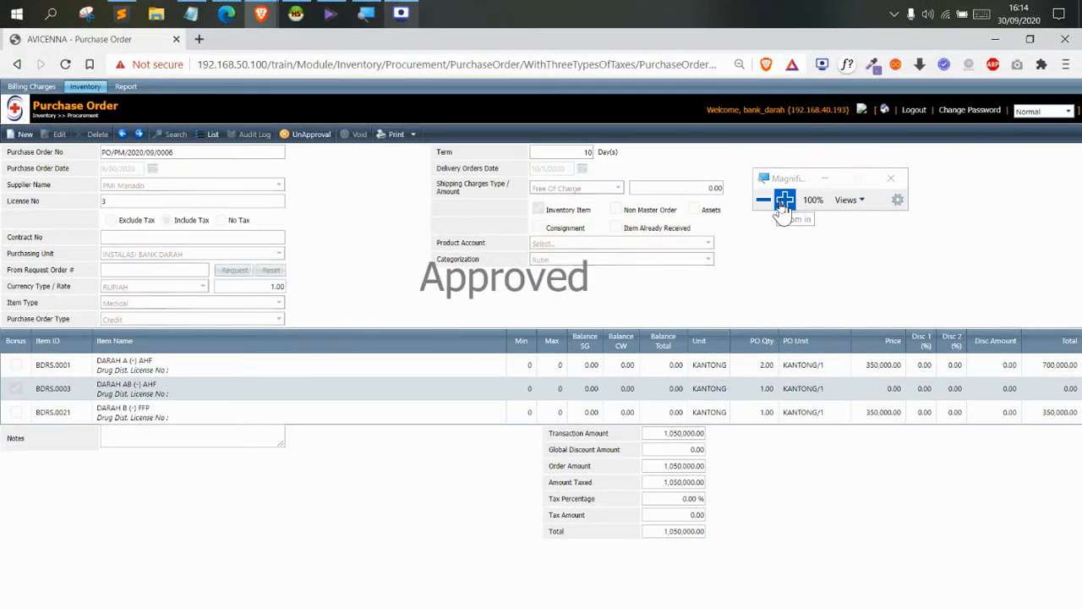
click(786, 202)
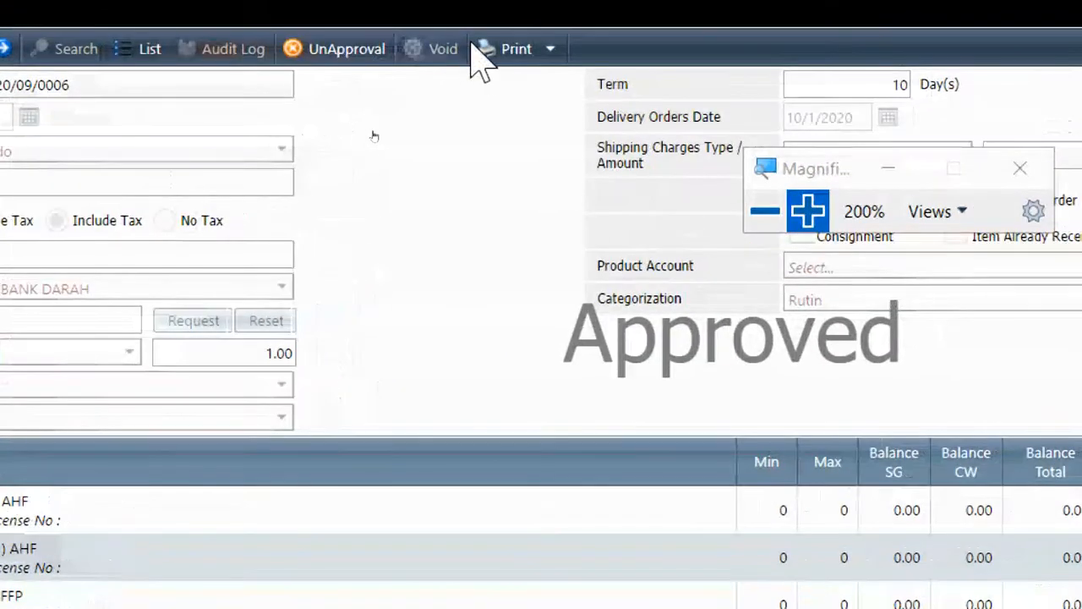
click(599, 27)
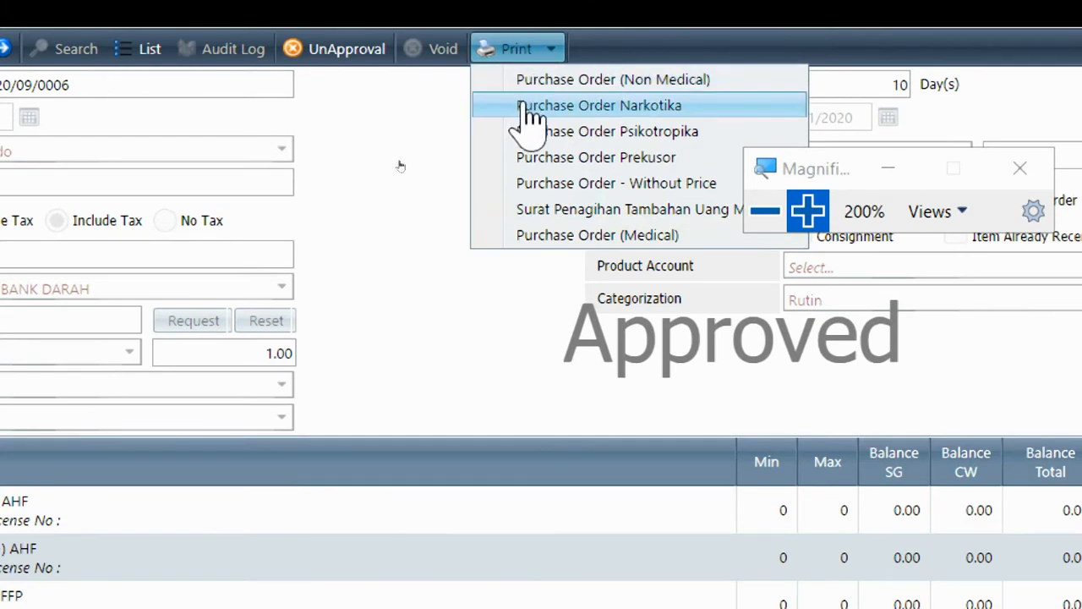
click(604, 236)
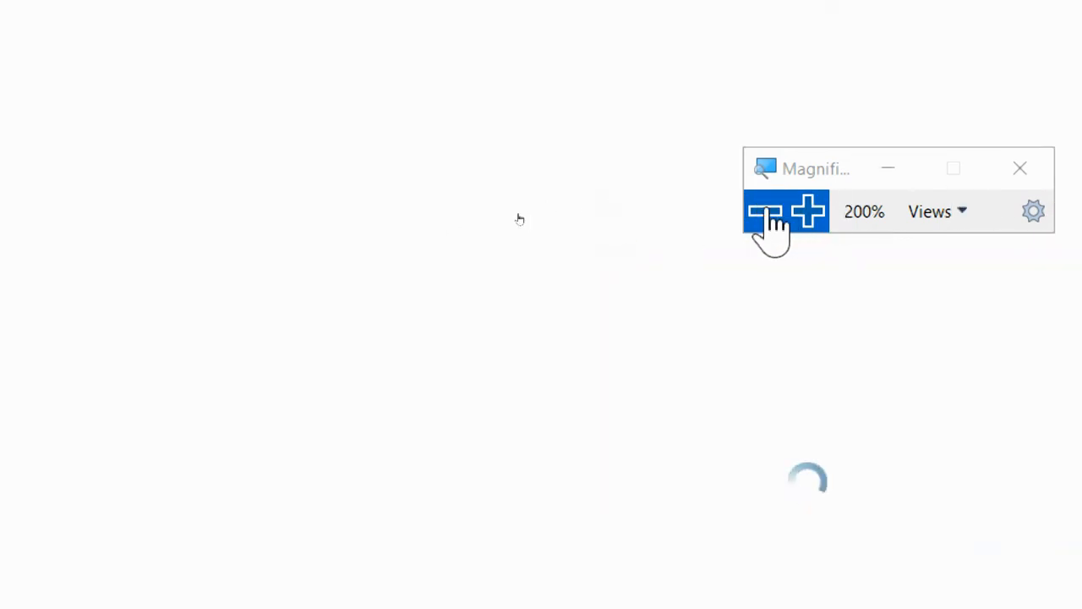
click(766, 212)
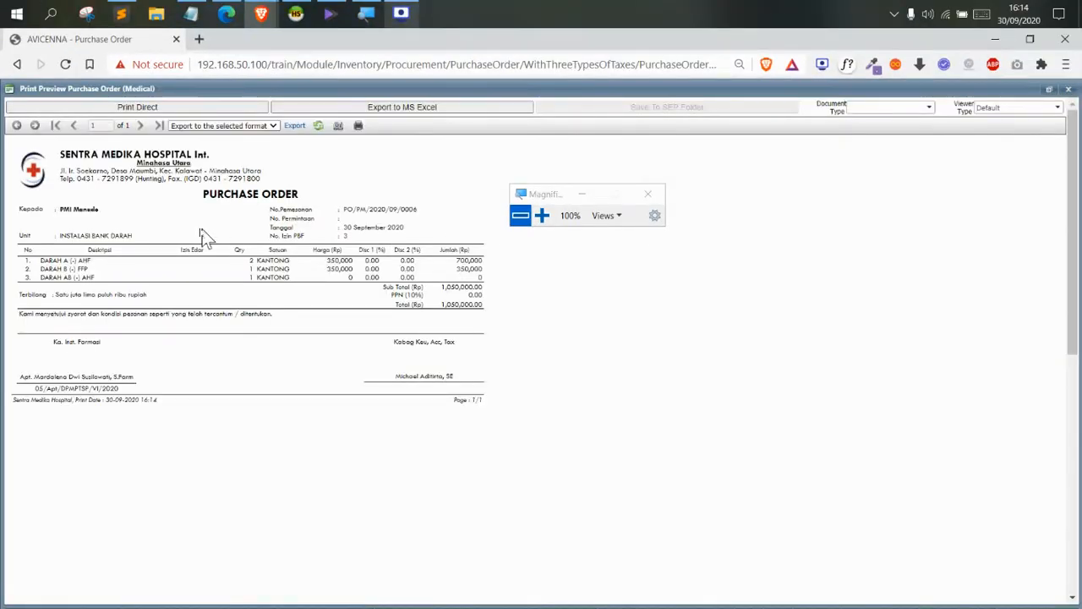
click(1068, 89)
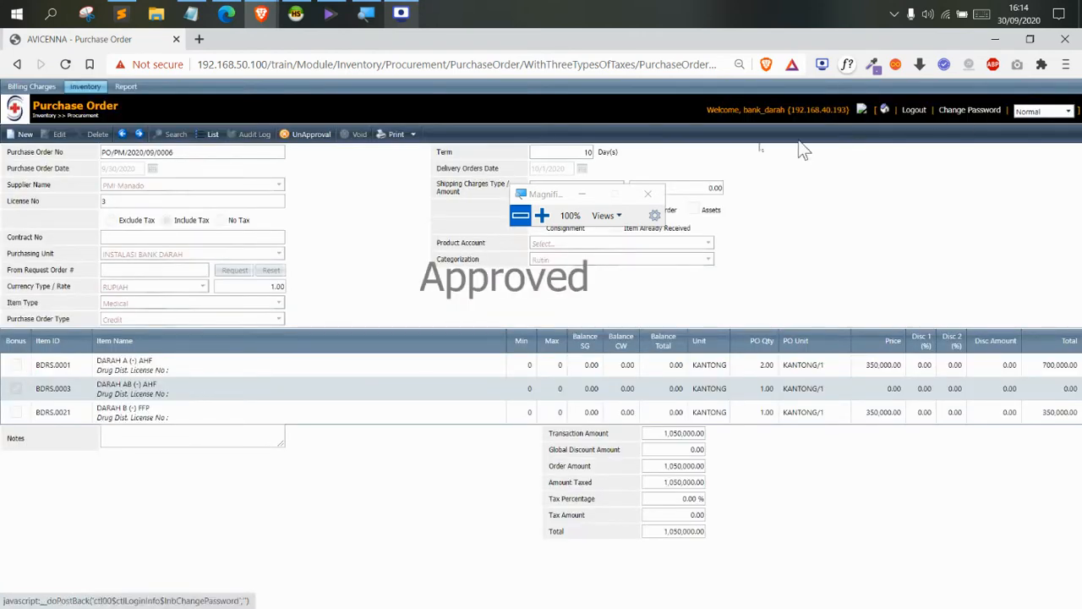
click(393, 138)
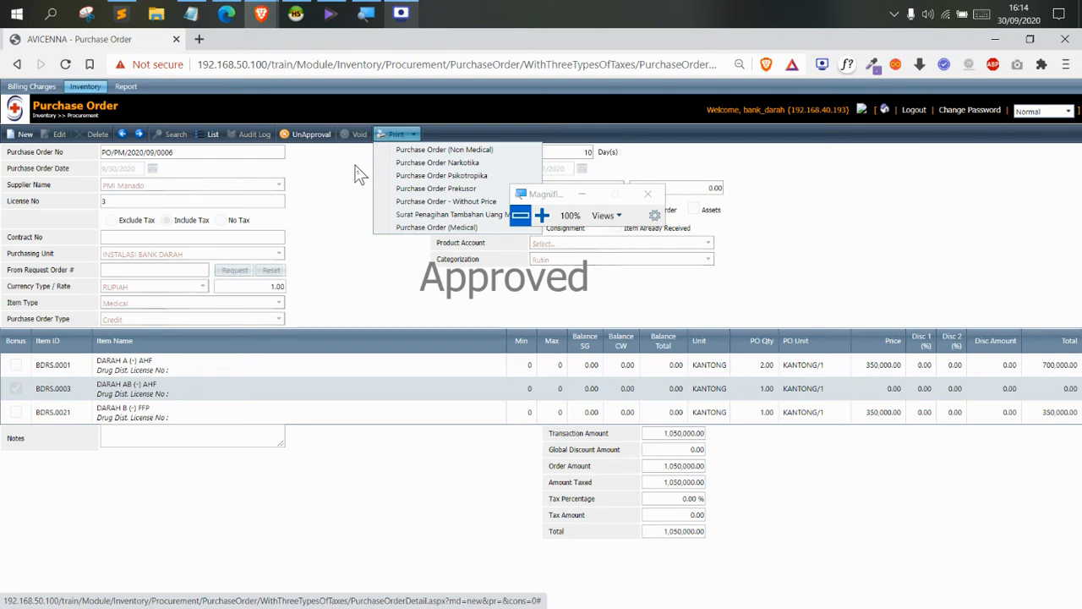
click(358, 173)
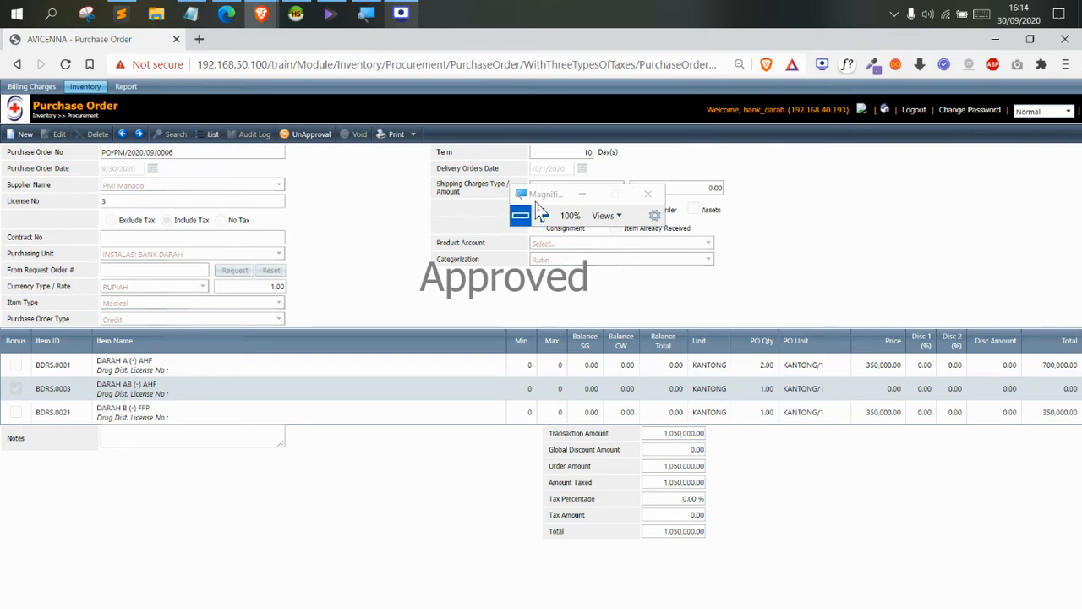
Go to the Inventory > Warehouse > Purchase Order Receive page
drag(542, 198, 455, 218)
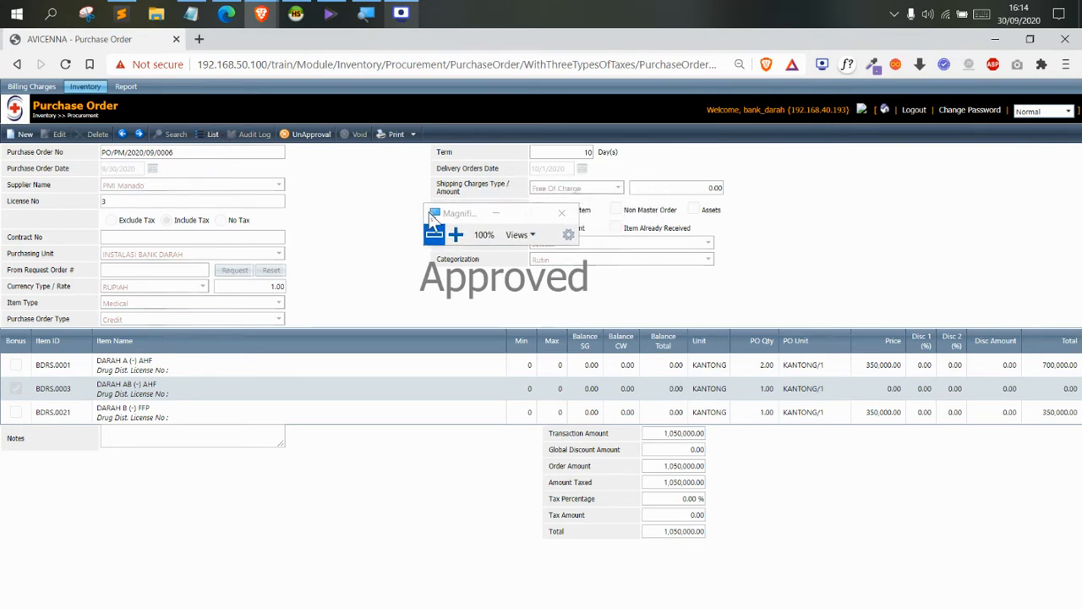
click(456, 234)
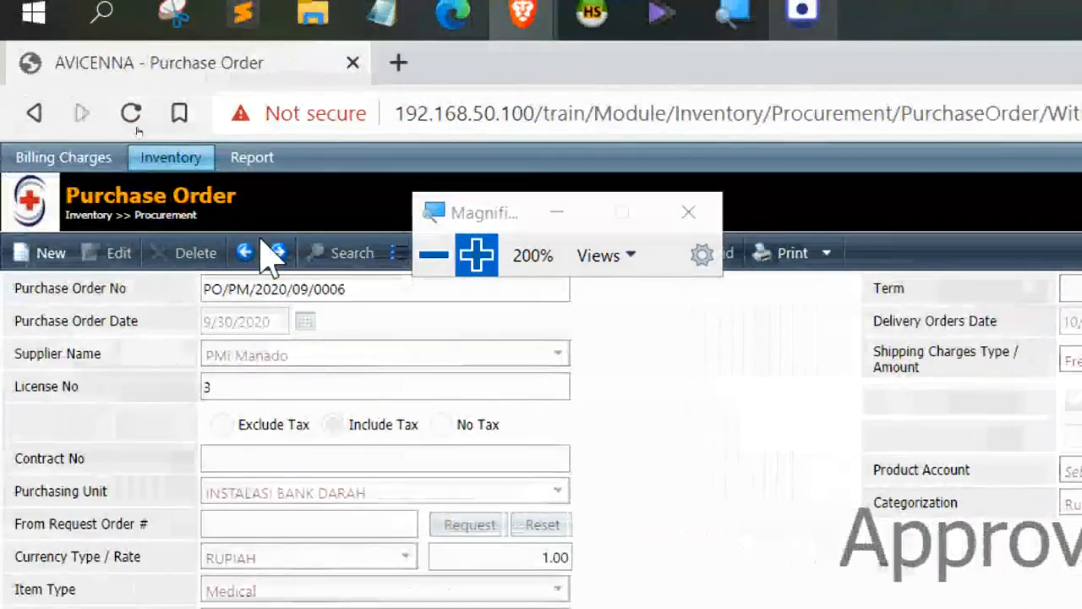
drag(474, 215, 492, 164)
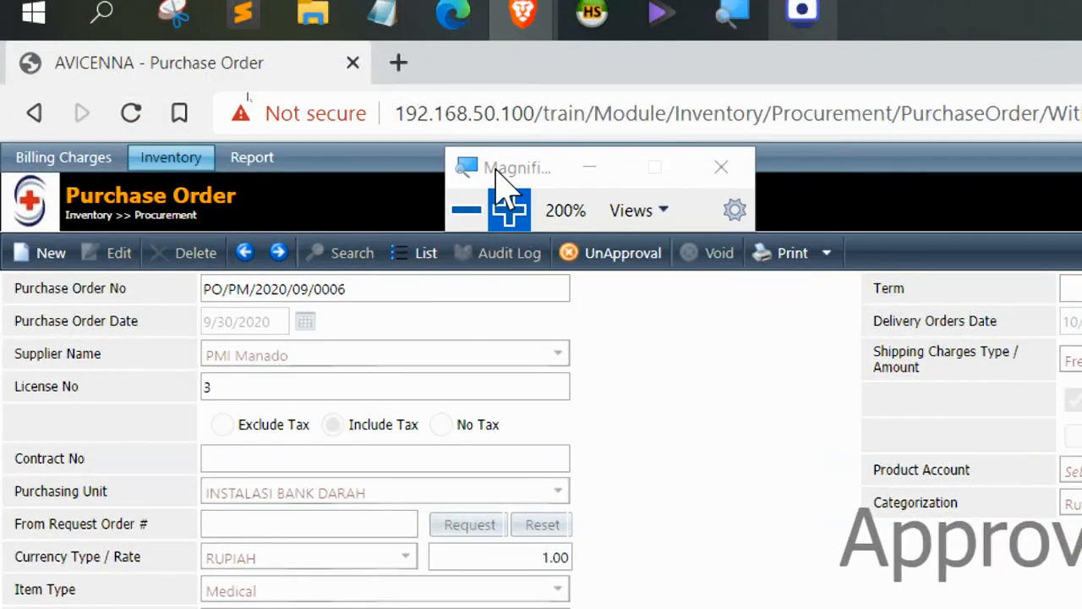
click(254, 159)
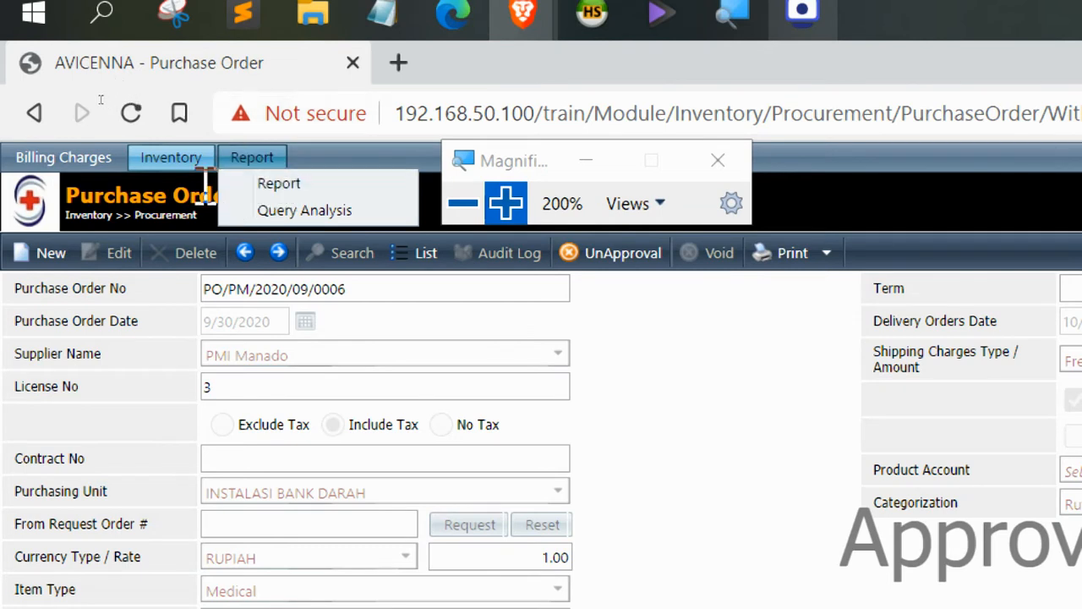
click(173, 168)
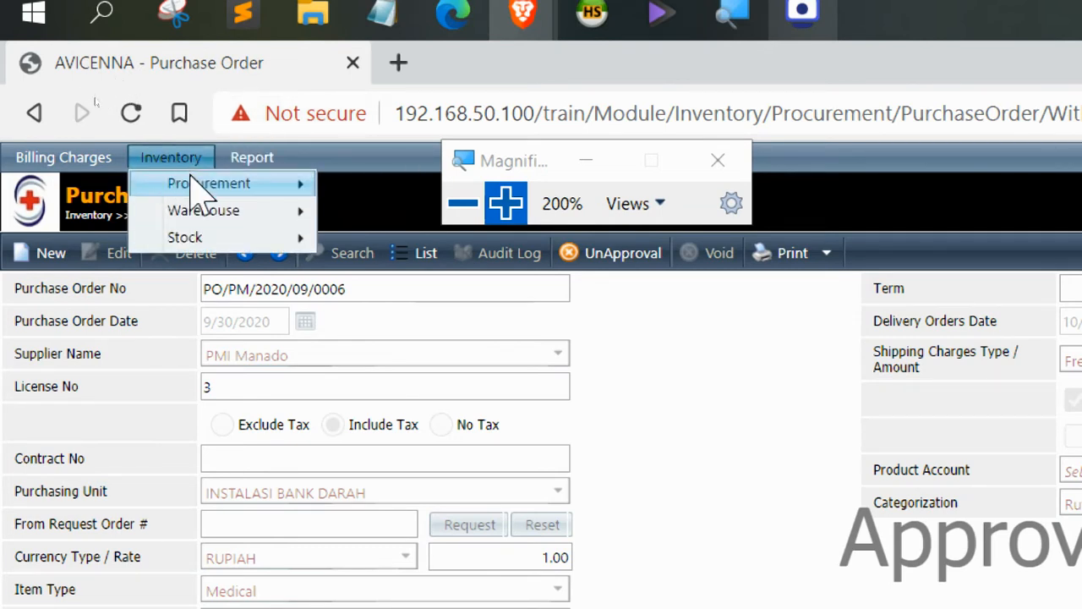
mouse_move(193, 219)
click(355, 216)
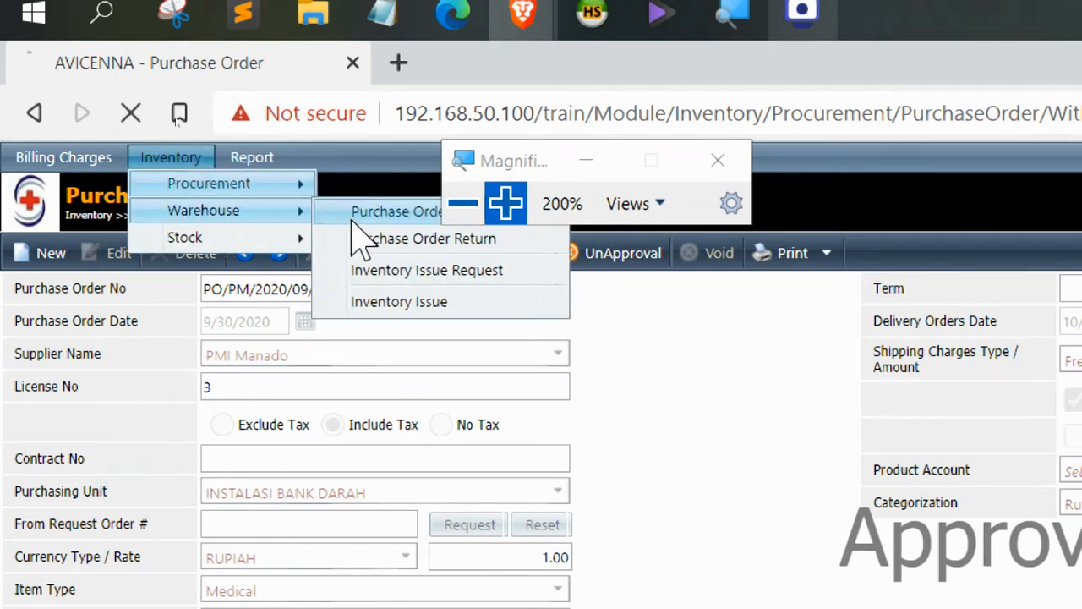
click(477, 210)
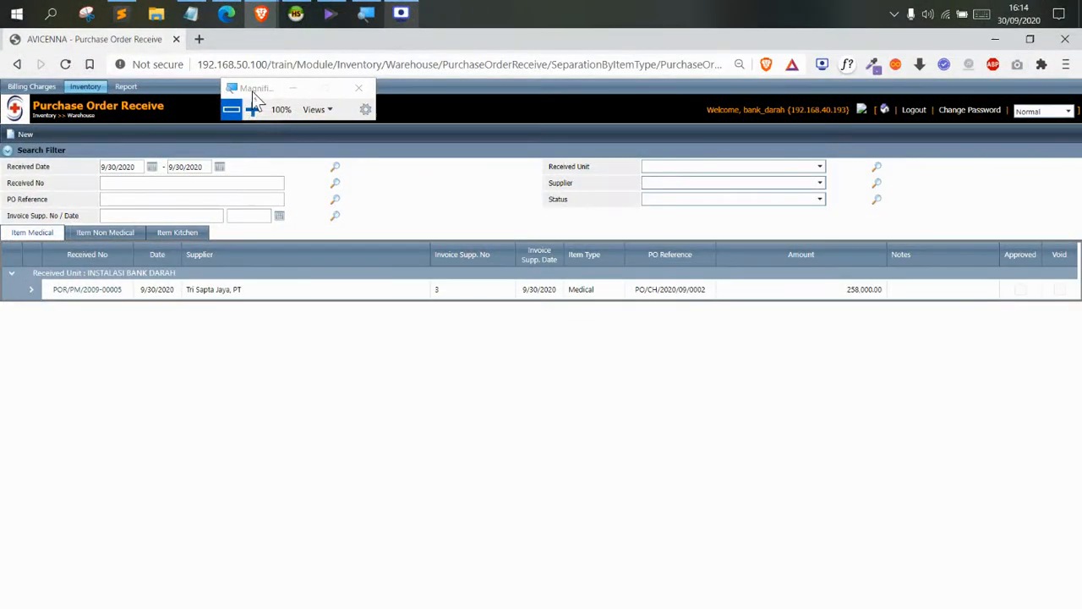
drag(327, 160, 378, 178)
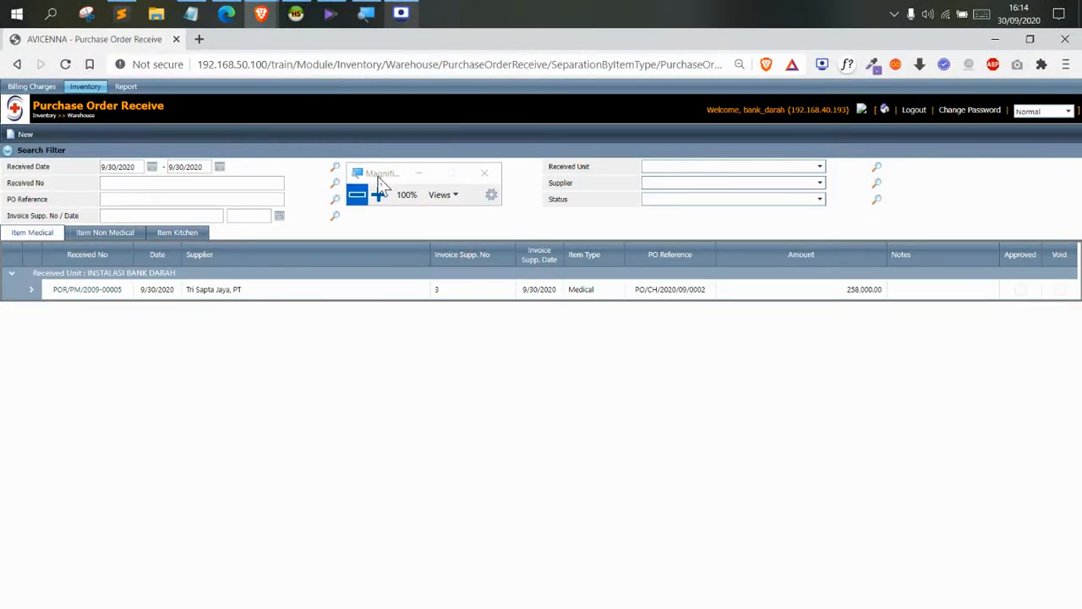
Start a new receipt for service unit INSTALASI BANK DARAH and list its outstanding purchase orders
click(25, 134)
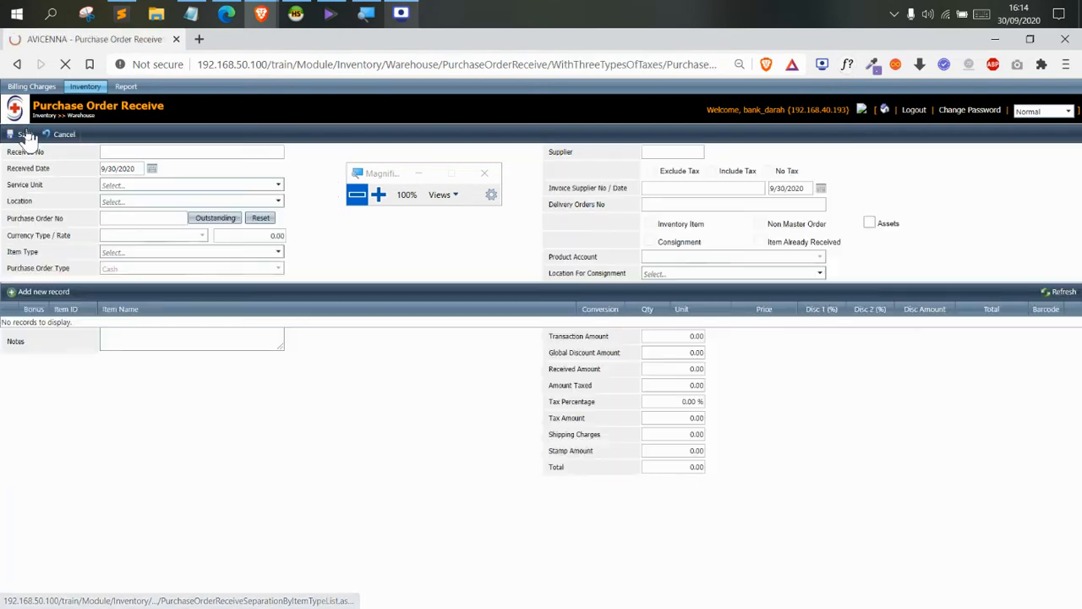
click(140, 185)
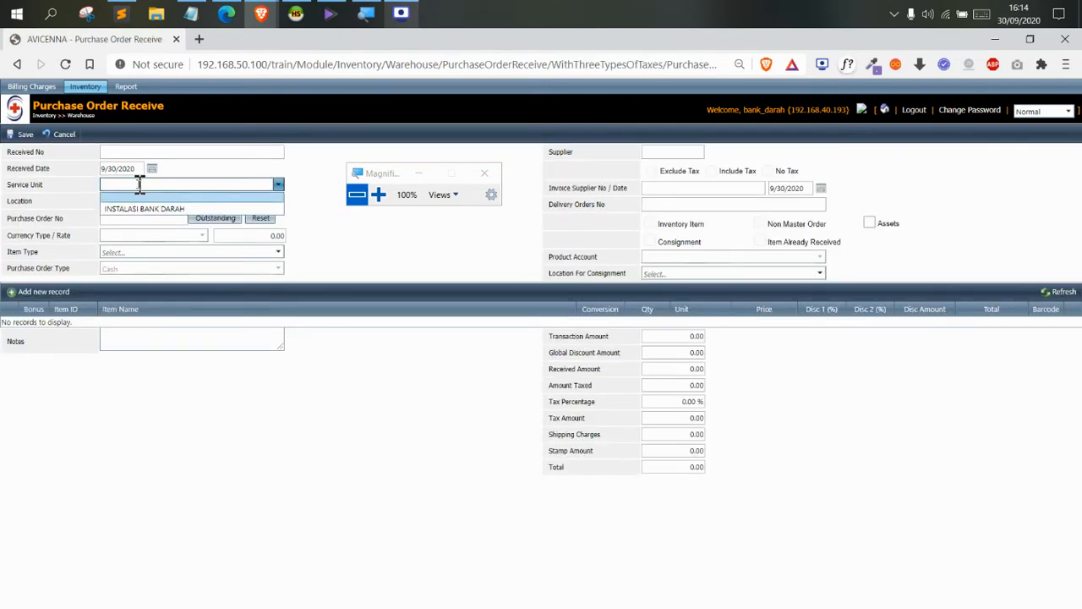
click(150, 208)
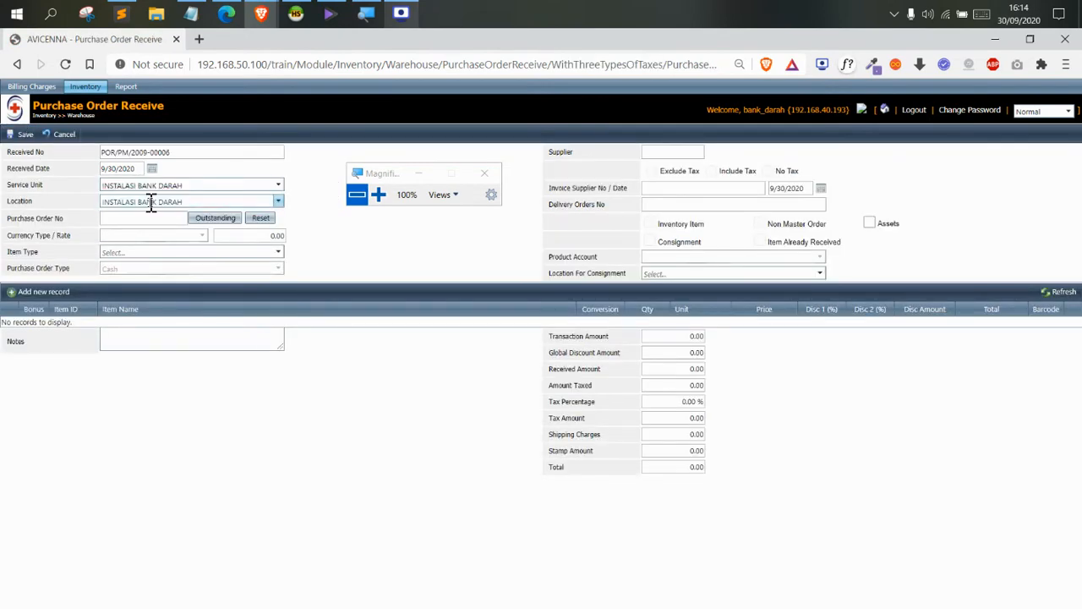
click(215, 217)
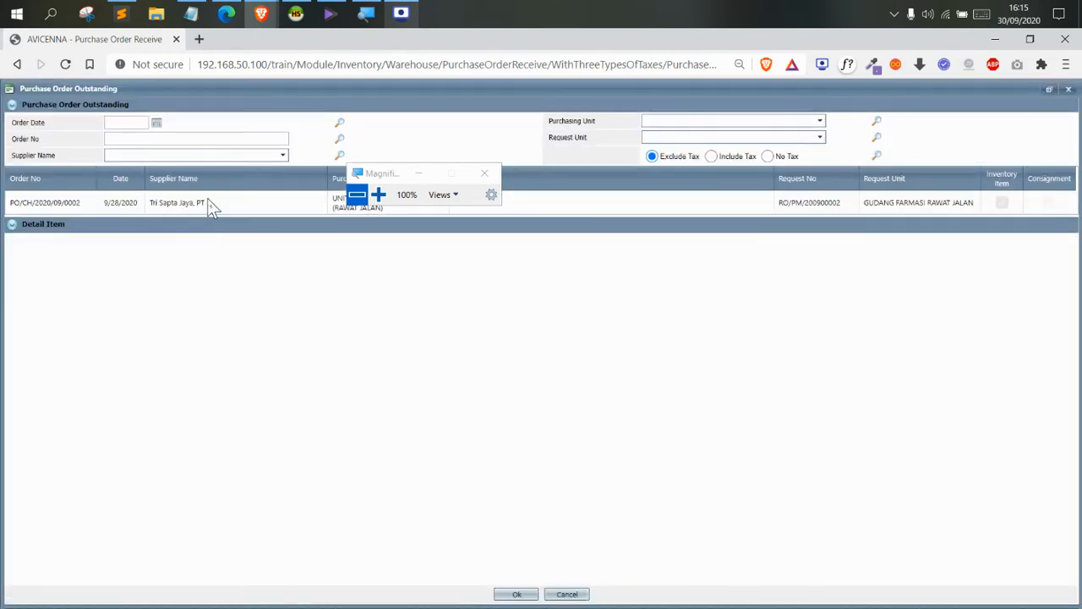
Filter outstanding orders to Include Tax and select PO/PM/2020/09/0006
click(208, 203)
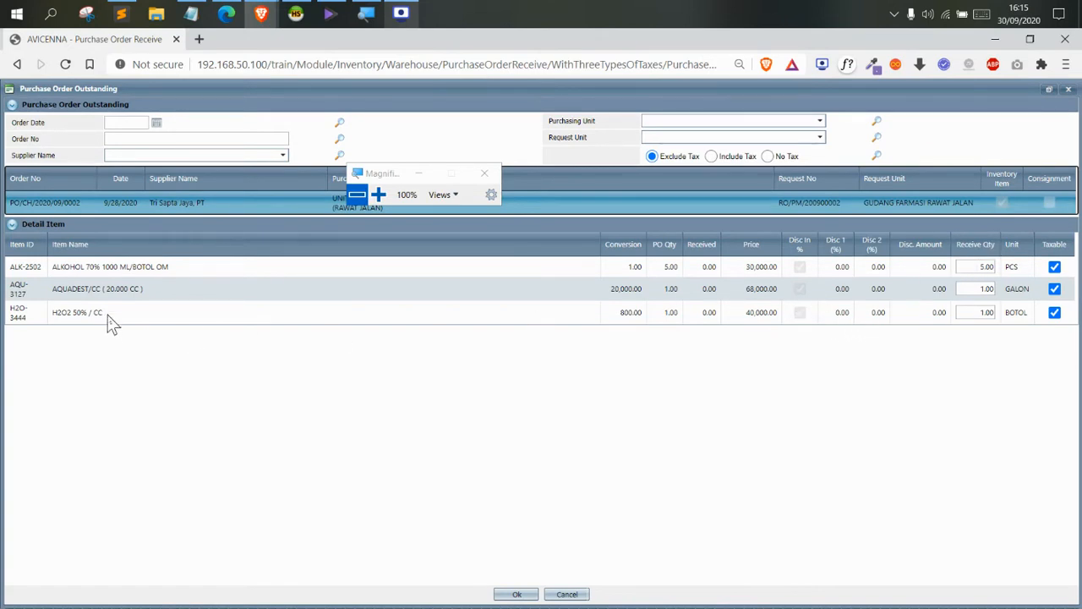
click(566, 595)
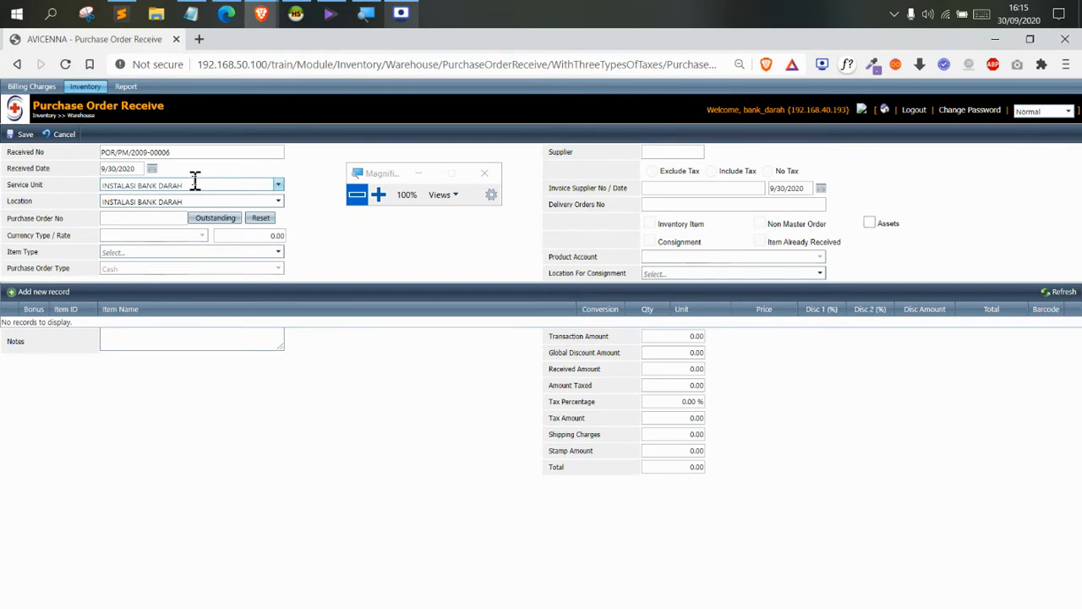
click(204, 220)
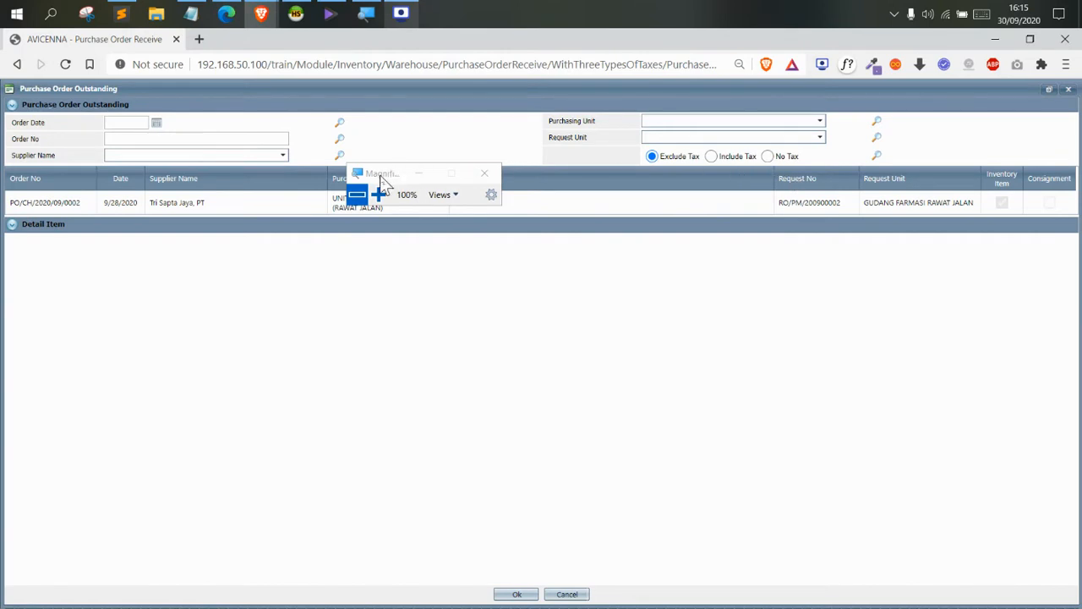
drag(382, 180, 391, 138)
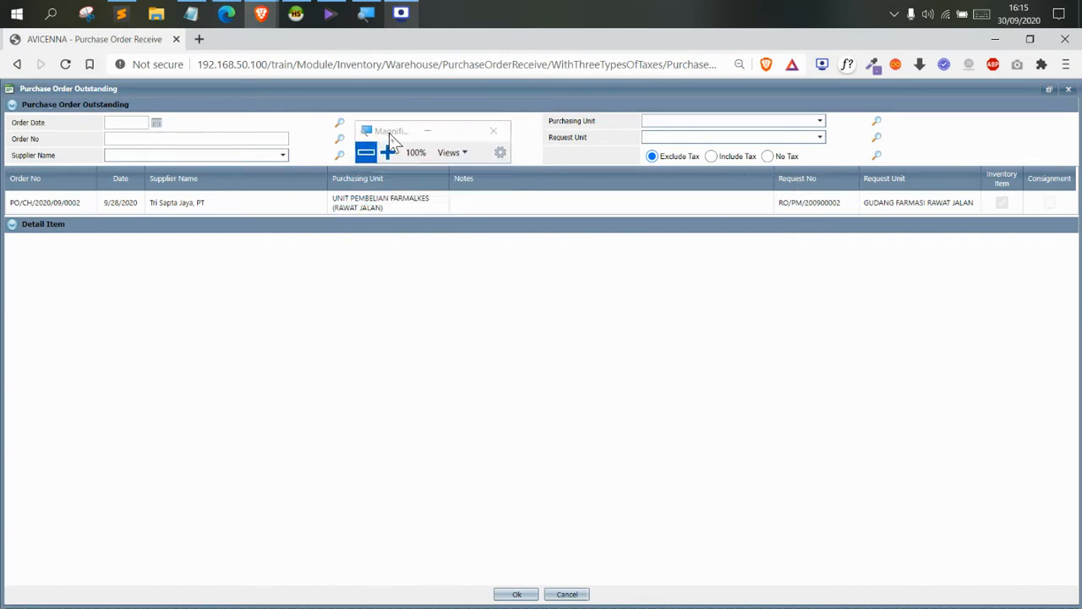
click(711, 159)
click(877, 157)
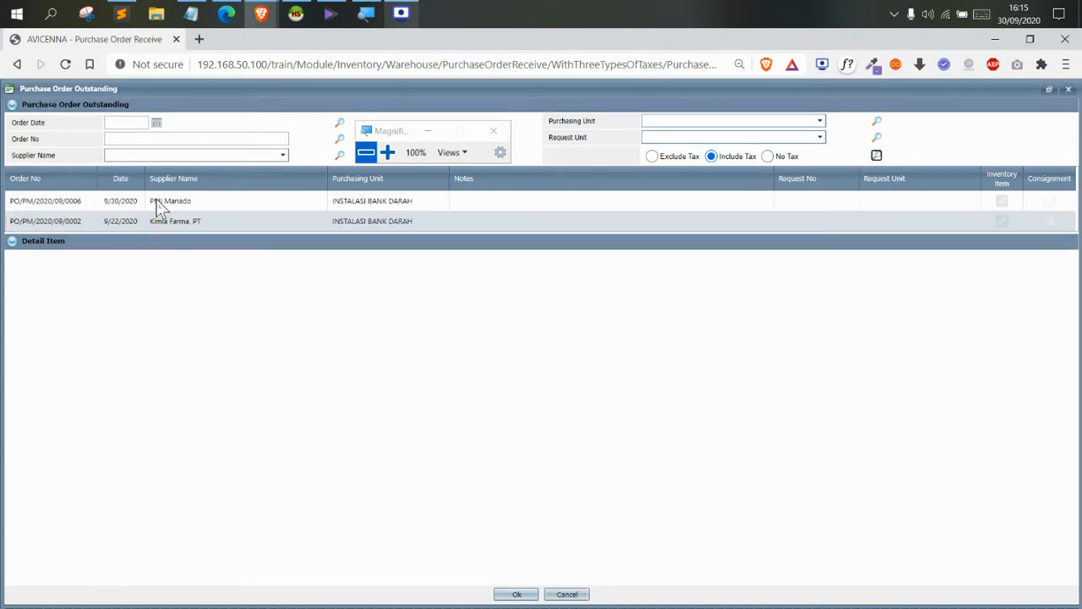
click(157, 201)
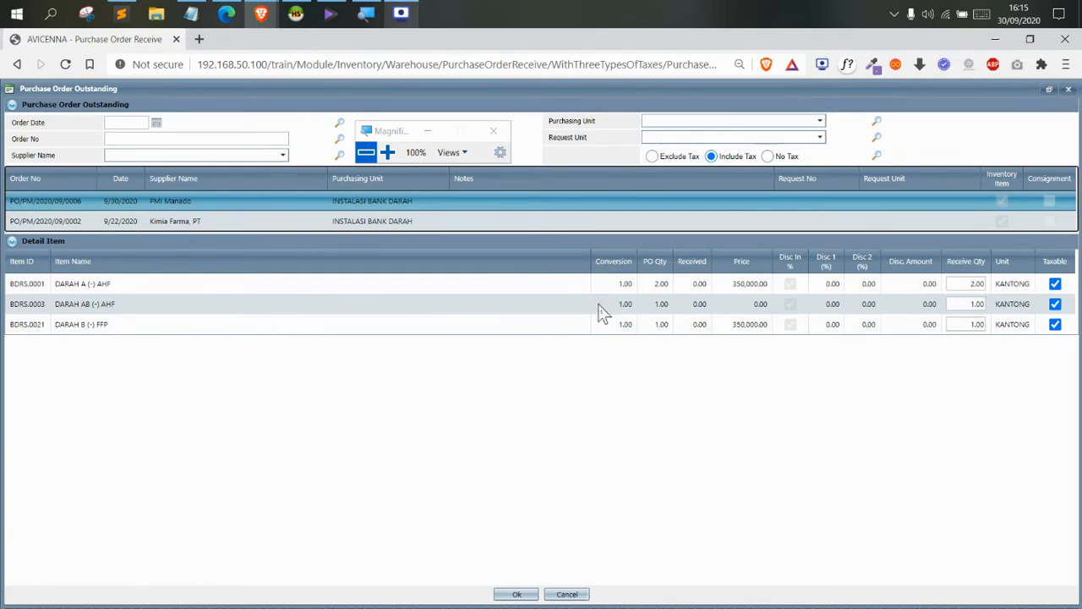
click(387, 152)
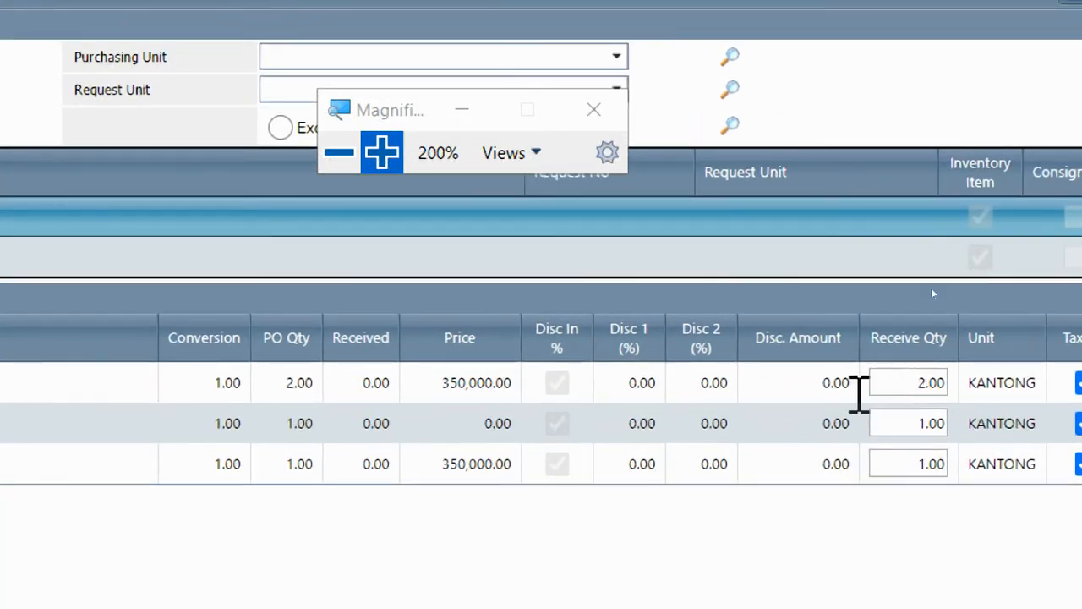
Keep receive quantities at 2 for DARAH A and 1 for DARAH AB, then load the order
click(935, 382)
click(906, 411)
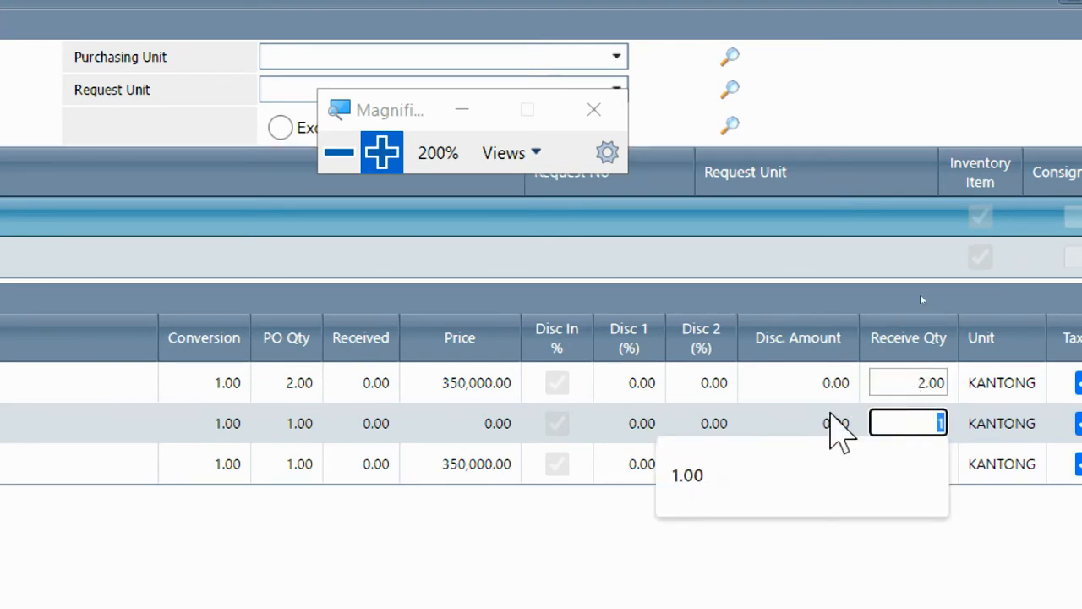
click(803, 413)
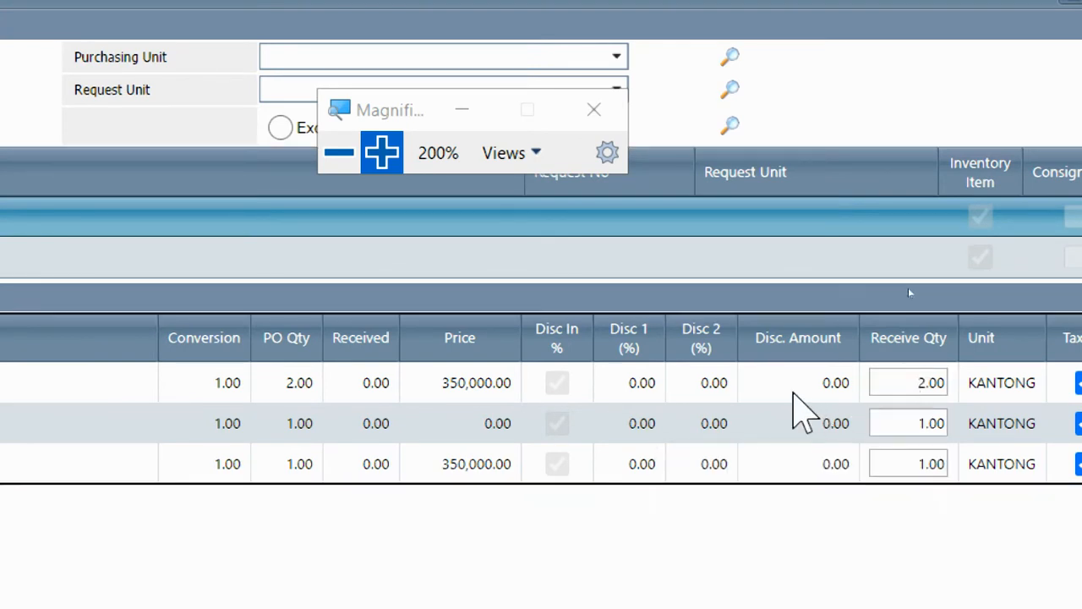
click(884, 385)
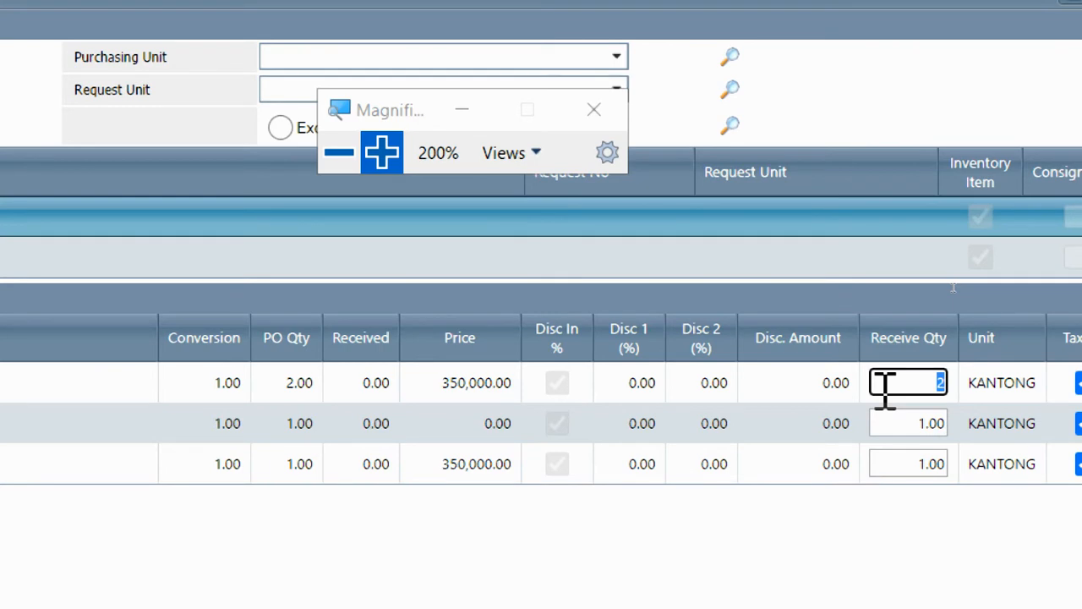
text(1)
click(783, 386)
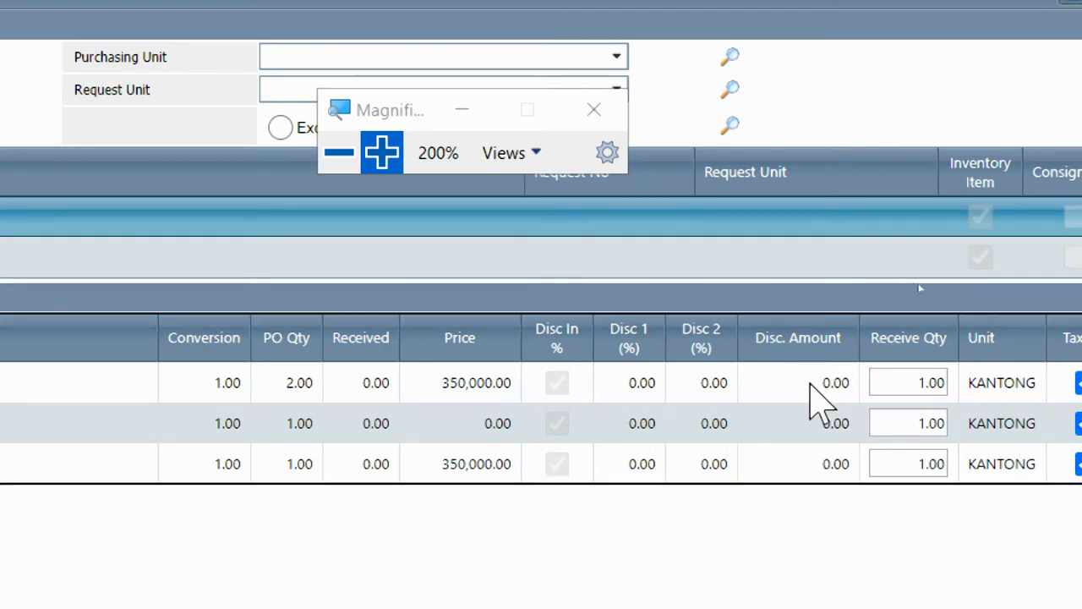
click(937, 384)
text(2)
click(668, 372)
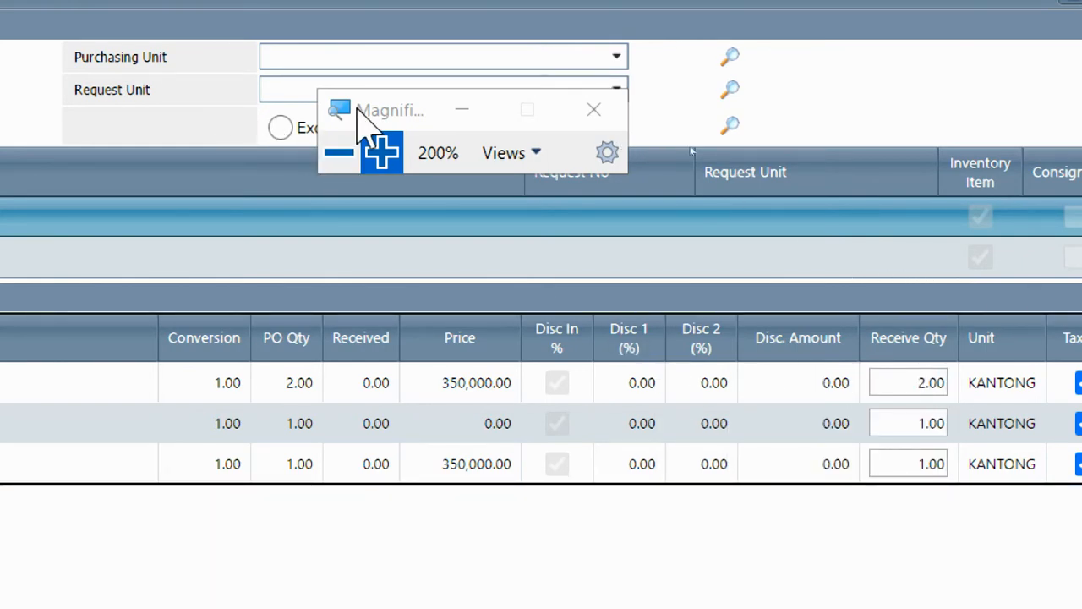
click(337, 154)
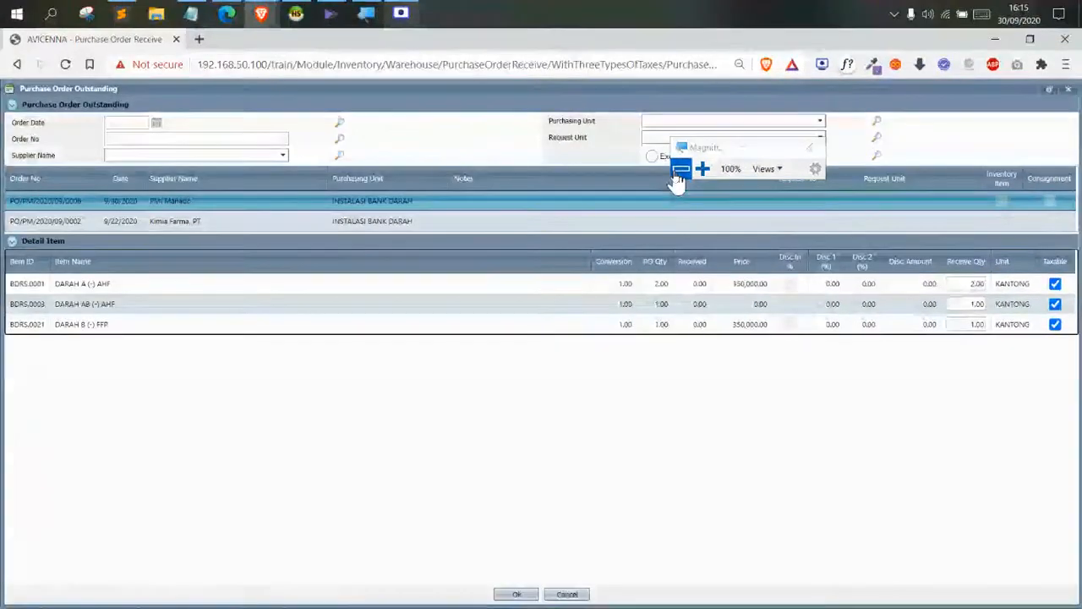
click(518, 594)
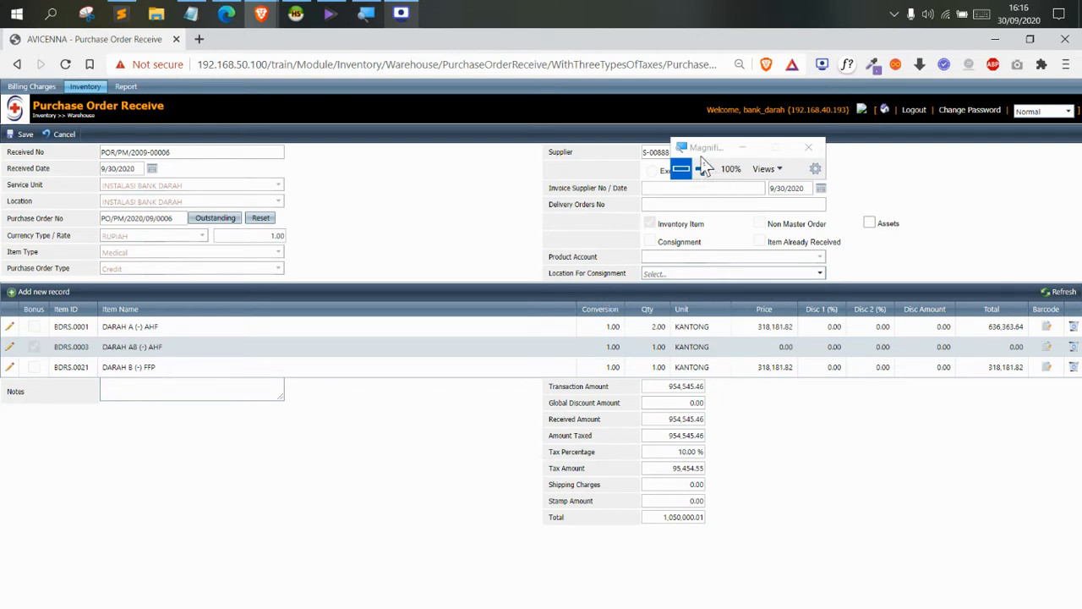
Enter the supplier invoice number and set the invoice date to 10/1/2020
drag(697, 149, 383, 159)
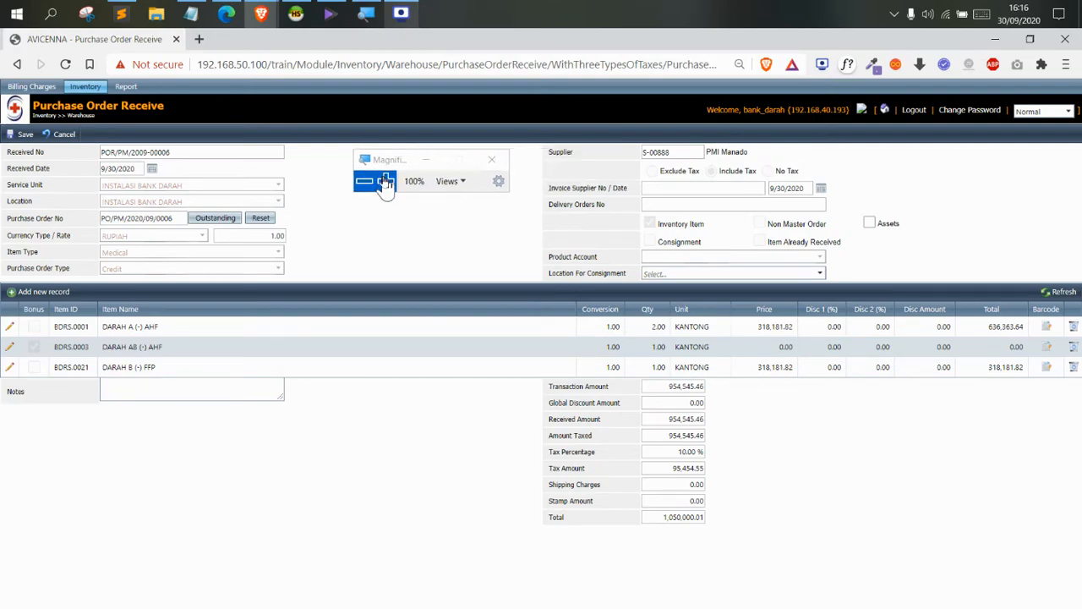
click(386, 181)
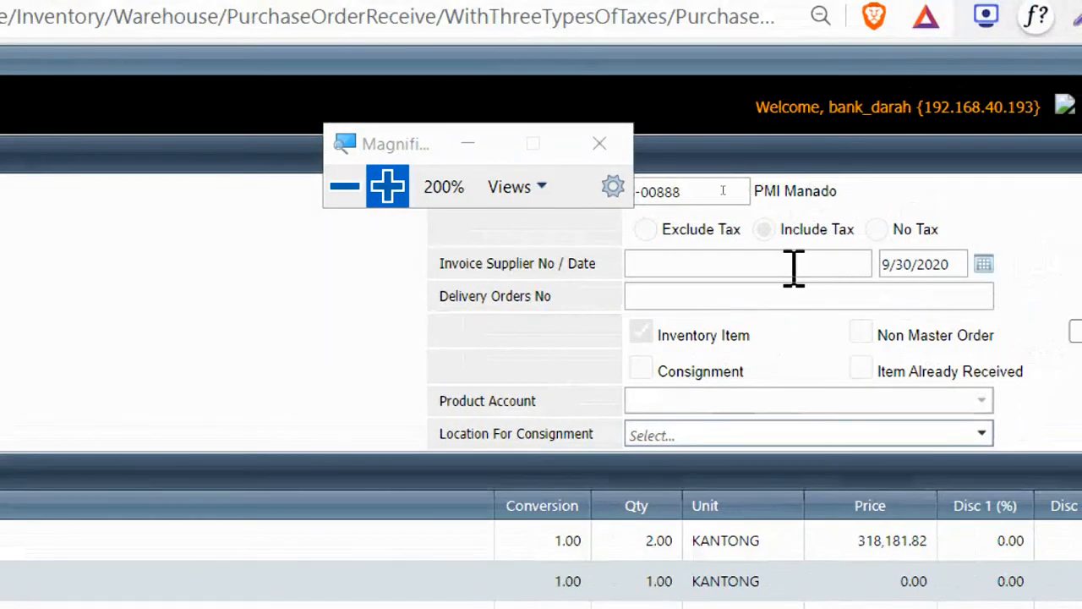
click(856, 227)
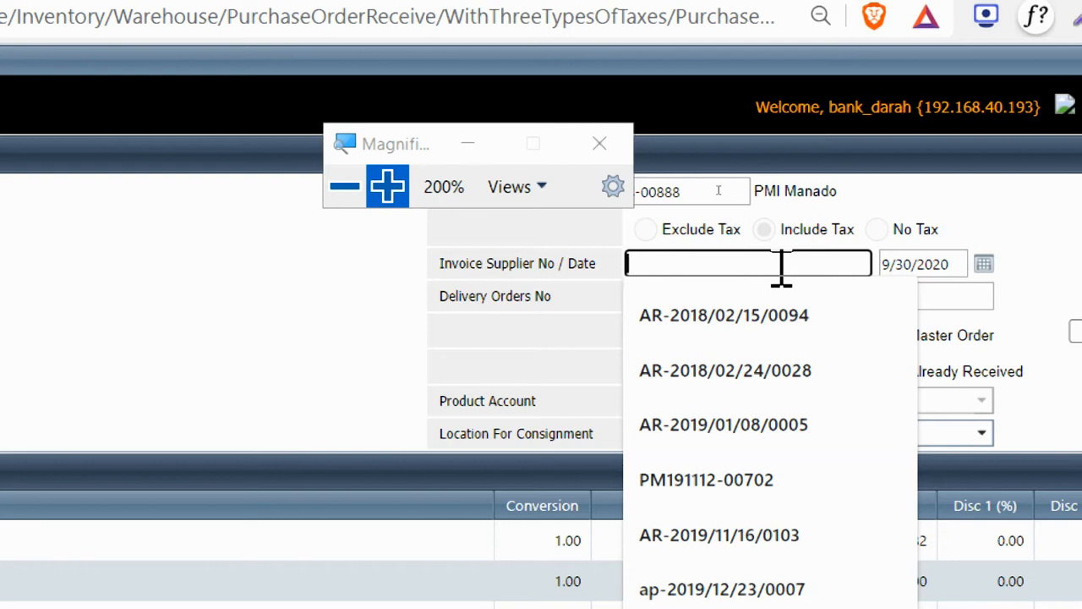
text(PMI-0212135)
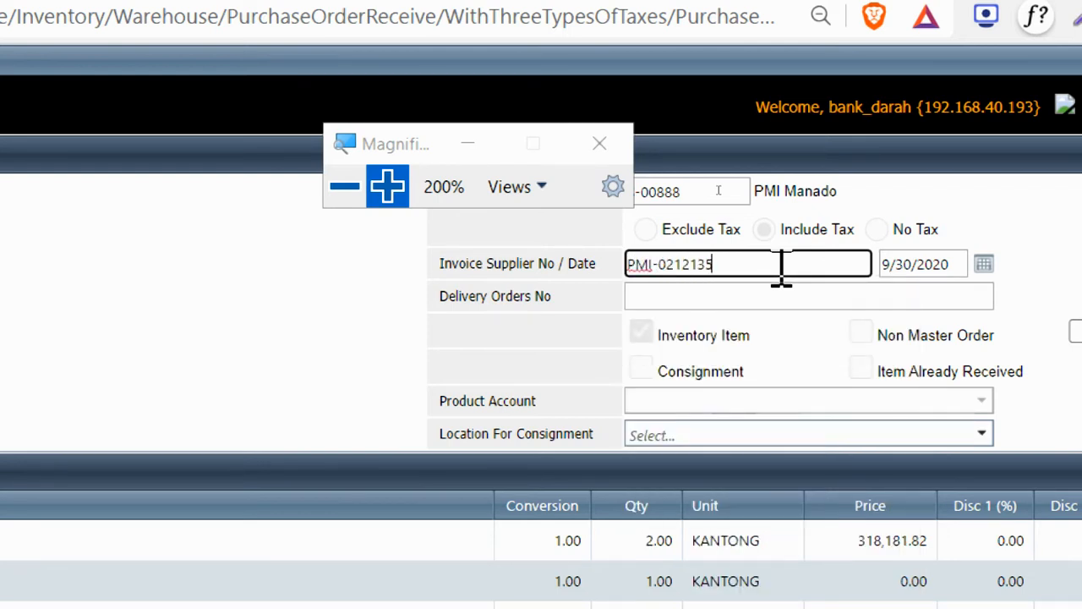
click(984, 263)
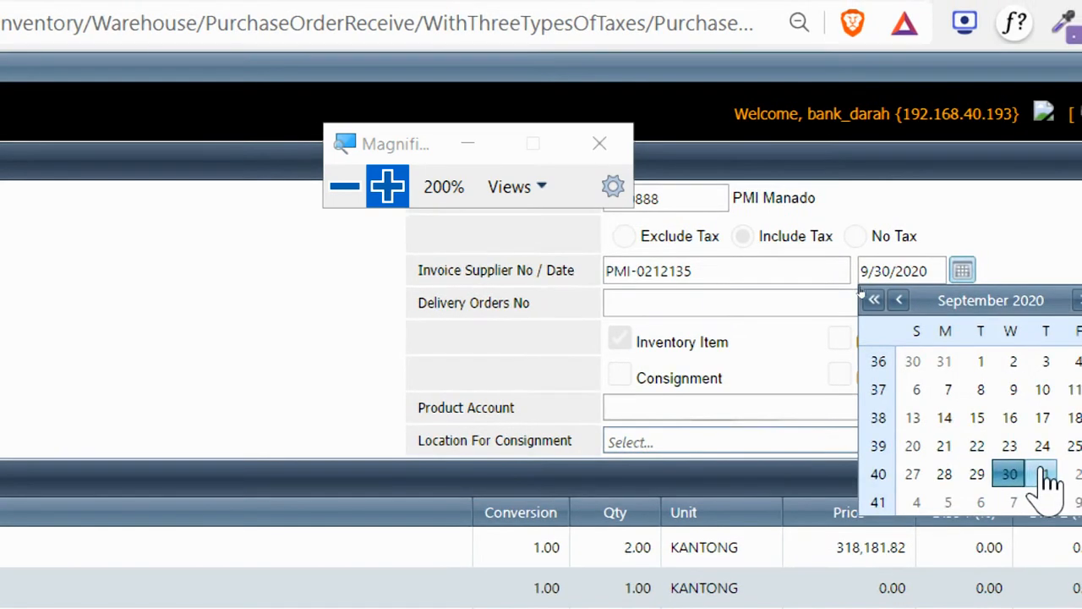
click(1049, 472)
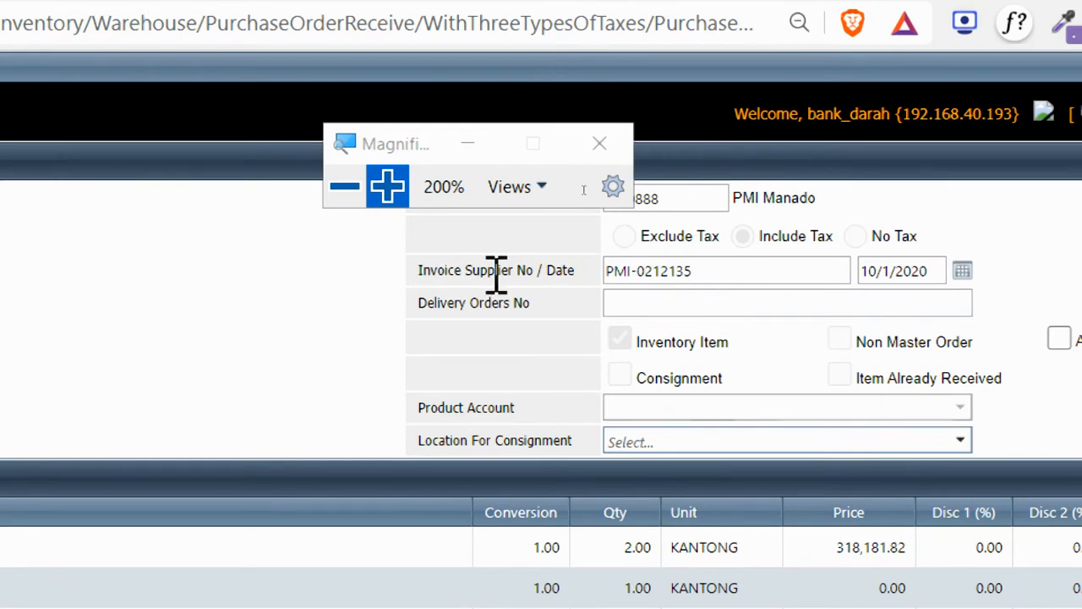
Fill in the delivery order number on the receipt
drag(414, 271, 508, 288)
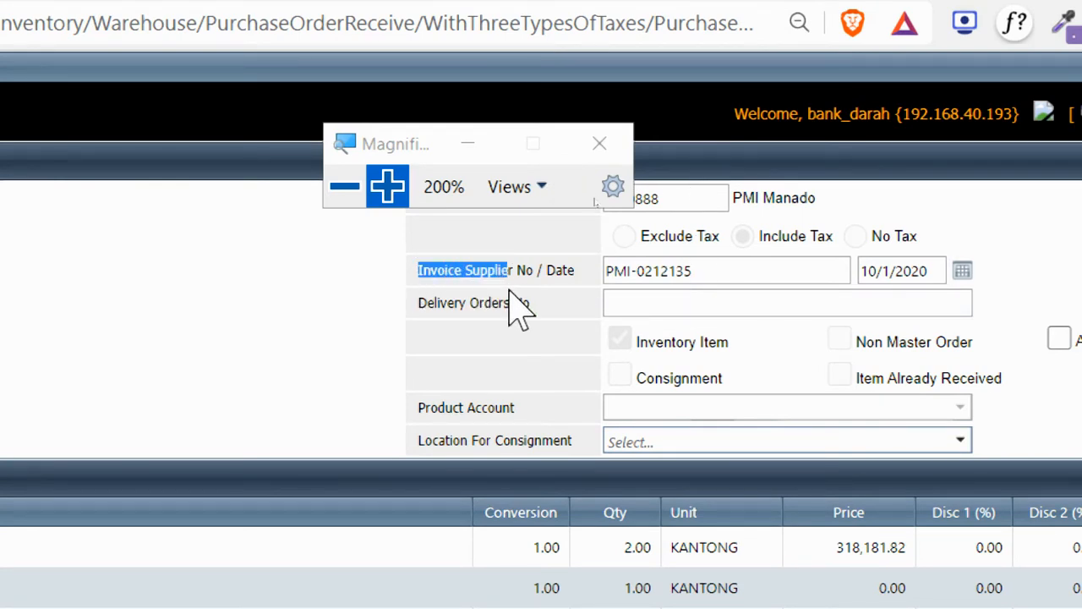
click(510, 290)
drag(423, 302, 617, 300)
click(618, 301)
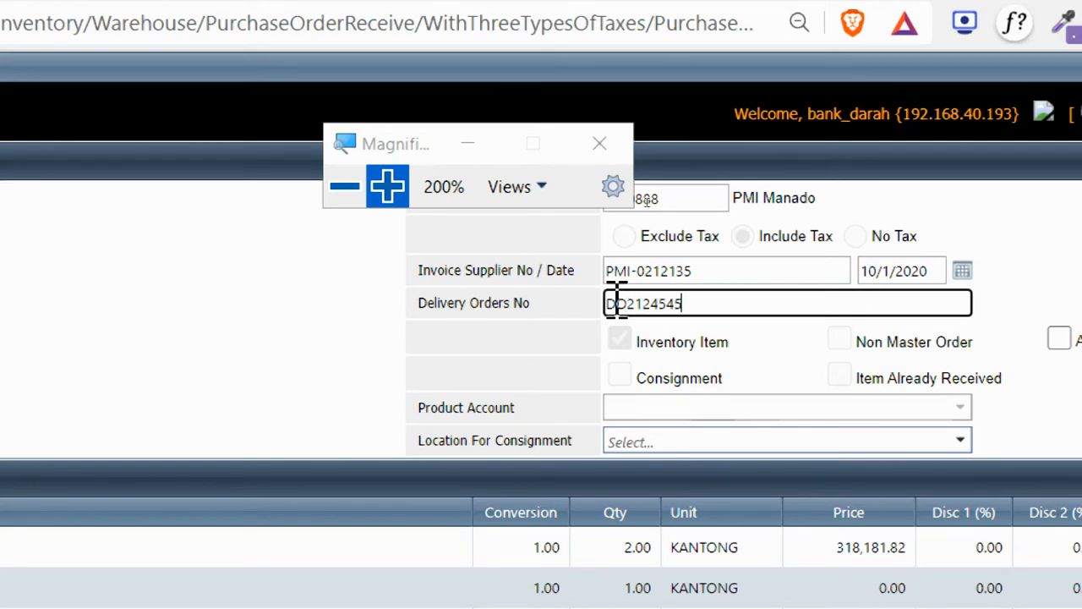
click(345, 196)
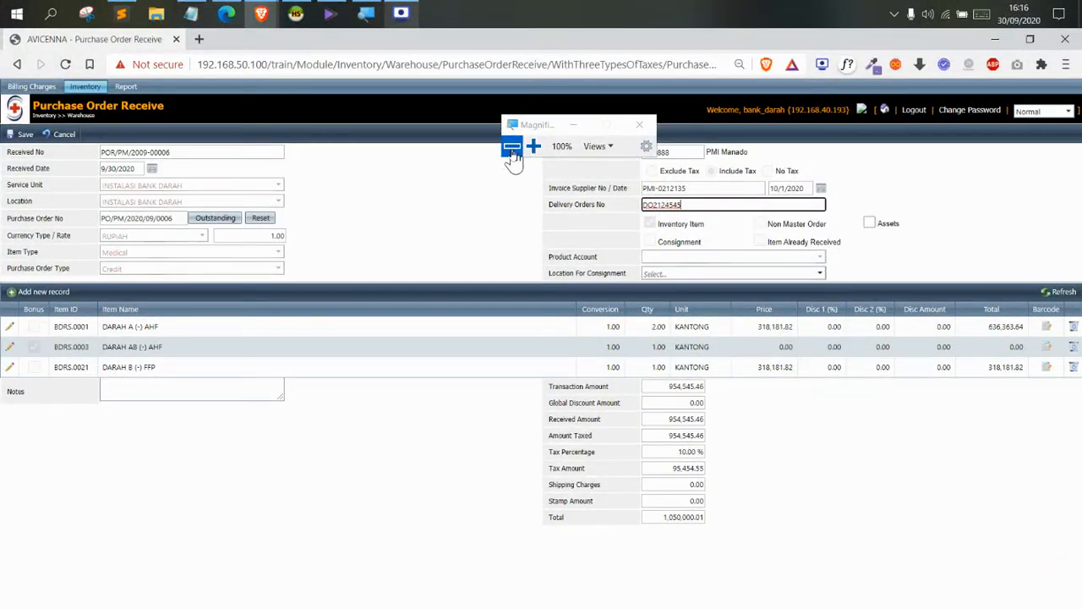
Save the receipt and submit it for approval, dismissing the expiry-date quantity mismatch alert
click(20, 134)
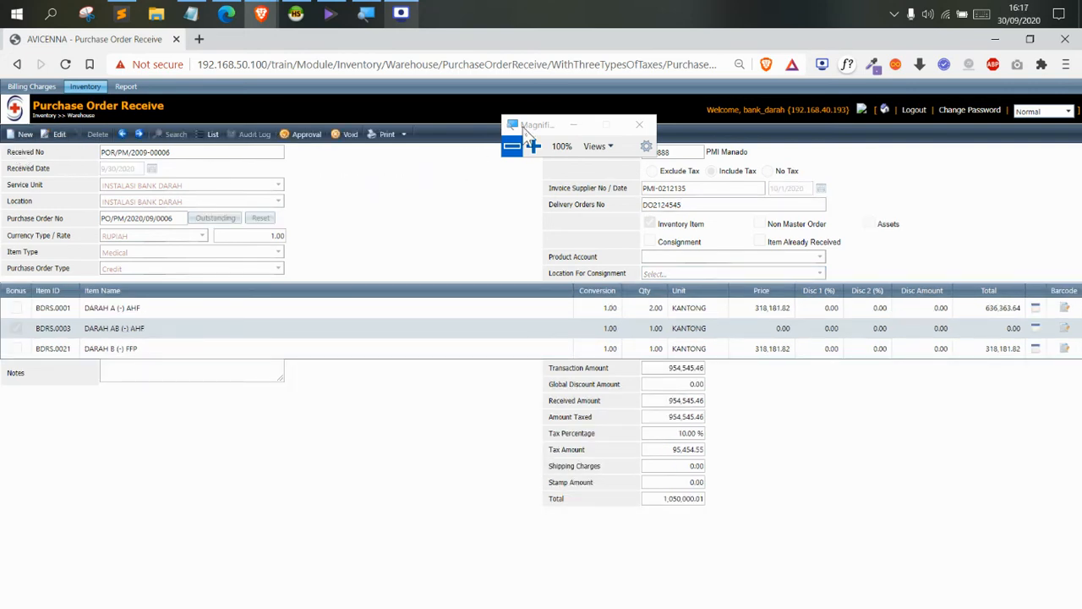
drag(524, 128, 482, 162)
click(299, 137)
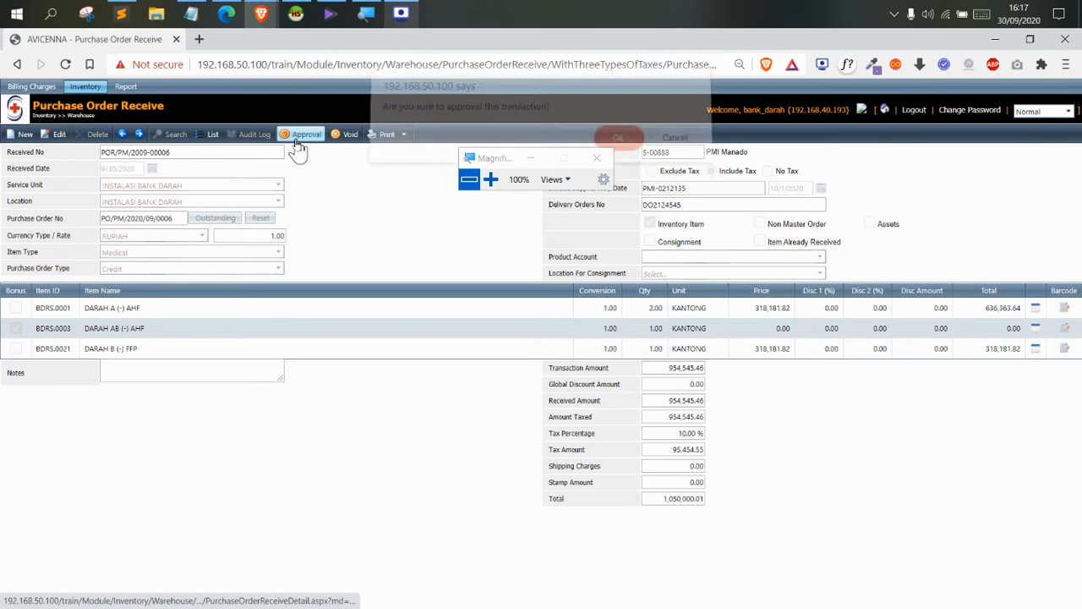
click(624, 141)
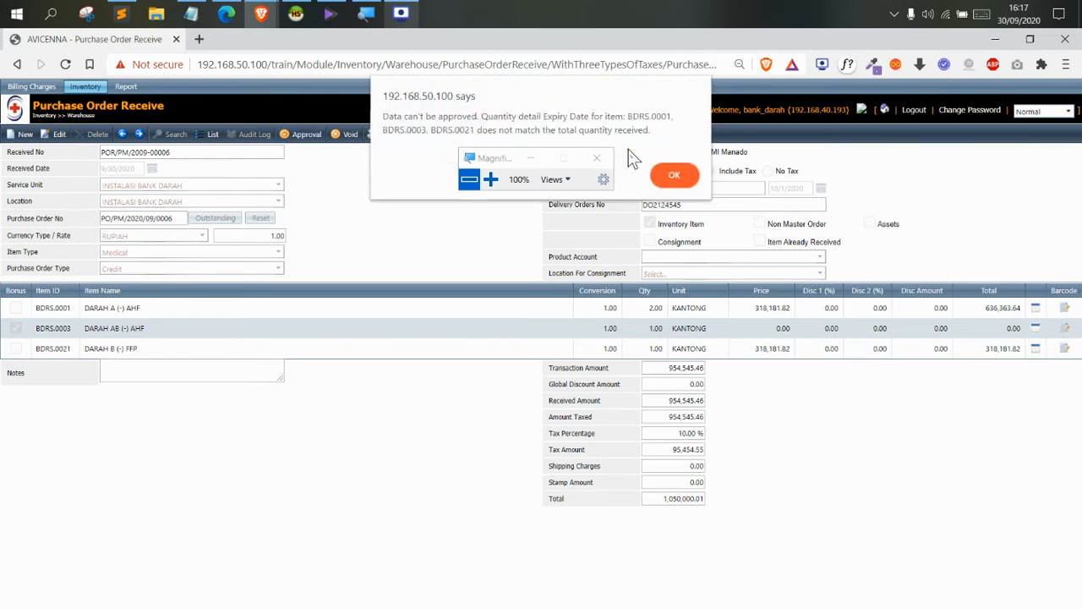
click(686, 181)
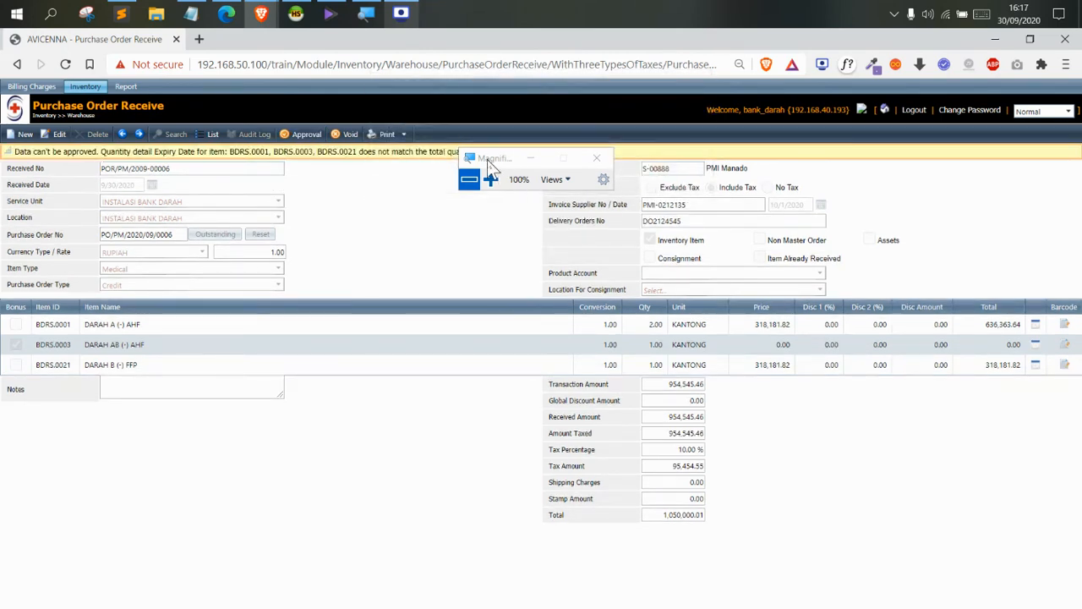
drag(491, 163, 883, 181)
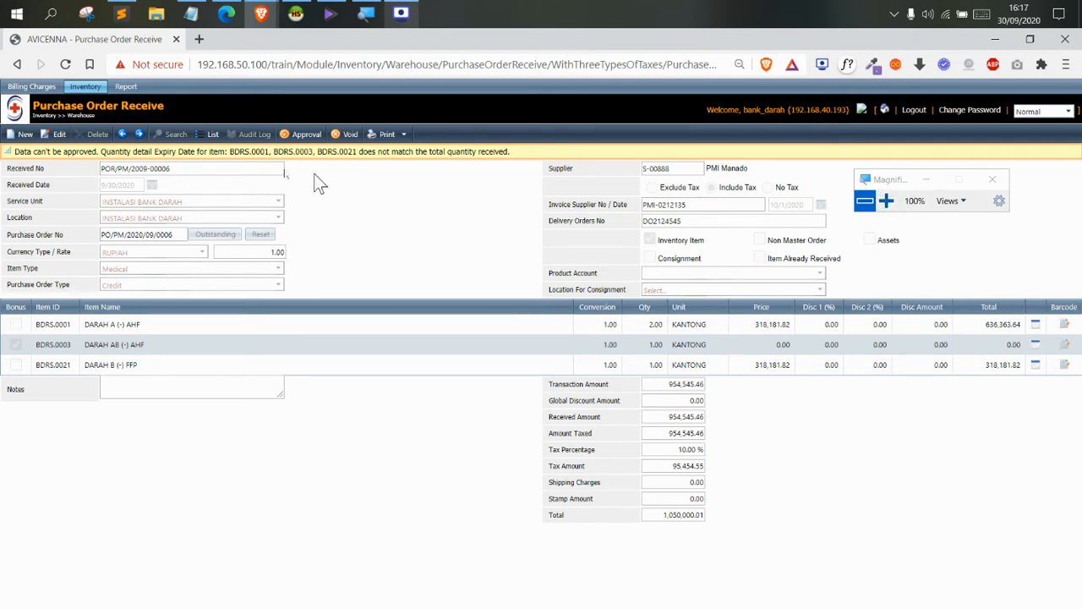
click(886, 200)
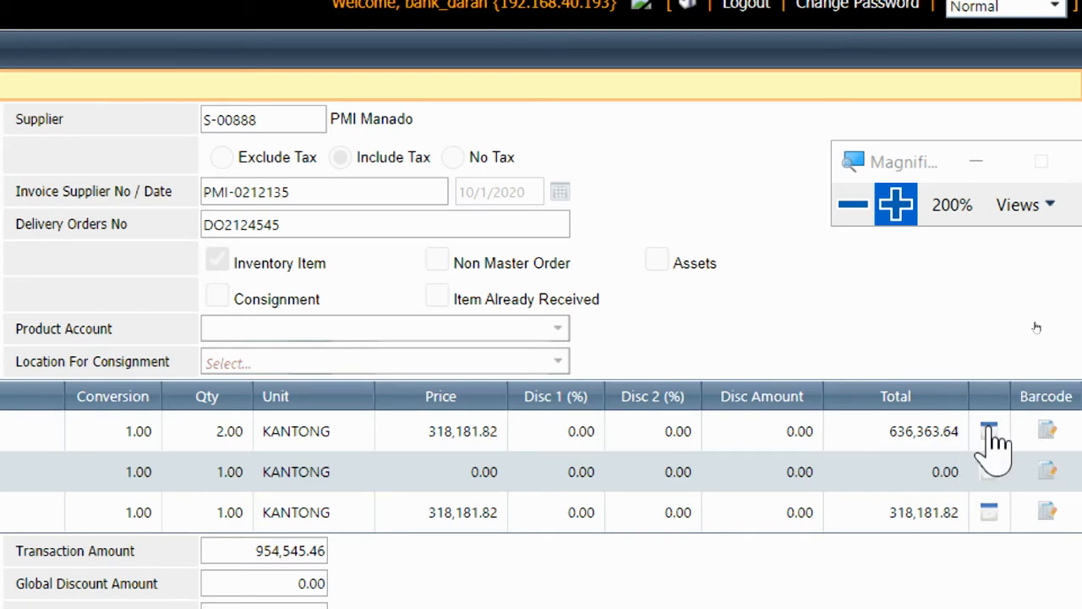
click(989, 431)
click(895, 204)
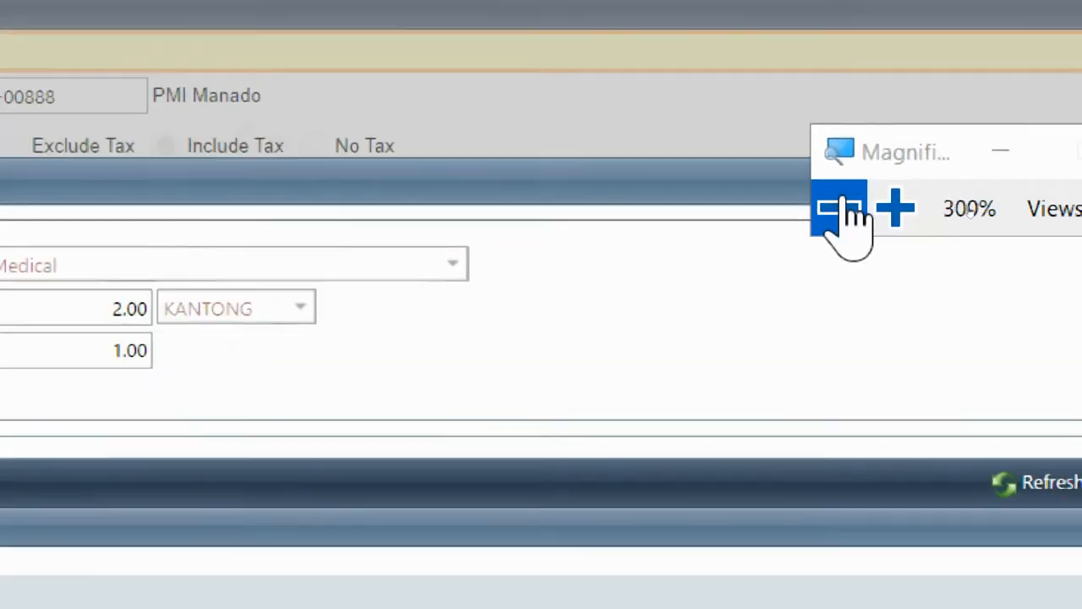
click(844, 208)
click(844, 208)
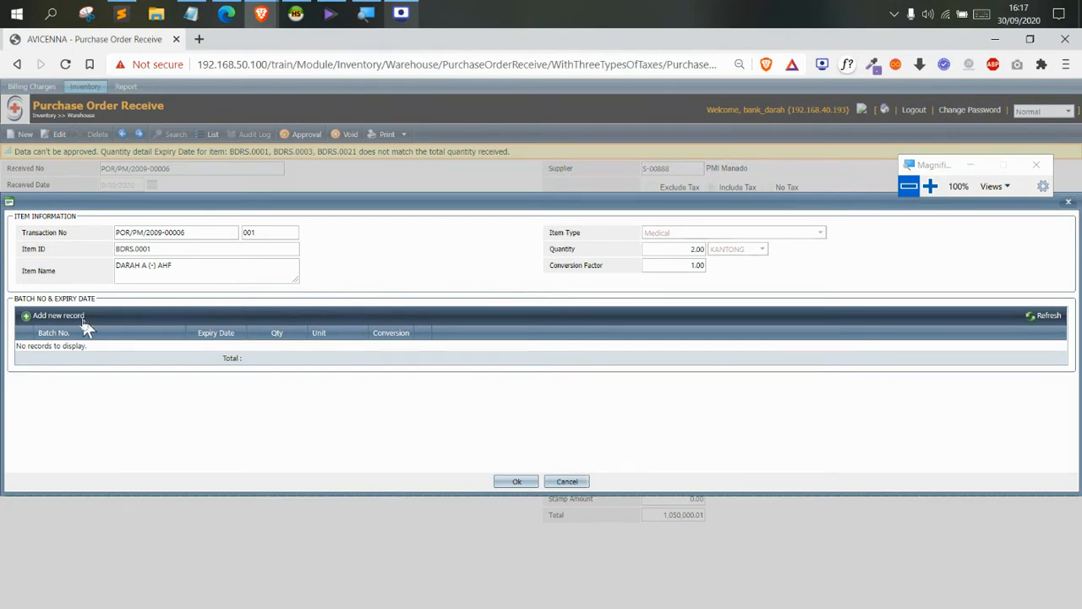
click(44, 316)
click(931, 187)
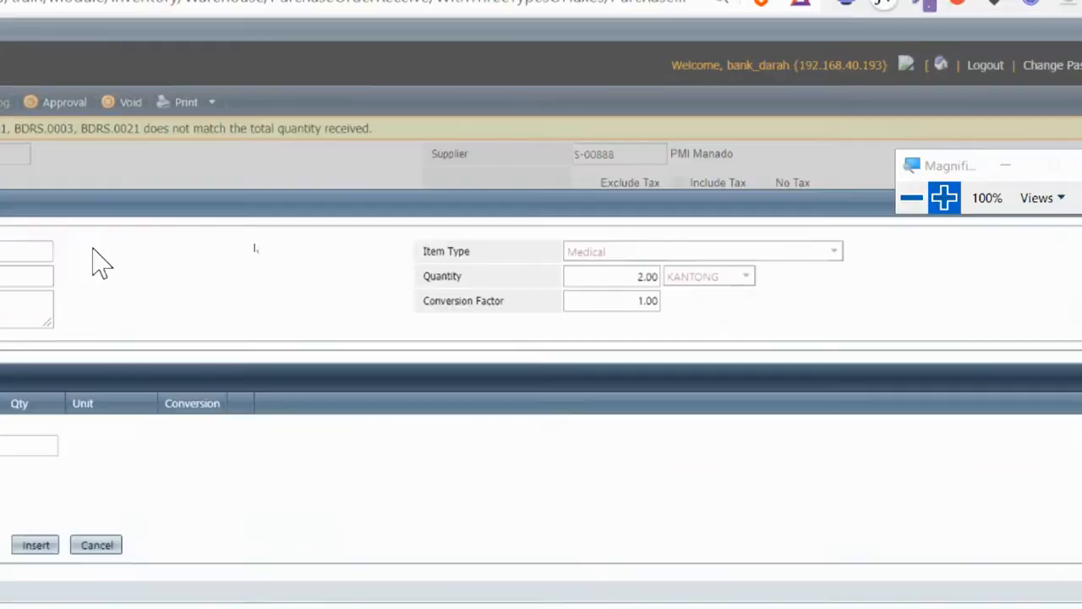
click(264, 355)
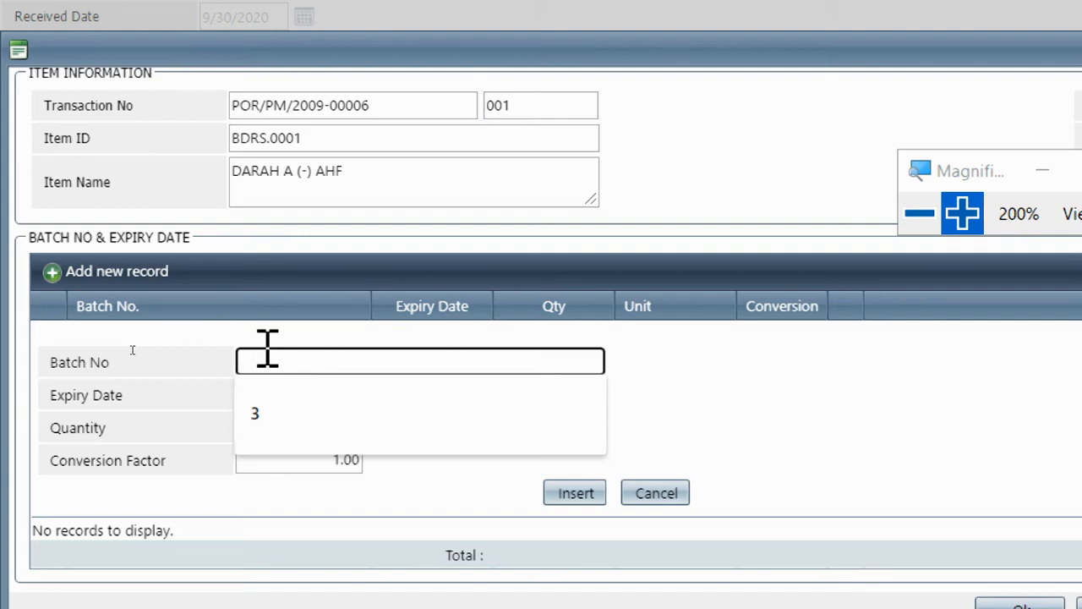
text(12312312312)
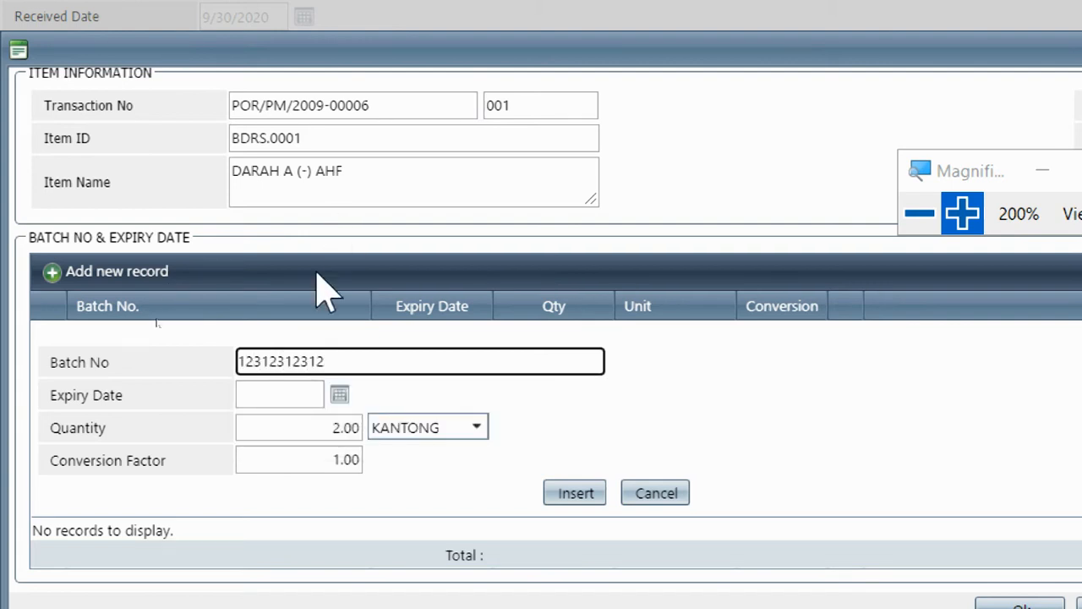
click(339, 405)
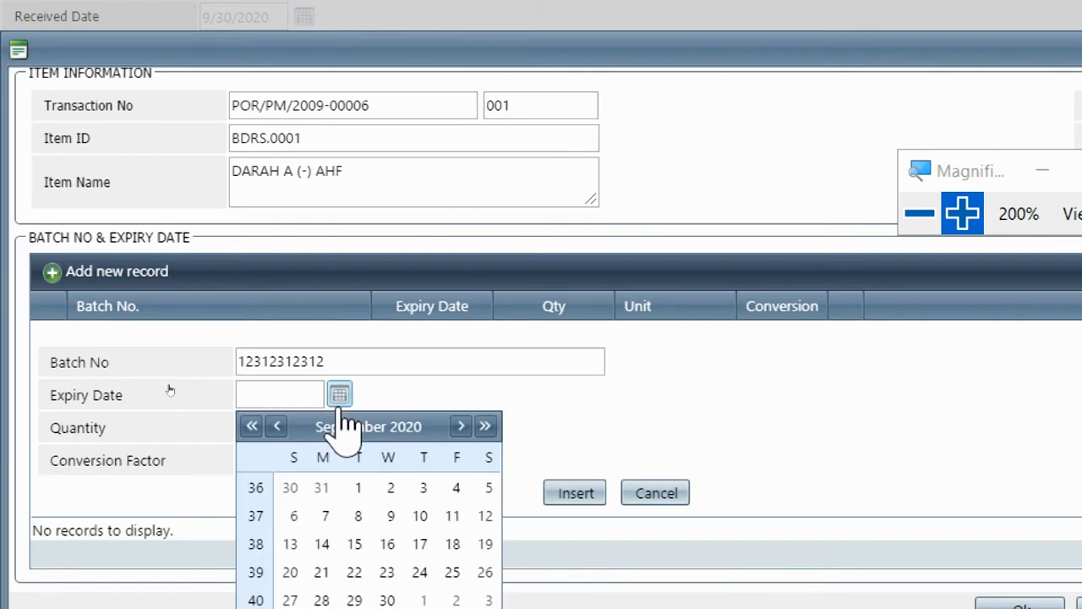
scroll(454, 543, down, 1)
click(489, 587)
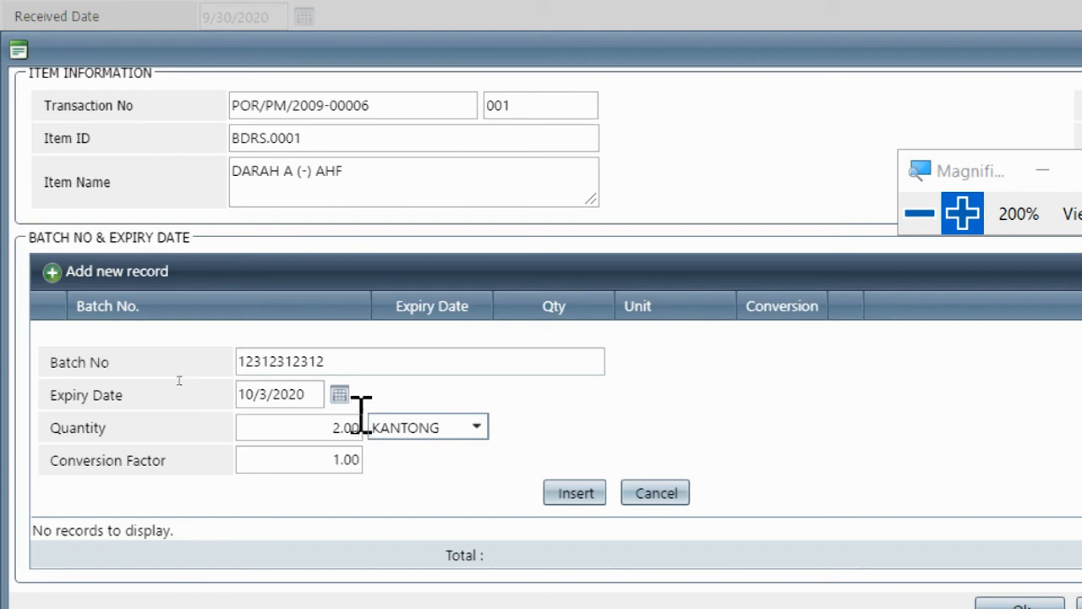
click(354, 352)
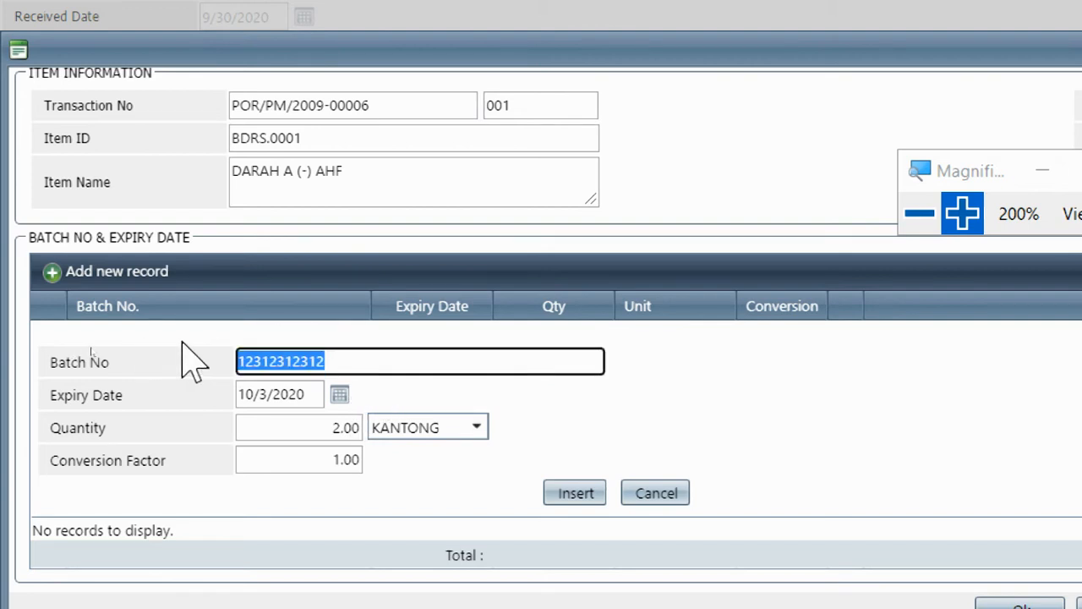
click(294, 427)
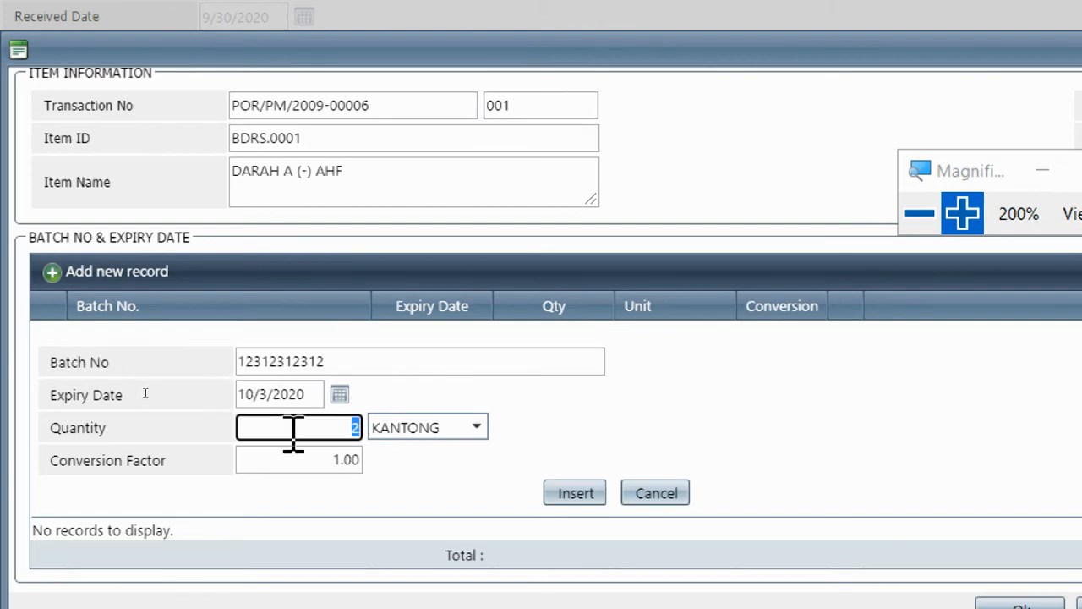
click(336, 362)
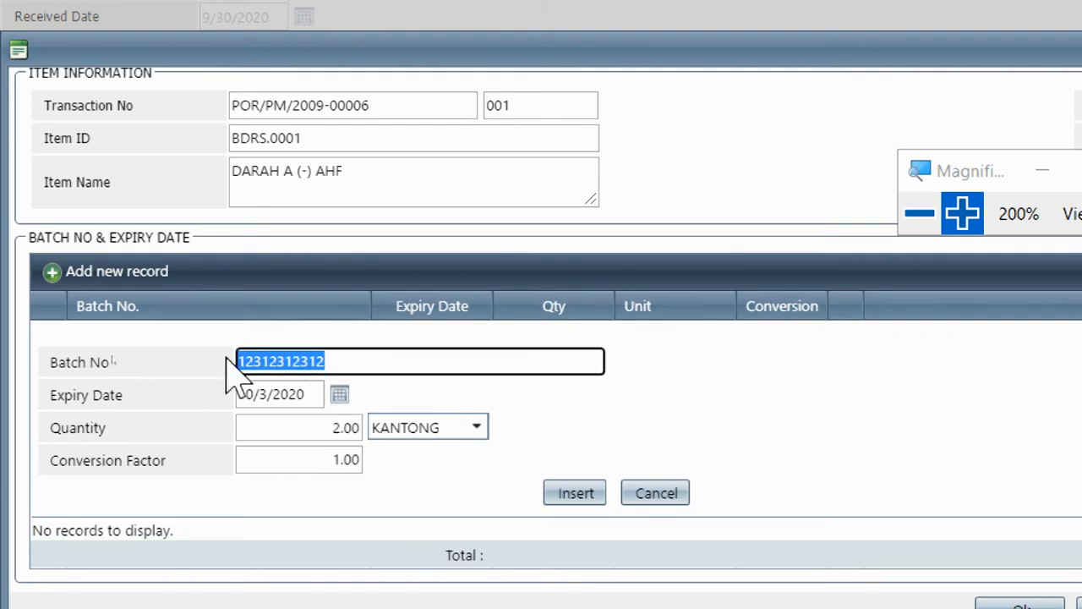
click(285, 427)
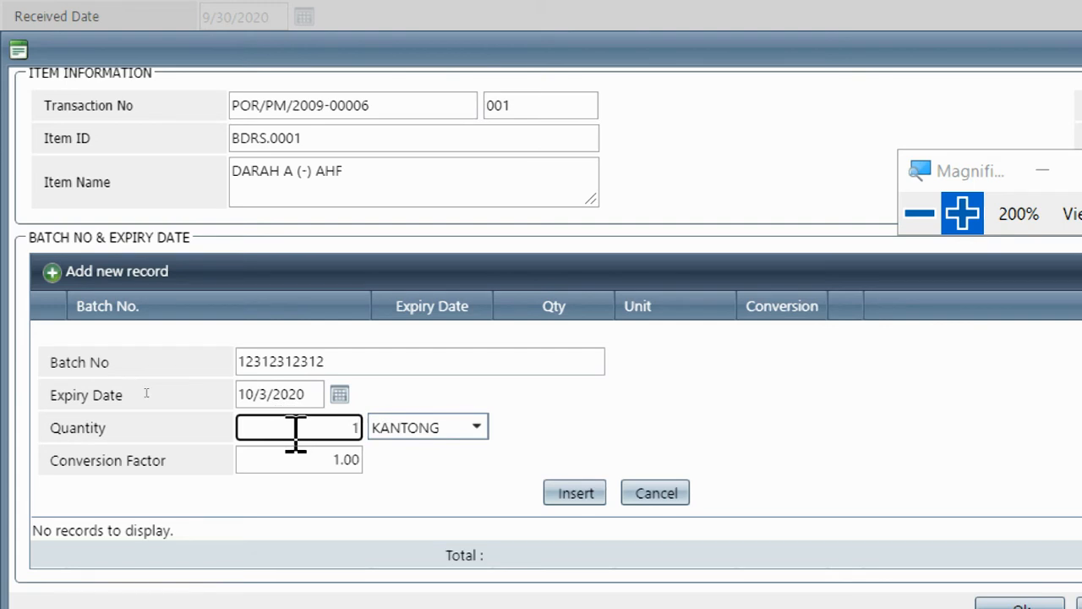
click(428, 486)
click(566, 487)
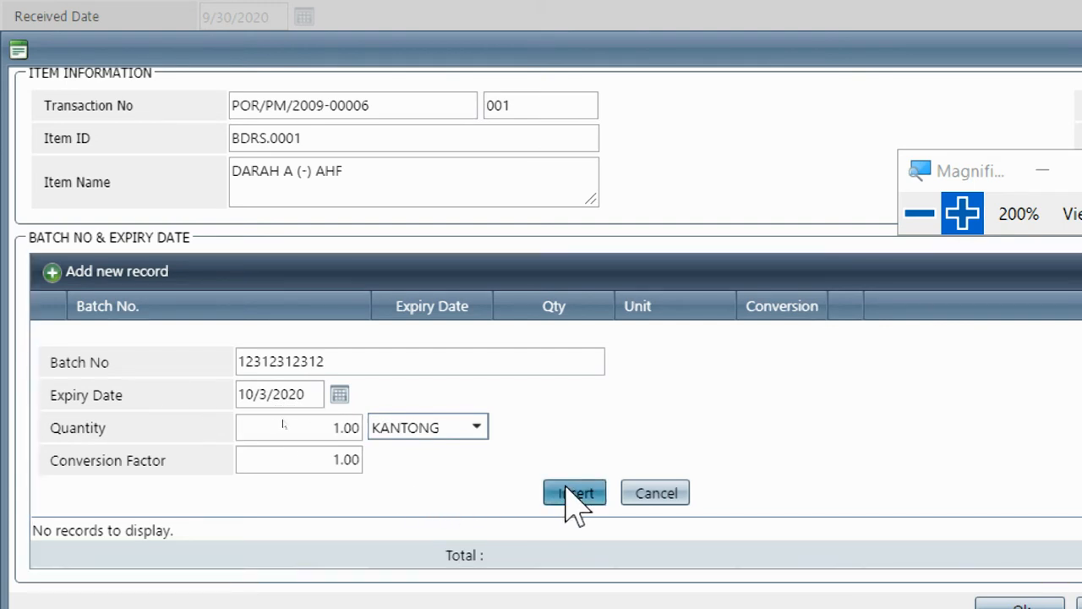
click(291, 433)
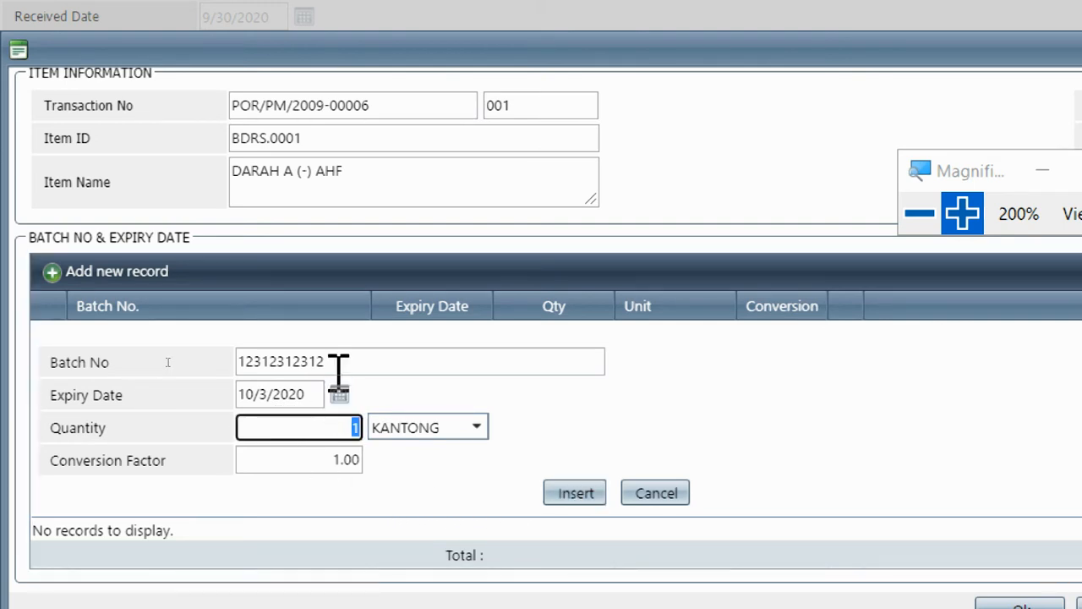
click(378, 358)
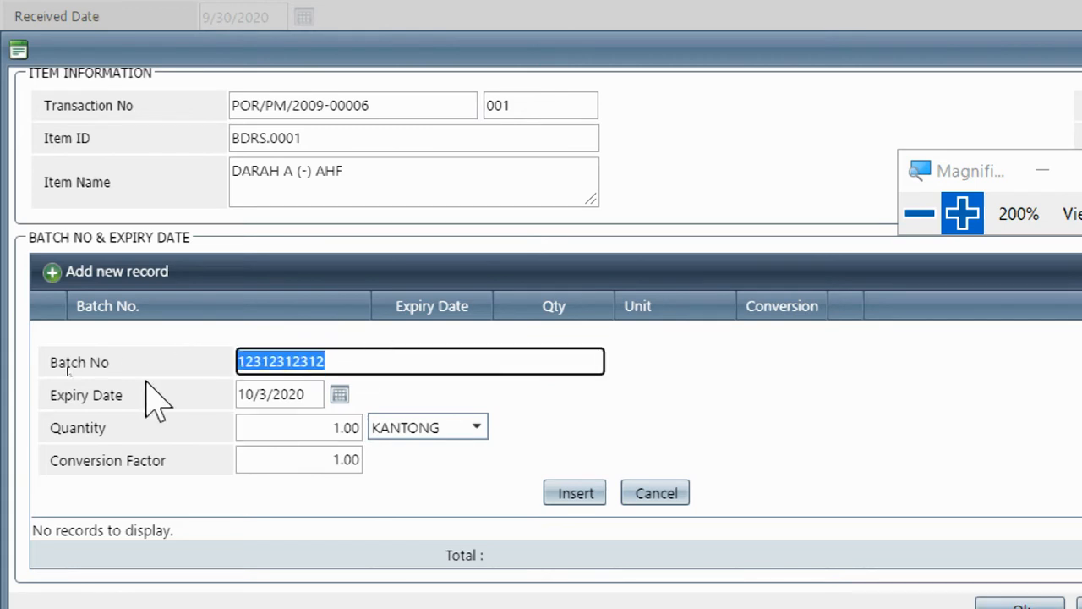
click(582, 498)
Add second batch 45556465, expiring 10/10/2020, quantity 1, then close the batch entry form
click(350, 373)
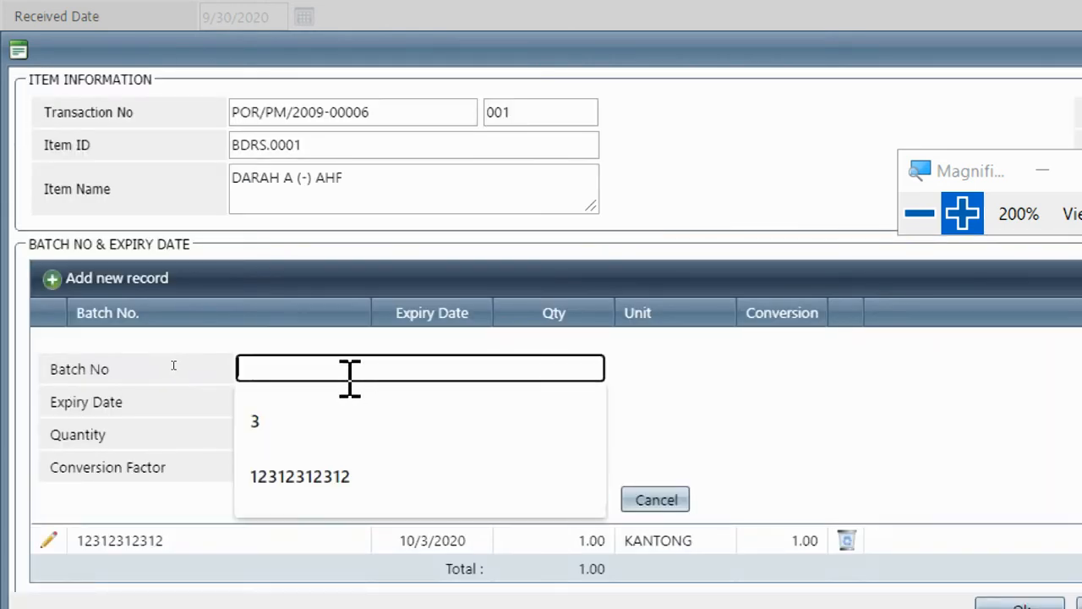
text(45556465)
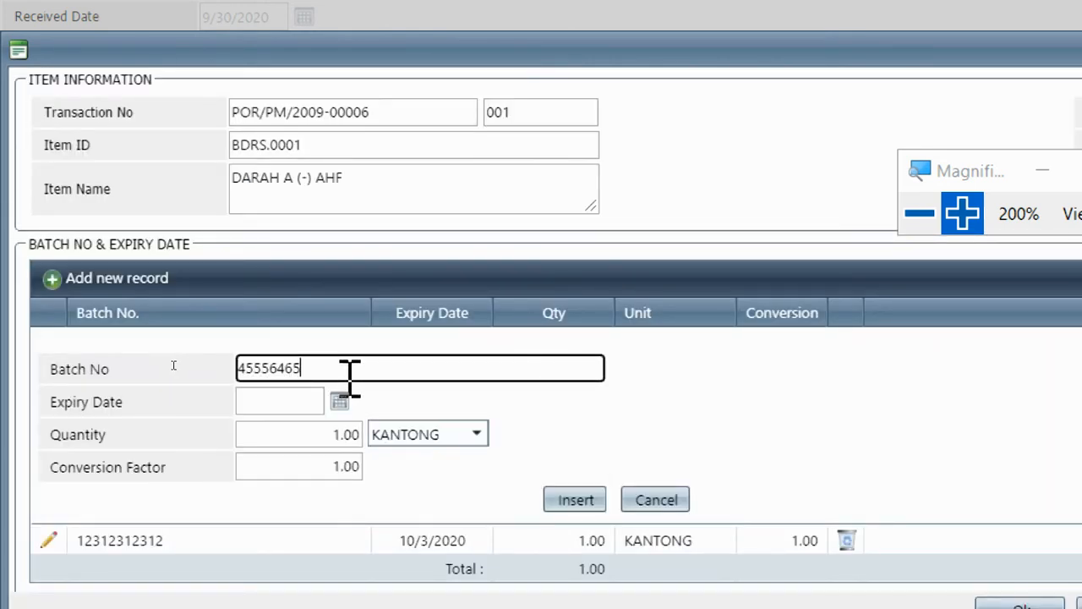
click(339, 401)
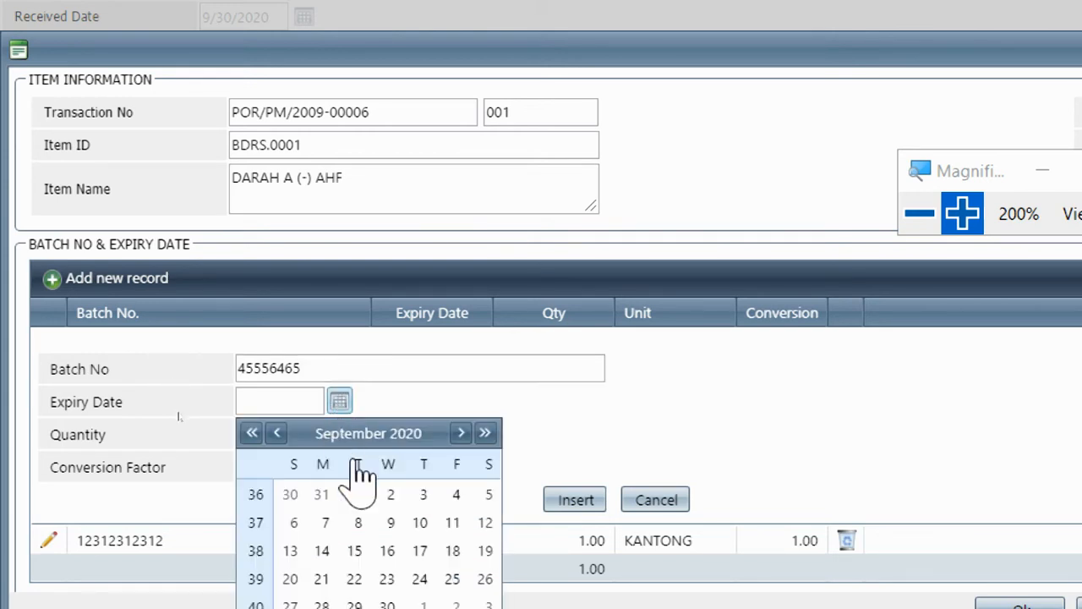
scroll(357, 510, down, 1)
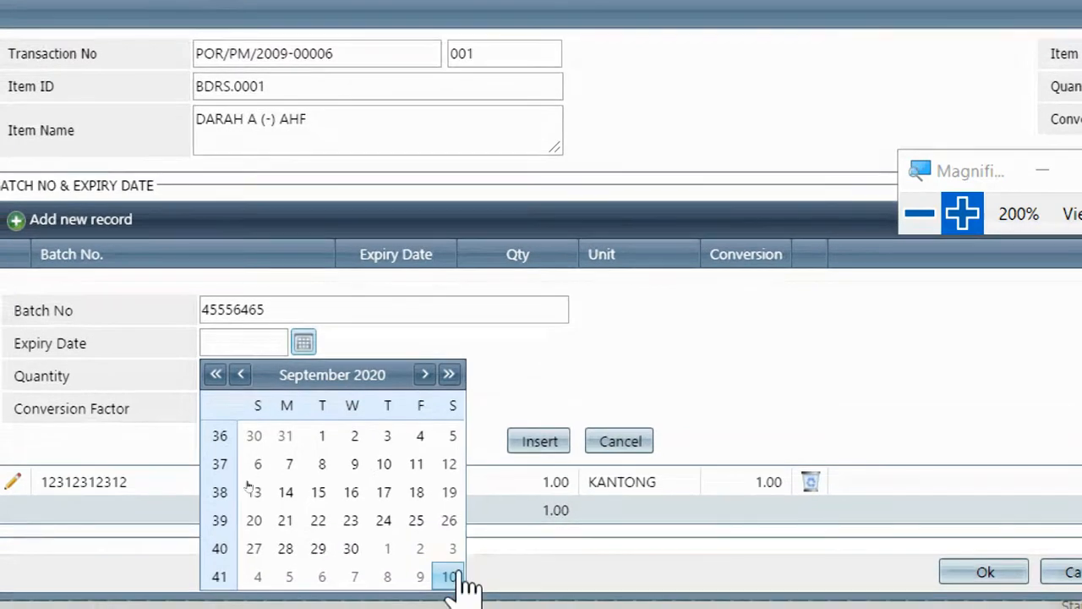
click(461, 577)
click(339, 448)
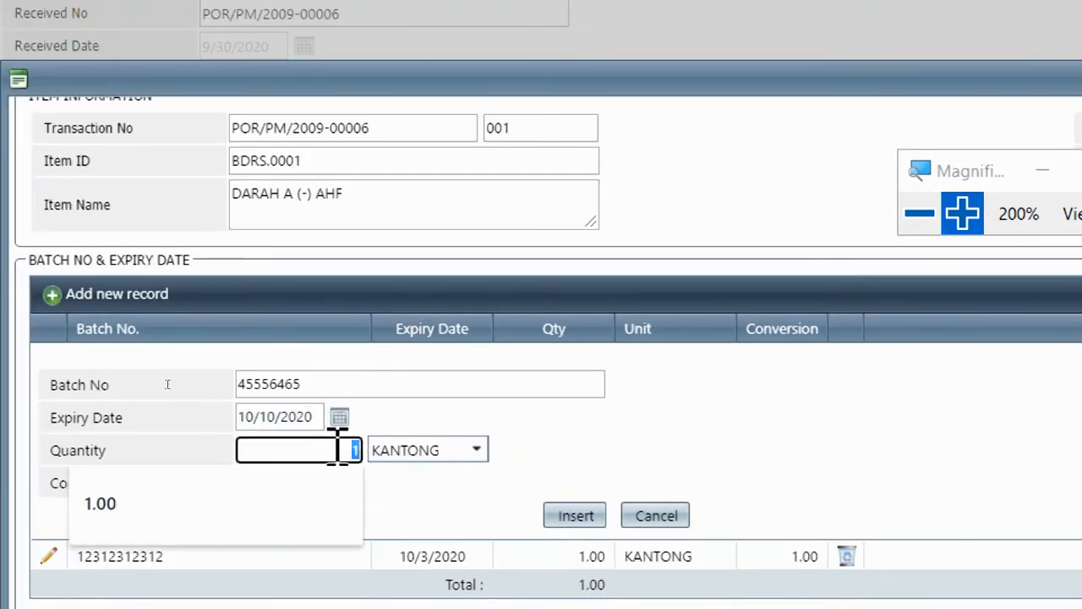
click(432, 417)
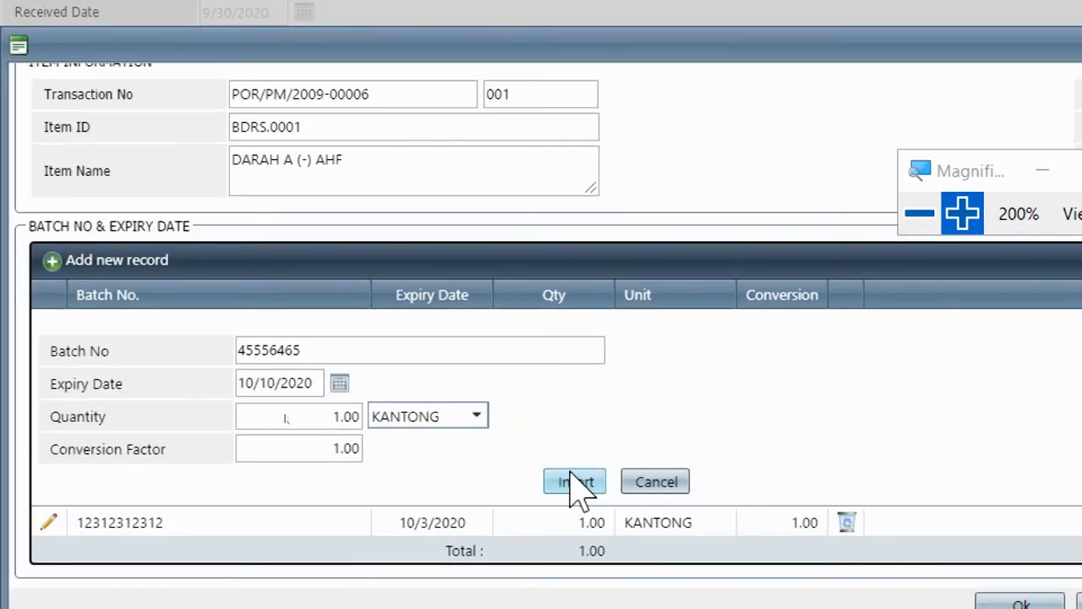
click(578, 484)
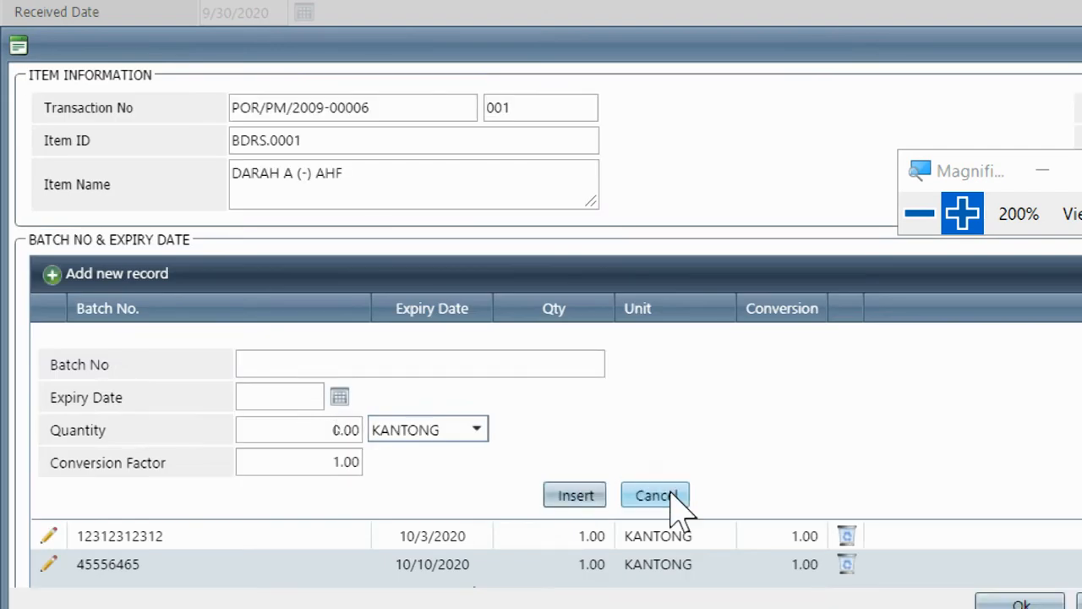
click(675, 497)
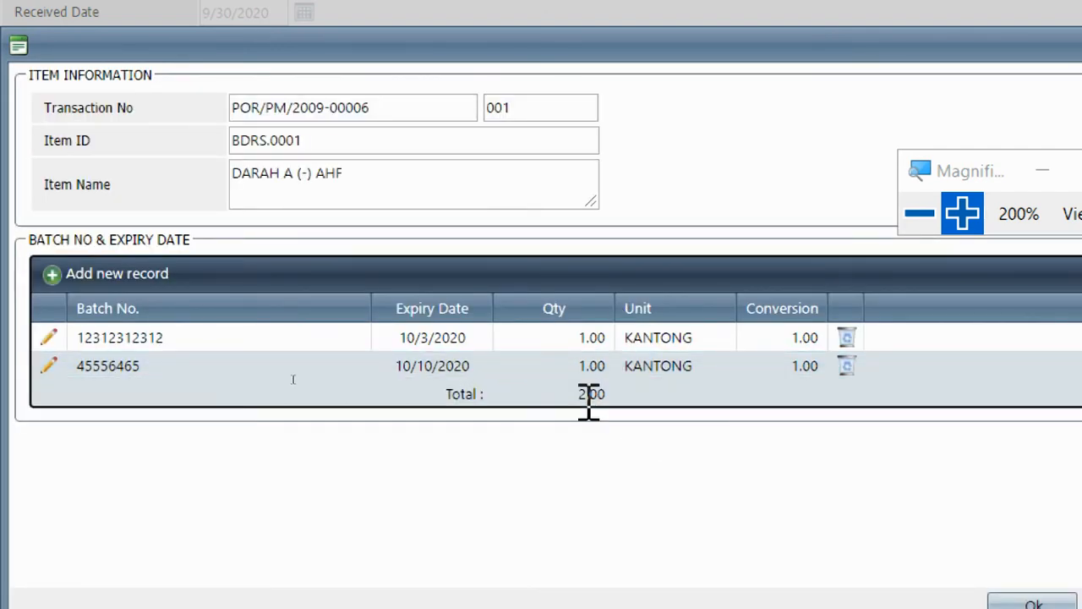
click(921, 213)
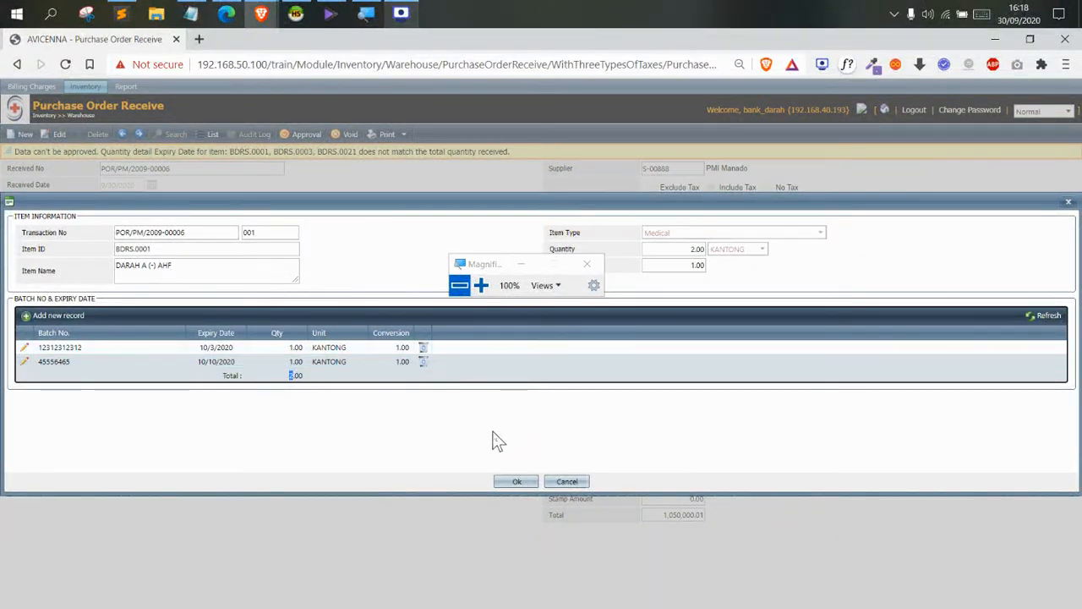
Confirm DARAH A's batches and give BDRS.0003 batch q1e3q2e3q expiring 10/3/2020
click(511, 486)
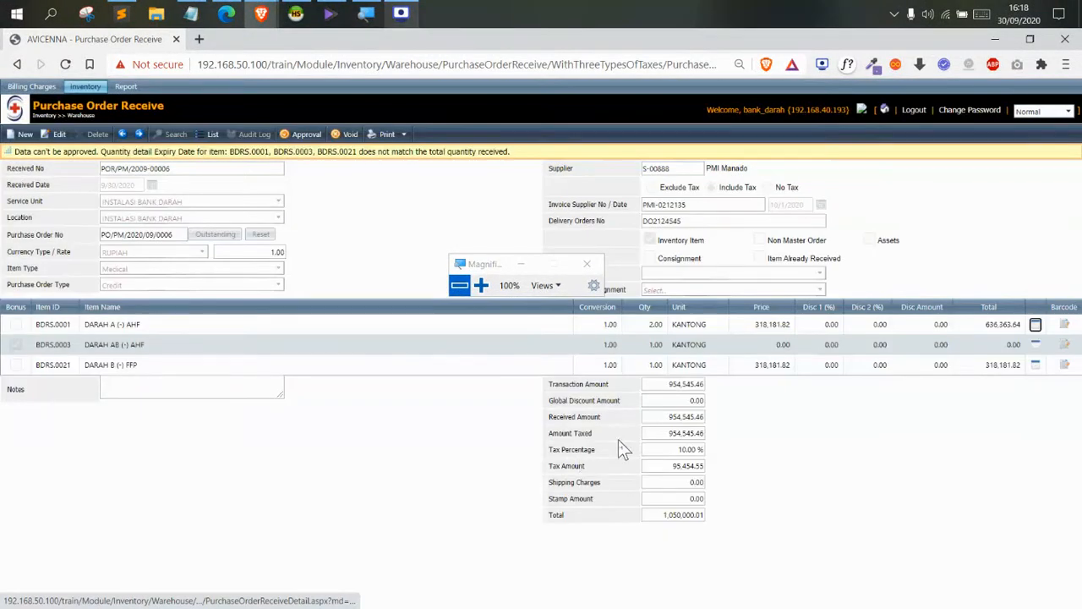
drag(88, 324, 124, 324)
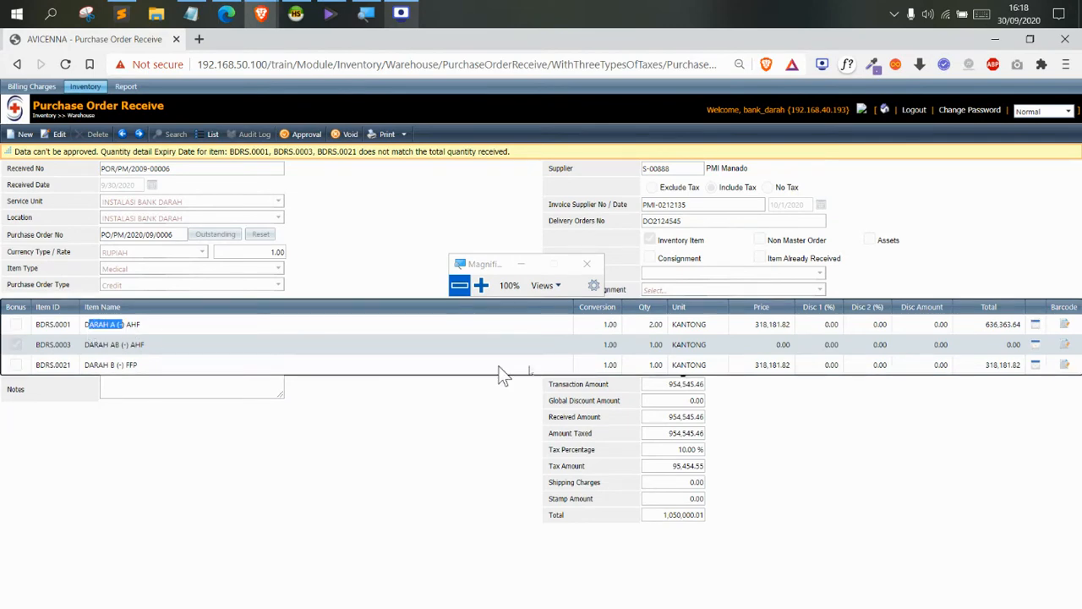
click(480, 286)
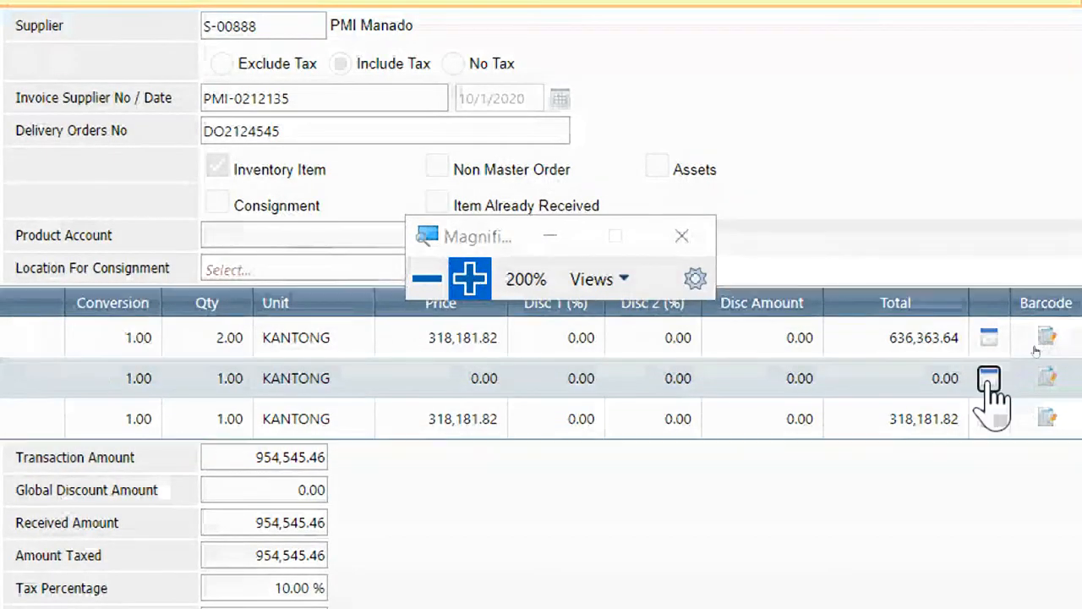
click(989, 378)
click(427, 280)
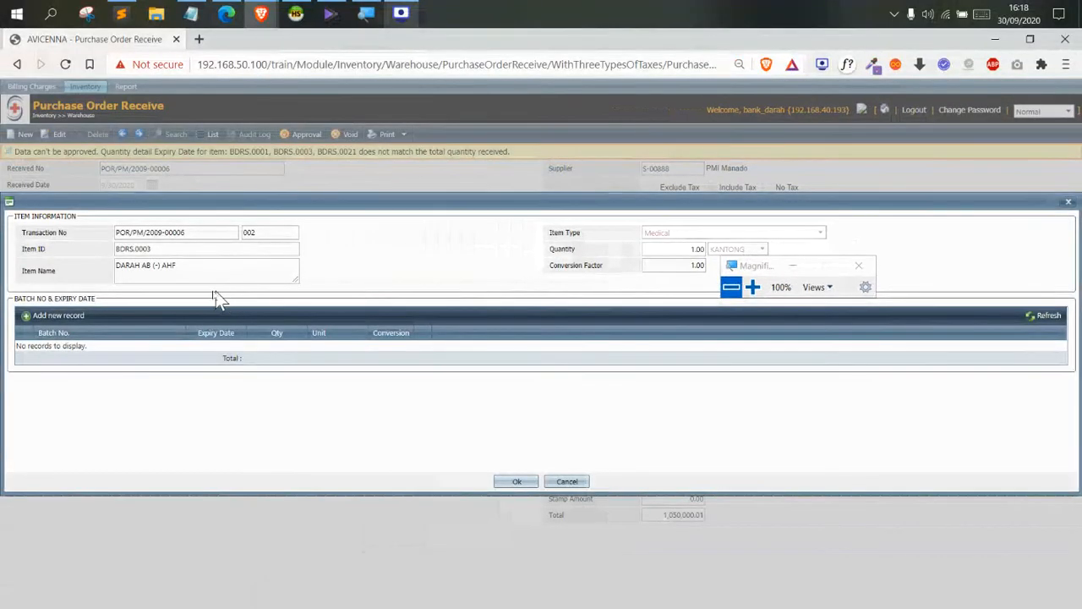
click(68, 316)
click(150, 363)
text(c)
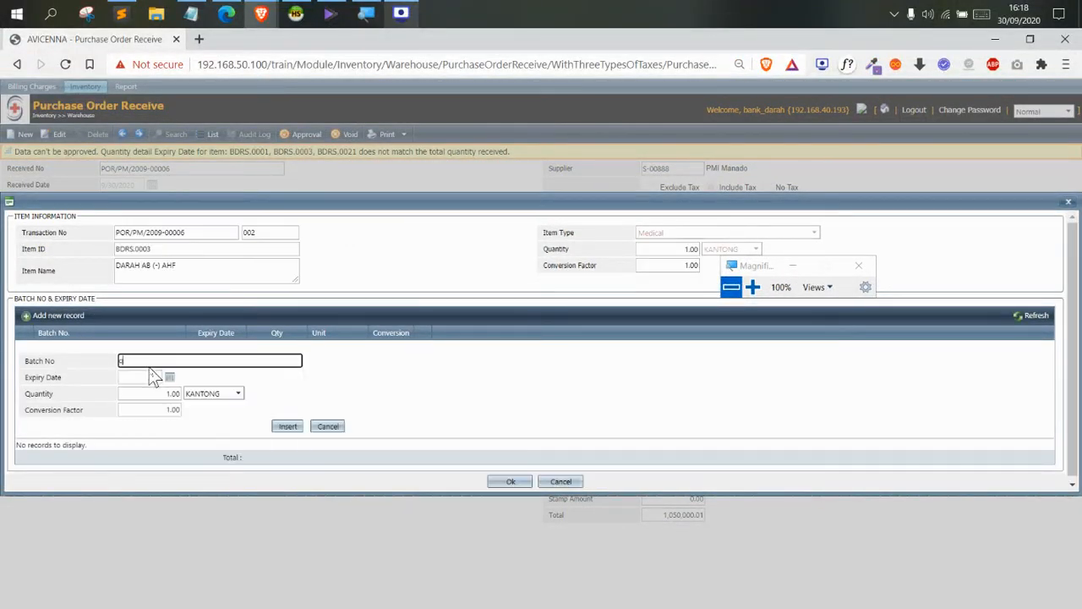
click(180, 371)
click(170, 378)
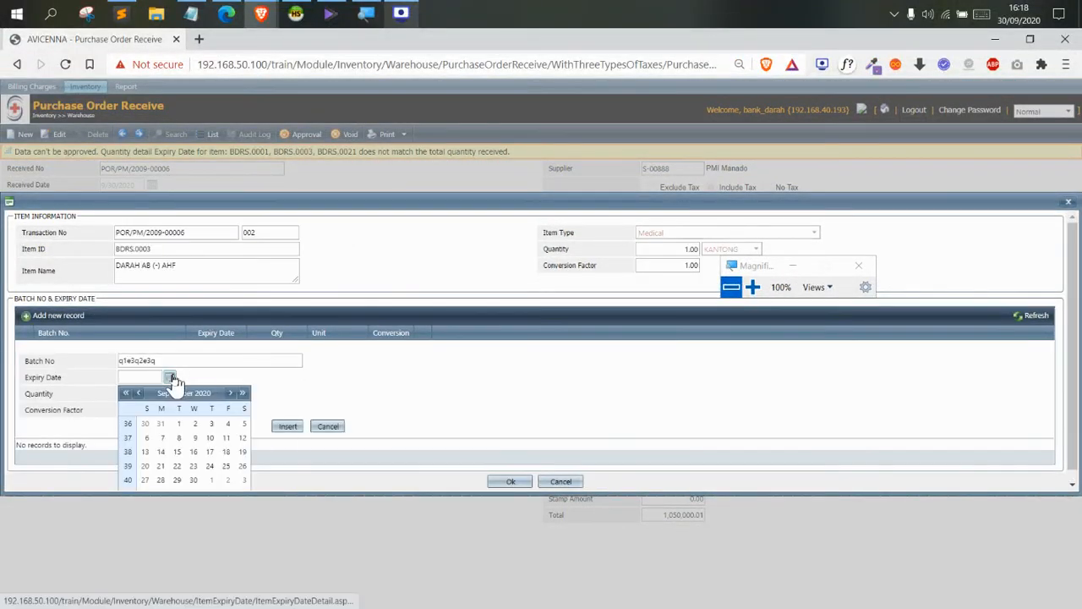
click(179, 423)
click(170, 378)
click(242, 482)
click(282, 427)
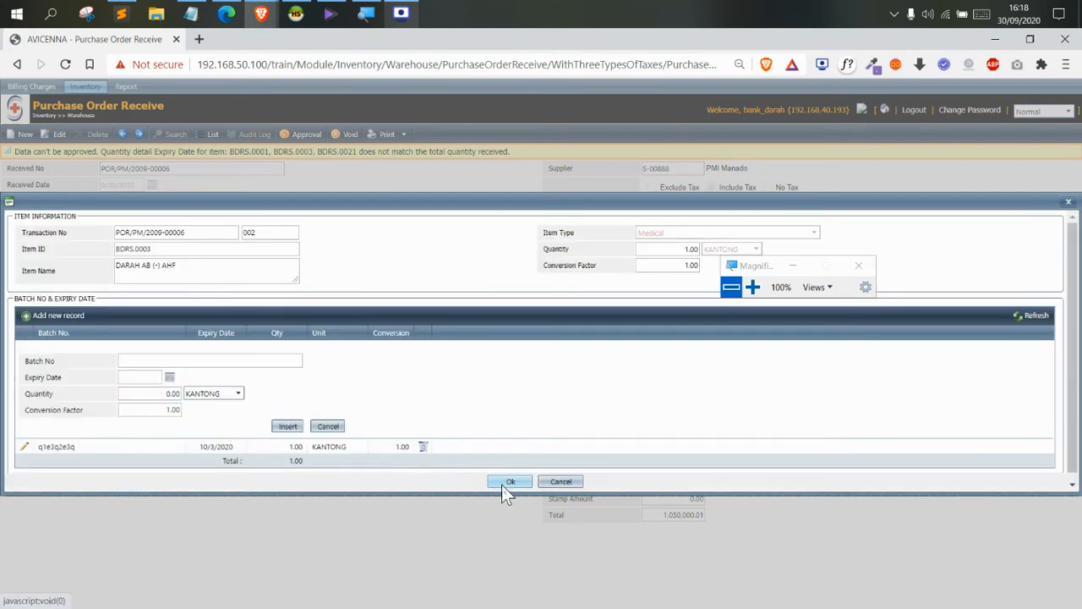
click(501, 485)
Give BDRS.0021 batch 123424234 expiring 10/3/2020 with quantity 1
click(1036, 366)
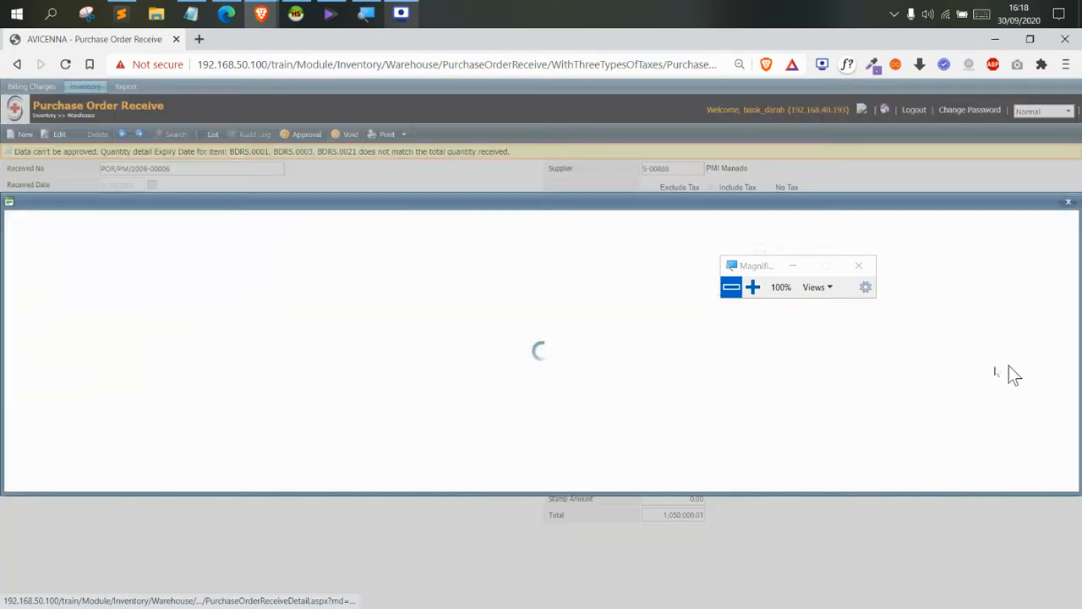
click(59, 316)
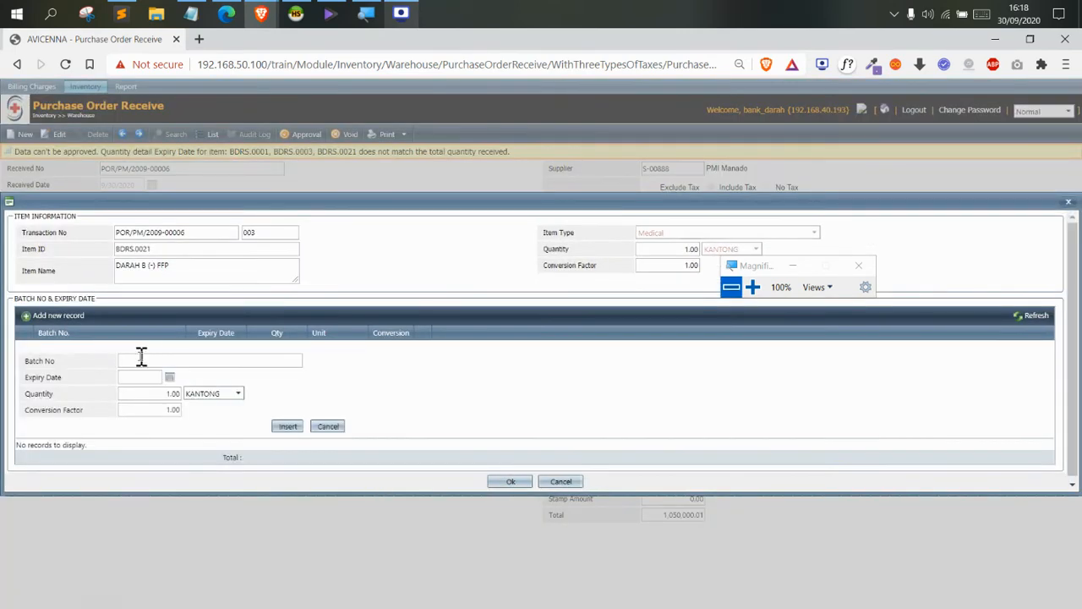
click(141, 360)
text(123424234)
click(169, 378)
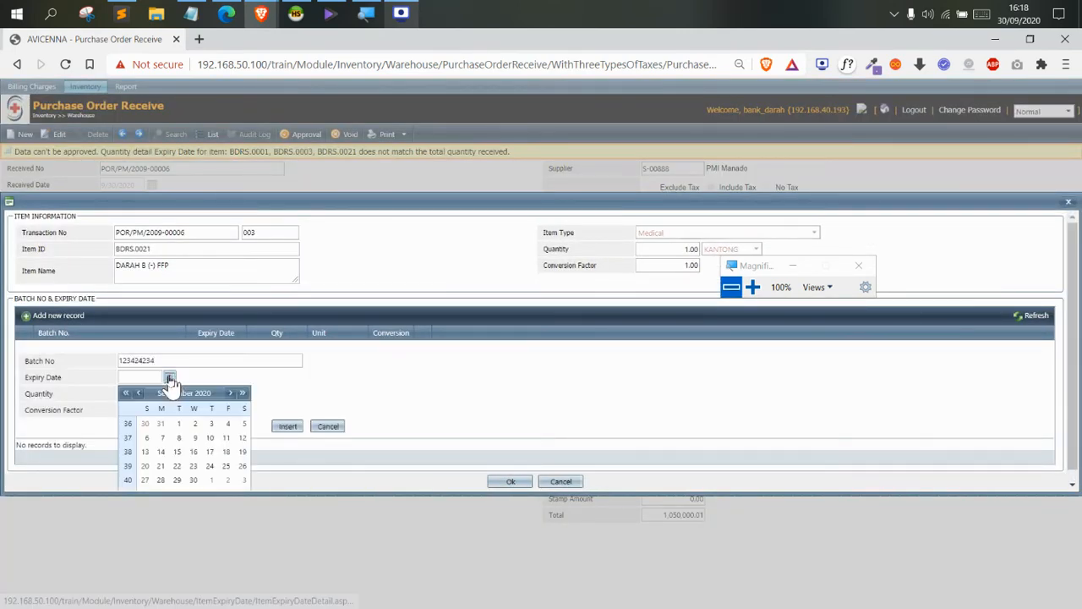
click(243, 479)
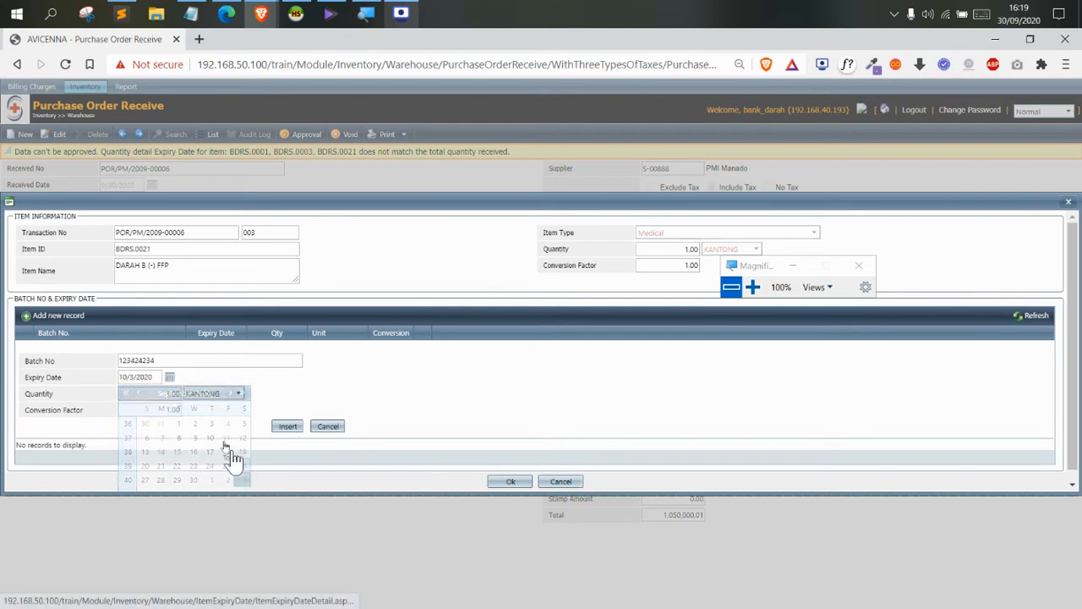
click(287, 427)
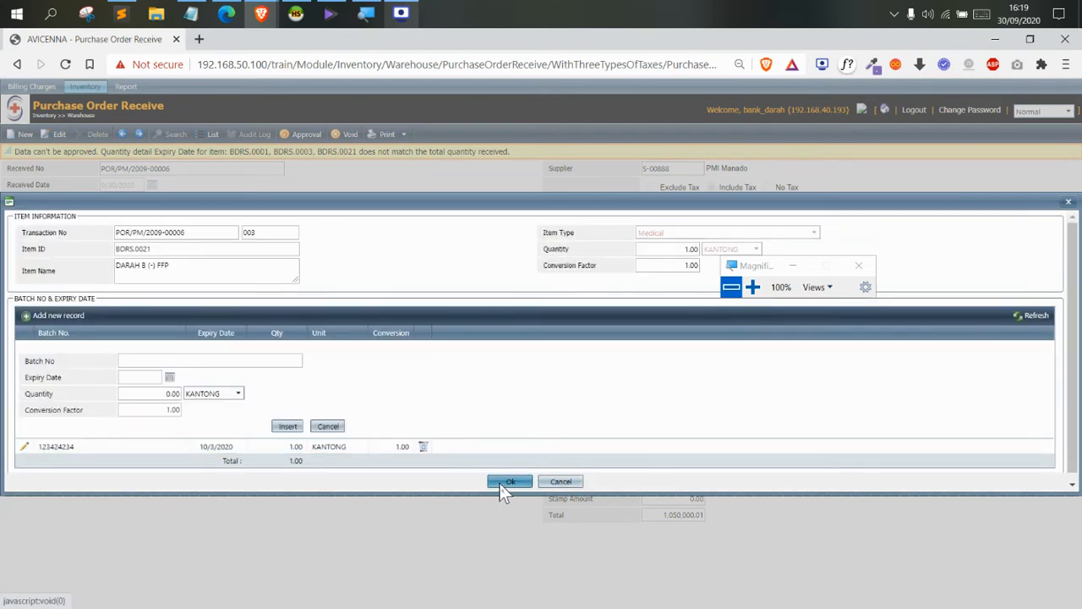
click(511, 481)
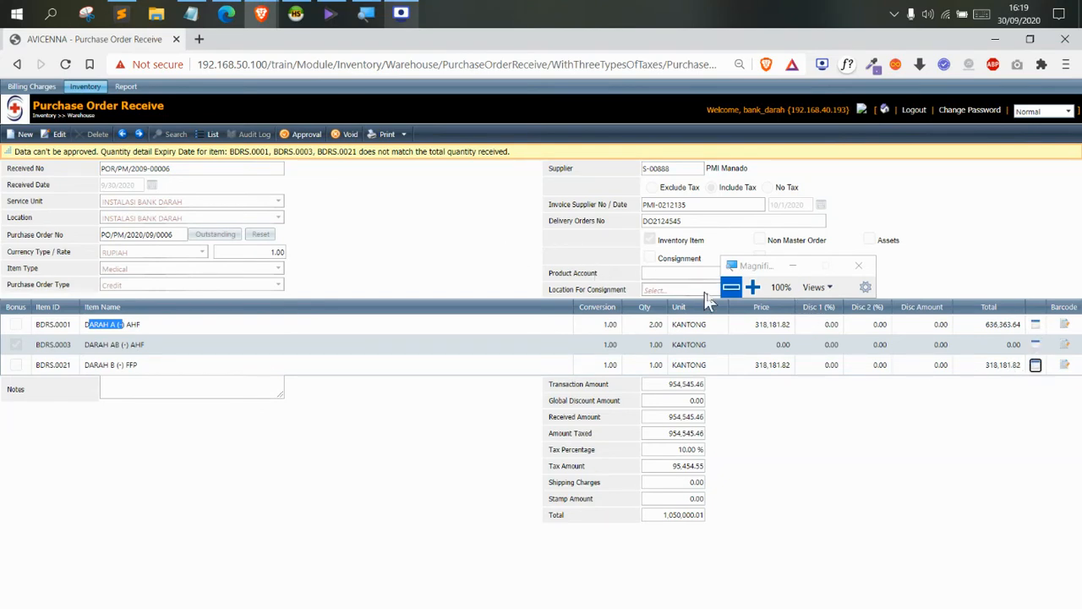
Approve receipt POR/PM/2009-00006 and check its status reads Approved
click(306, 134)
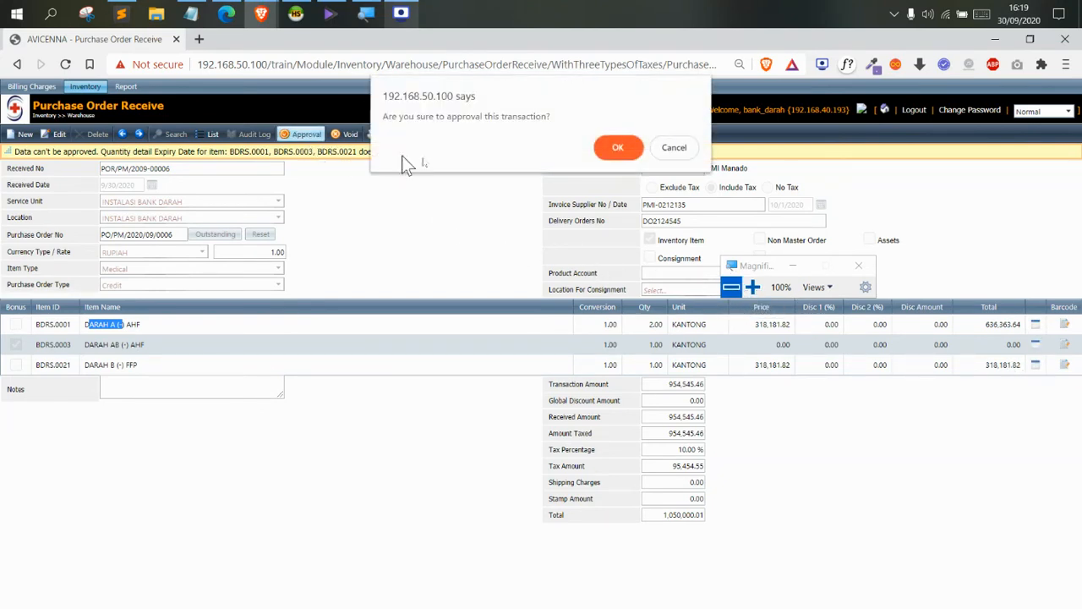
click(620, 149)
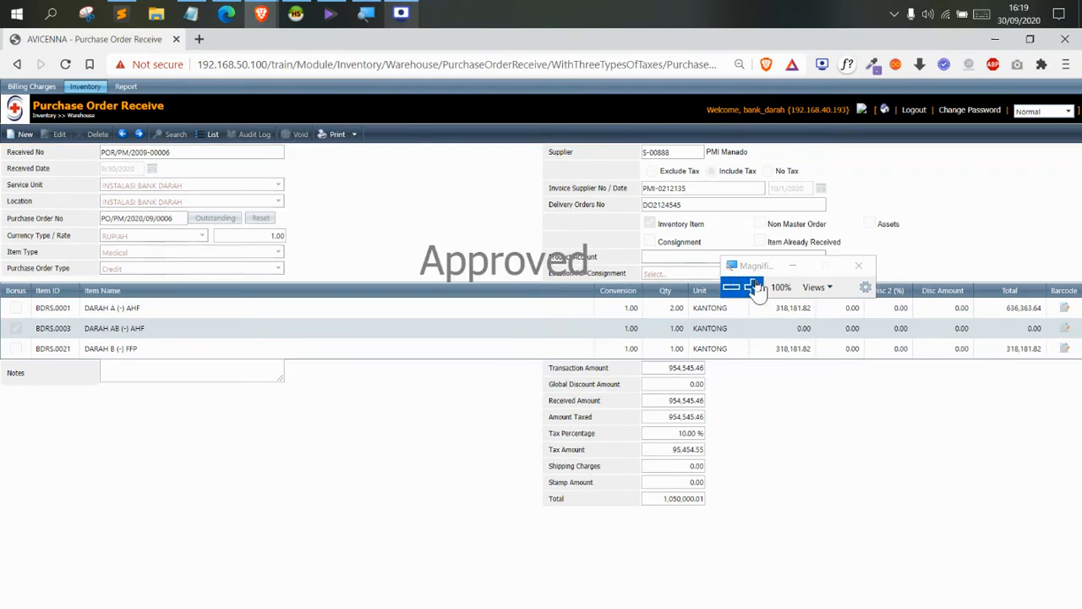
click(756, 286)
drag(421, 257, 606, 263)
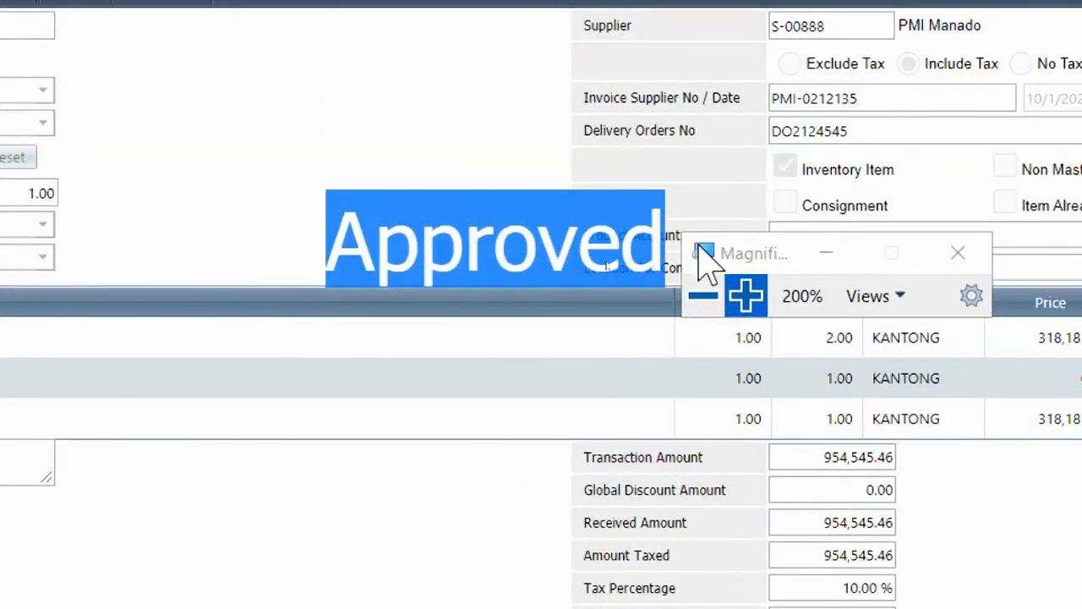
click(703, 295)
click(478, 235)
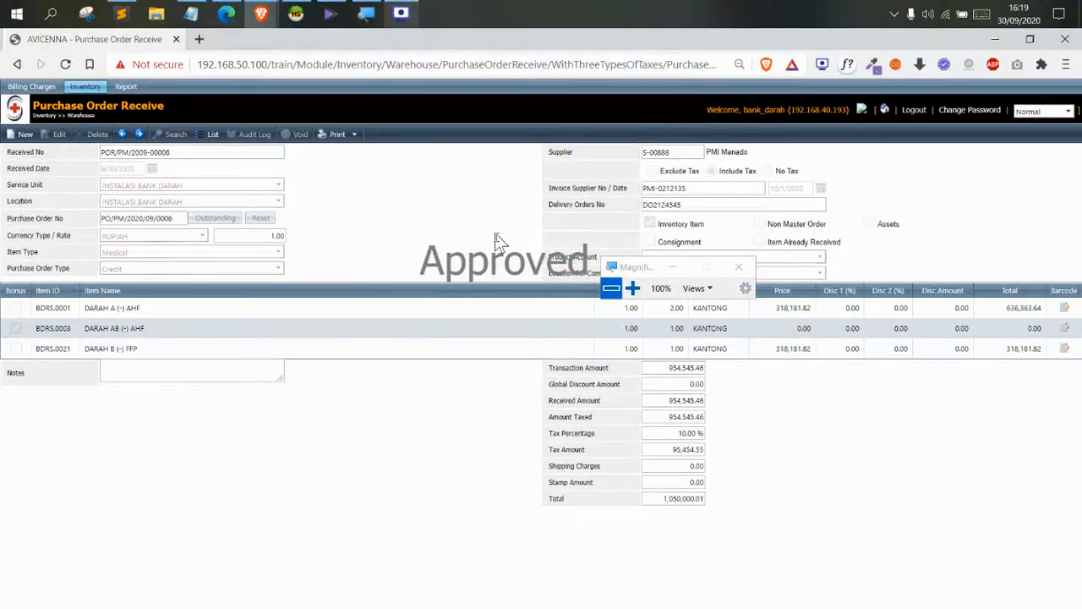
click(82, 309)
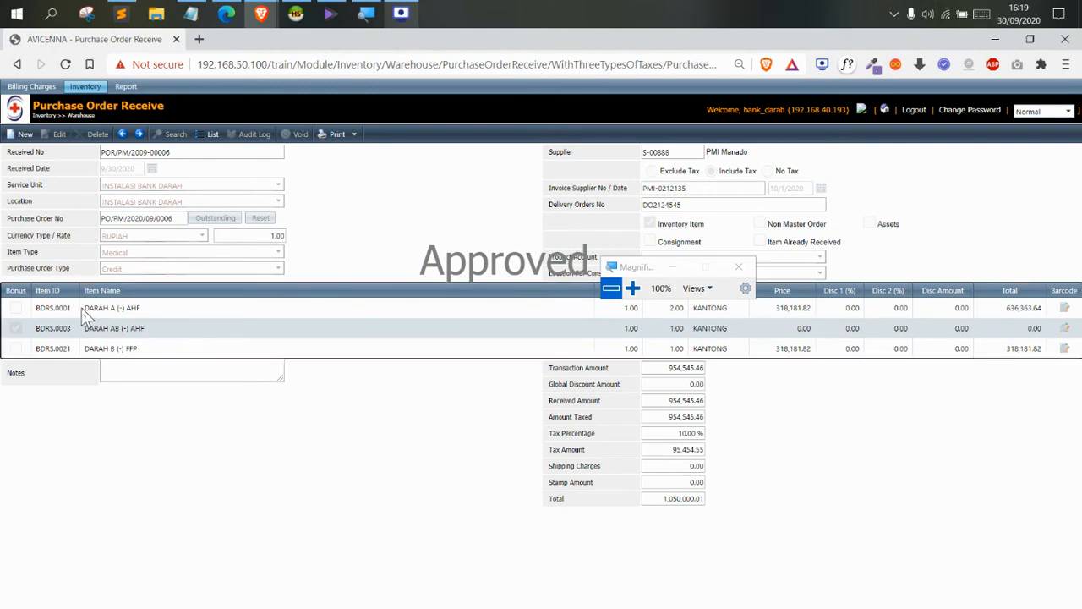
click(320, 265)
Open Inventory > Stock > Stock Information in a new tab
mouse_move(84, 86)
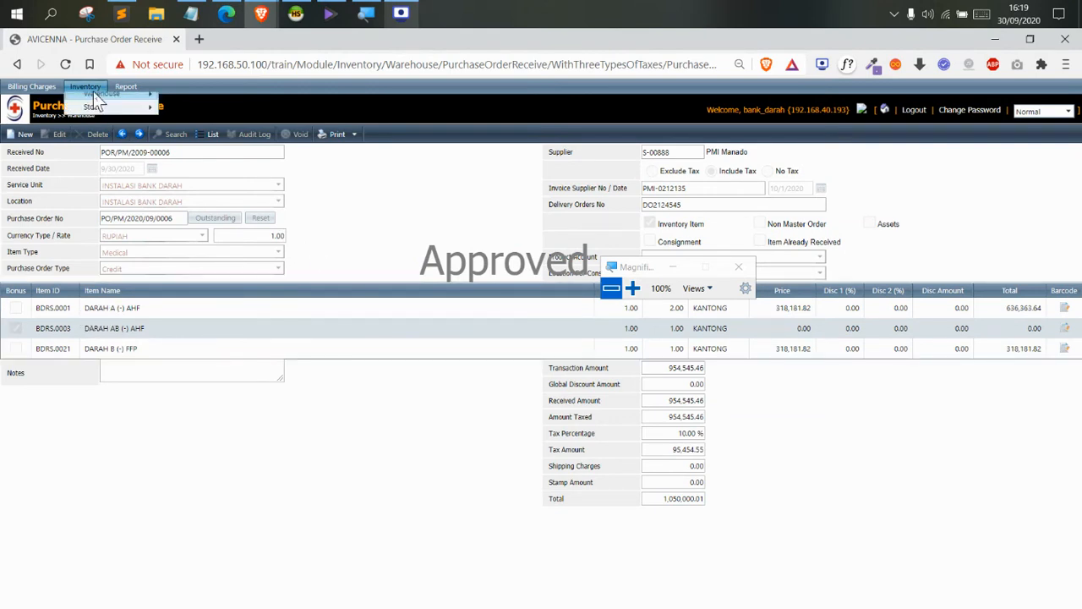
mouse_move(119, 127)
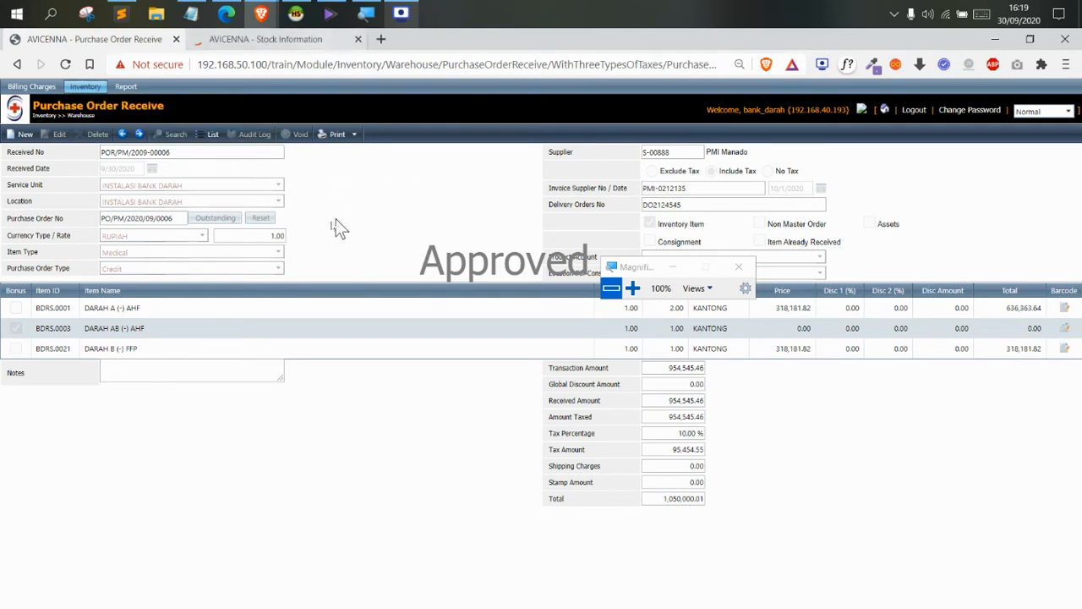
drag(154, 314, 132, 312)
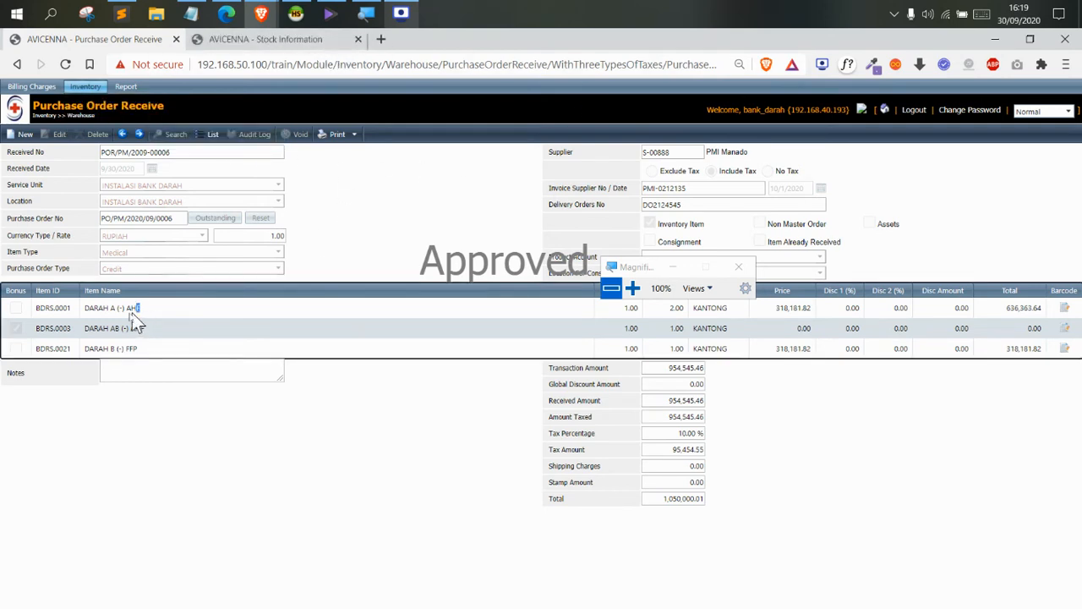
Filter Stock Information to DARAH A (-) AHF and read its 2.00 KANTONG balance at INSTALASI BANK DARAH
click(315, 40)
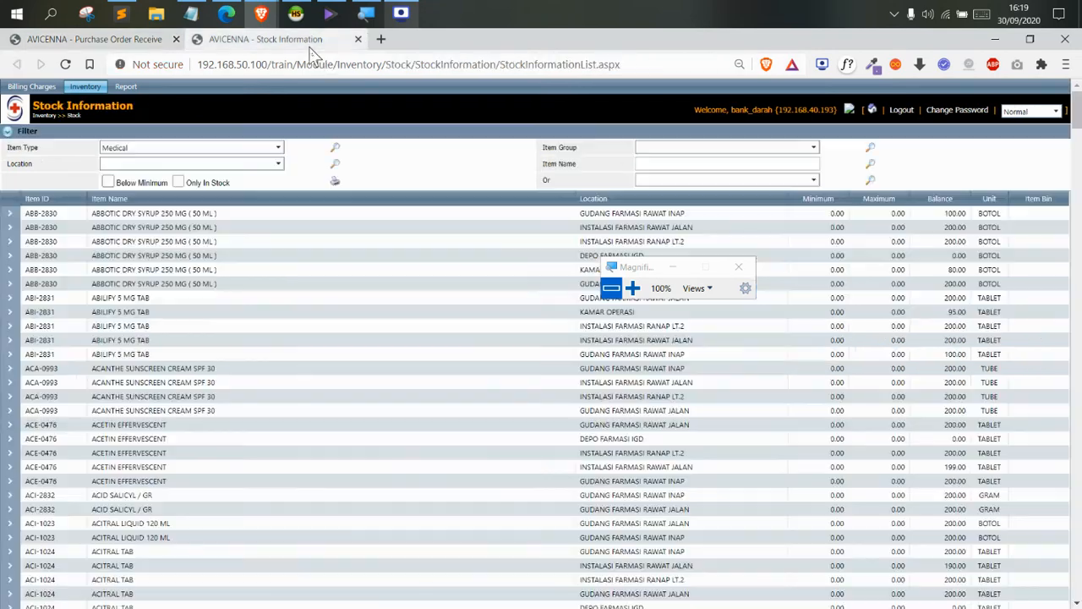
click(655, 164)
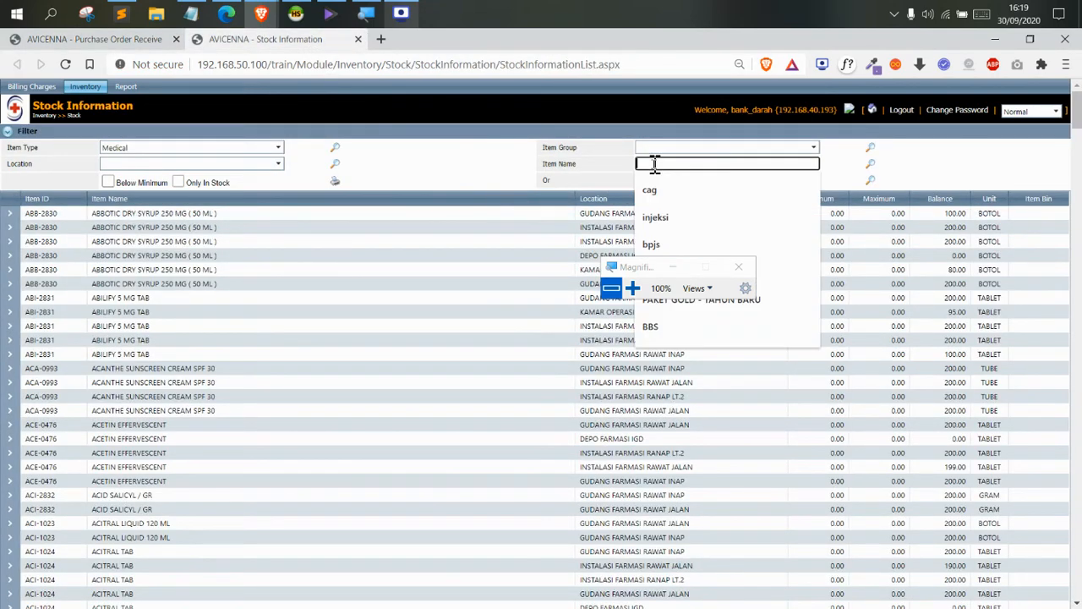
text(DARAH A (-) AHF)
click(875, 165)
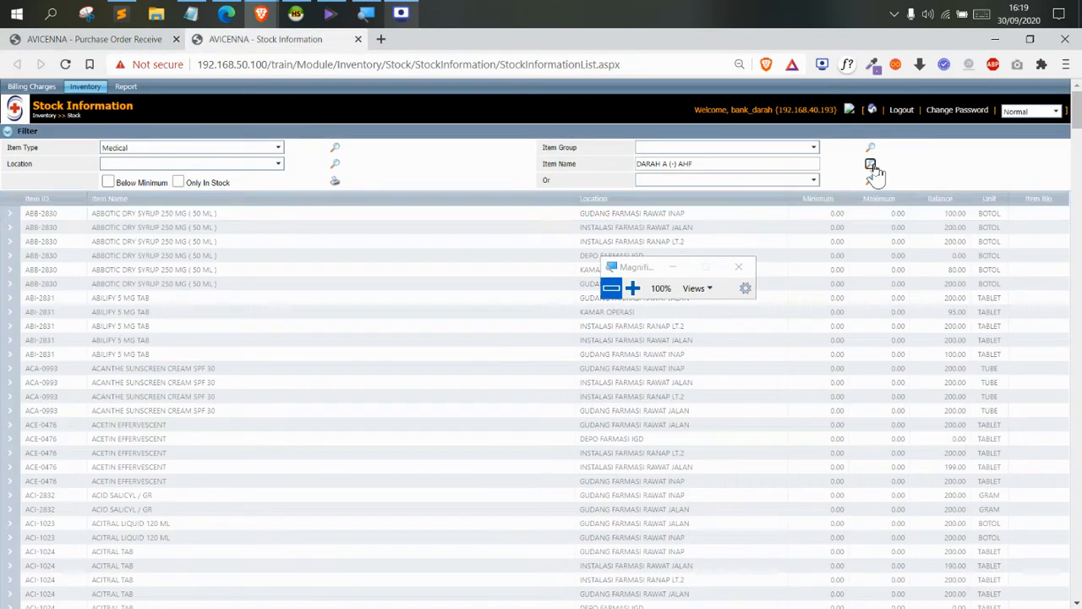
click(964, 217)
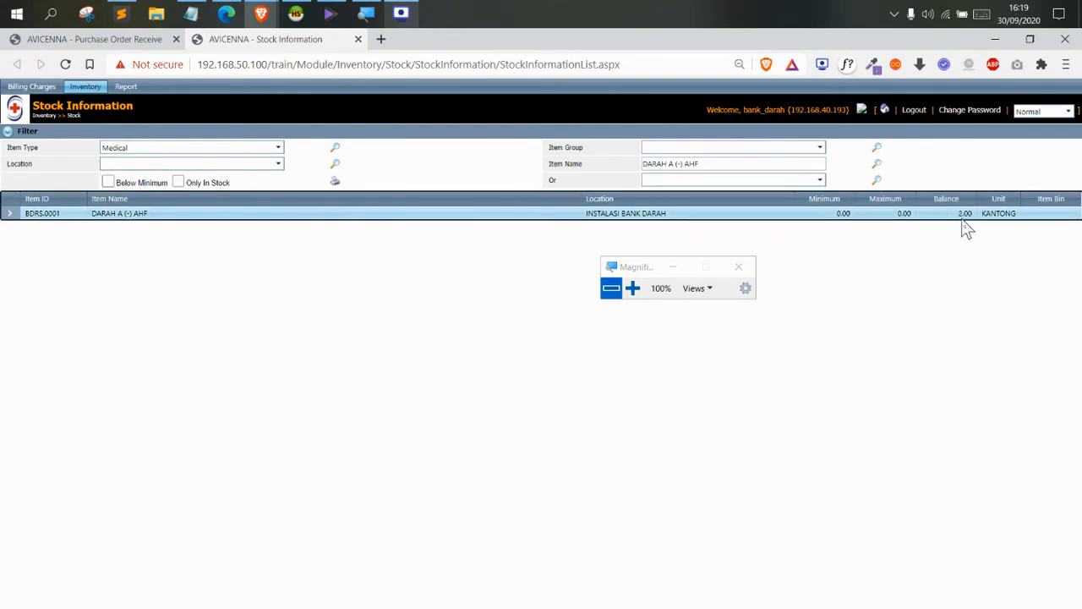
click(633, 289)
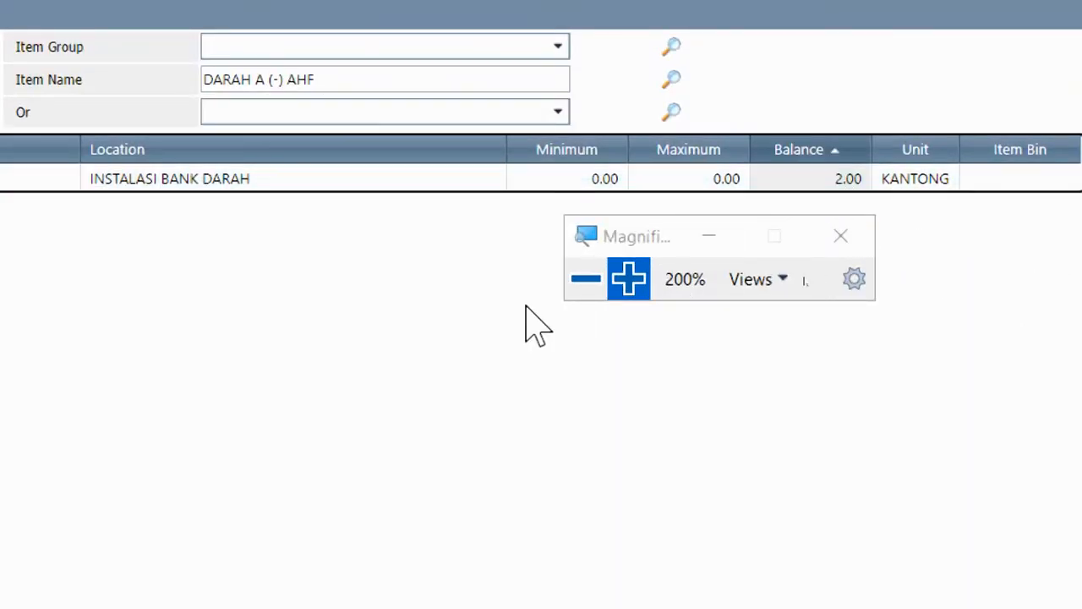
click(585, 279)
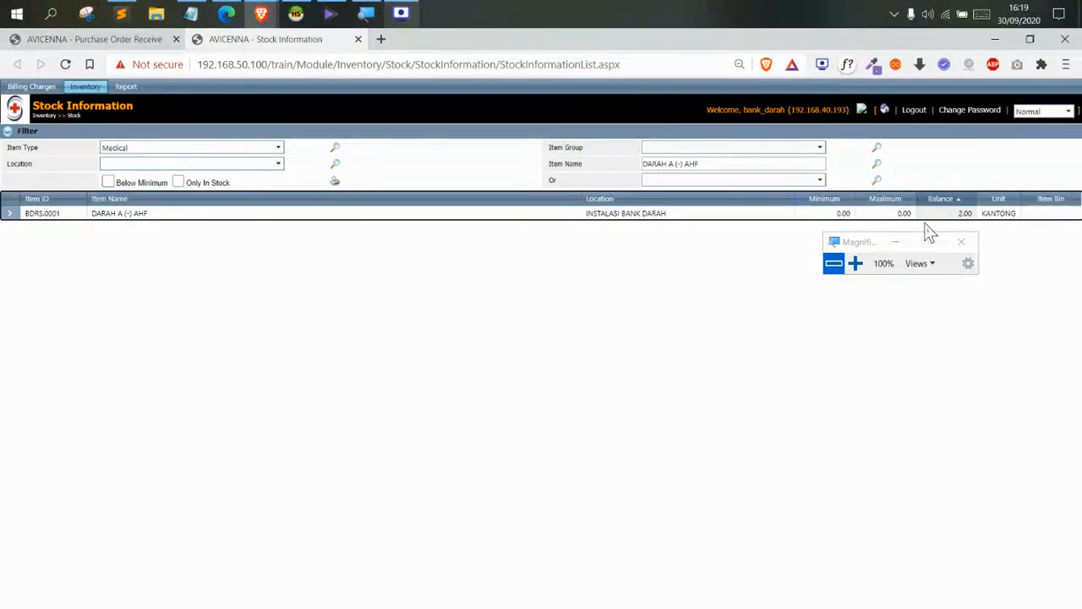
Go to Billing Charges > Service Unit > Ancillary Service Transaction Entry at normal magnification
click(856, 264)
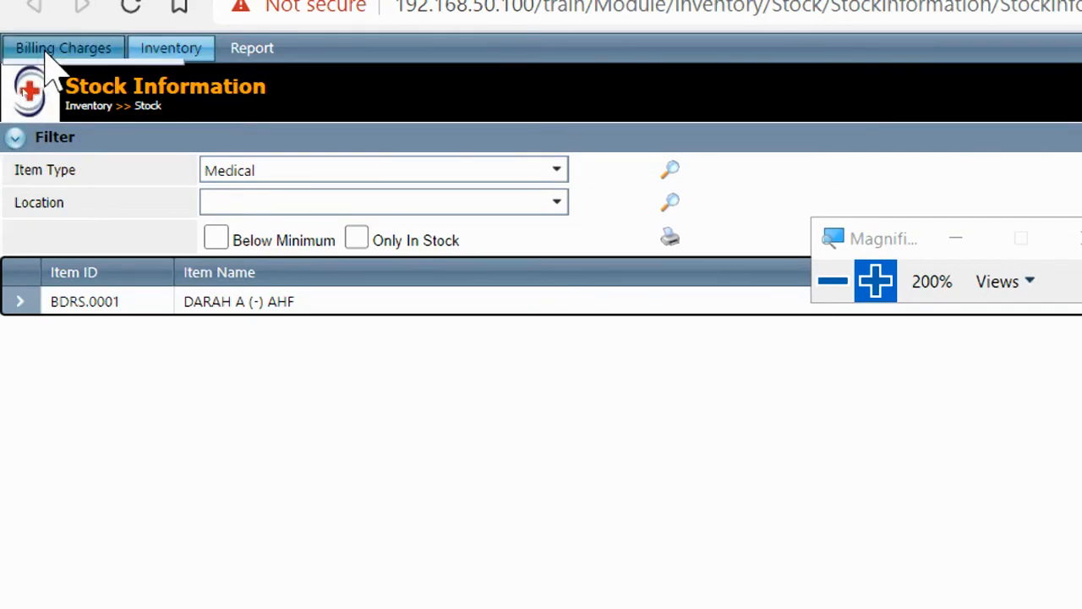
click(43, 51)
mouse_move(135, 78)
click(246, 80)
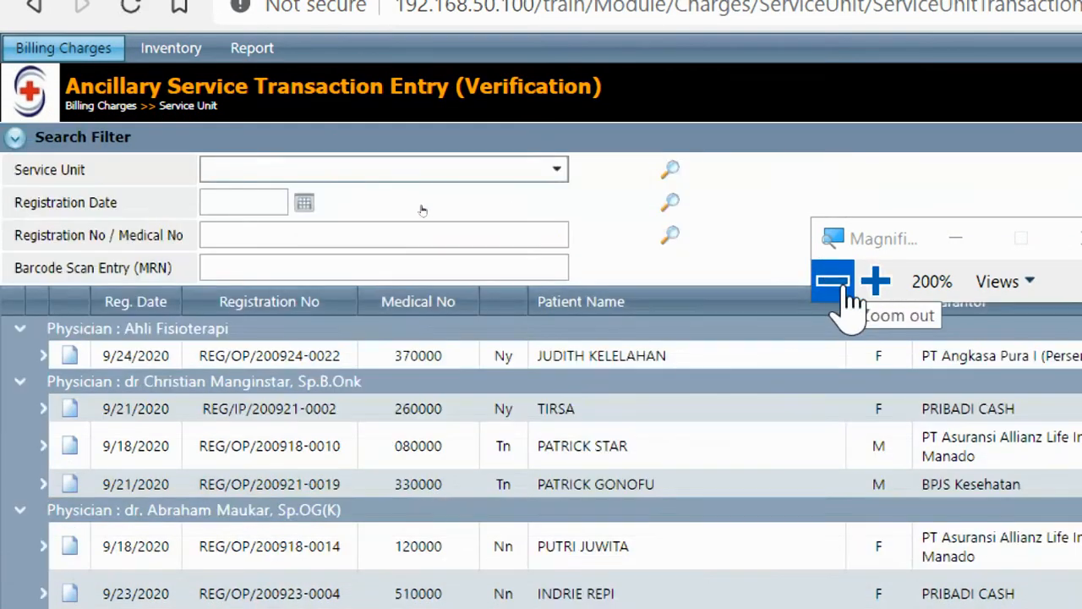
click(842, 286)
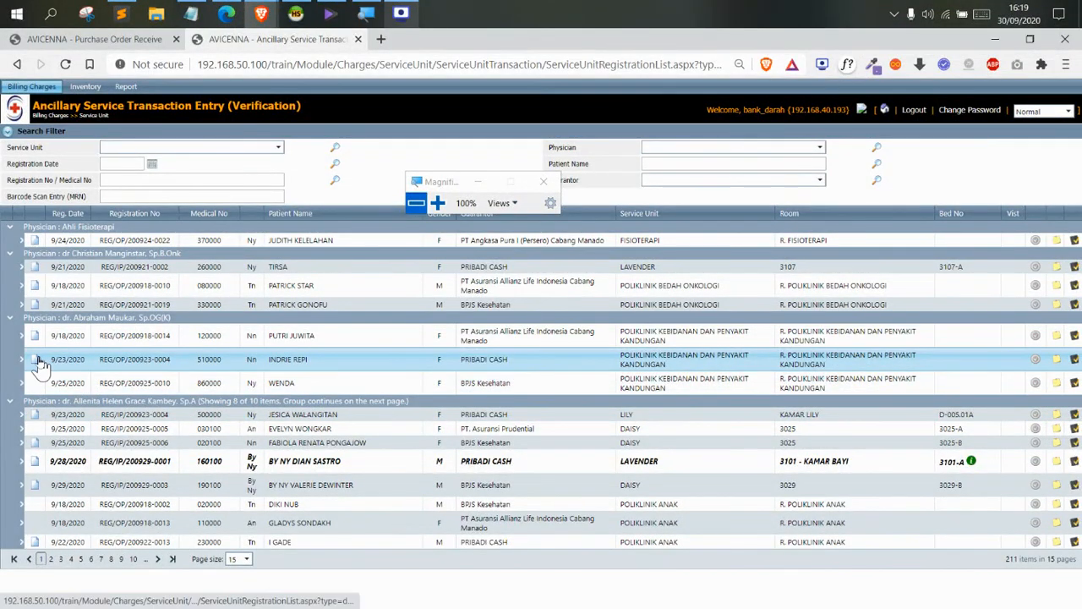
Filter the registration list by the patient's name to show their 9/23/2020 outpatient registration
click(654, 164)
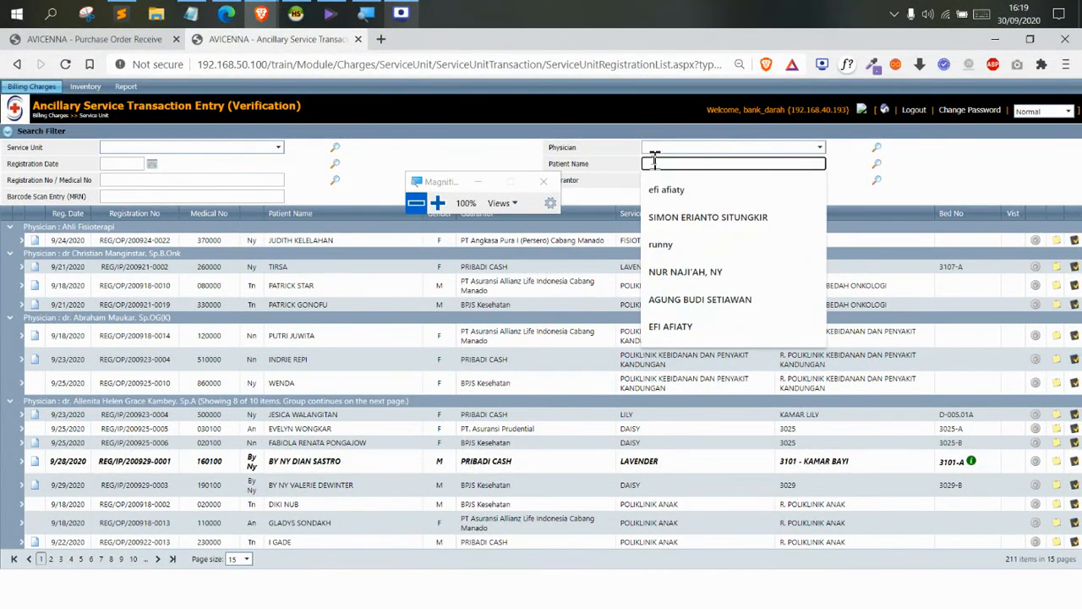
text(indrie)
key(Return)
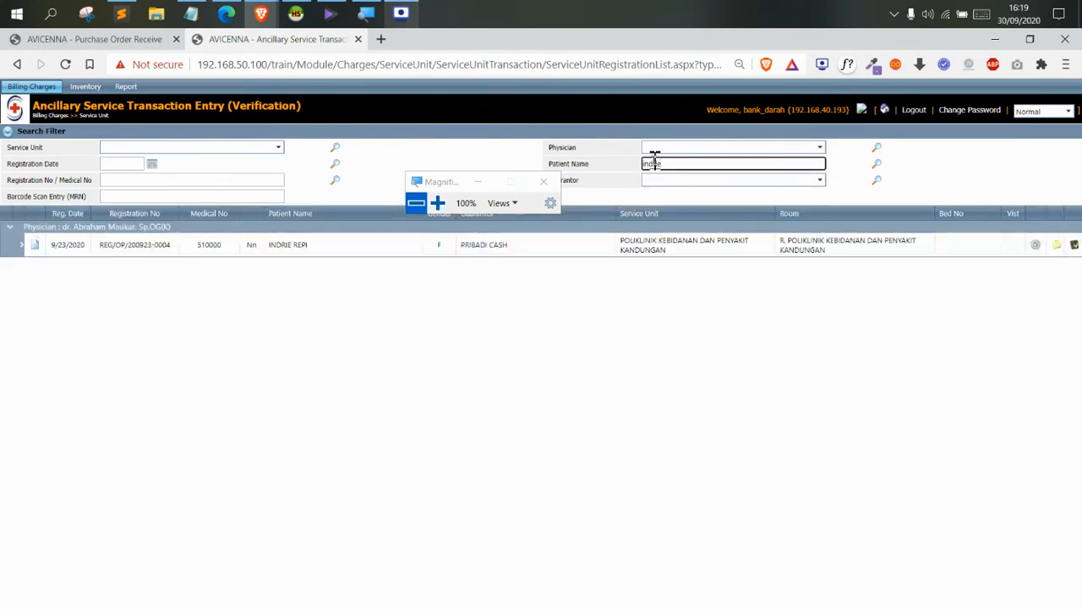
click(441, 203)
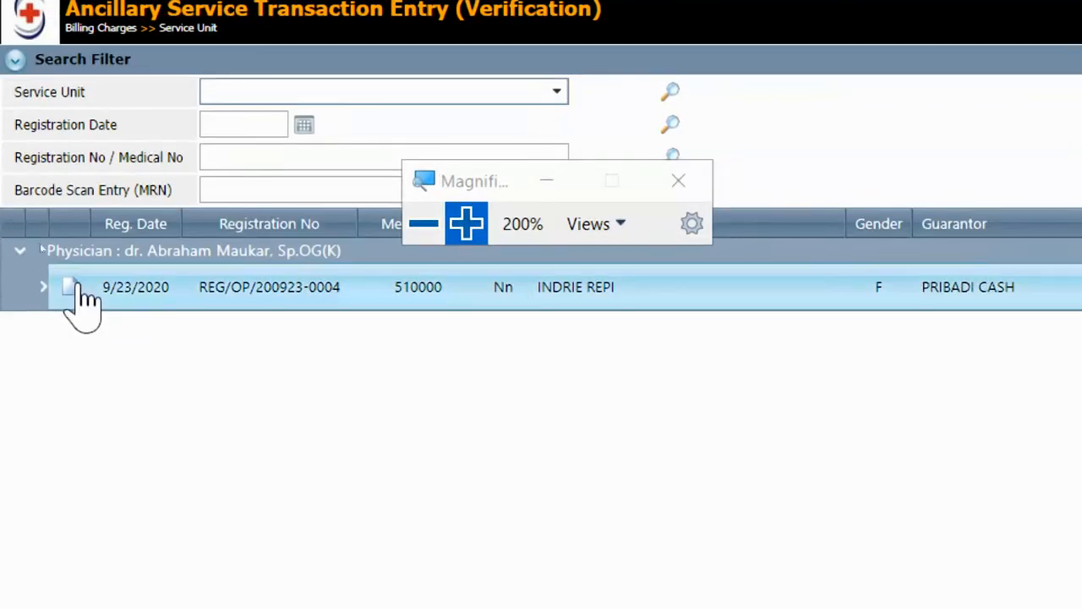
Open the patient's registration as a new transaction with Service Unit Order INSTALASI BANK DARAH
double_click(265, 269)
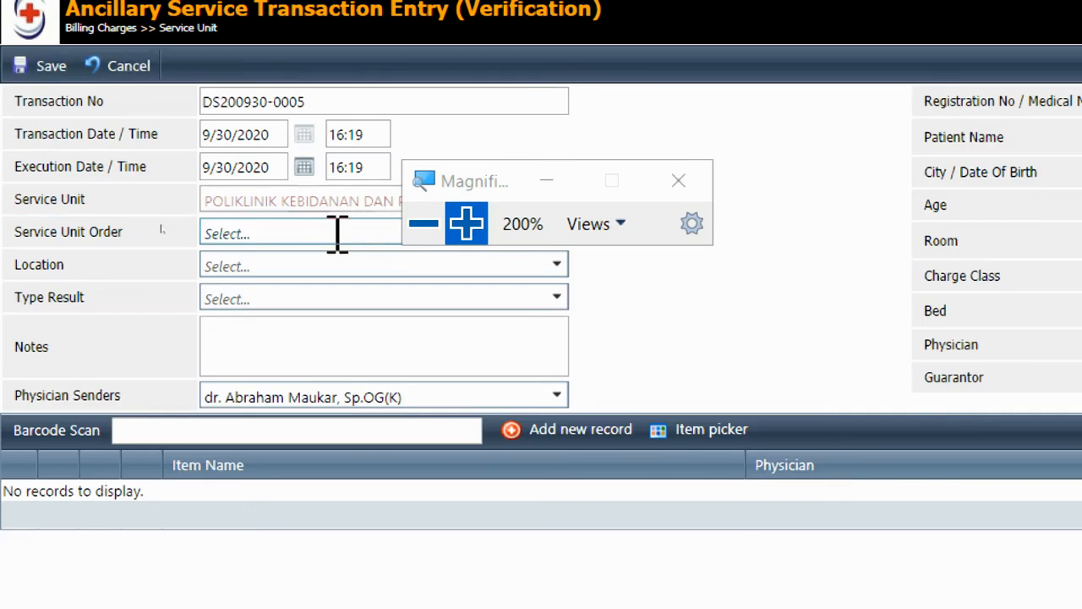
click(304, 234)
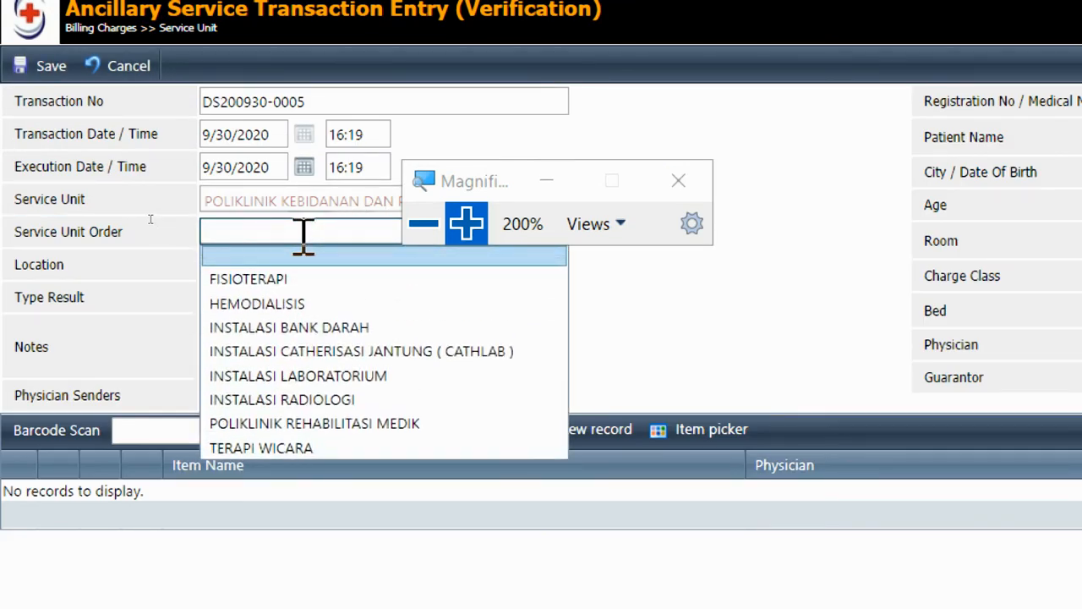
click(313, 326)
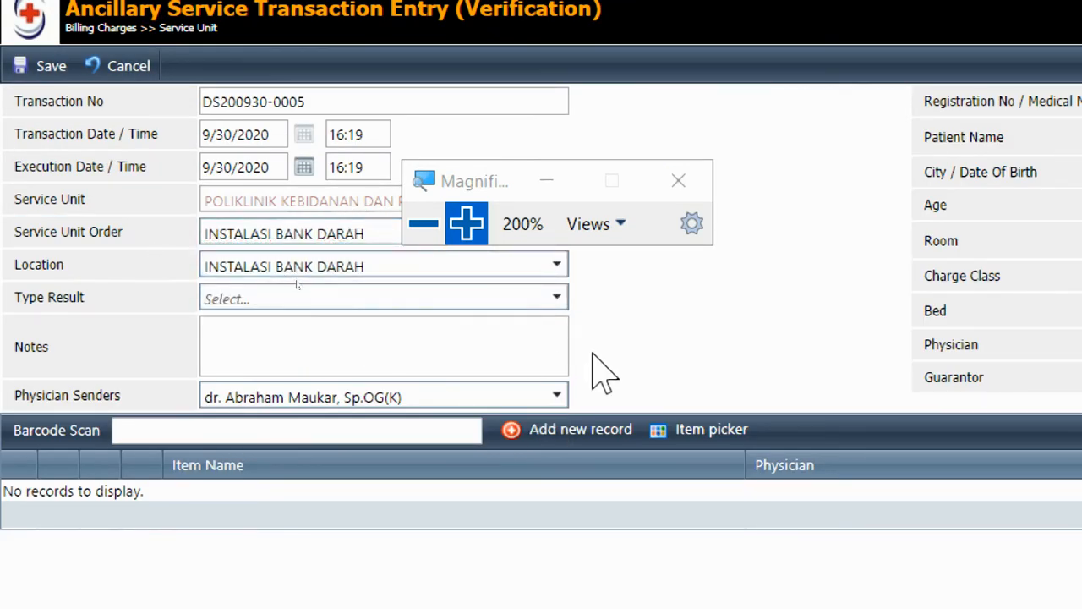
Insert an item line for DARAH A (-) AHF, quantity 2, totalling 940,000.00
click(585, 438)
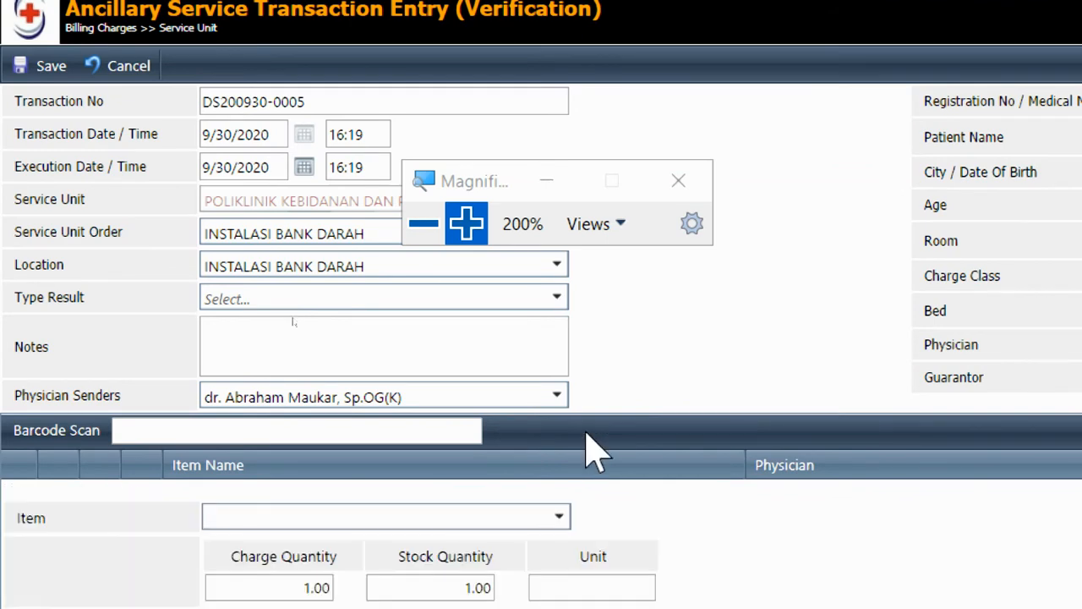
scroll(609, 525, down, 1)
click(495, 431)
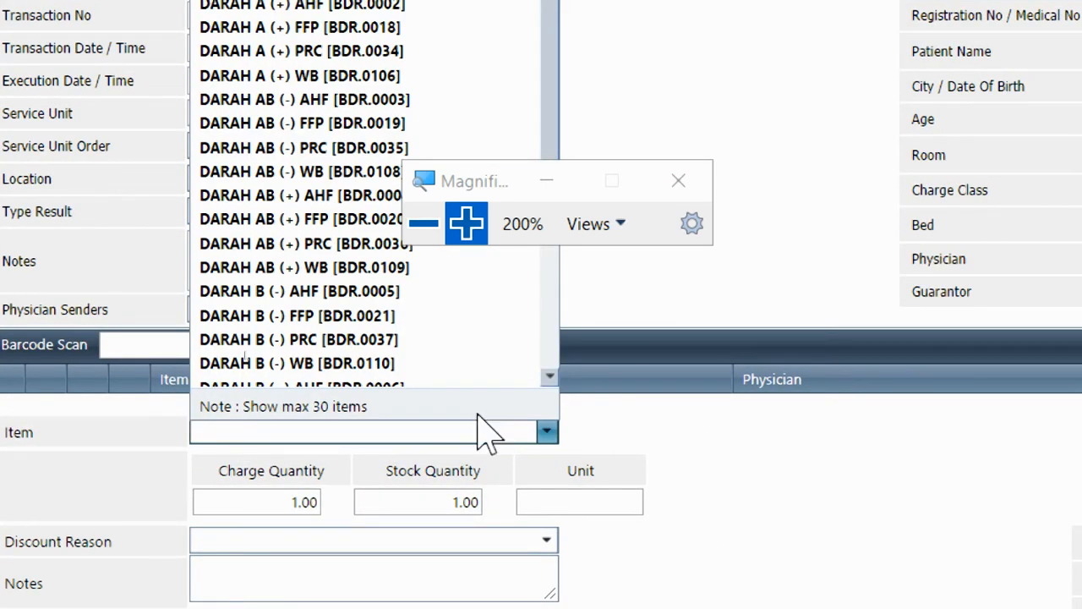
text(DARAH A (-) AHF)
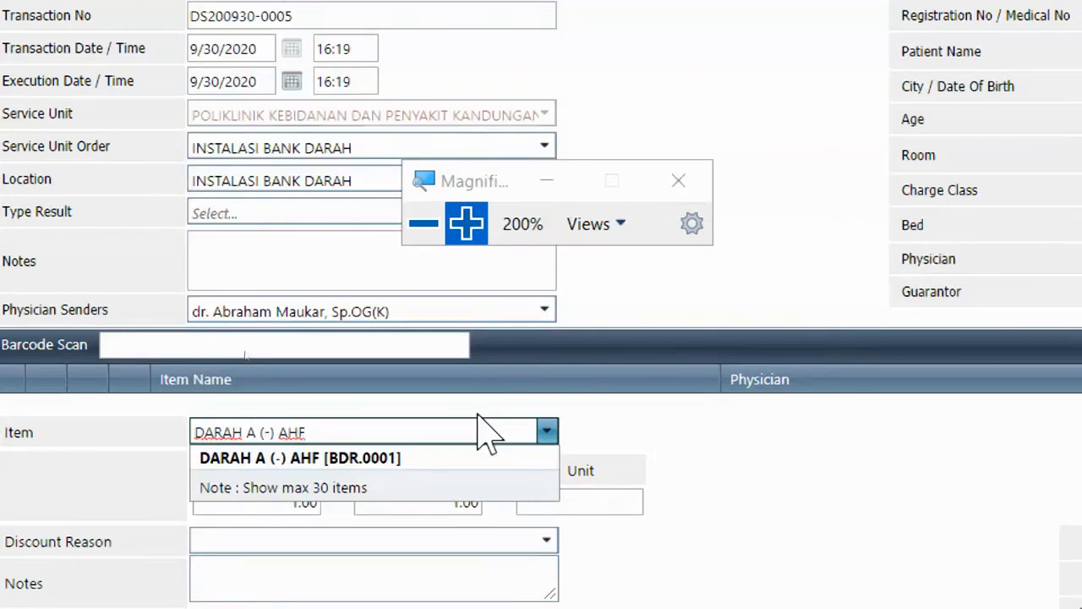
click(436, 461)
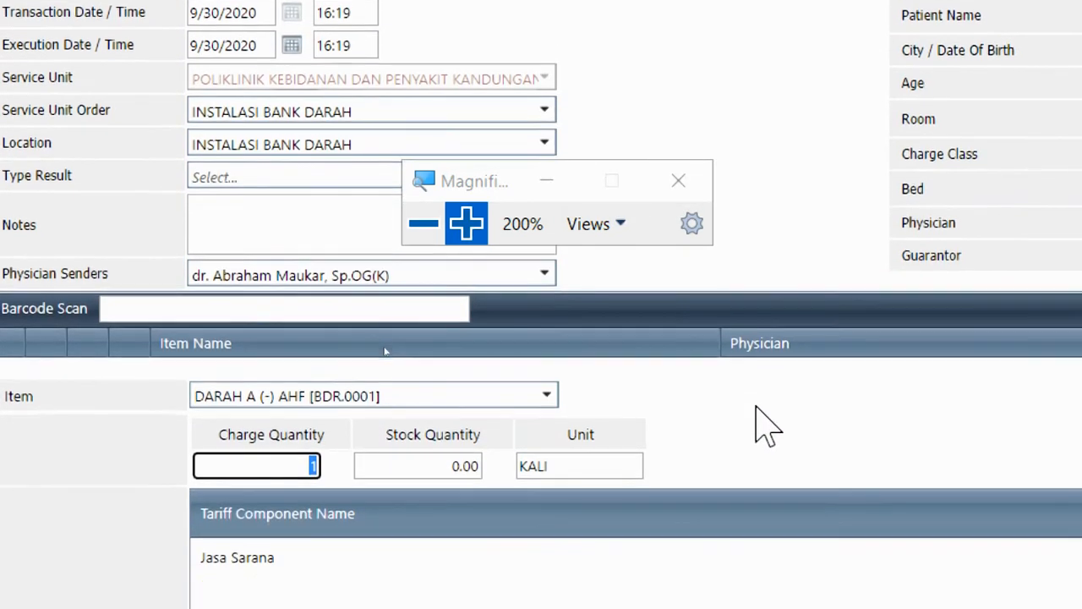
text(2)
key(Tab)
drag(476, 181, 749, 169)
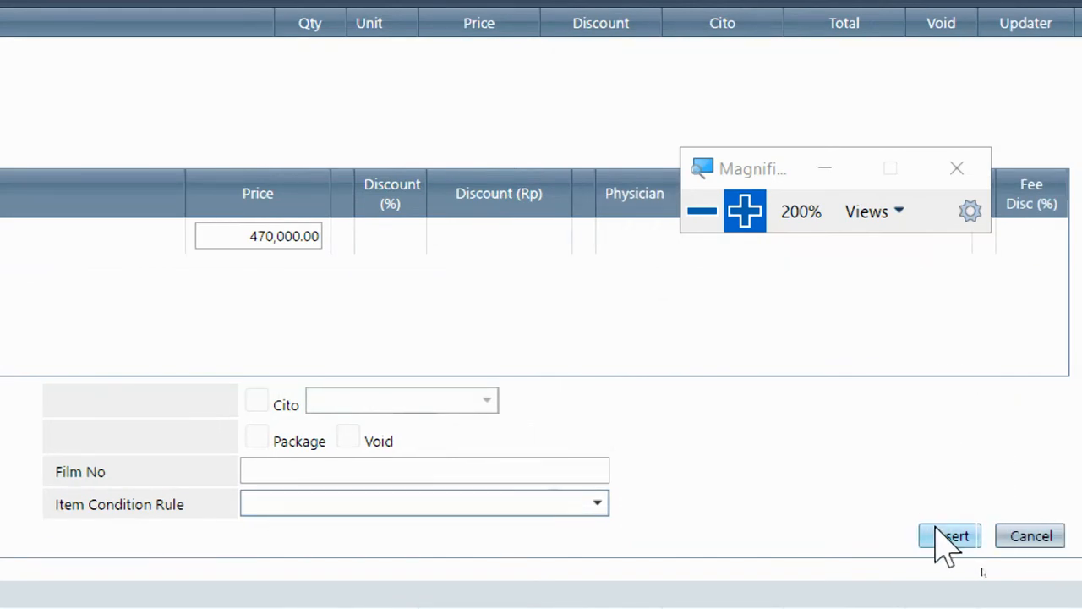
click(1025, 538)
click(699, 211)
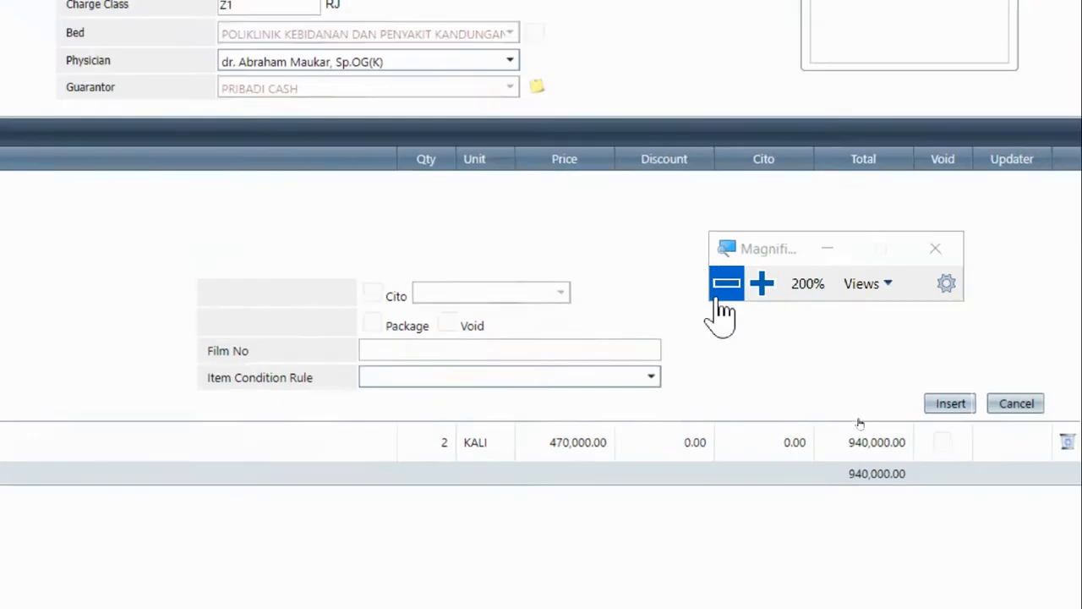
click(21, 133)
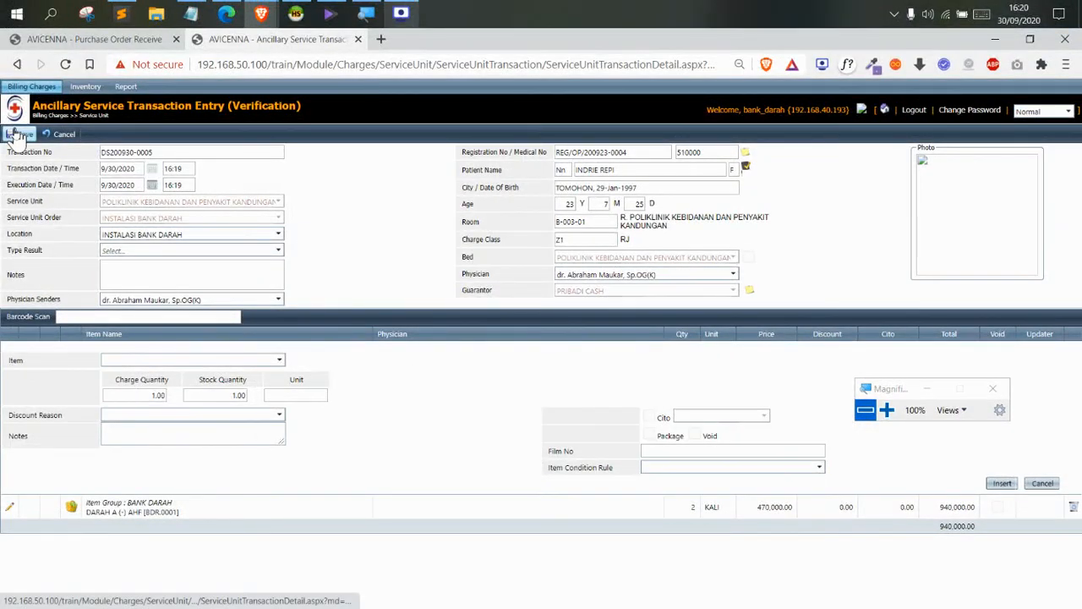
click(311, 135)
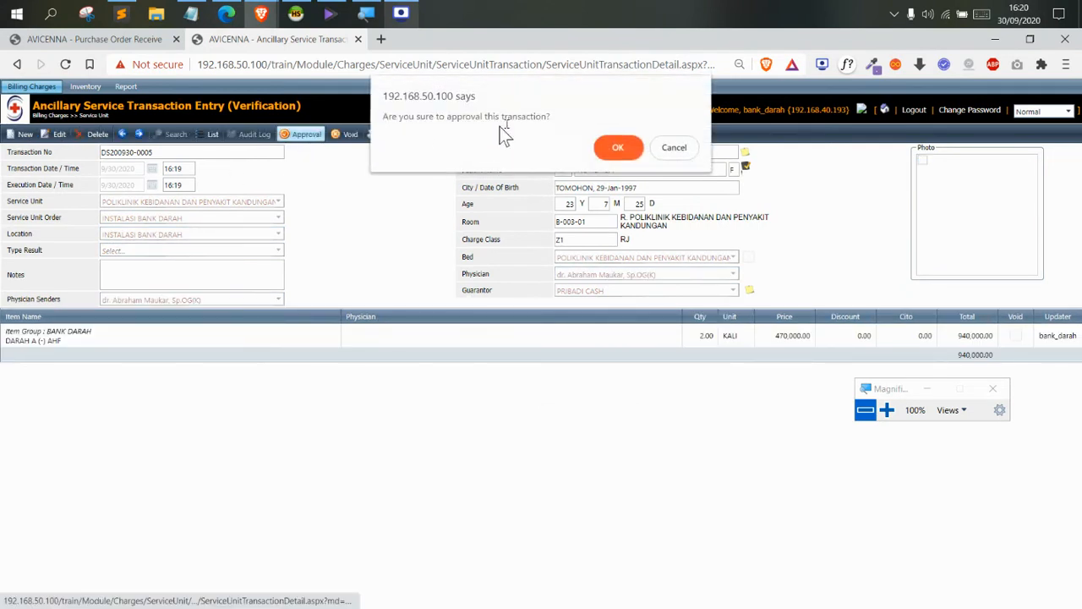
click(623, 147)
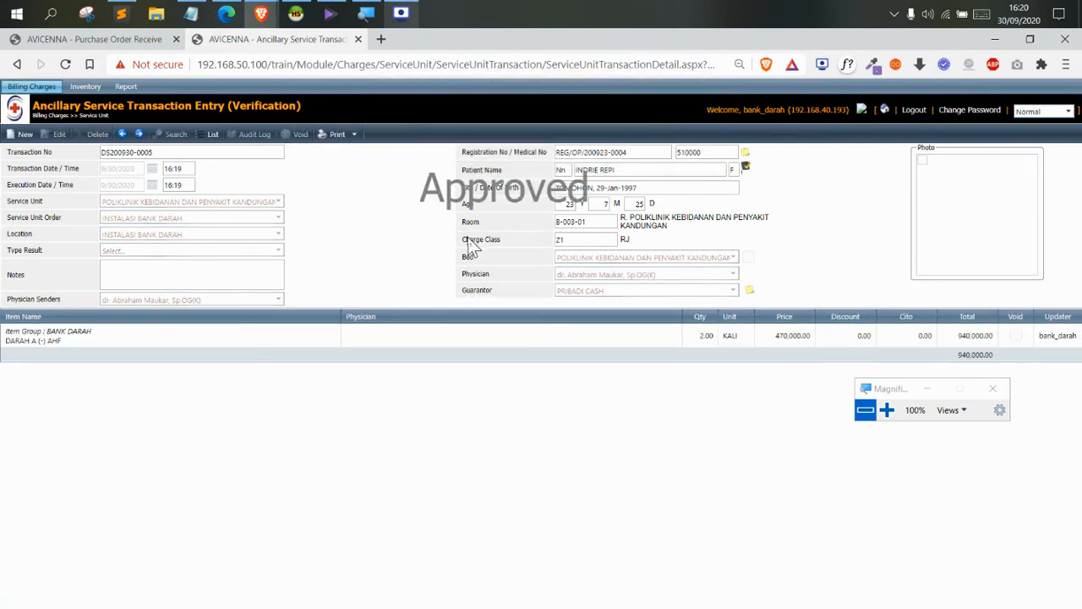
Review the approved DARAH A (-) AHF line and its quantity of 2.00
click(66, 345)
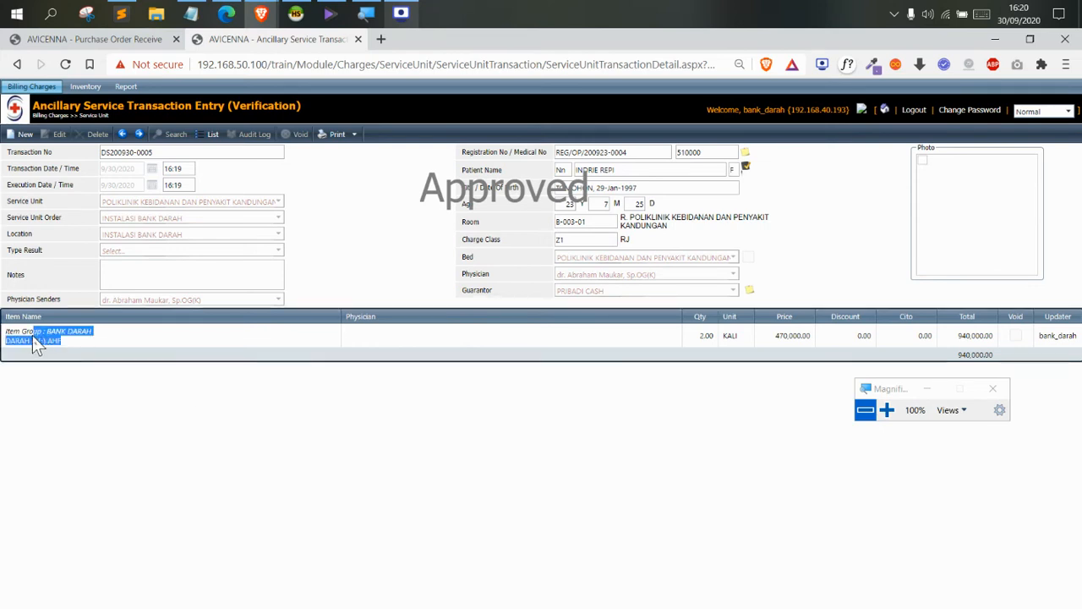
drag(11, 336, 2, 347)
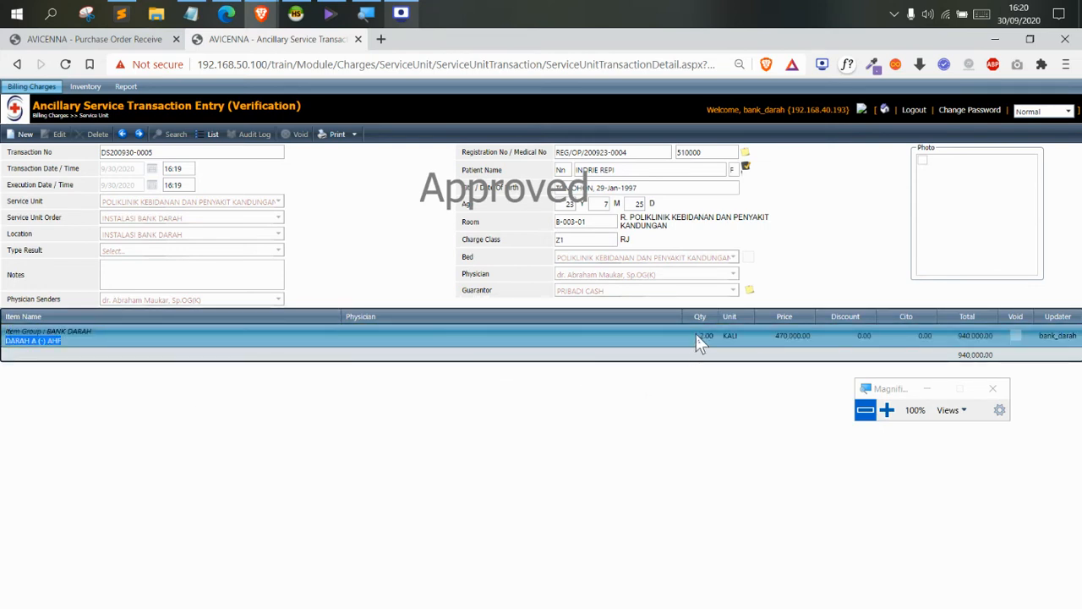
drag(697, 335, 709, 338)
click(578, 493)
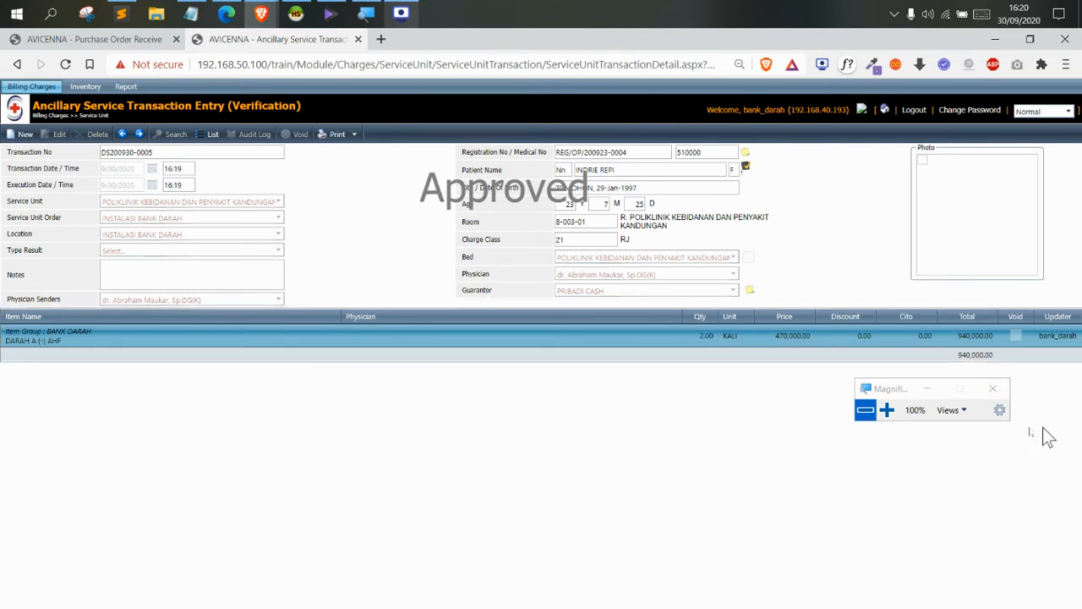
drag(882, 391, 466, 235)
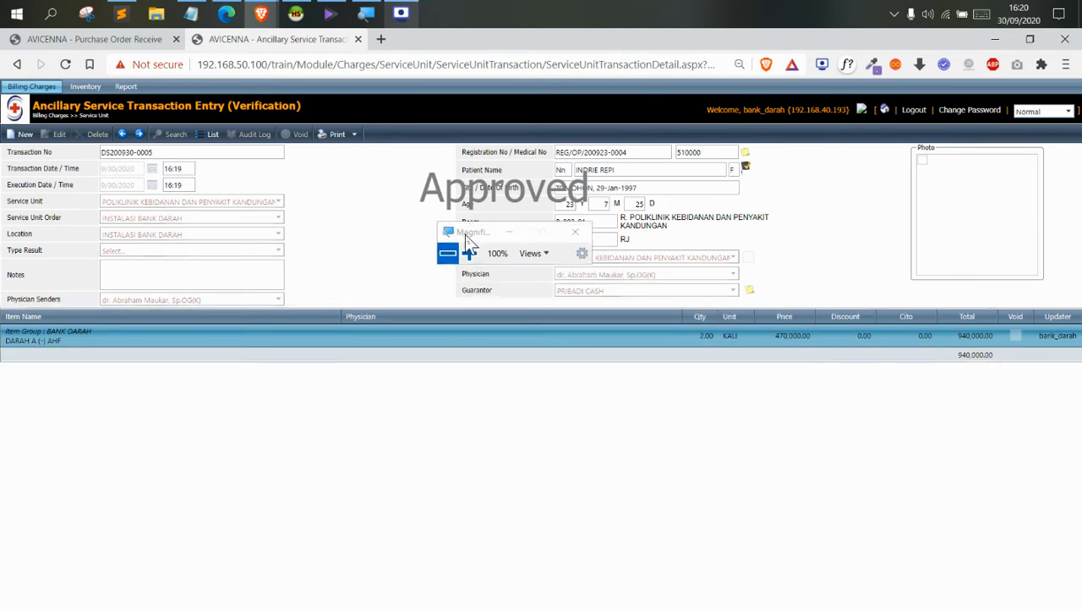
click(696, 351)
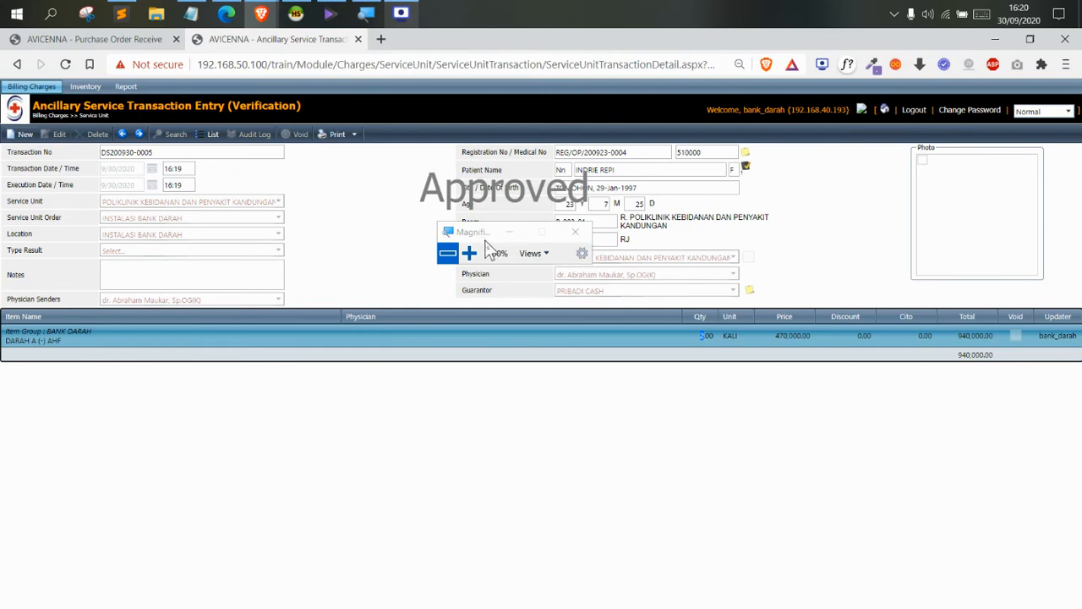
drag(482, 241, 464, 236)
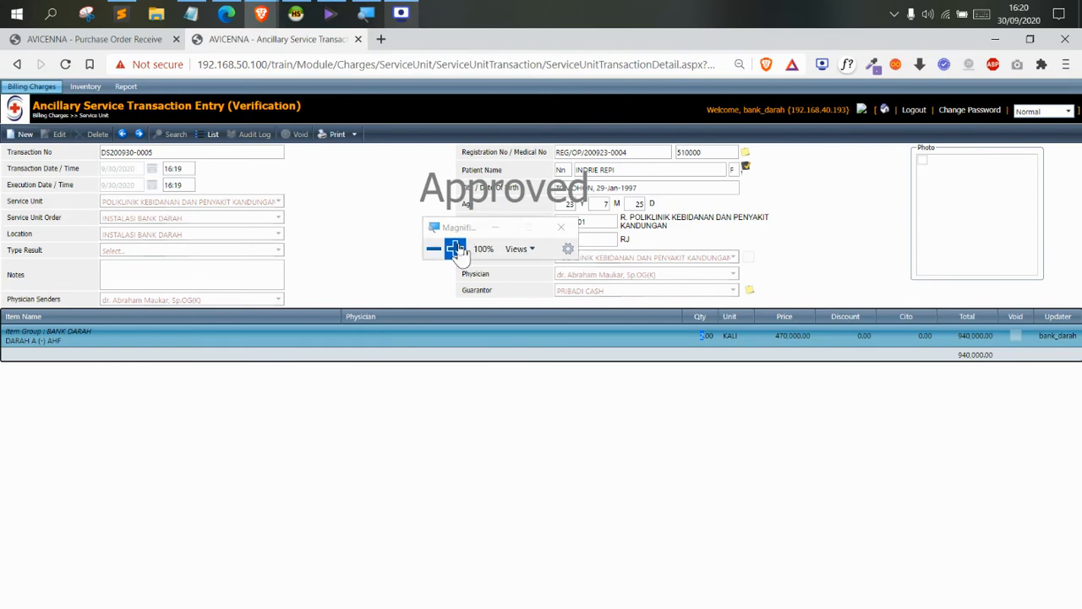
click(455, 248)
Go to the Service Unit Correction Entry (Verification - Ancillary) list under Billing Charges
click(31, 87)
mouse_move(42, 107)
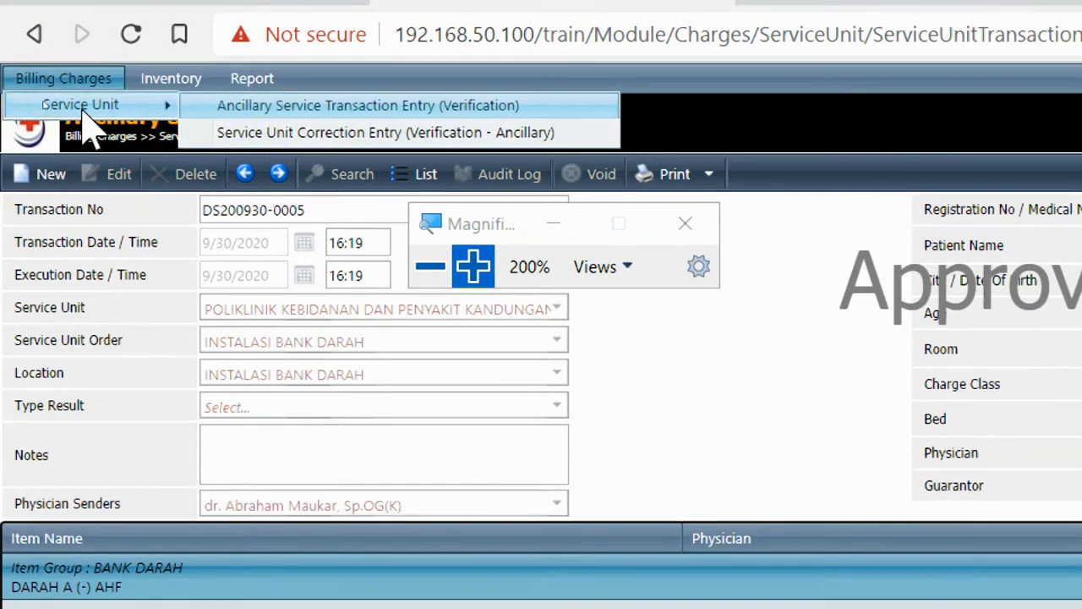
click(360, 133)
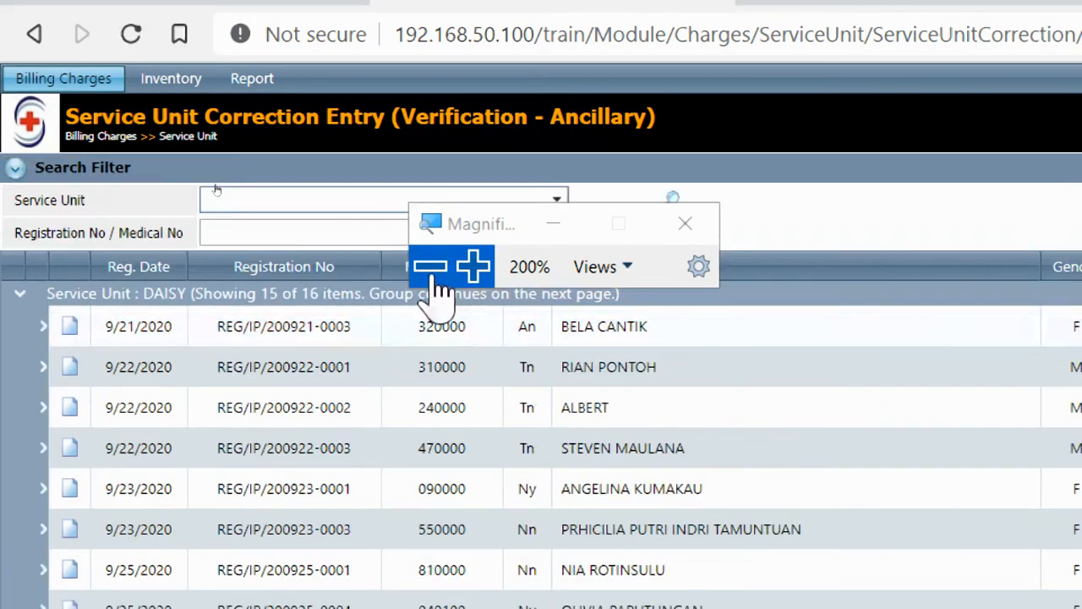
click(431, 267)
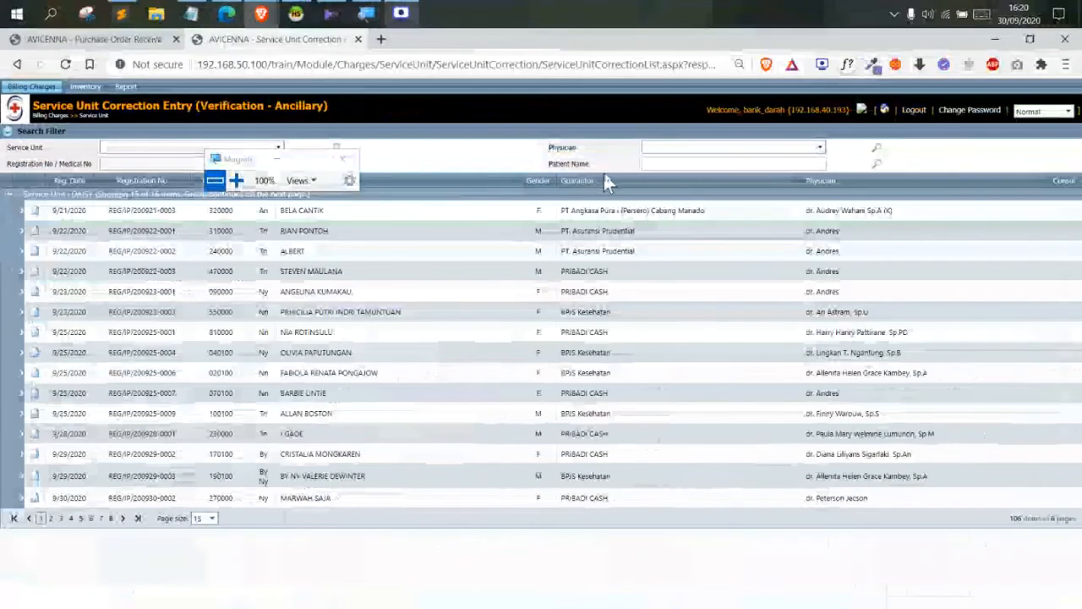
click(657, 163)
text(indrie)
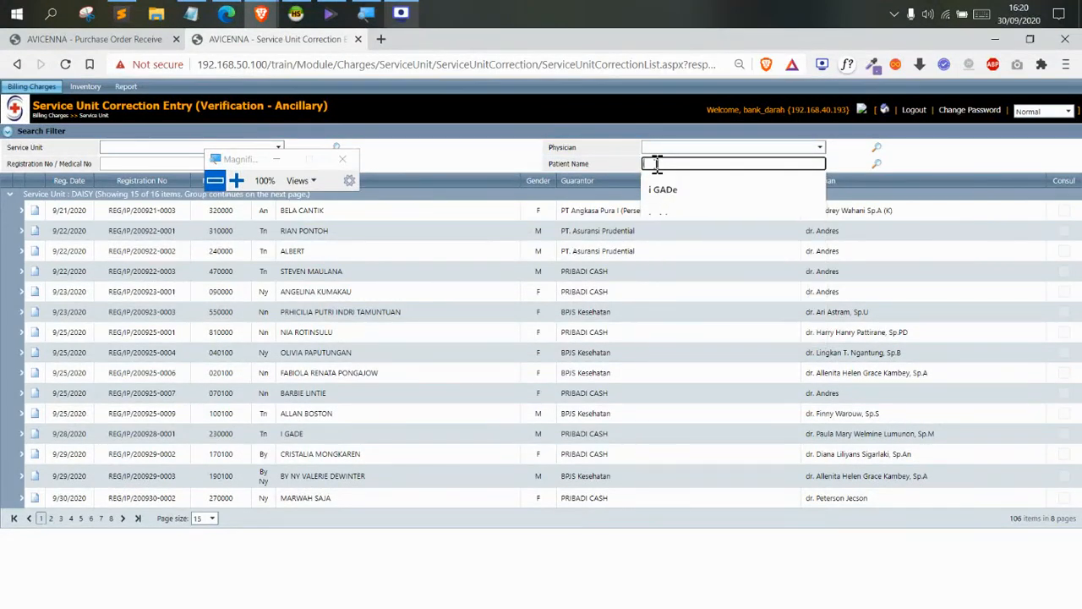
key(Return)
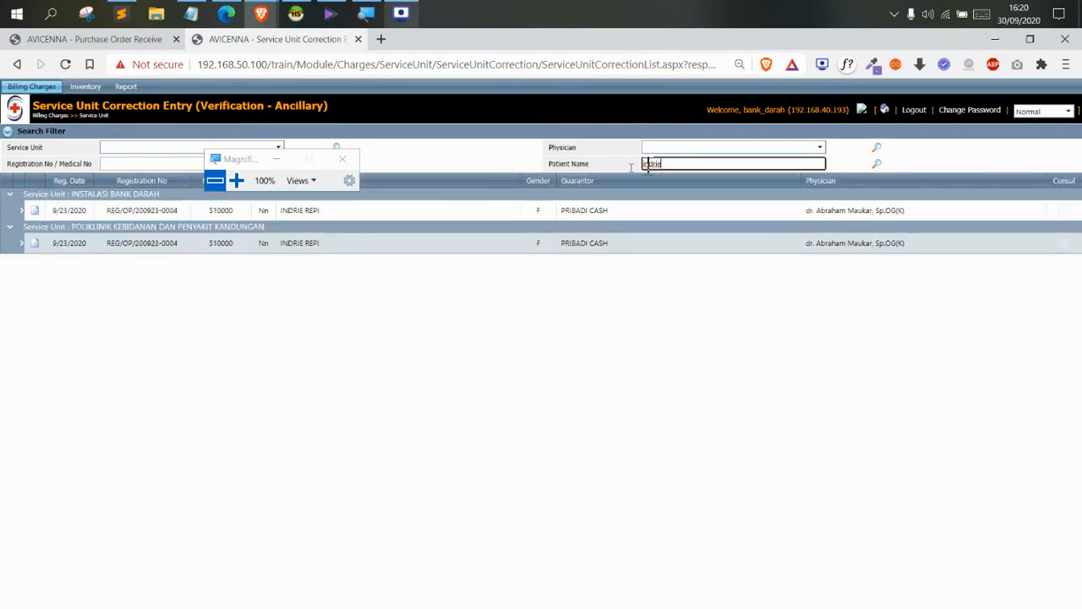
click(236, 180)
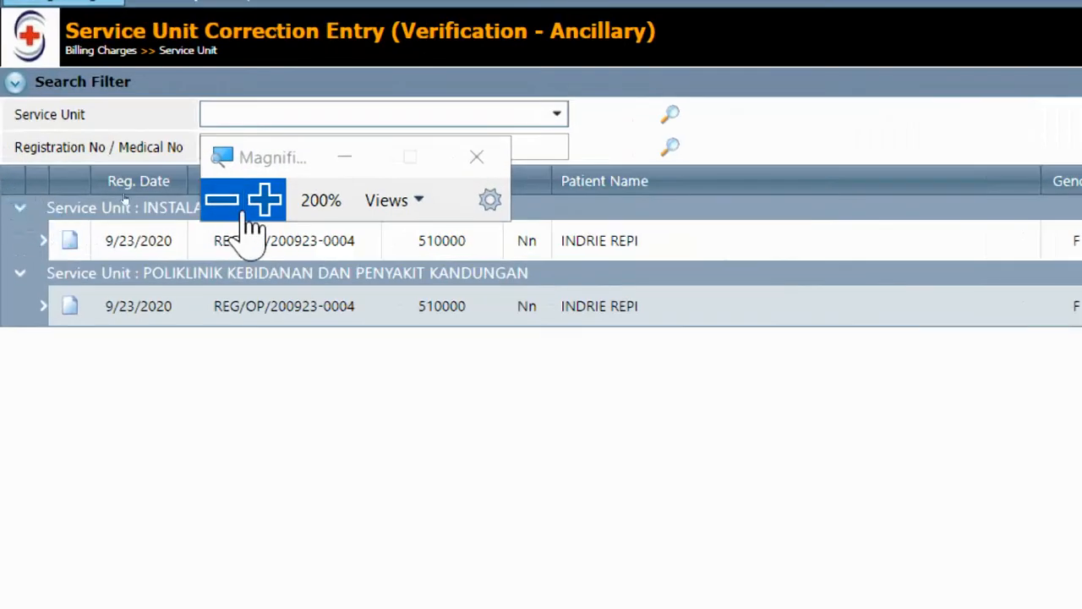
drag(267, 155, 582, 116)
drag(324, 208, 186, 210)
click(68, 247)
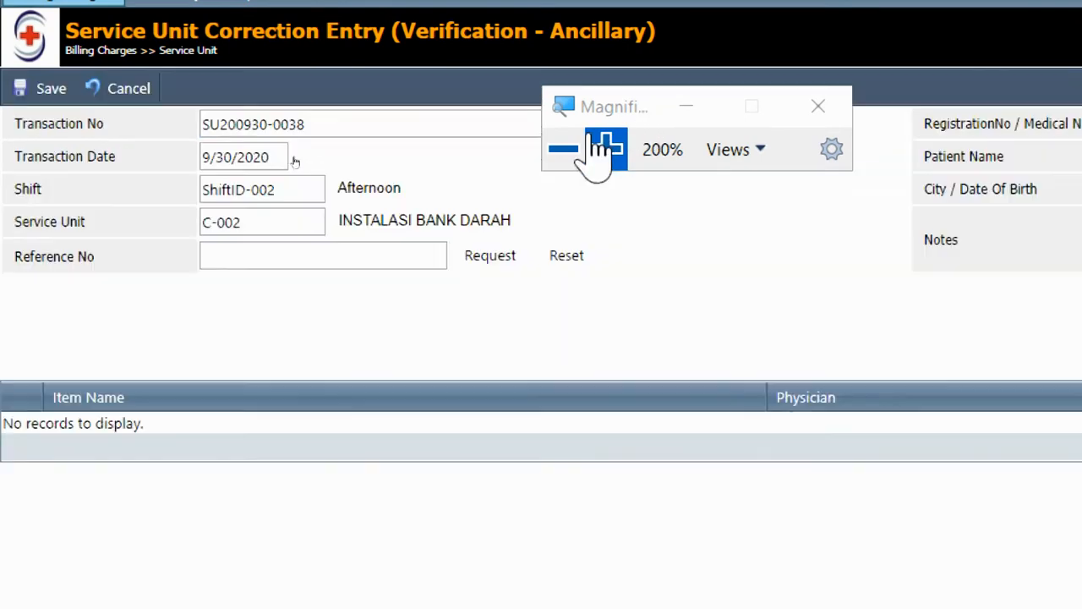
click(565, 150)
click(248, 217)
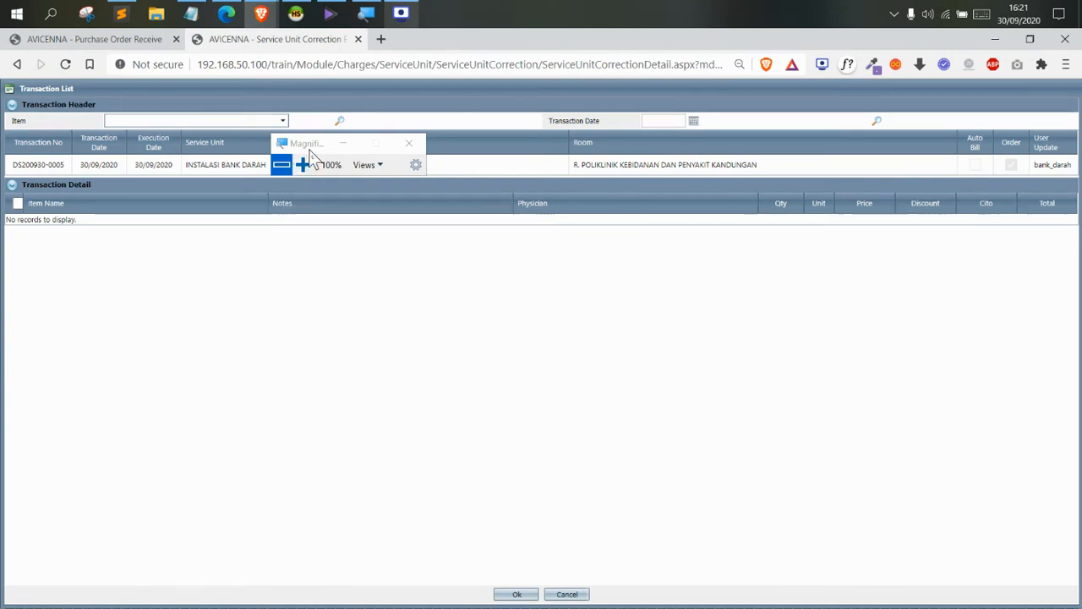
drag(308, 144, 505, 143)
click(281, 165)
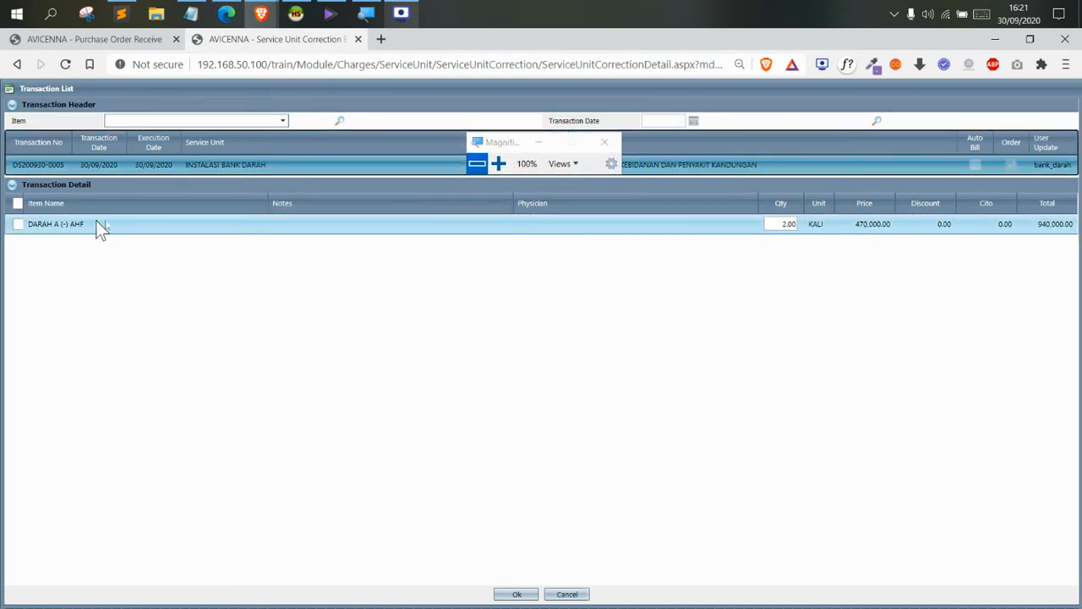
click(18, 225)
click(498, 165)
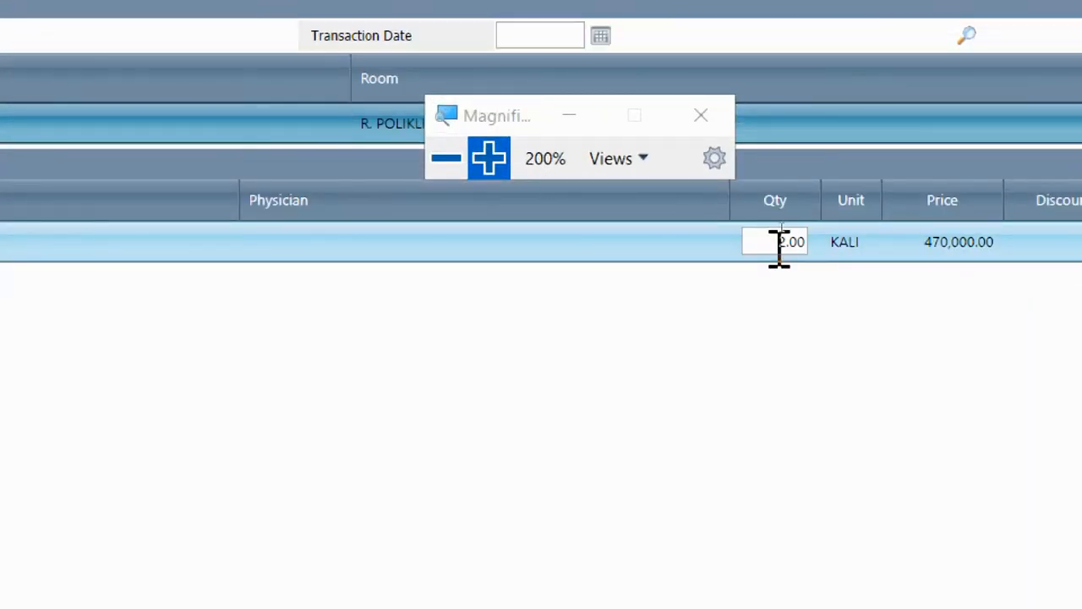
click(777, 243)
text(1)
click(314, 358)
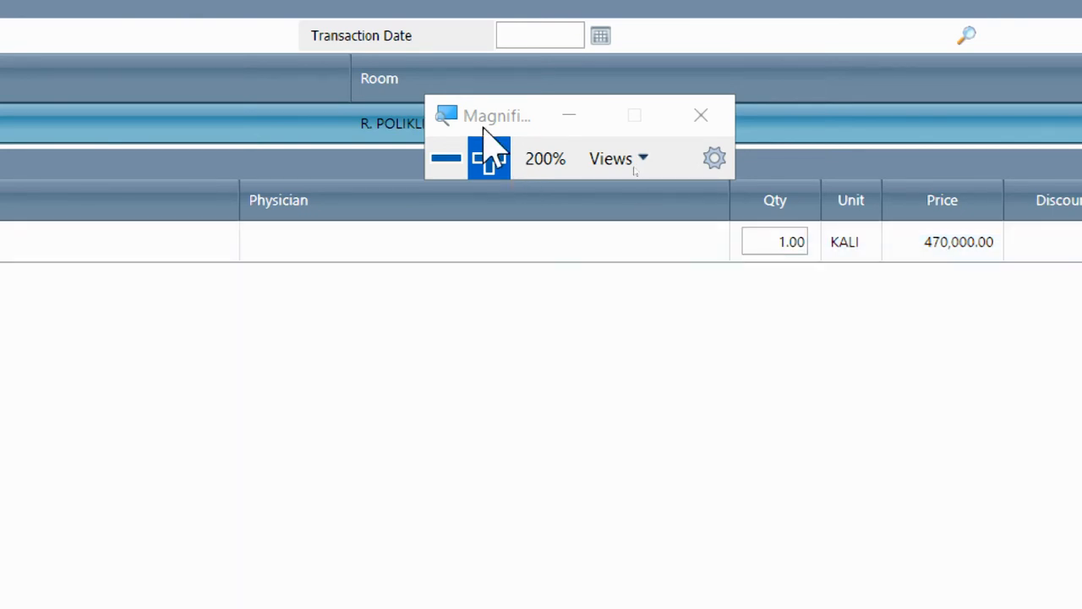
click(447, 158)
click(517, 594)
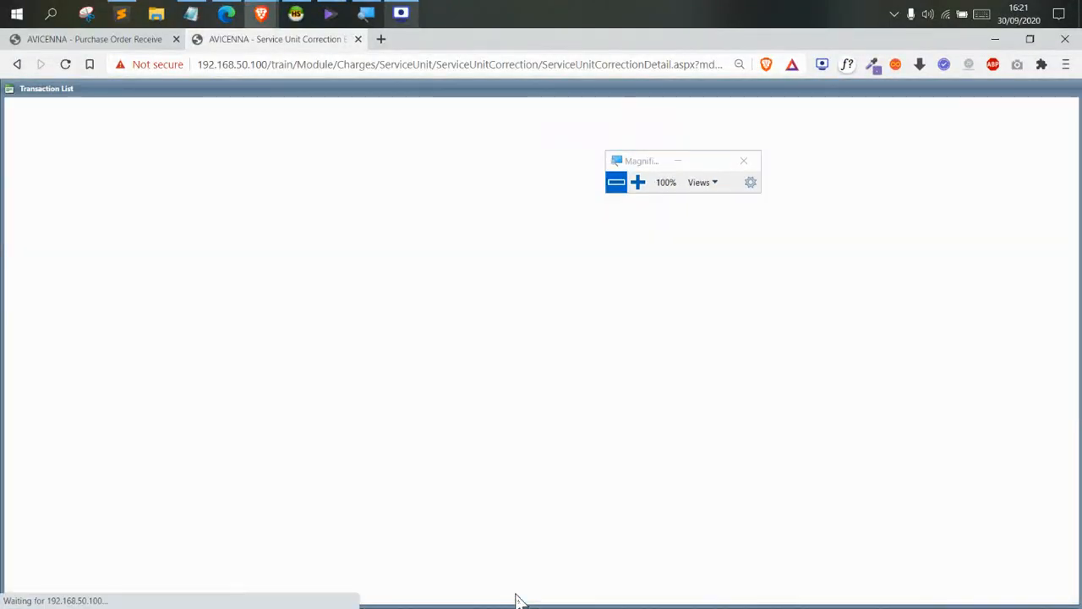
Save the -1 DARAH A (-) AHF correction (-470,000.00) and confirm its approval
click(770, 307)
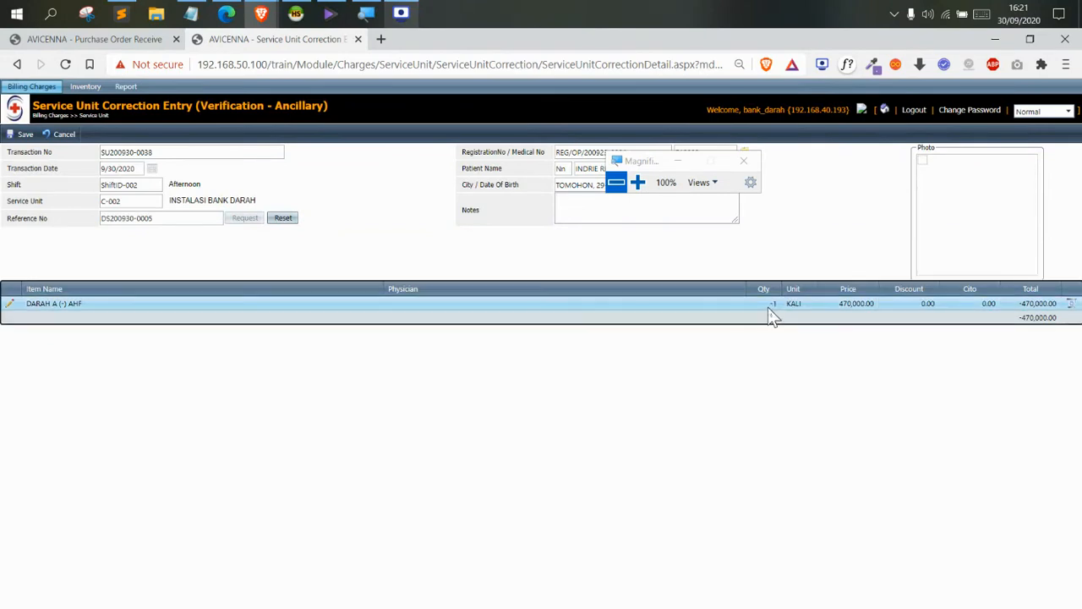
drag(775, 306, 779, 308)
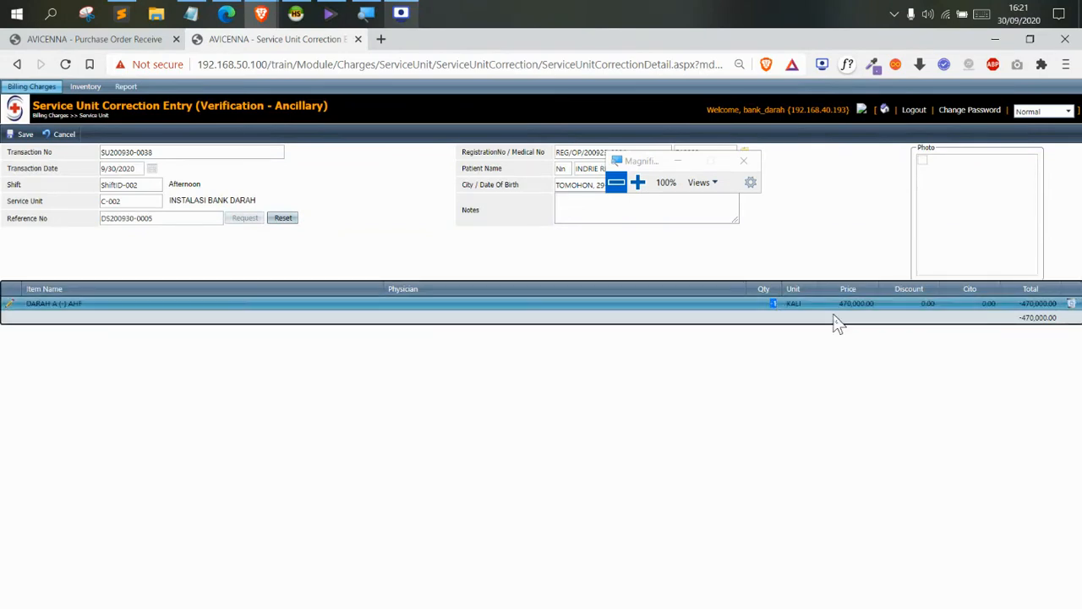
click(24, 134)
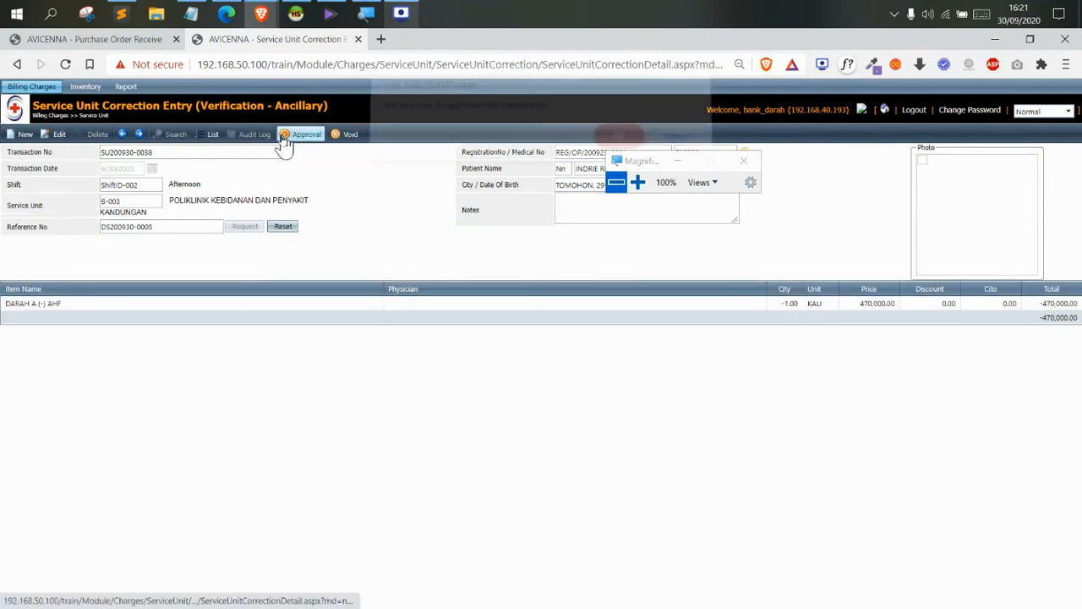
click(292, 137)
click(626, 151)
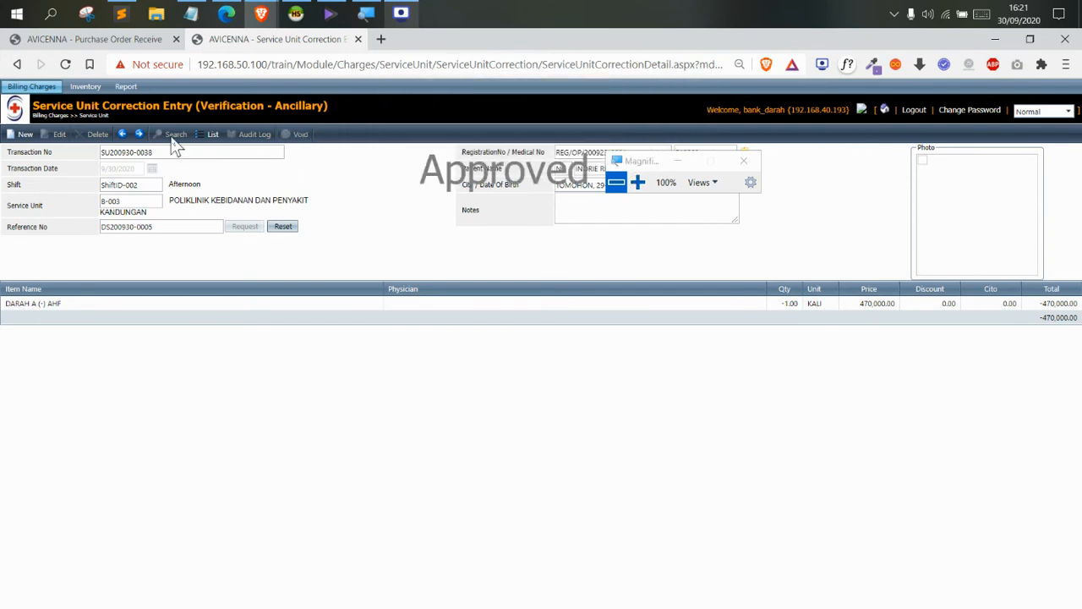
Open Inventory > Stock > Stock Information and search Item Name for DARAH A (-) AHF
mouse_move(88, 88)
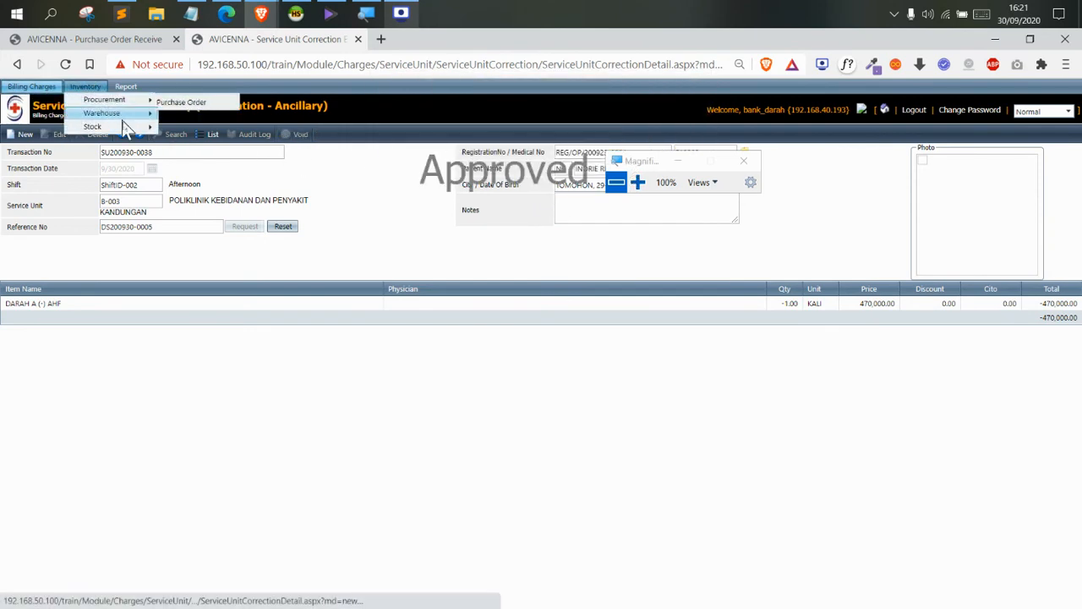
mouse_move(127, 127)
click(199, 142)
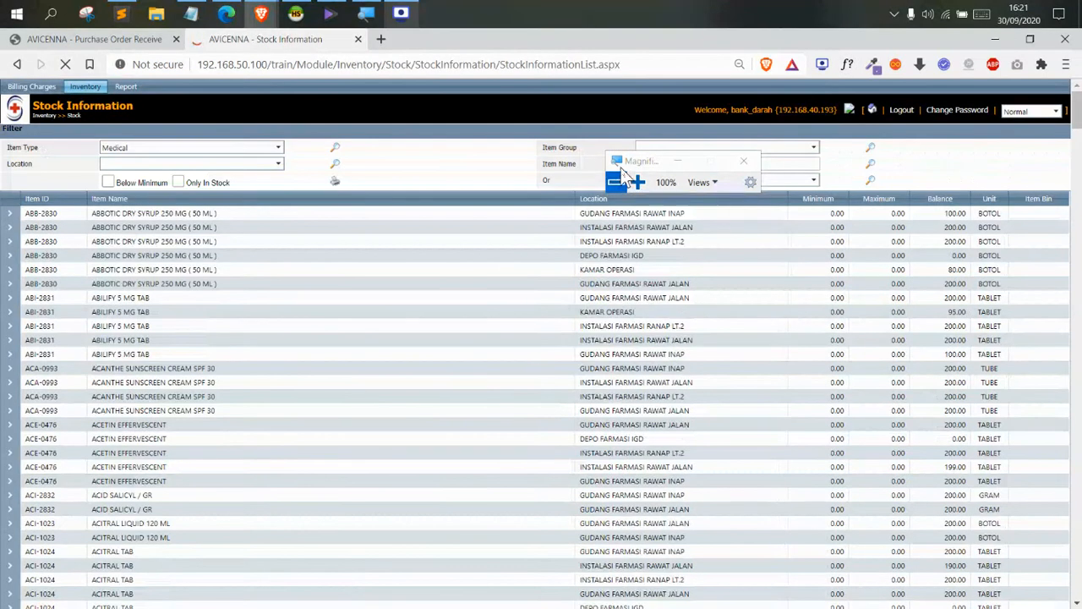
click(617, 162)
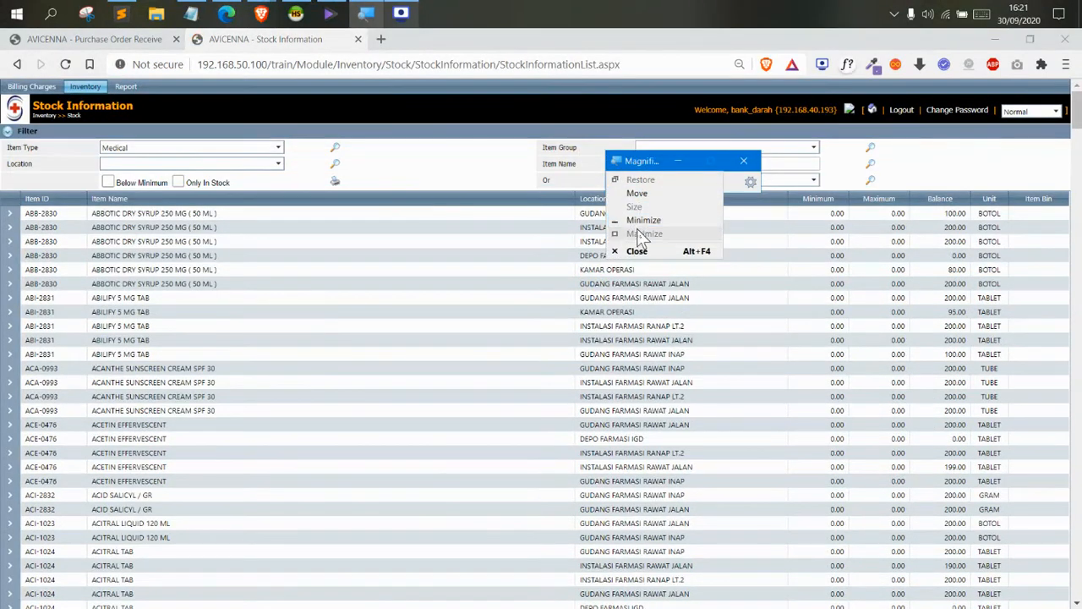
click(637, 192)
click(541, 174)
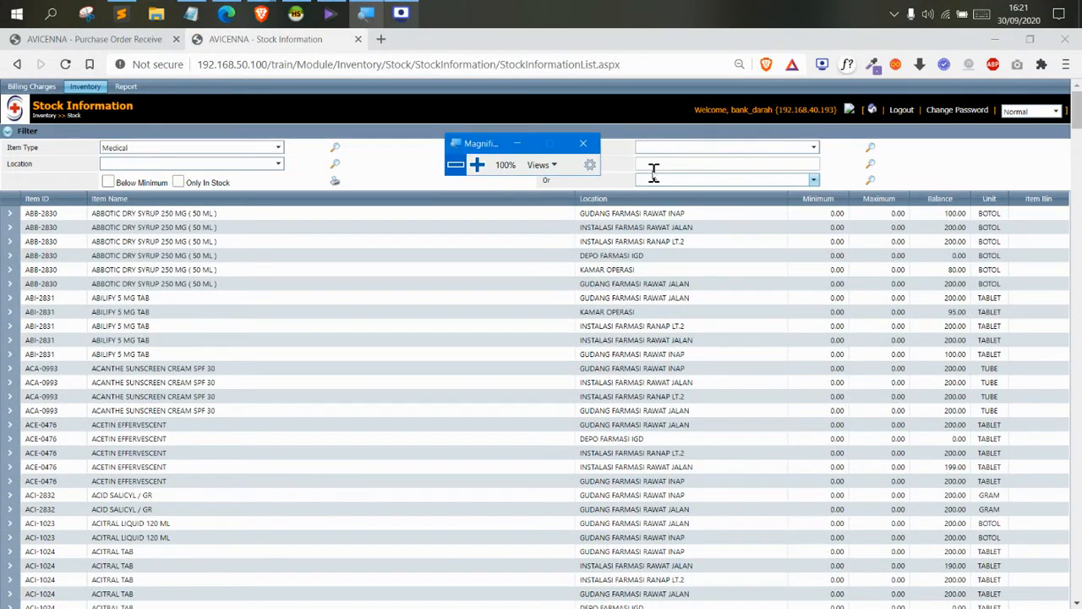
click(654, 165)
text(DARAH A (-) AHF)
click(869, 165)
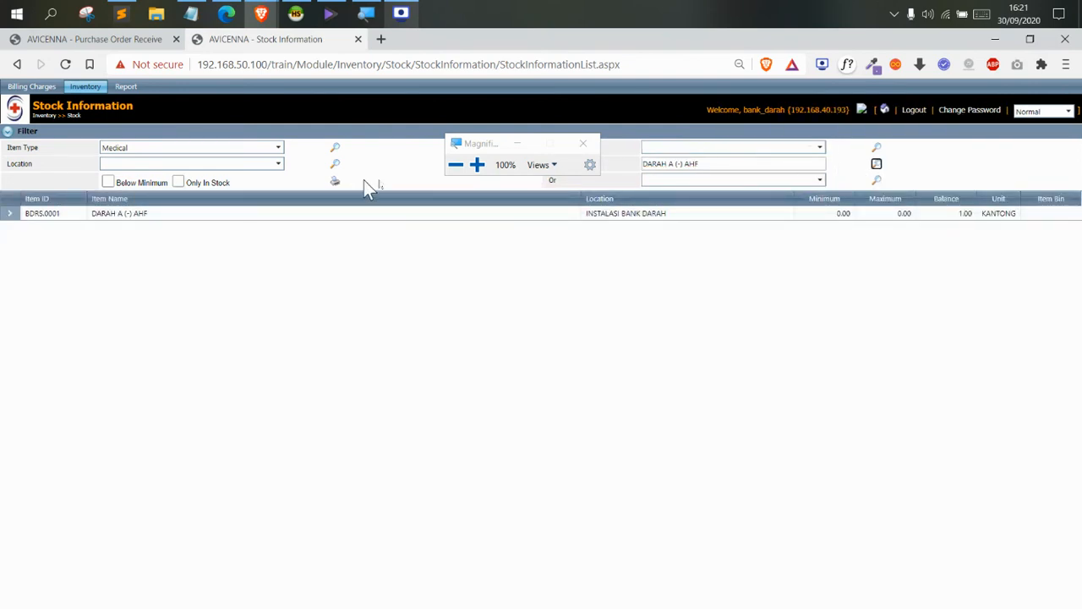
click(477, 166)
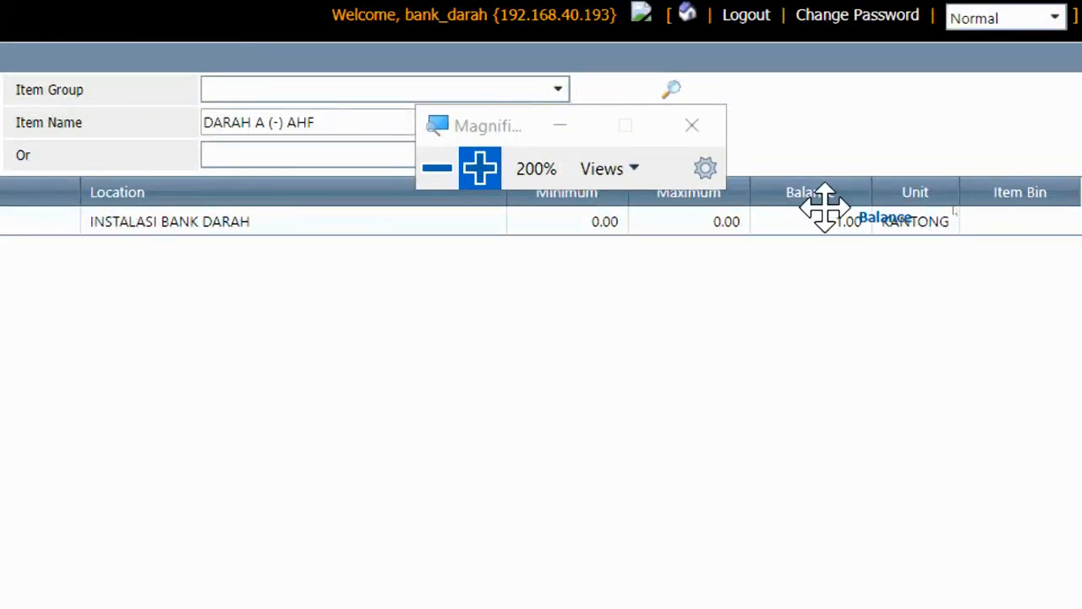
click(437, 168)
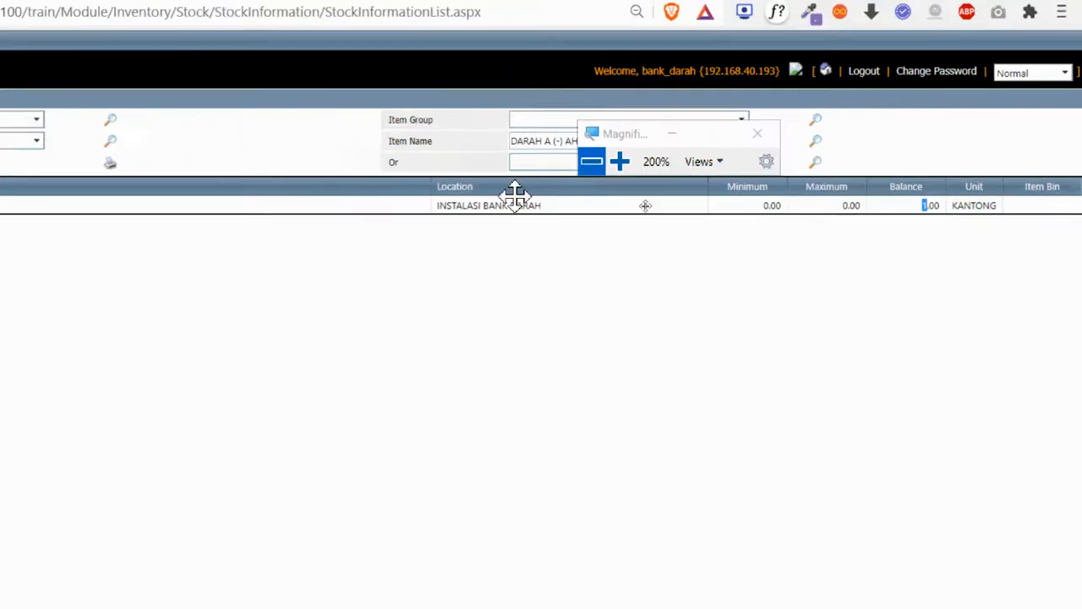
click(9, 214)
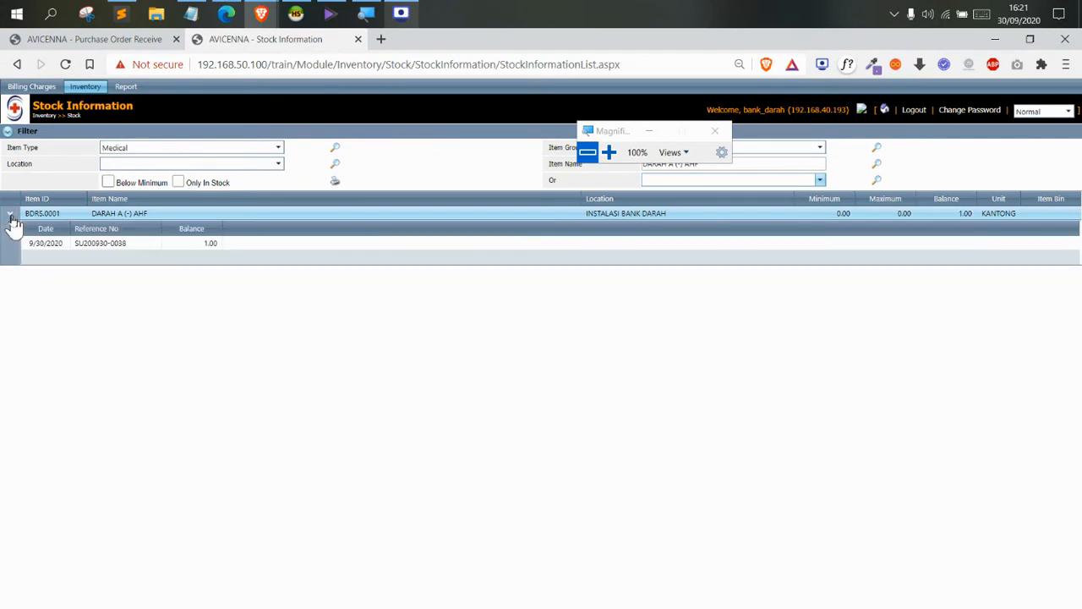
click(472, 251)
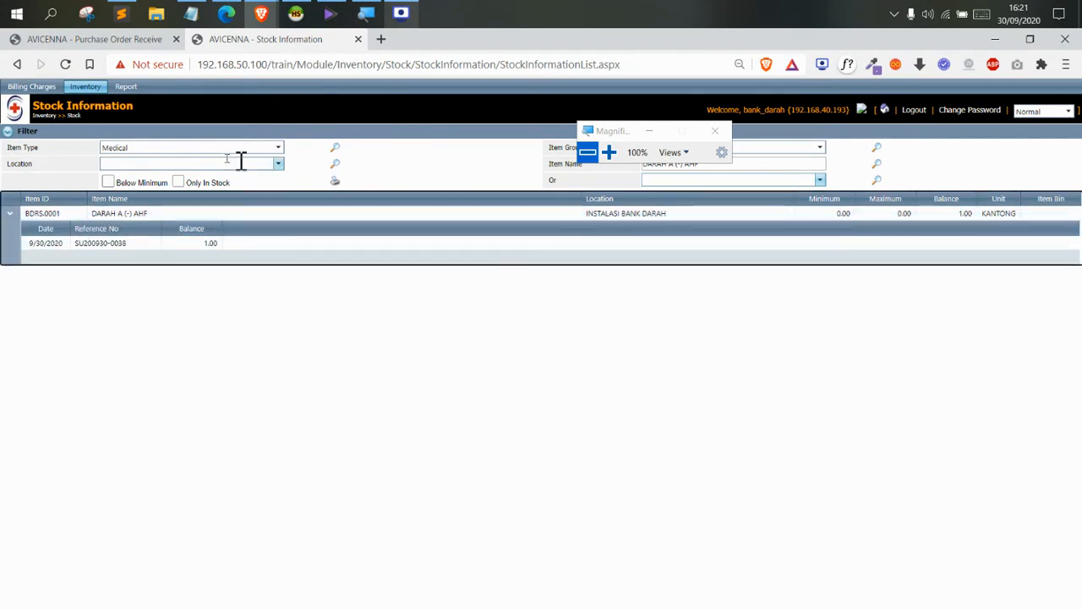
mouse_move(14, 88)
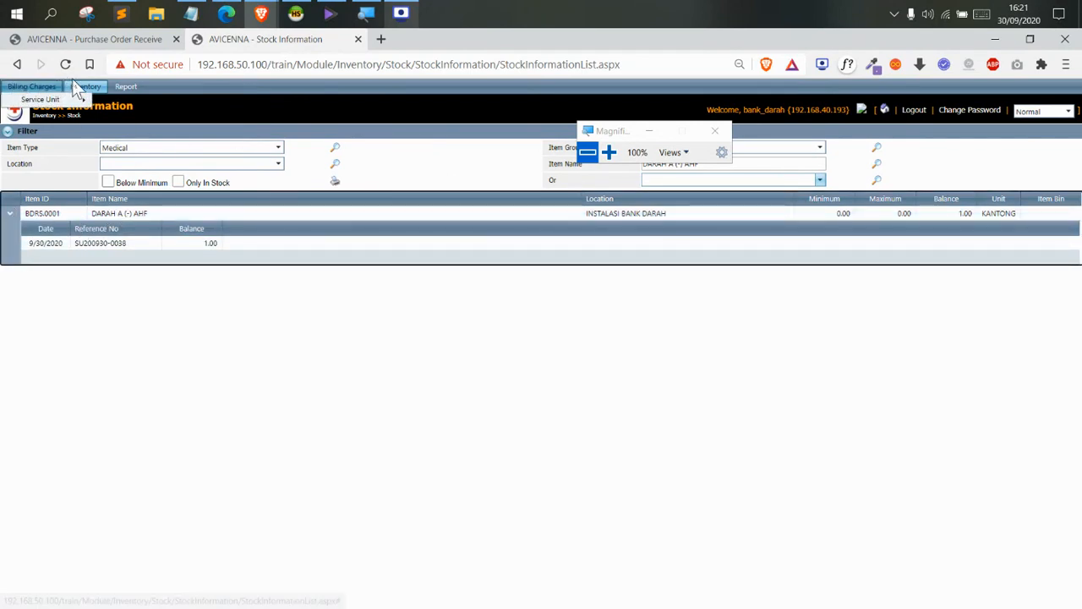
mouse_move(85, 86)
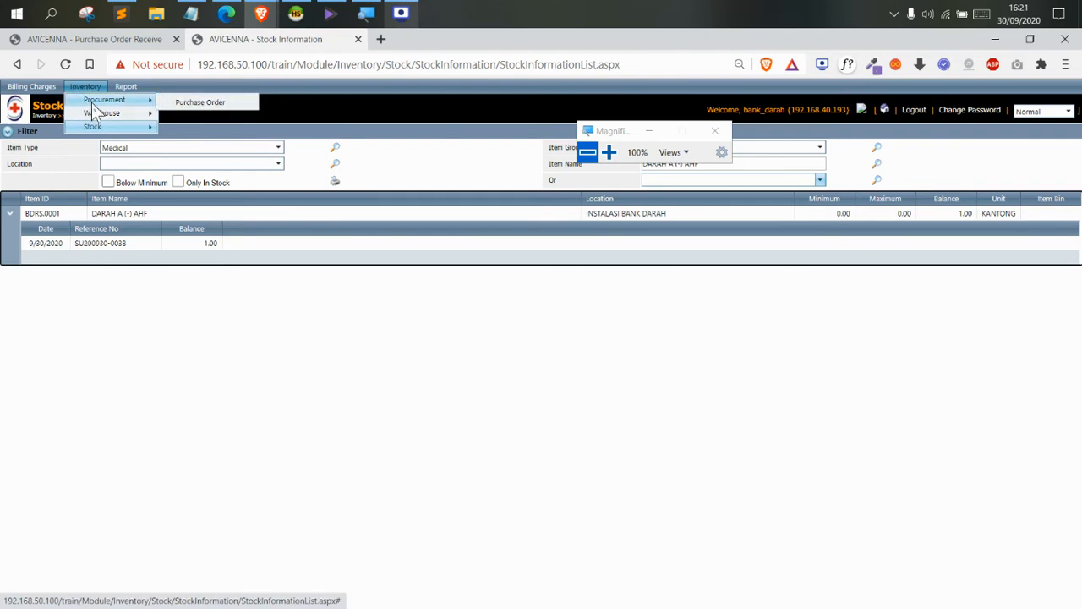
Navigate to Inventory > Warehouse > Inventory Issue Request, listing four INSTALASI BANK DARAH requests from 9/23–9/25/2020
click(403, 13)
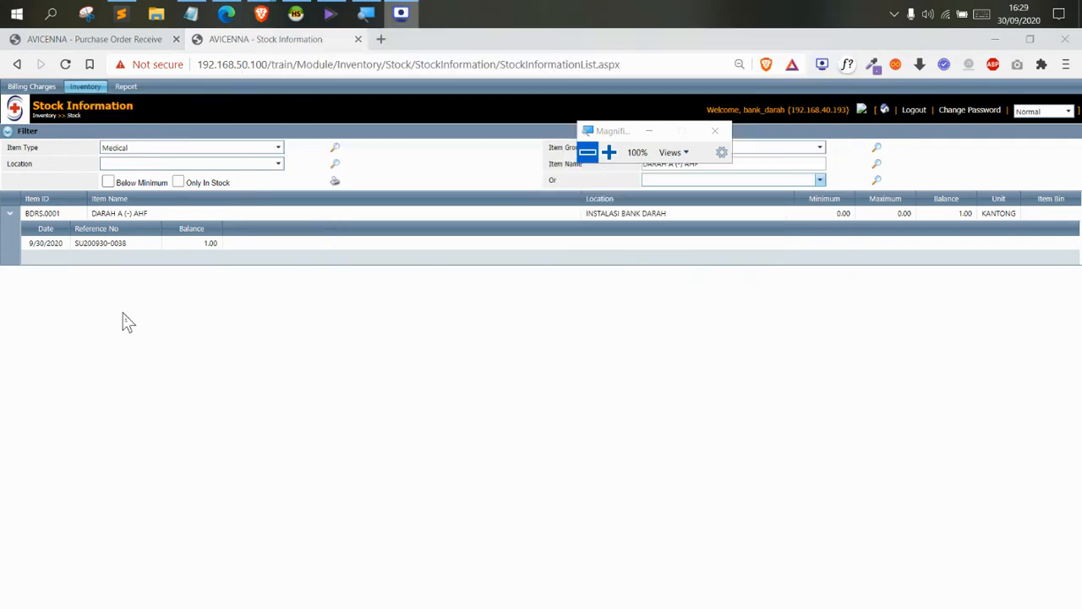
drag(613, 146, 412, 173)
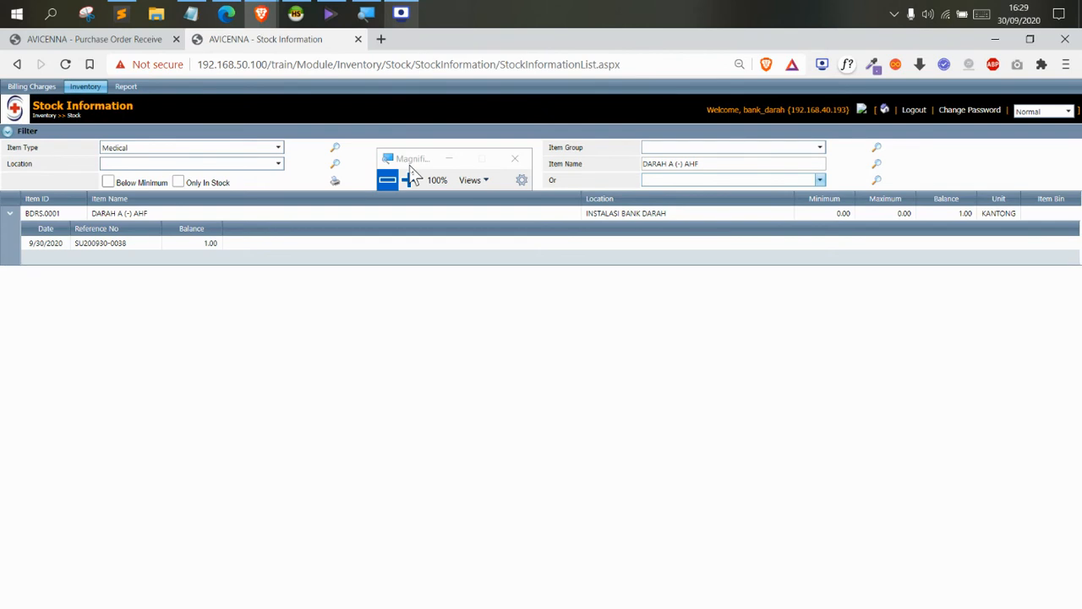
drag(404, 167, 382, 160)
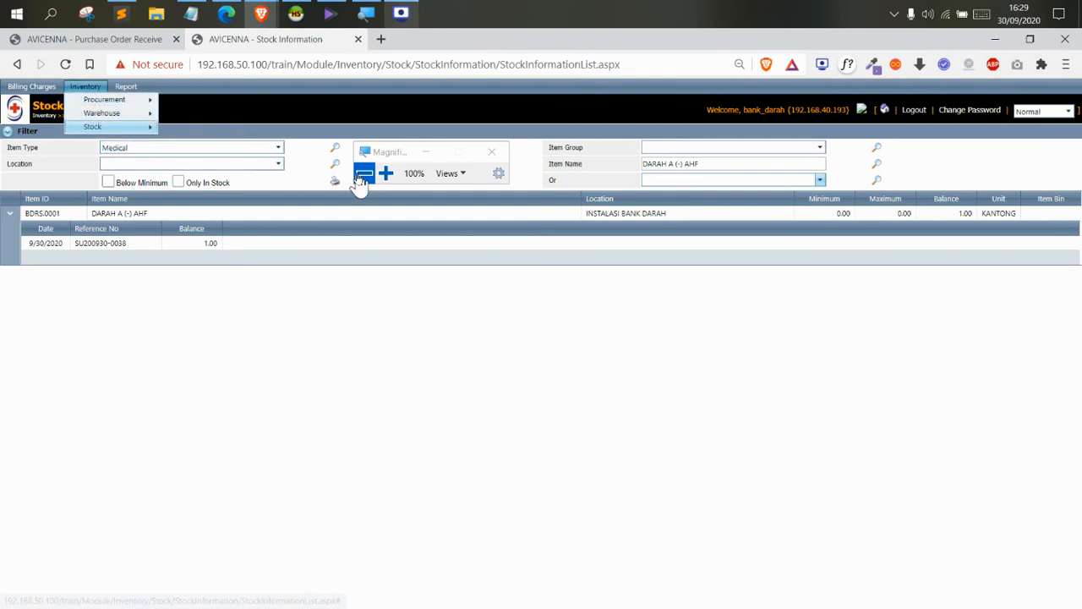
click(386, 174)
mouse_move(36, 89)
mouse_move(122, 68)
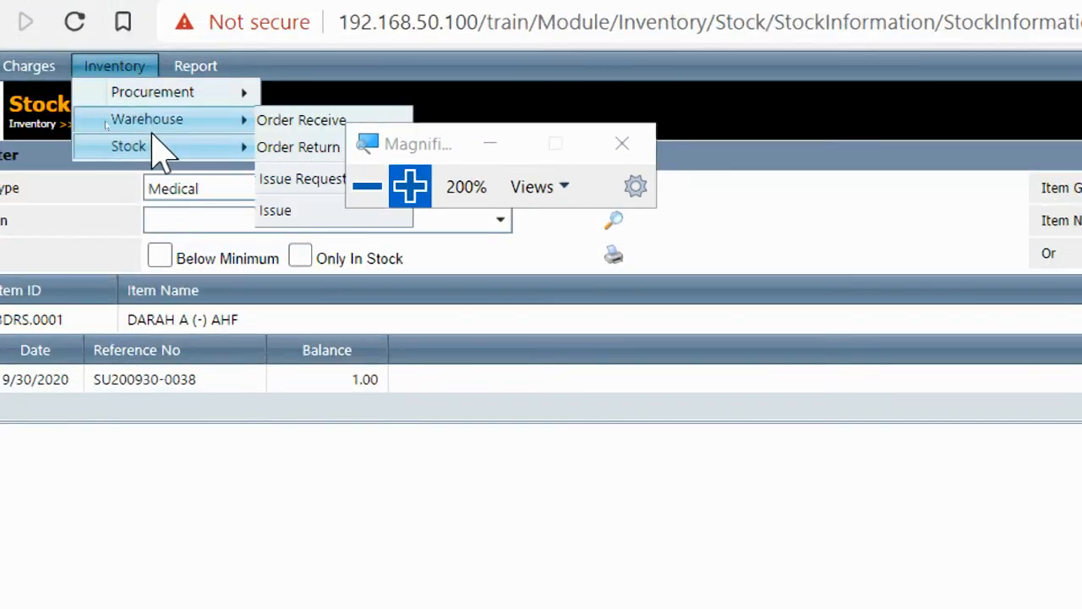
mouse_move(169, 152)
mouse_move(169, 126)
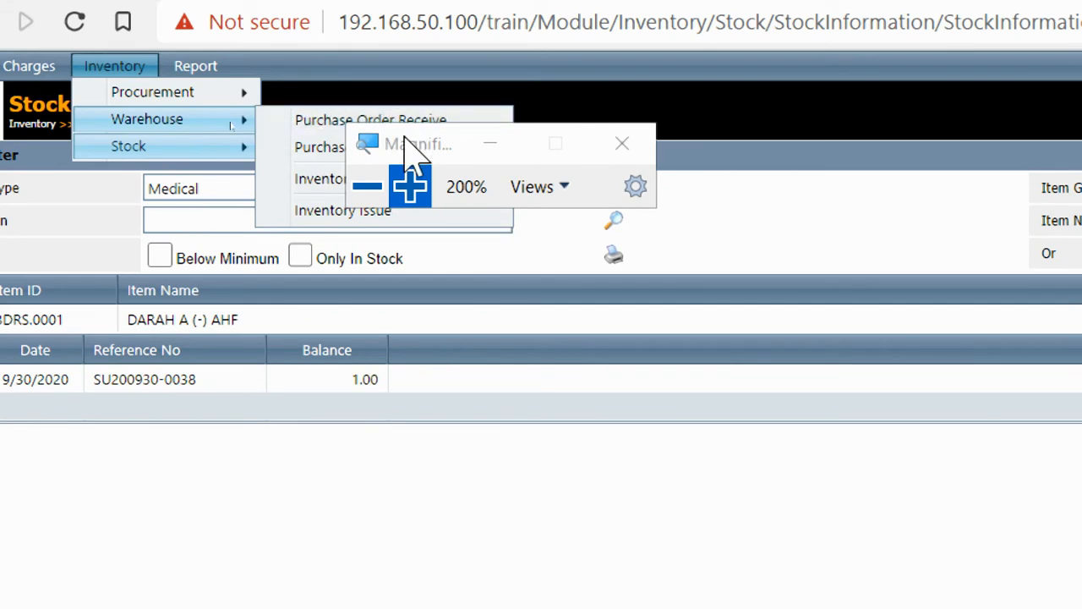
drag(406, 139, 538, 139)
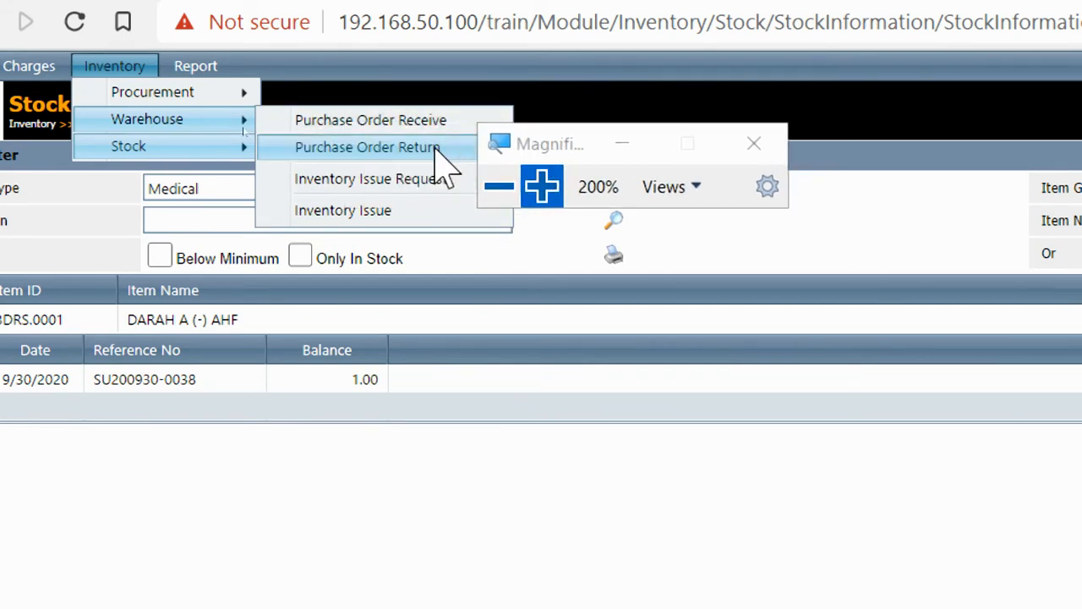
click(395, 195)
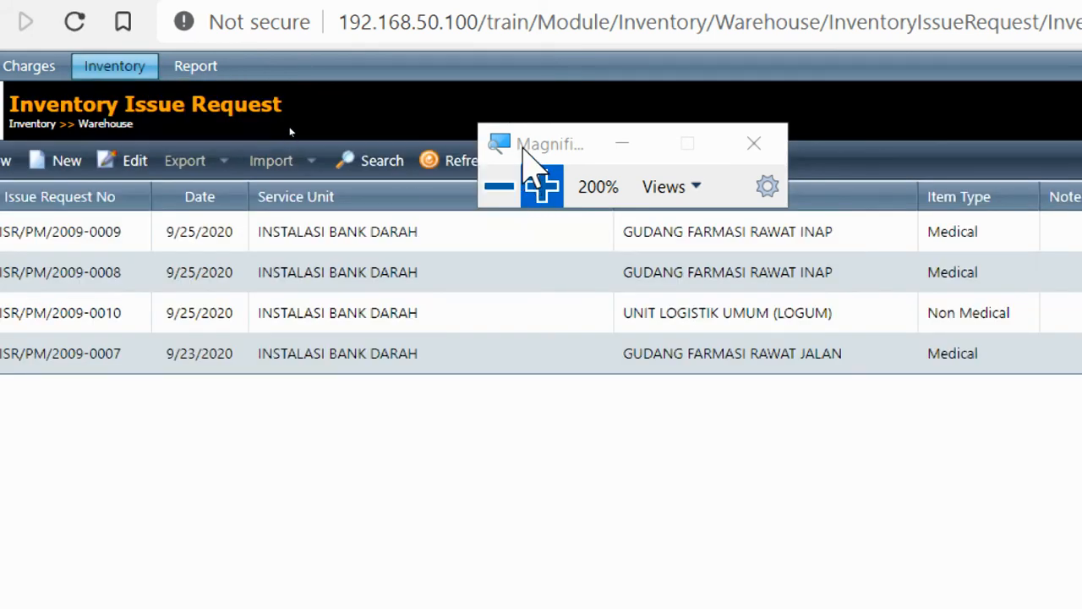
Look over existing request ISR/PM/2009-0009 in the issue request list
drag(522, 145, 477, 411)
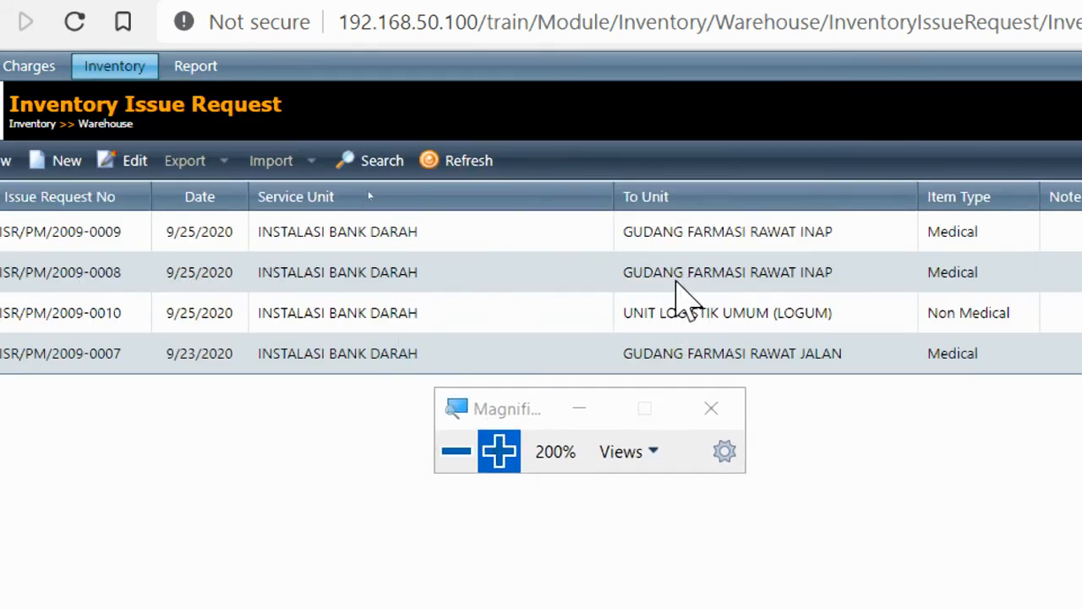
click(687, 237)
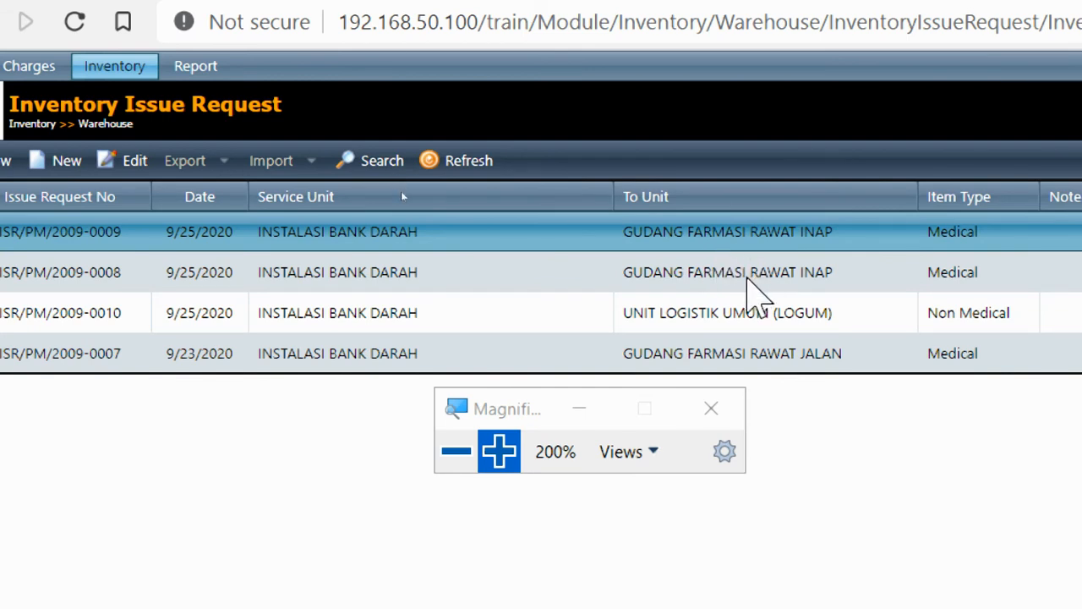
click(474, 452)
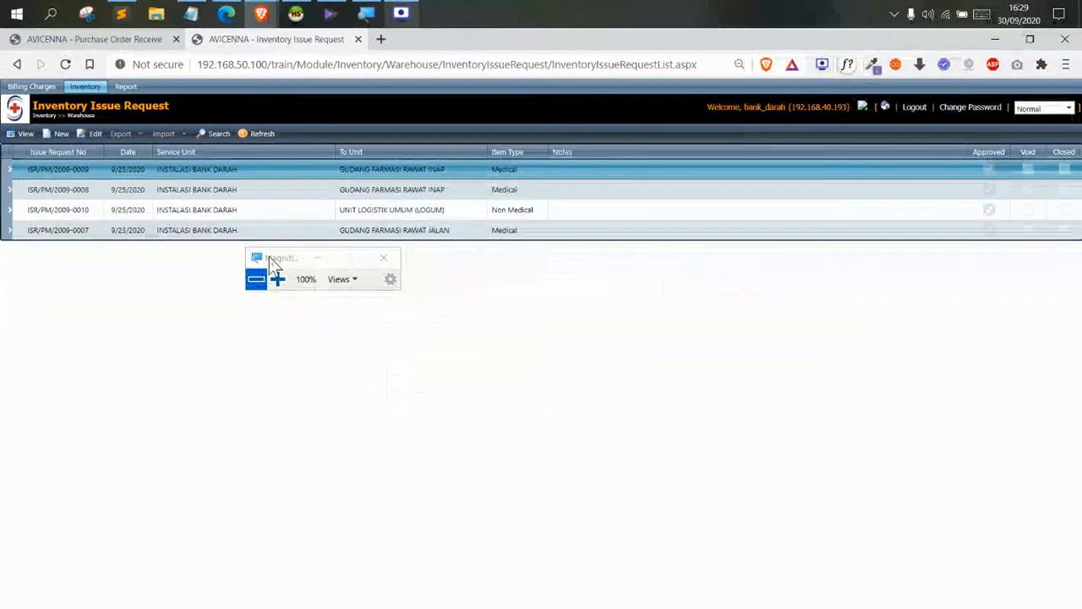
drag(261, 252, 383, 110)
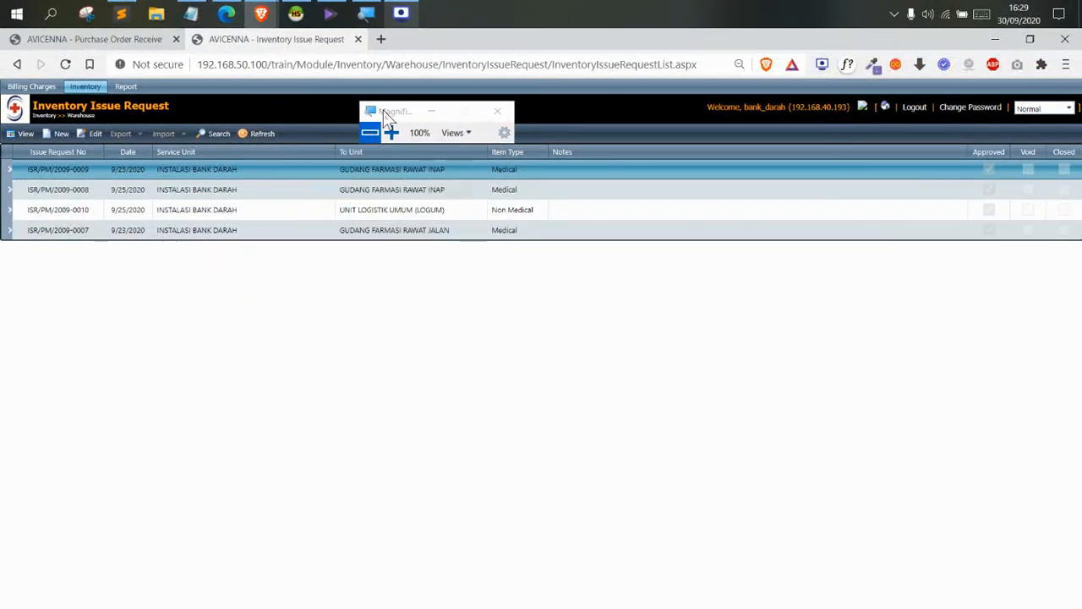
Create new request ISR/PM/2009-0014 with INSTALASI BANK DARAH as the service unit
click(57, 135)
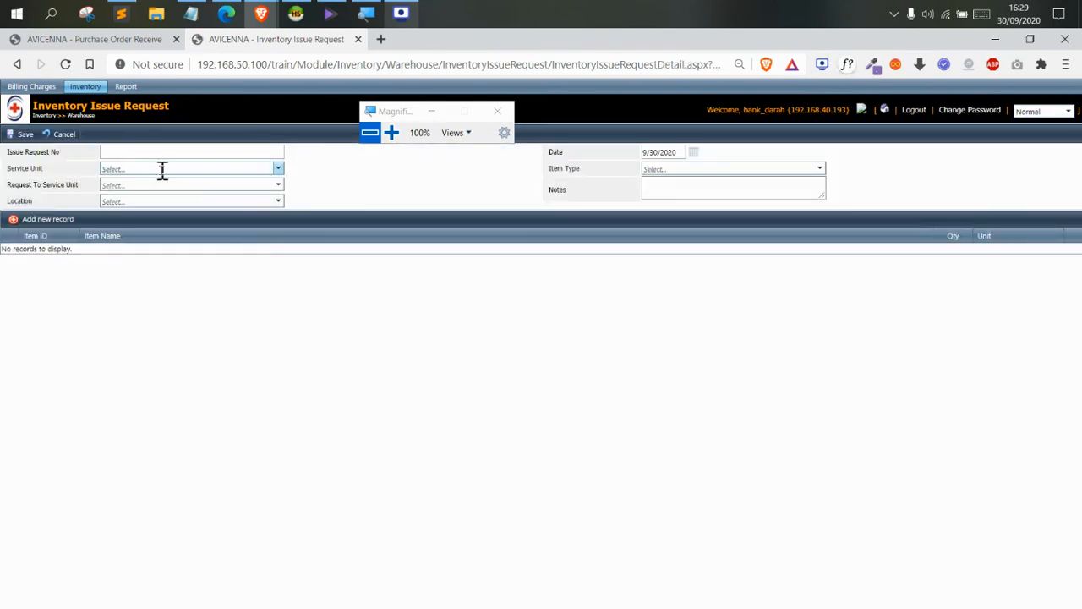
click(162, 170)
click(164, 193)
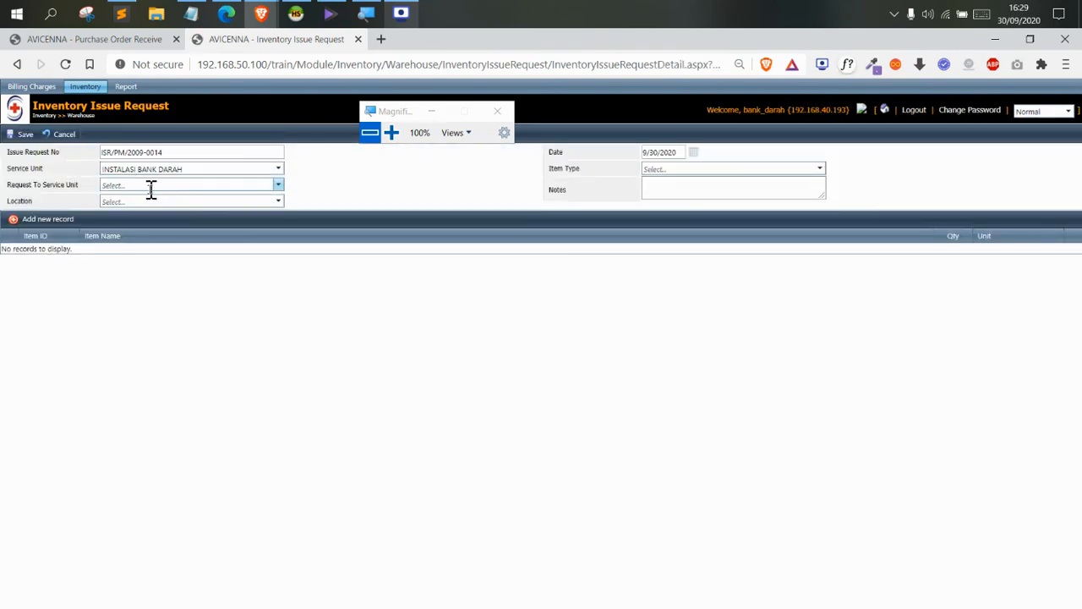
click(151, 186)
click(390, 132)
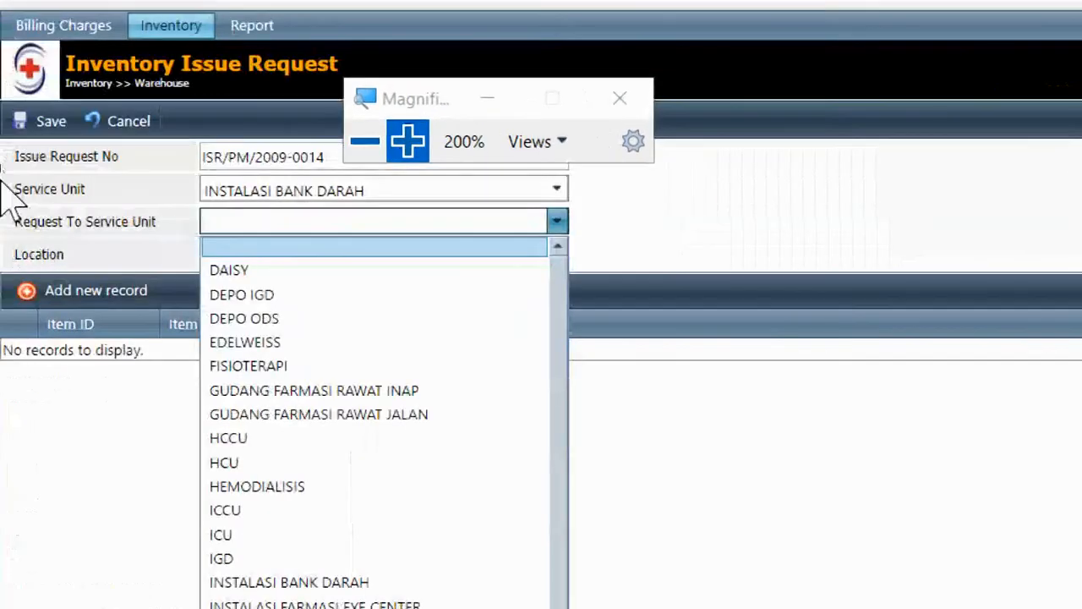
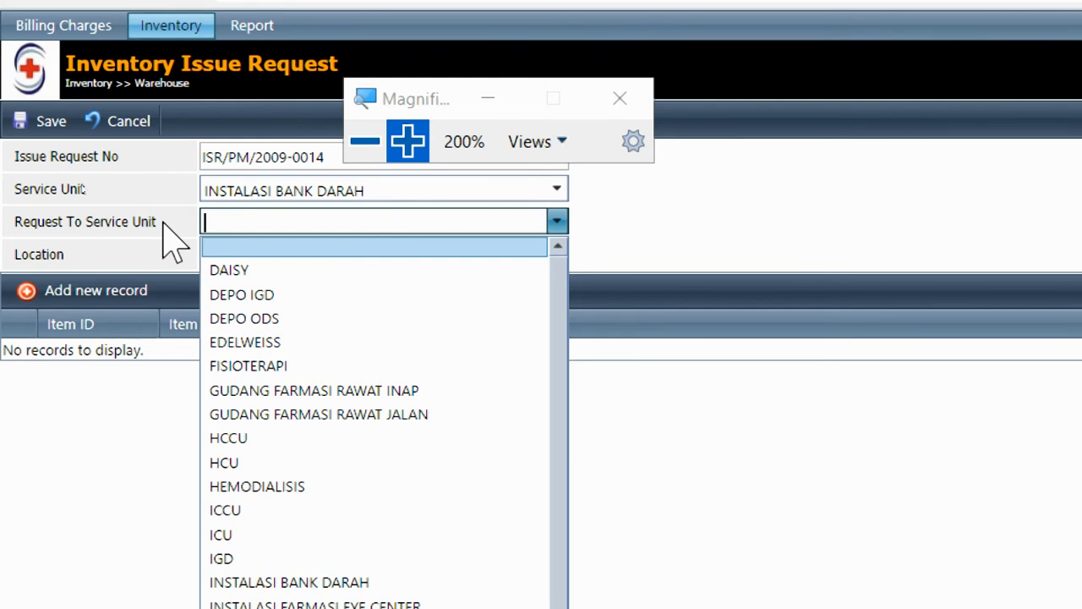
Request from GUDANG FARMASI RAWAT JALAN via a 'farm' search, discarding a premature empty item line
text(farm)
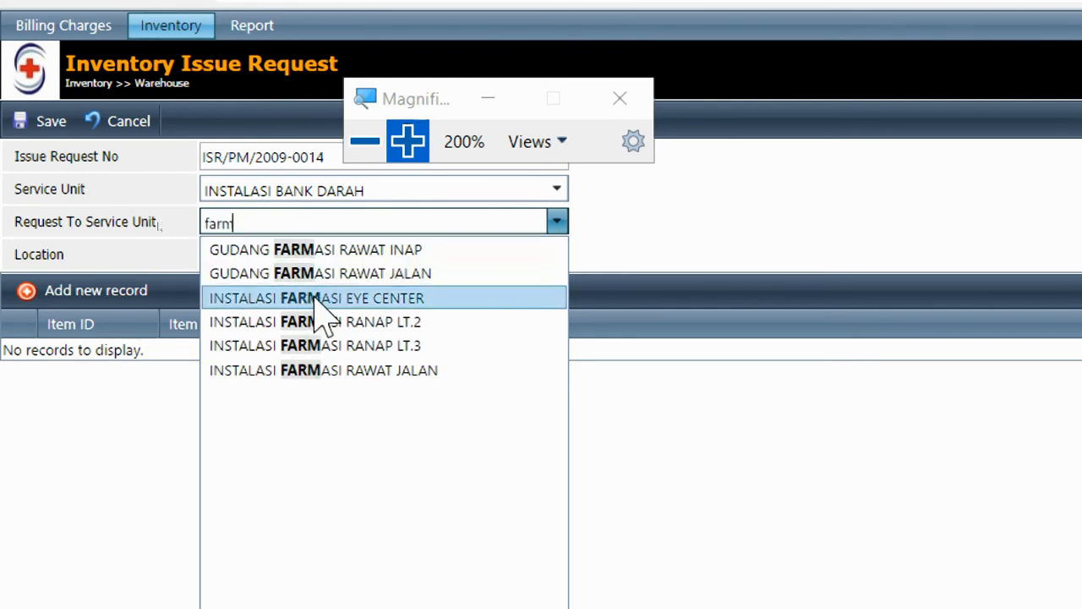
click(365, 273)
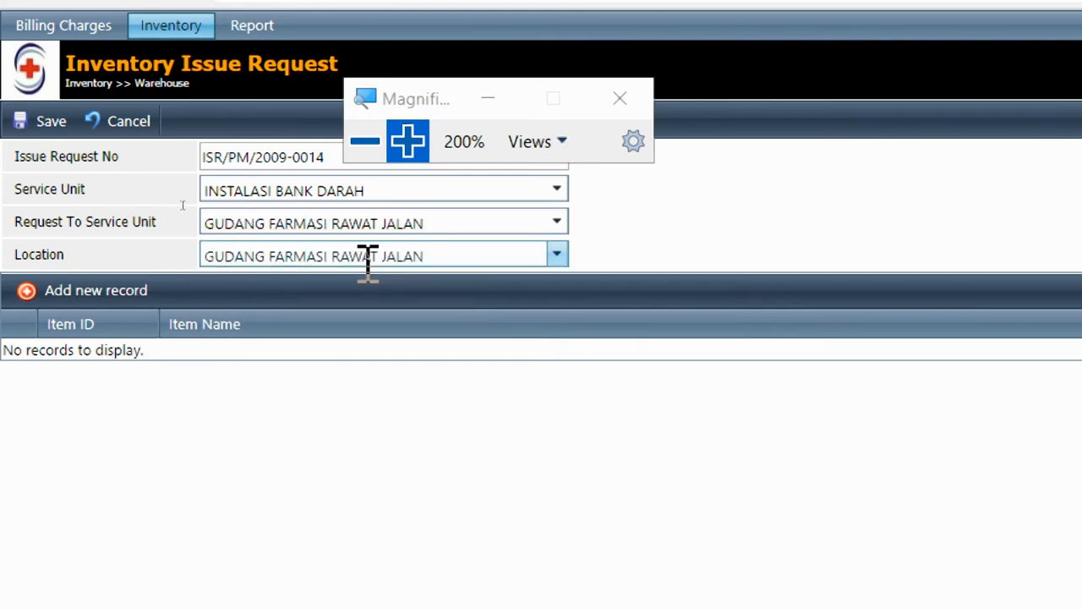
click(85, 298)
click(305, 375)
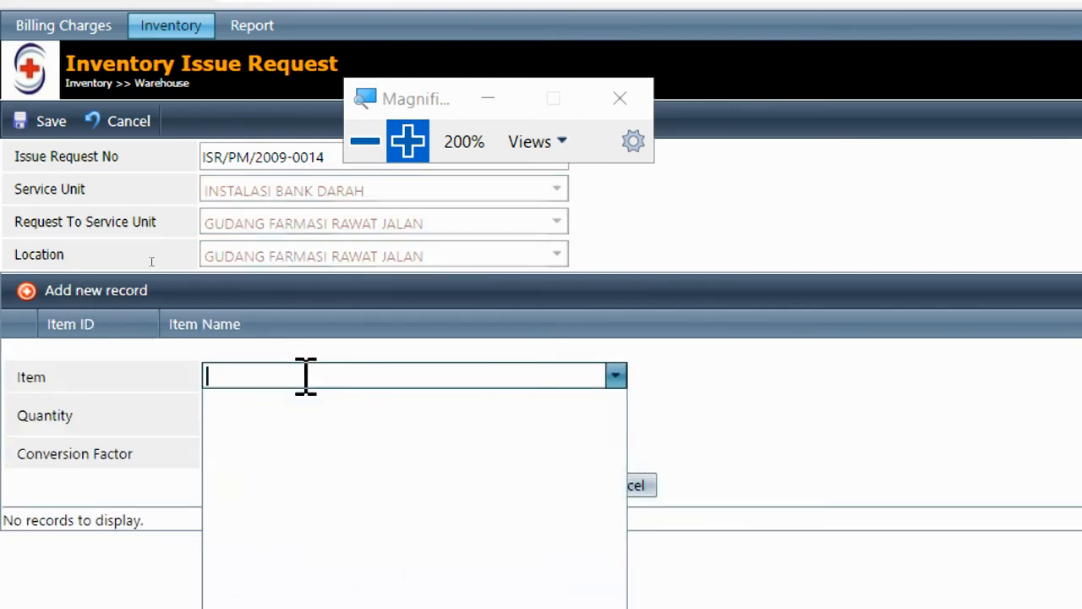
click(645, 485)
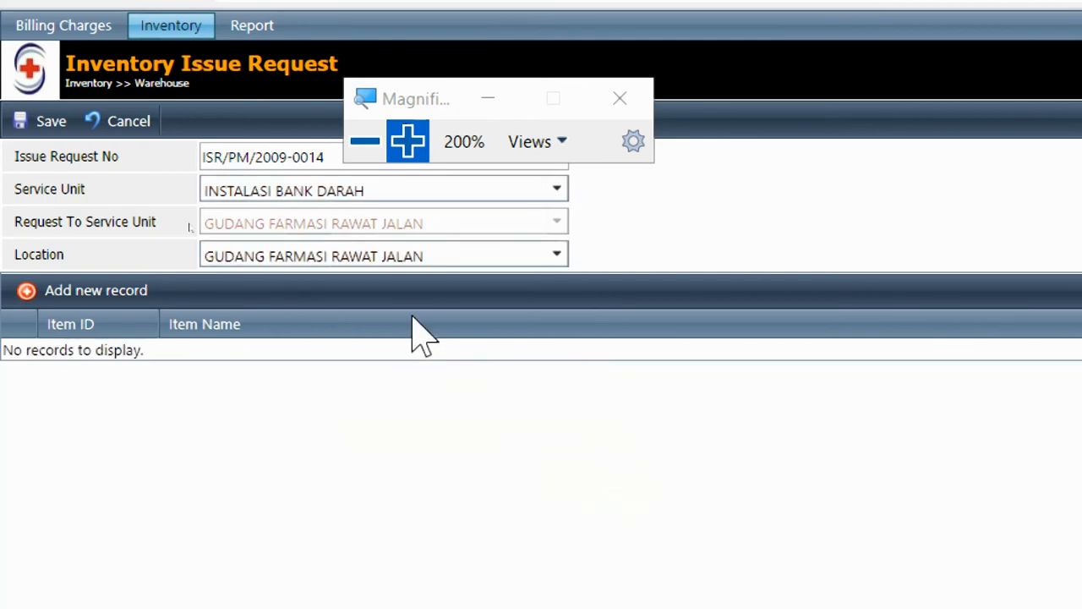
Set the request's Item Type to Medical and begin a new item line
click(364, 142)
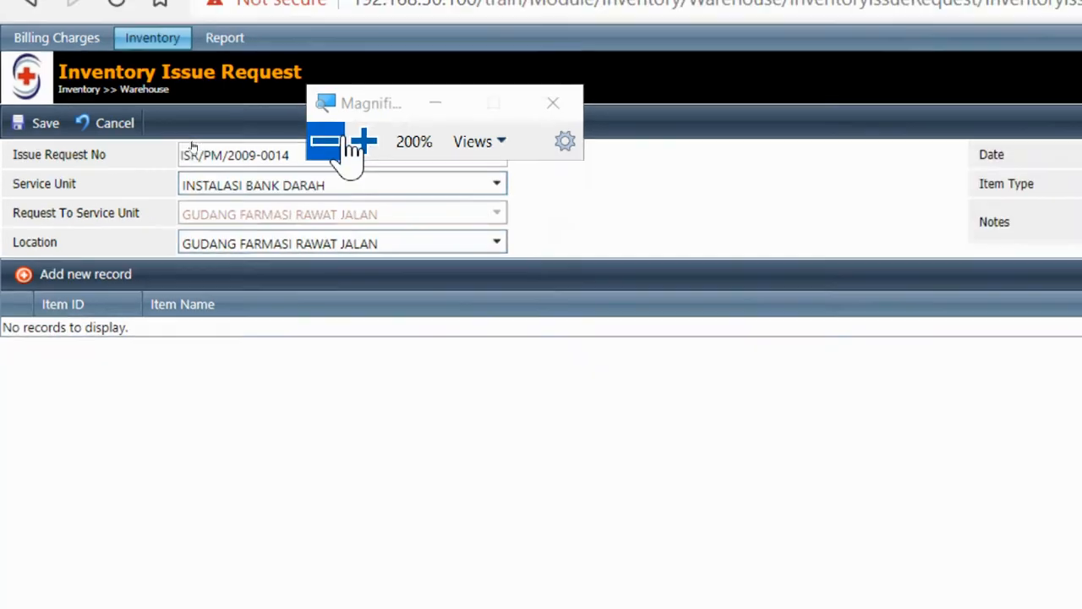
click(665, 171)
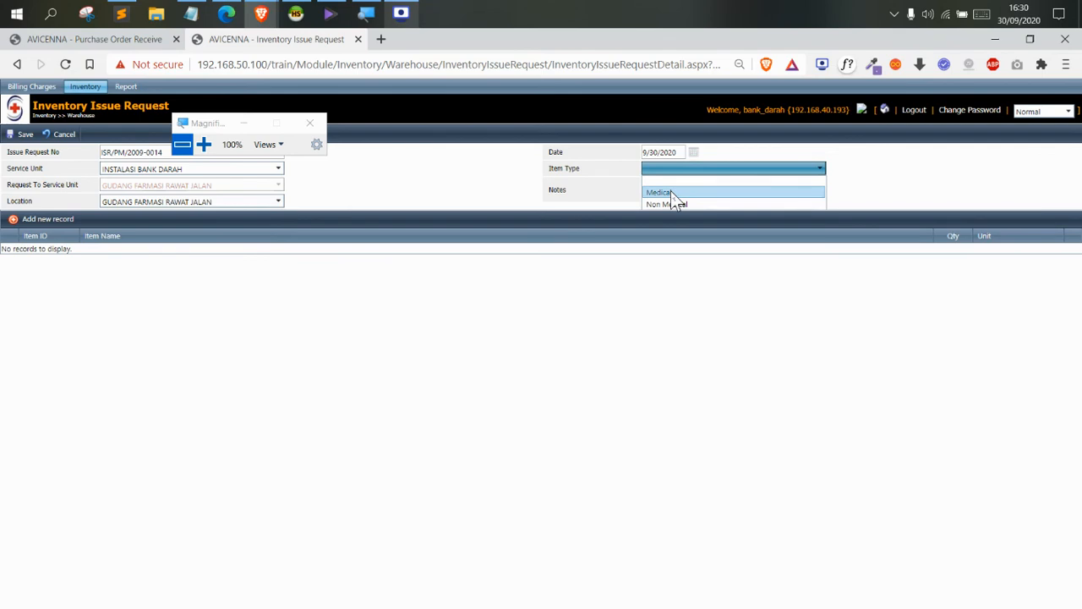
click(671, 192)
click(59, 220)
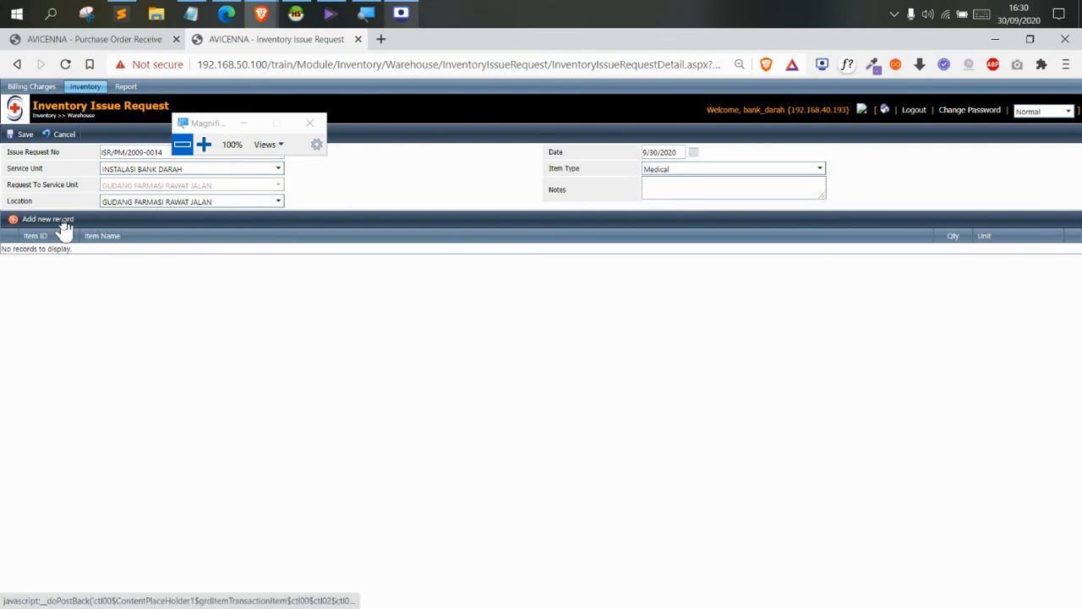
Add ALK KACA MATA BAYI BLUE LIGHT UK. M (searched 'kaca') as the first item line
click(167, 260)
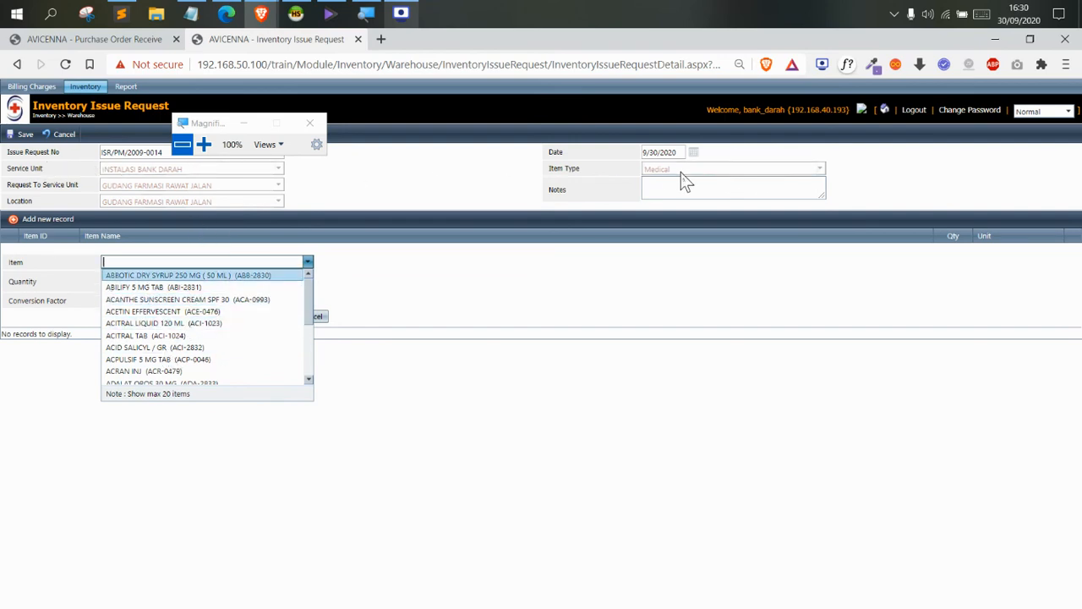
drag(674, 174, 655, 169)
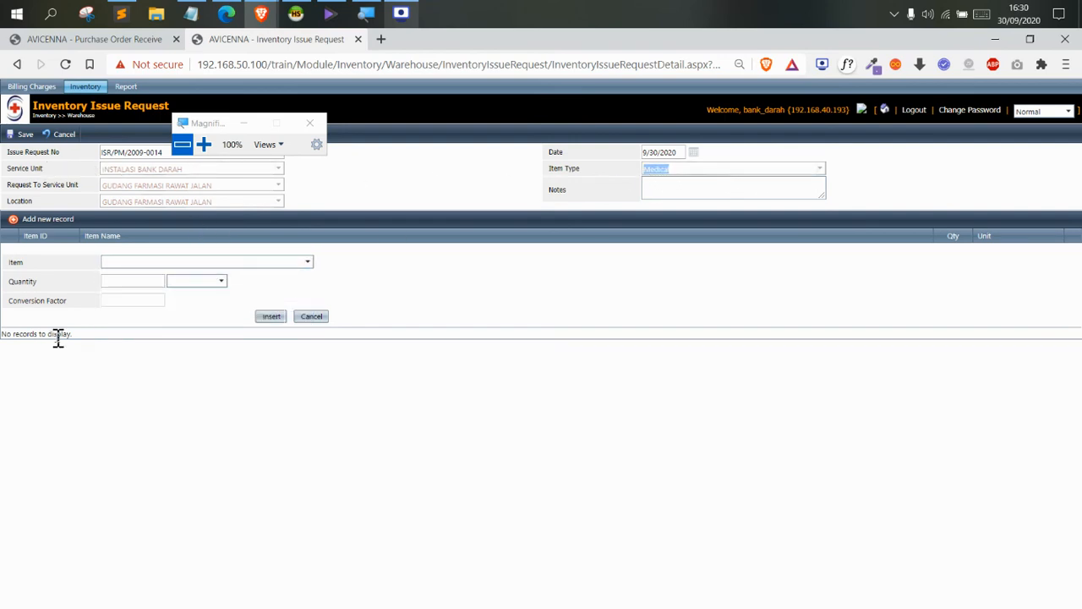
click(203, 144)
click(267, 330)
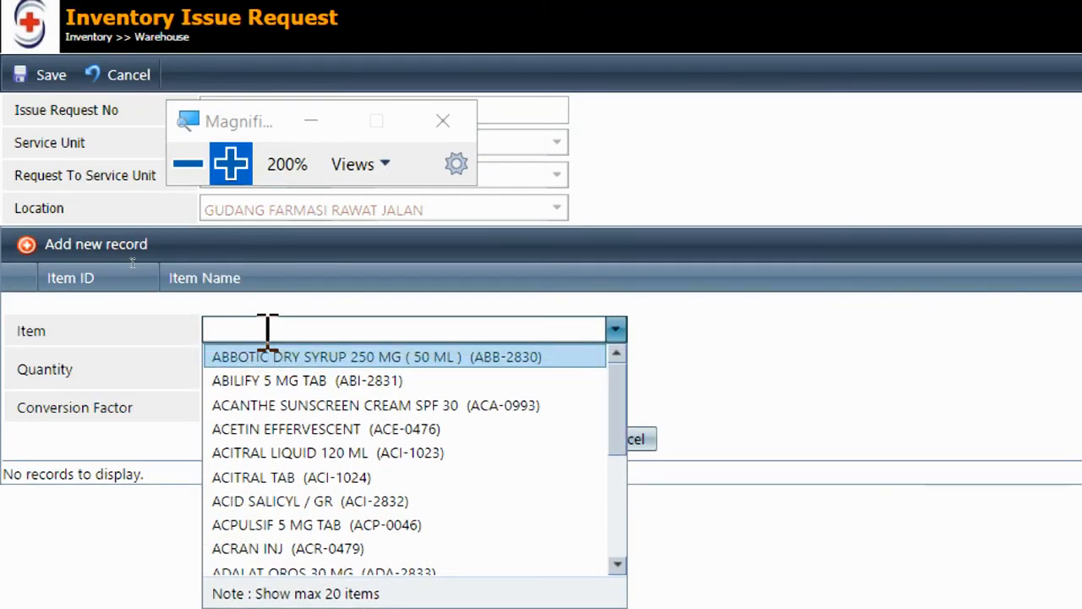
text(kaca)
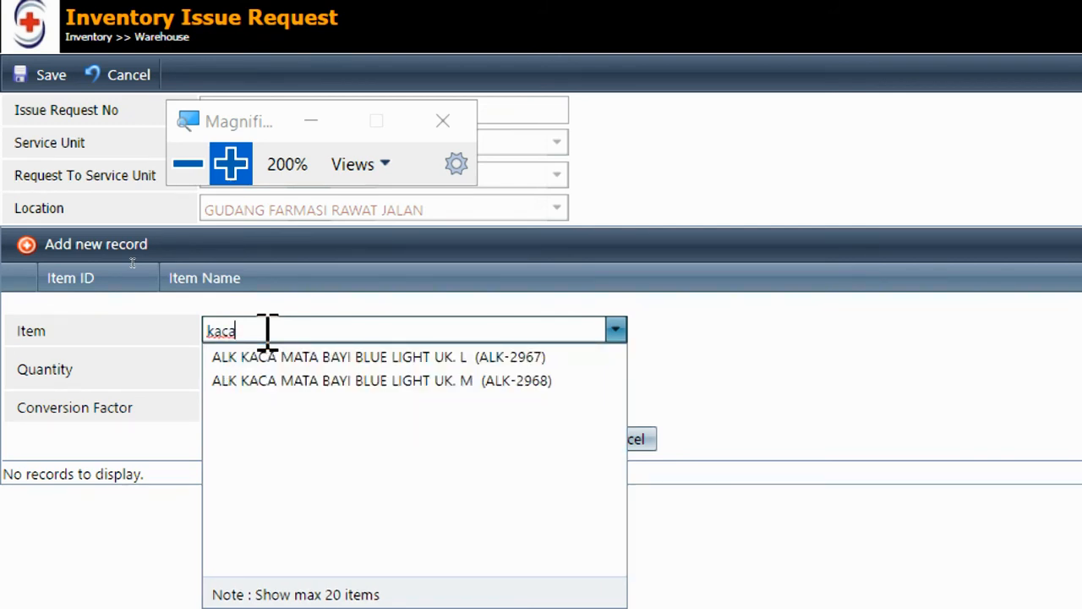
click(317, 381)
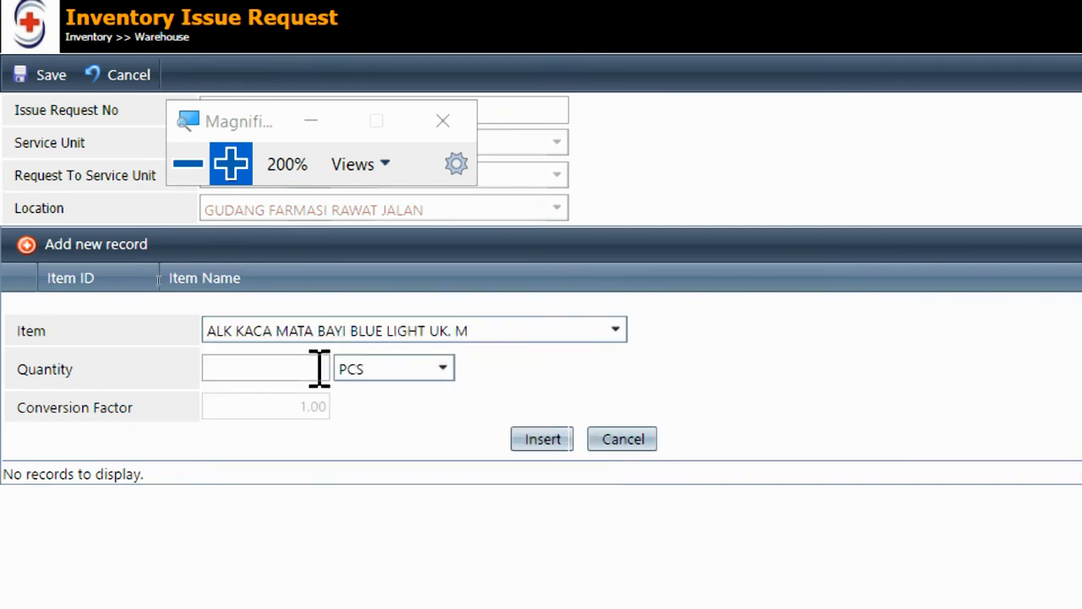
click(319, 367)
click(543, 440)
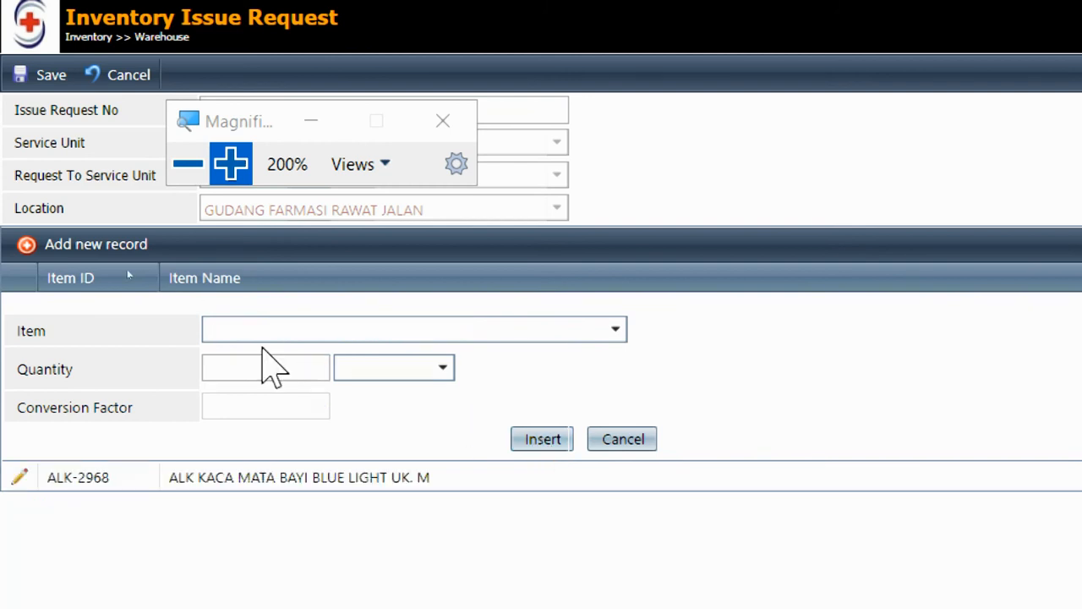
Add AERIUS SYR 60 ML with quantity 1 as the second item line
click(232, 330)
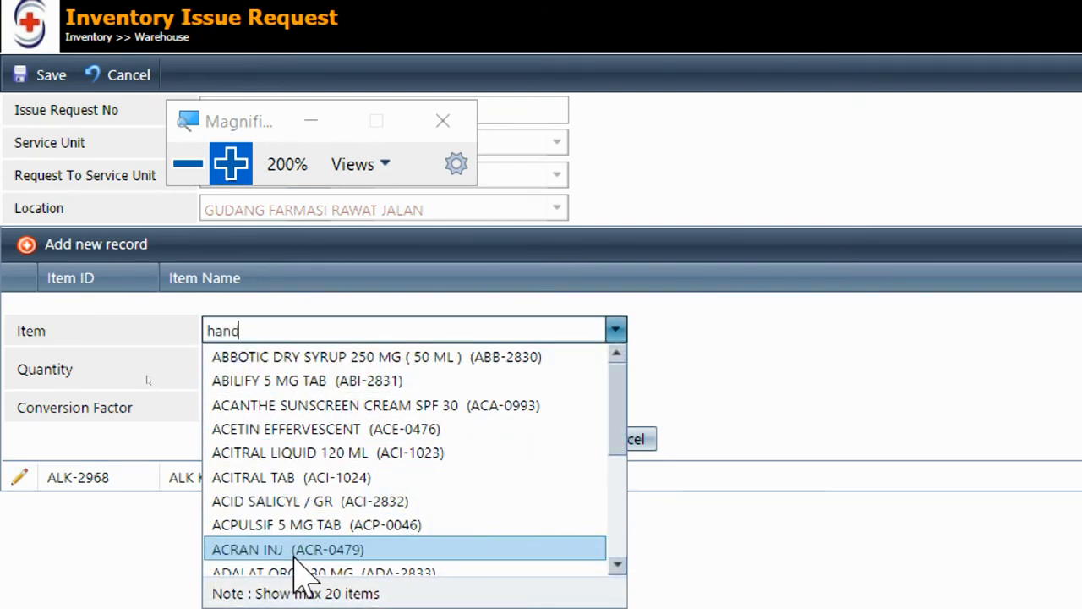
key(BackSpace)
key(BackSpace)
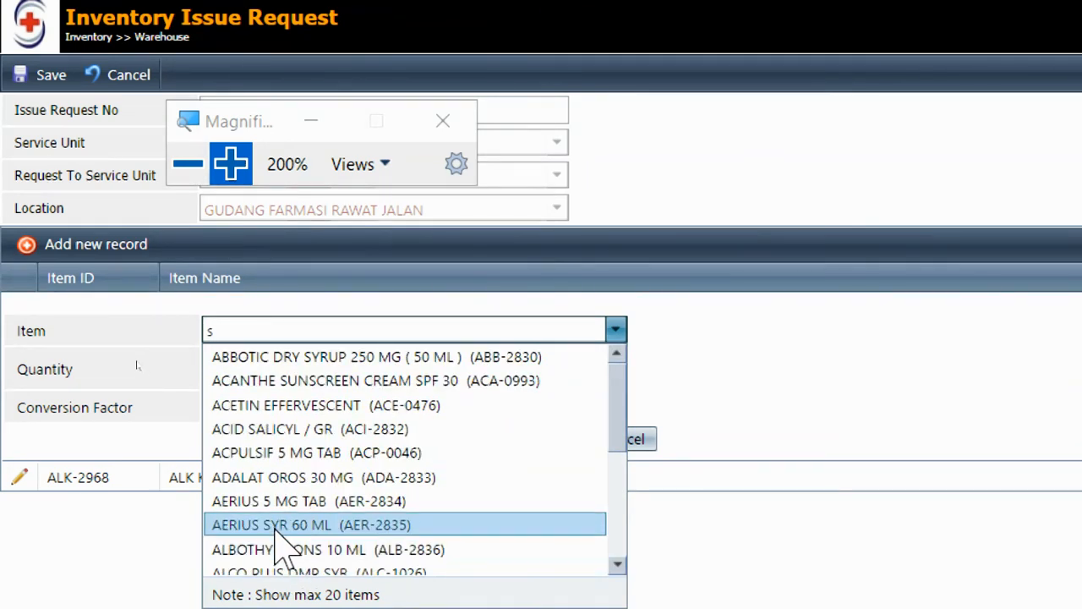
click(279, 525)
click(242, 334)
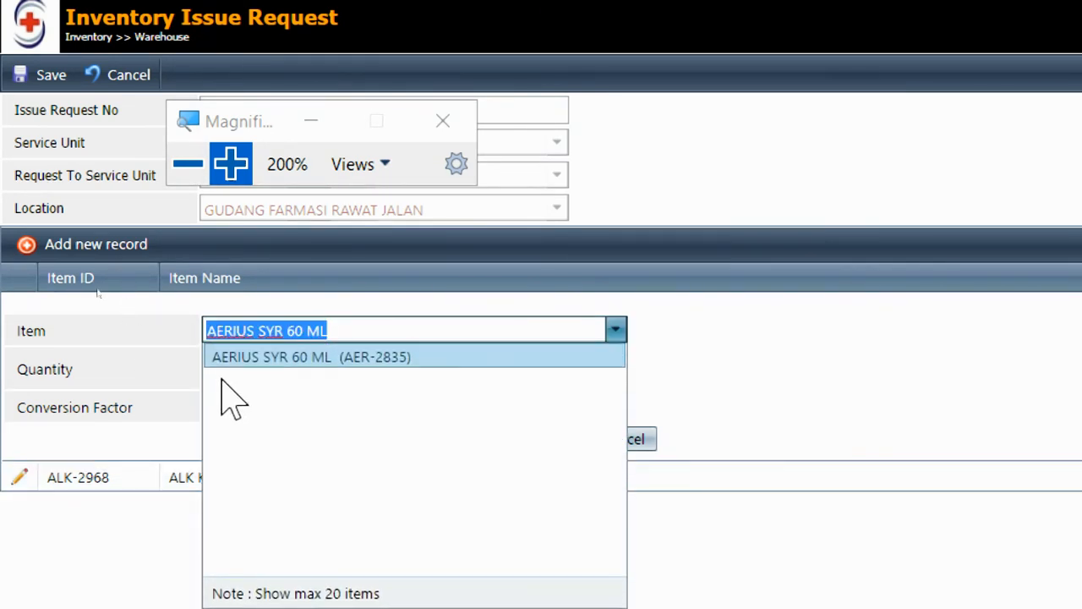
click(187, 375)
click(253, 372)
text(1)
click(516, 445)
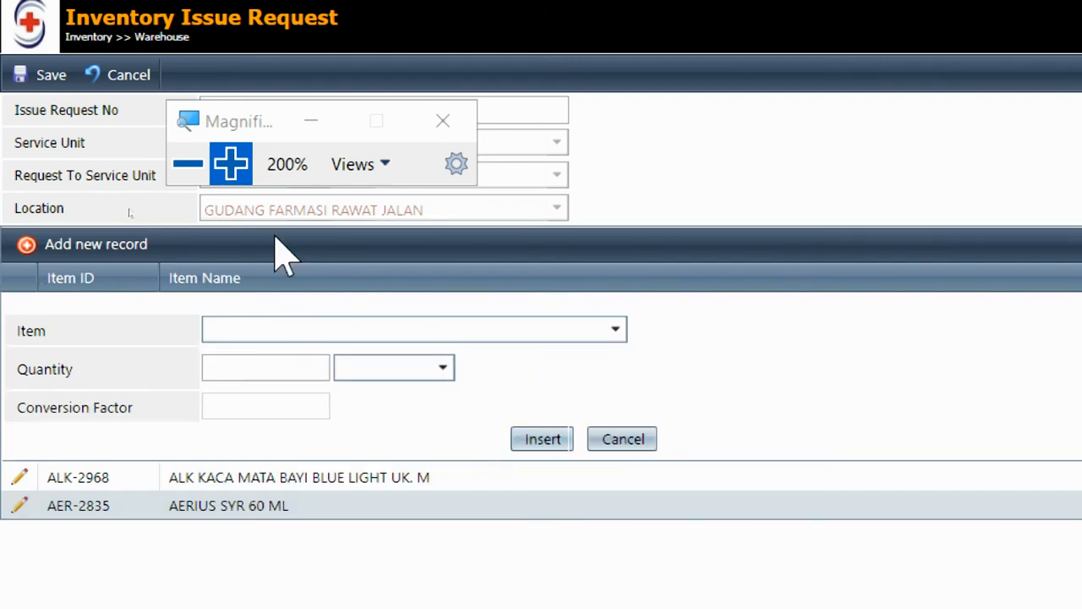
click(188, 163)
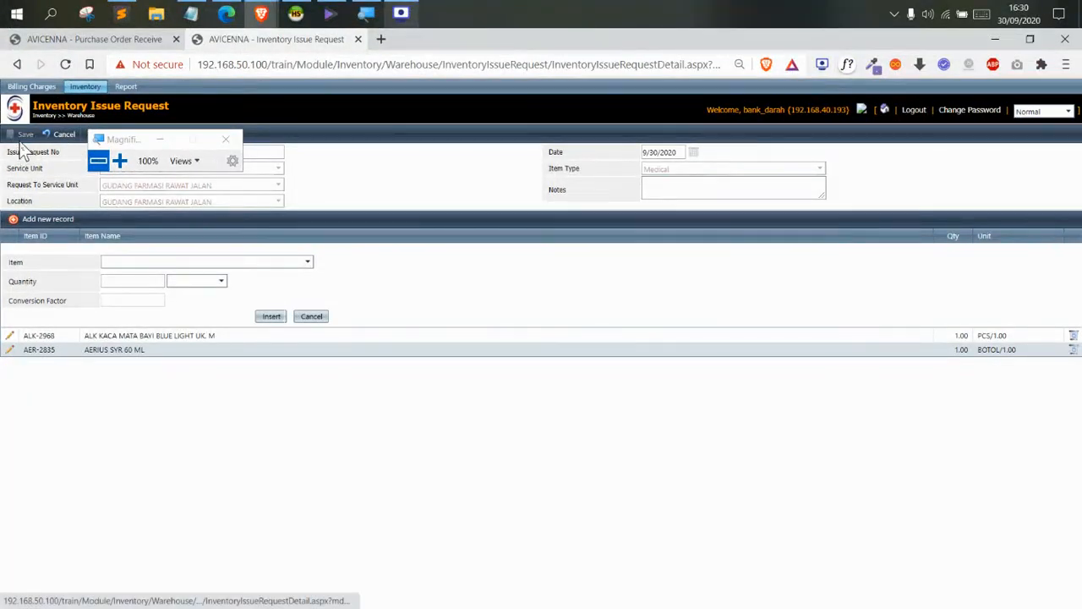
Save ISR/PM/2009-0014, confirm its approval, and return to the issue request list
click(24, 135)
click(301, 134)
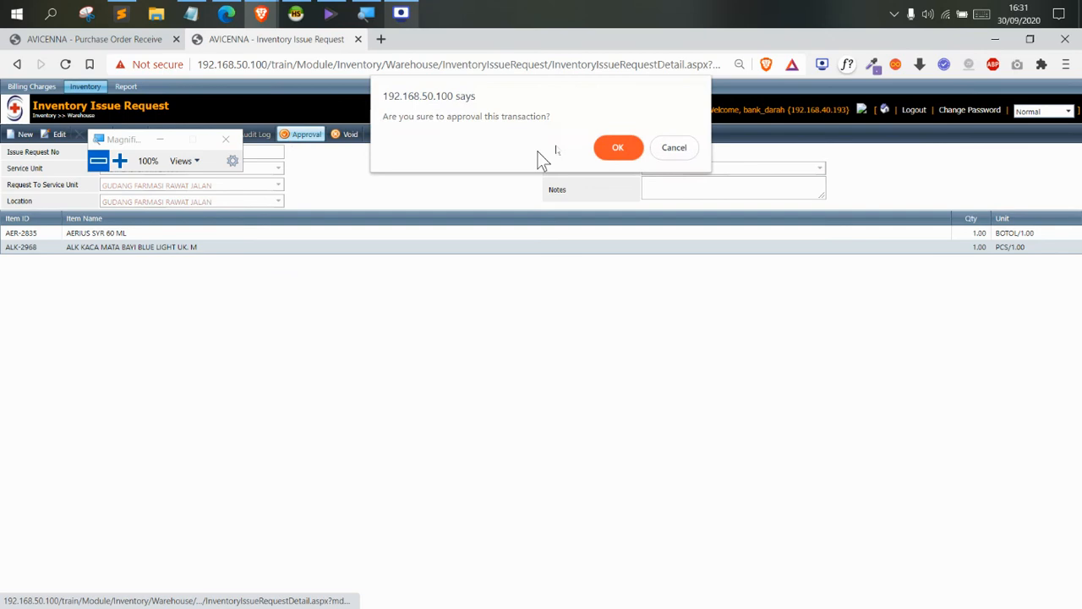
click(632, 146)
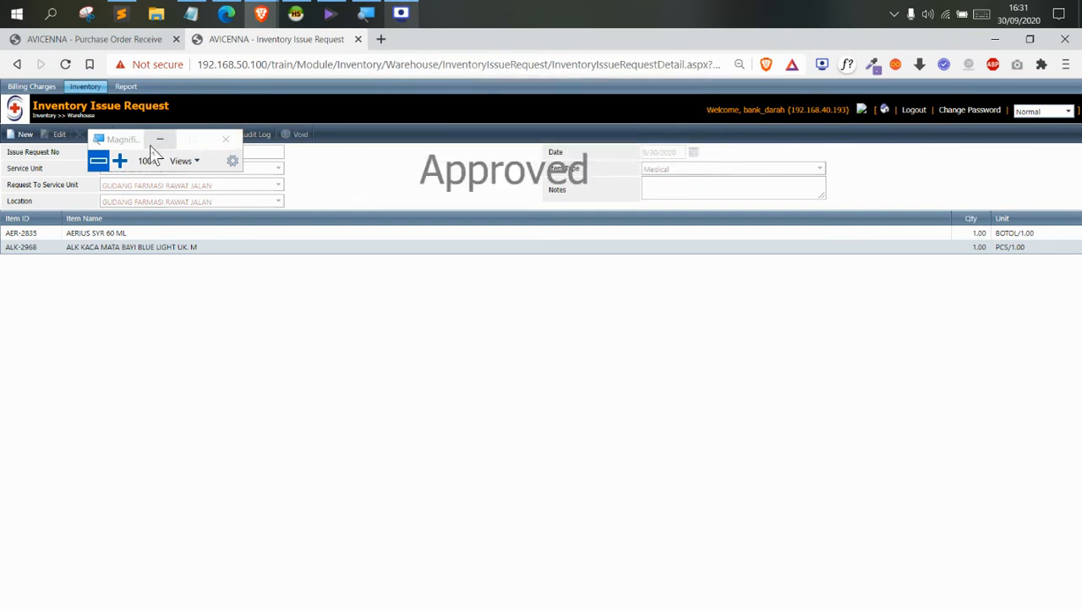
drag(124, 145, 328, 174)
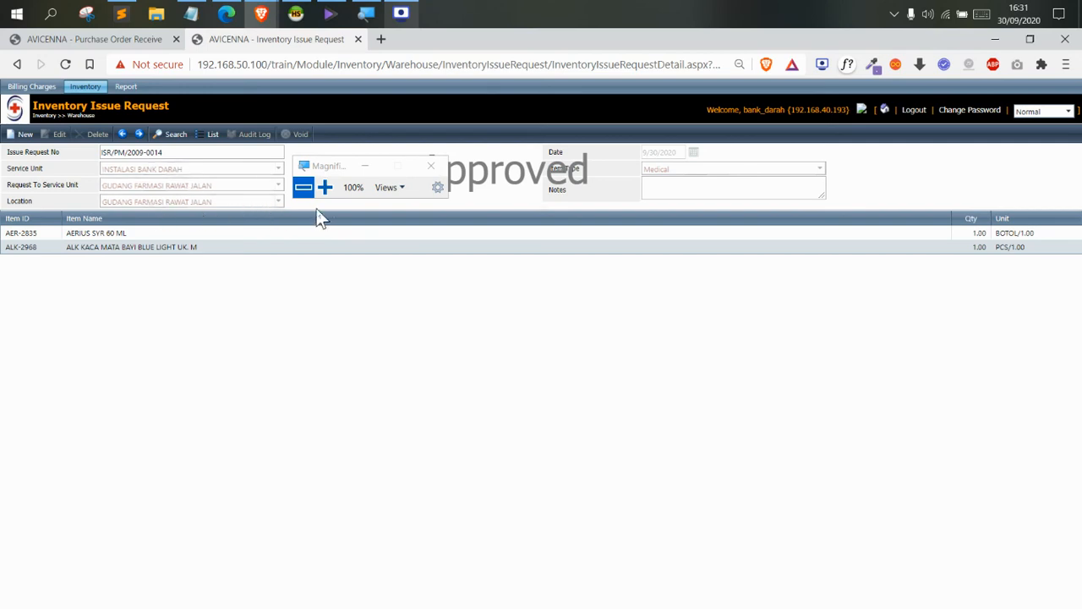
click(205, 140)
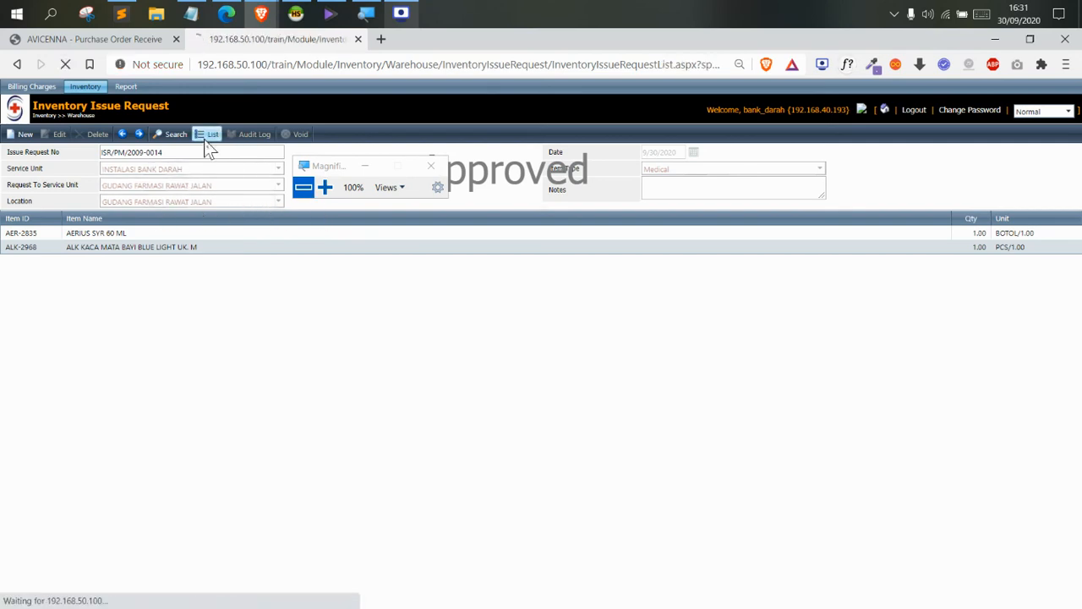
Start a new request from INSTALASI BANK DARAH to UNIT LOGISTIK UMUM with item type Non Medical
drag(328, 173, 368, 273)
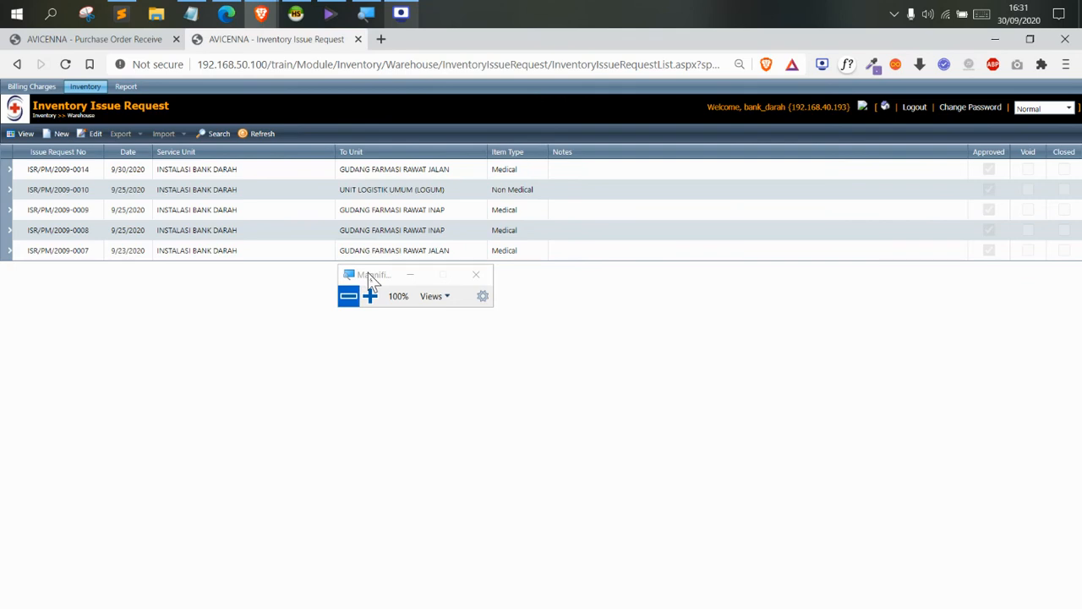
click(57, 134)
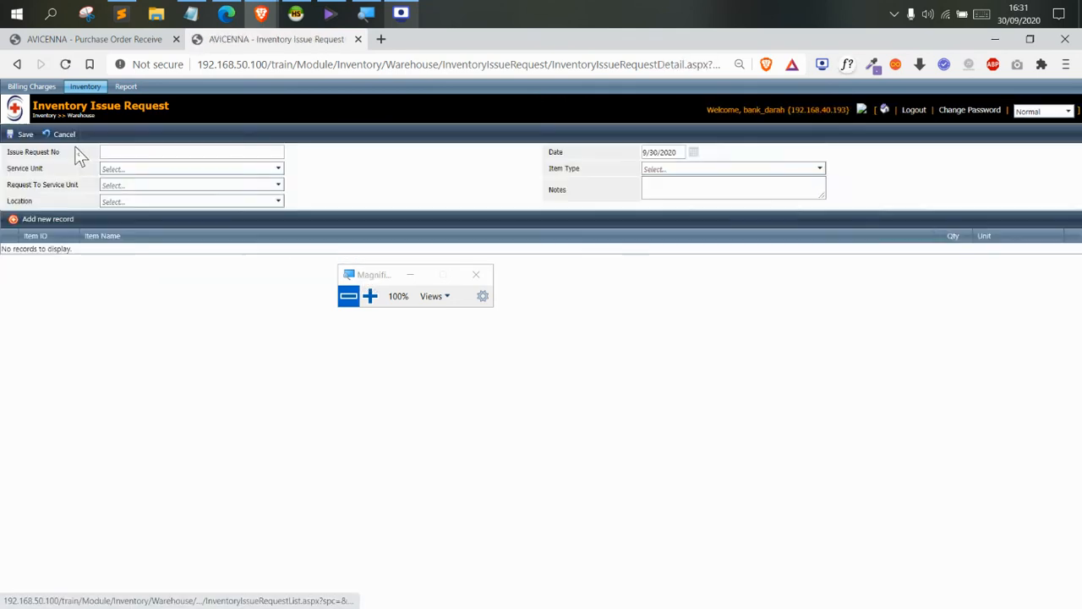
click(130, 169)
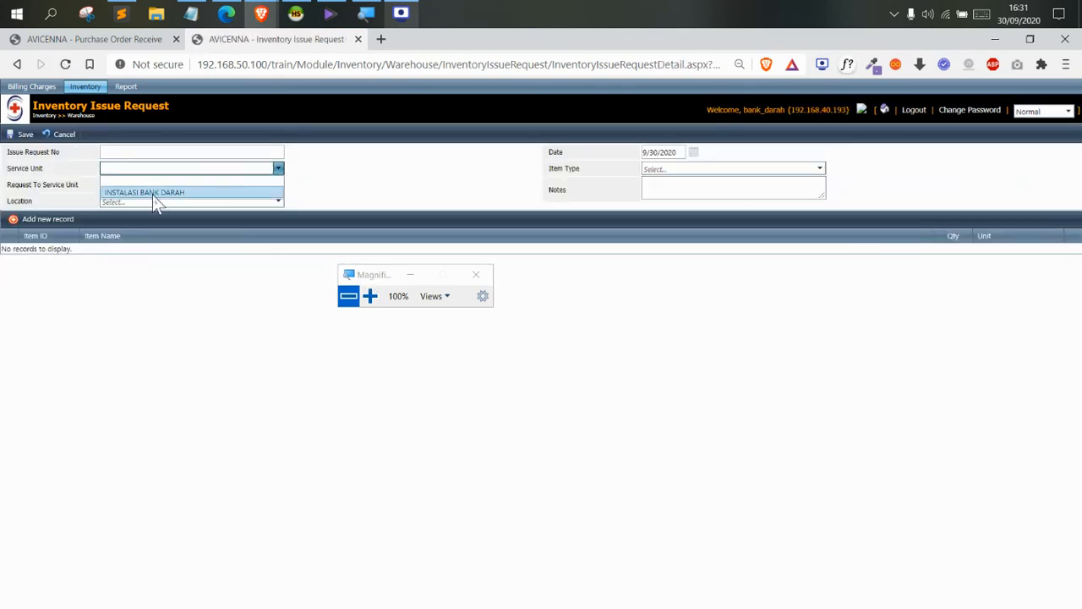
click(152, 194)
click(126, 186)
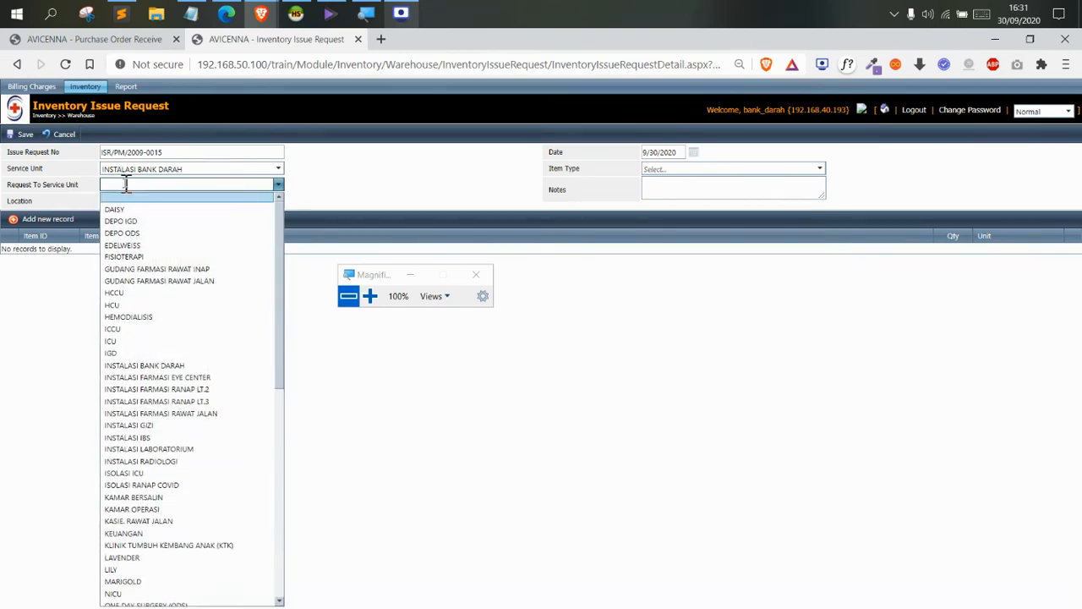
text(u)
text(mum)
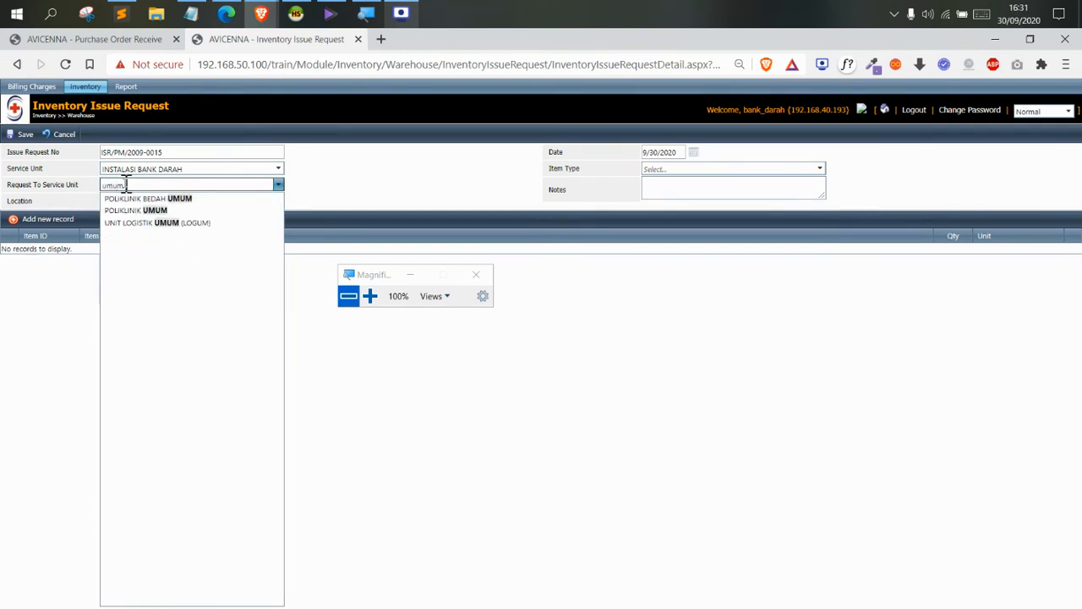
click(151, 225)
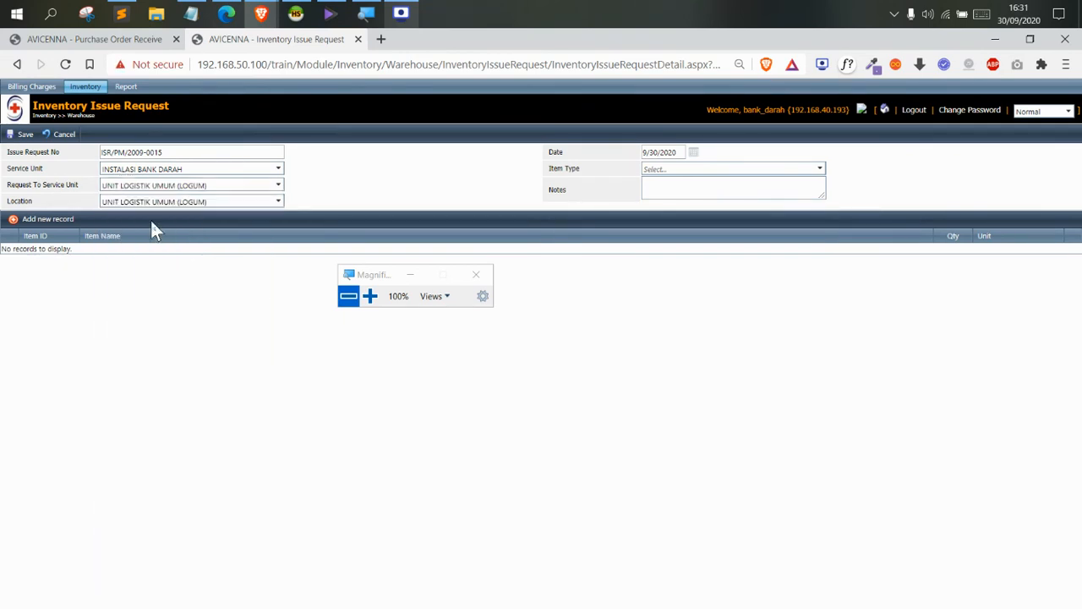
click(709, 171)
click(687, 192)
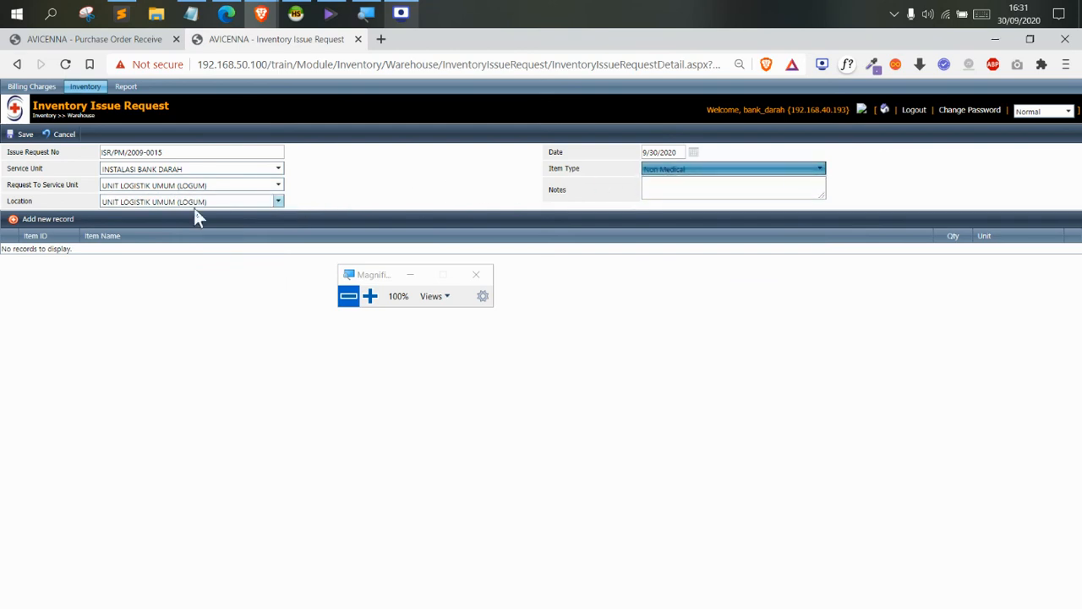
Add FORM TANDA TERIMA, A5, NCR 2 PLY 1/0 at quantity 100 and save as ISR/PM/2009-0015
click(60, 216)
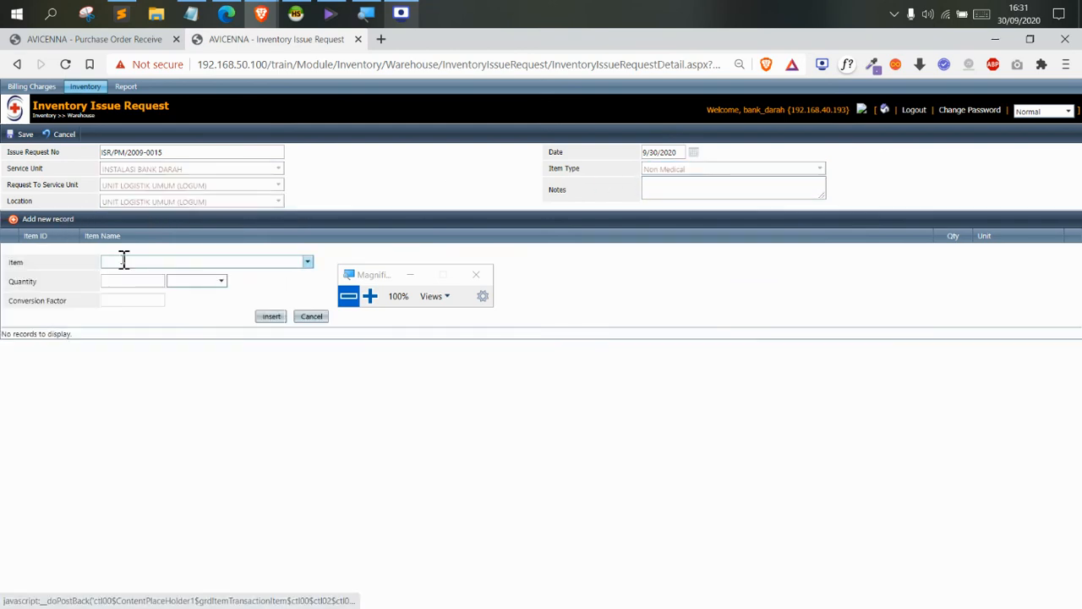
click(127, 261)
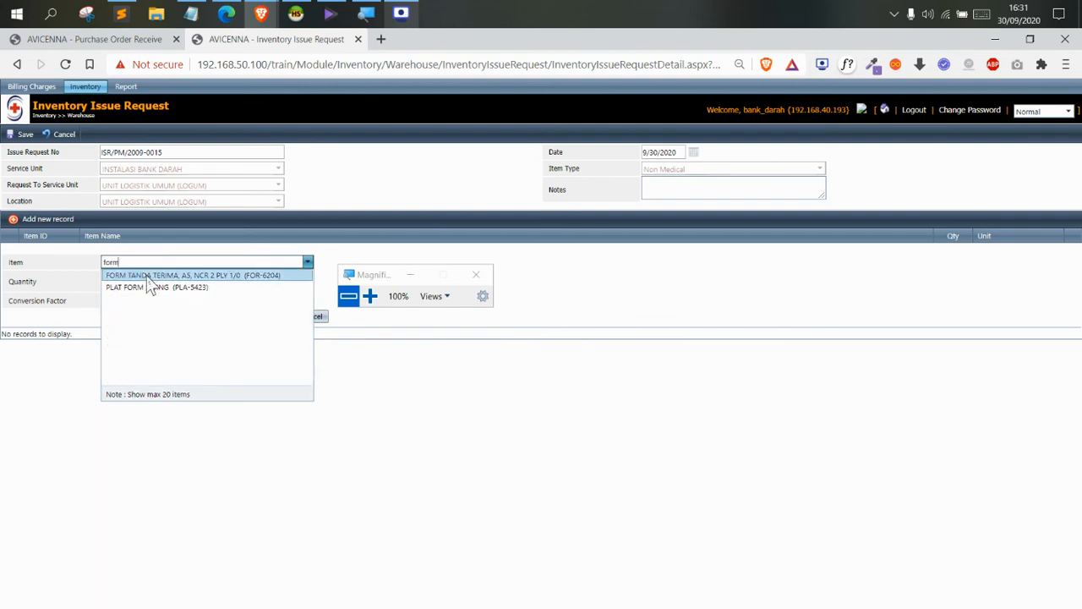
click(146, 275)
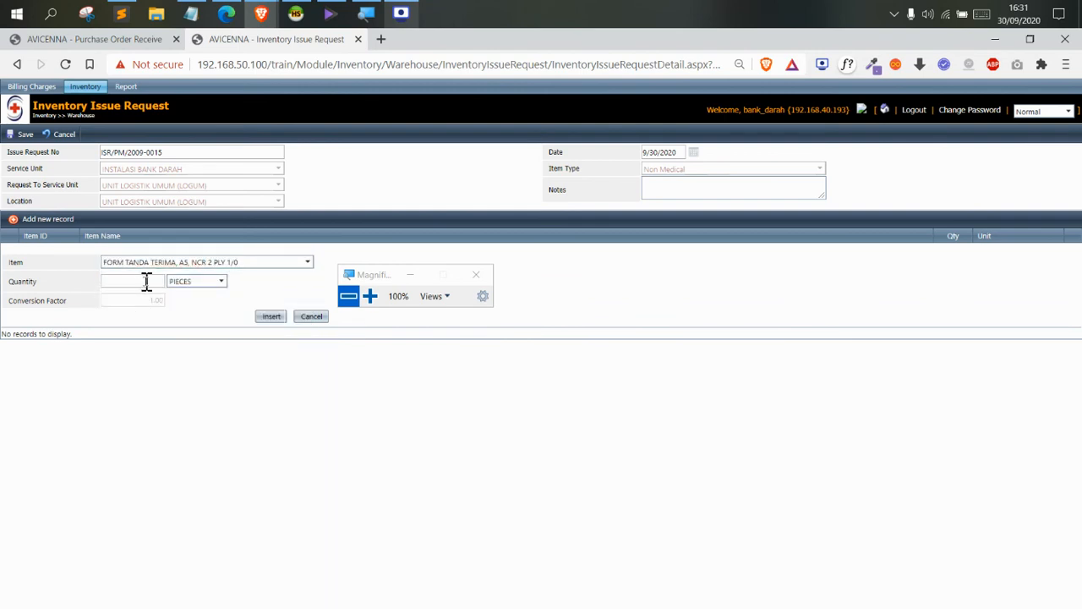
click(148, 282)
click(268, 316)
click(198, 264)
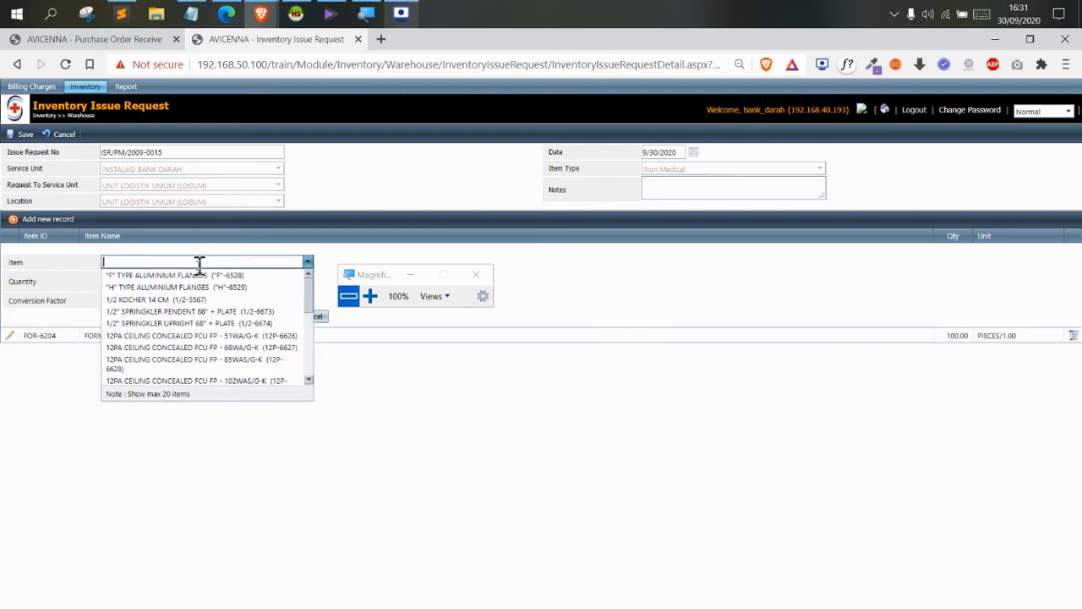
text(pul)
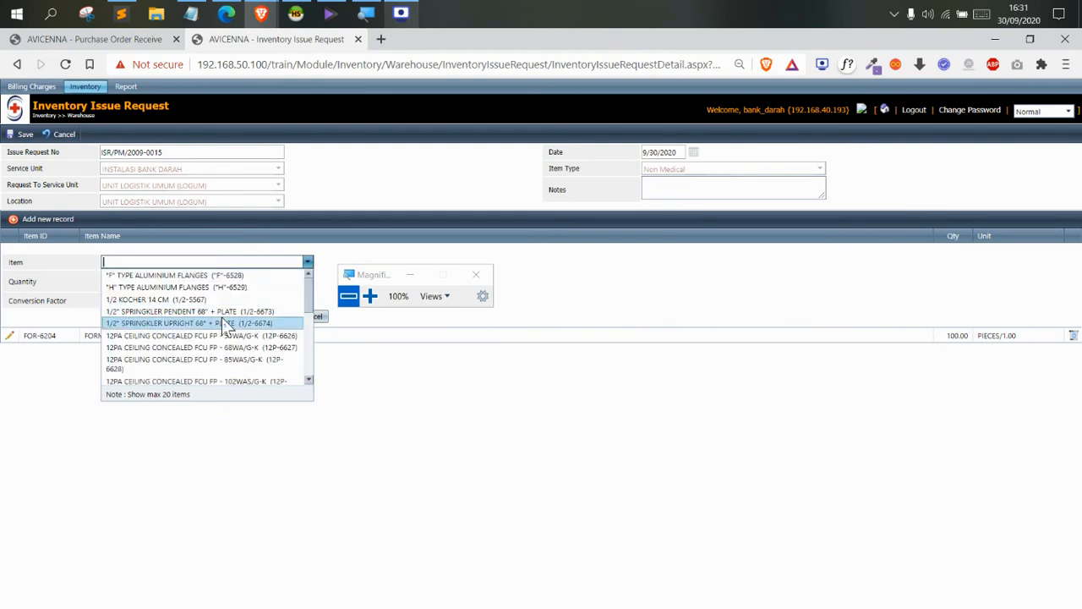
scroll(227, 328, down, 4)
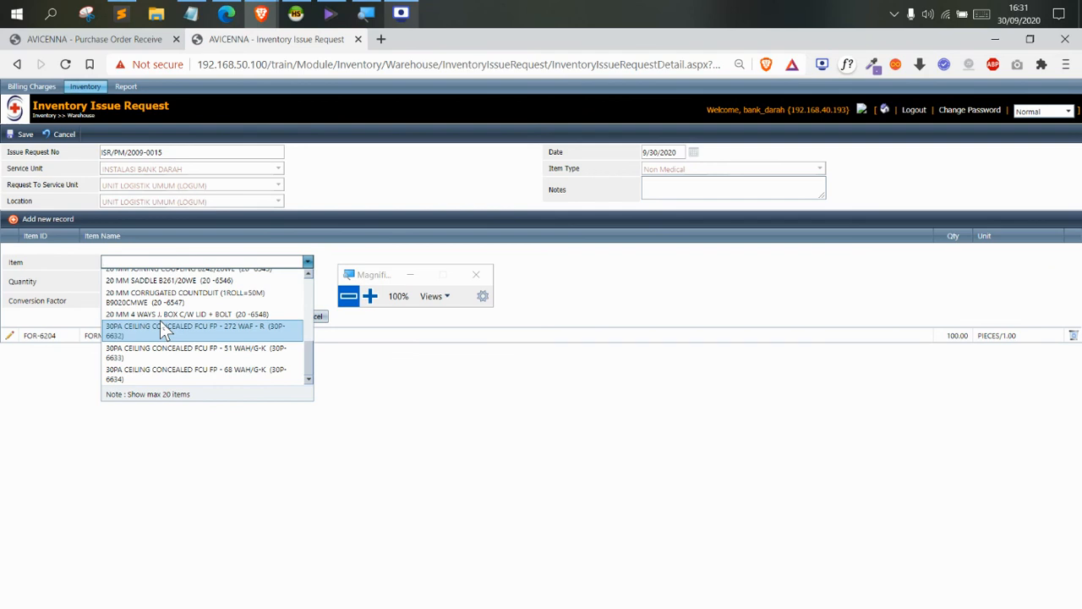
click(24, 135)
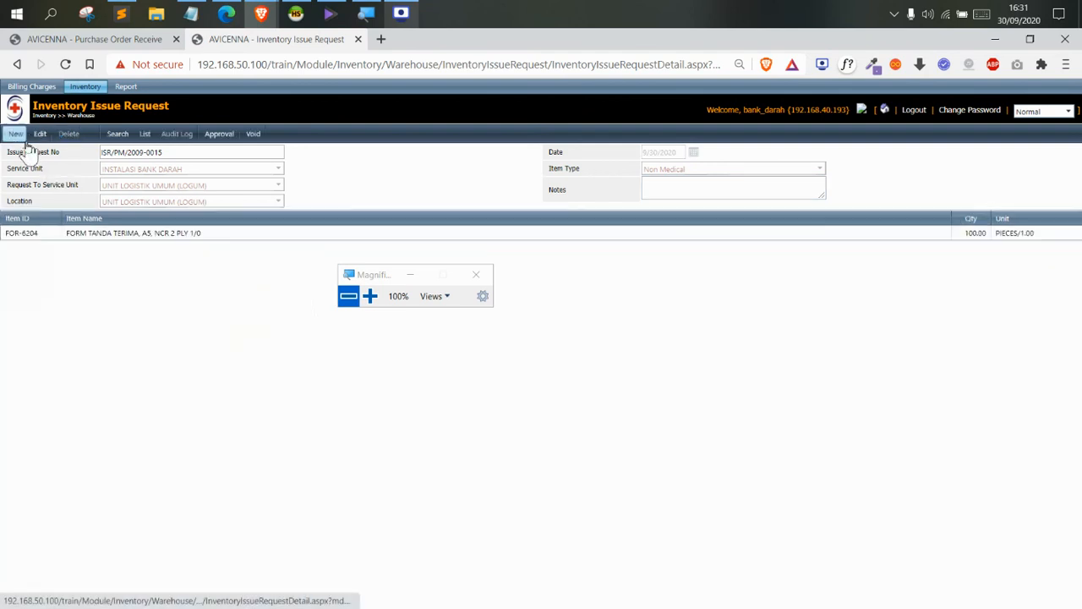
Confirm approval of ISR/PM/2009-0015, then open the report selection page from the menu
click(292, 135)
click(619, 148)
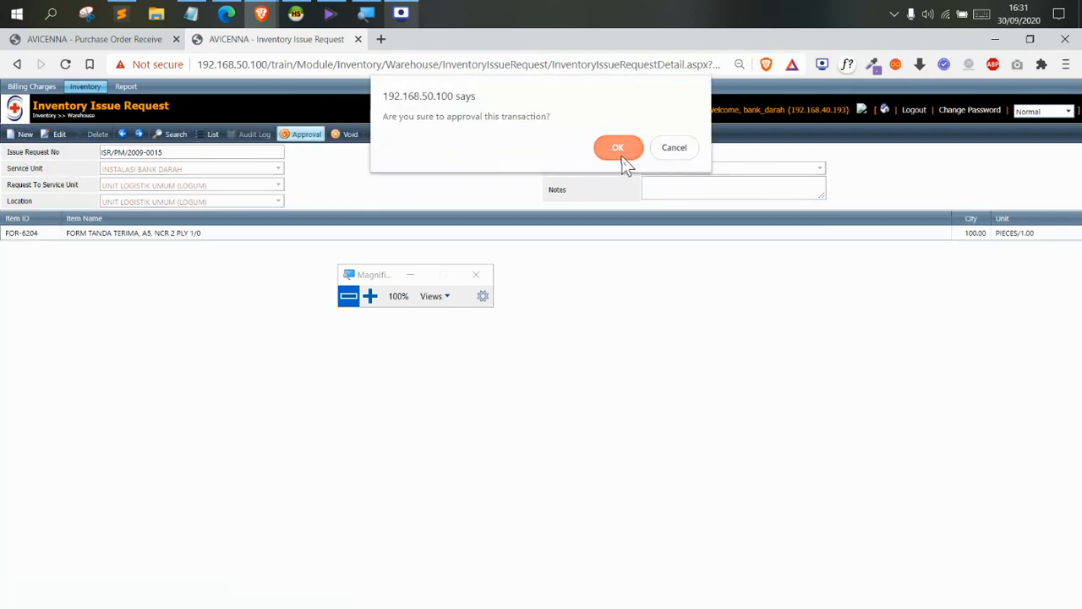
click(85, 87)
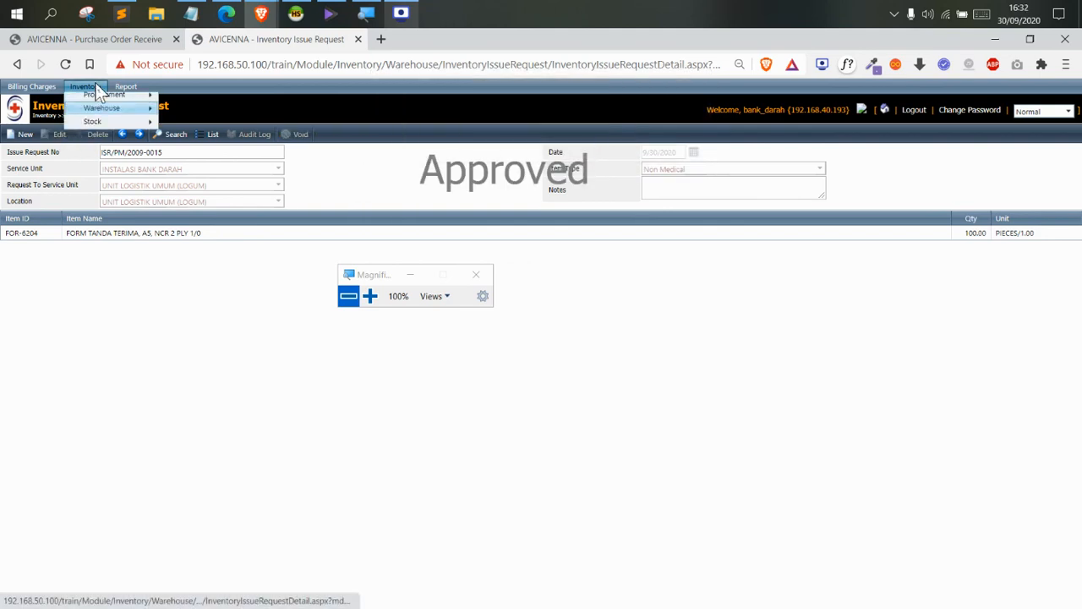
mouse_move(102, 113)
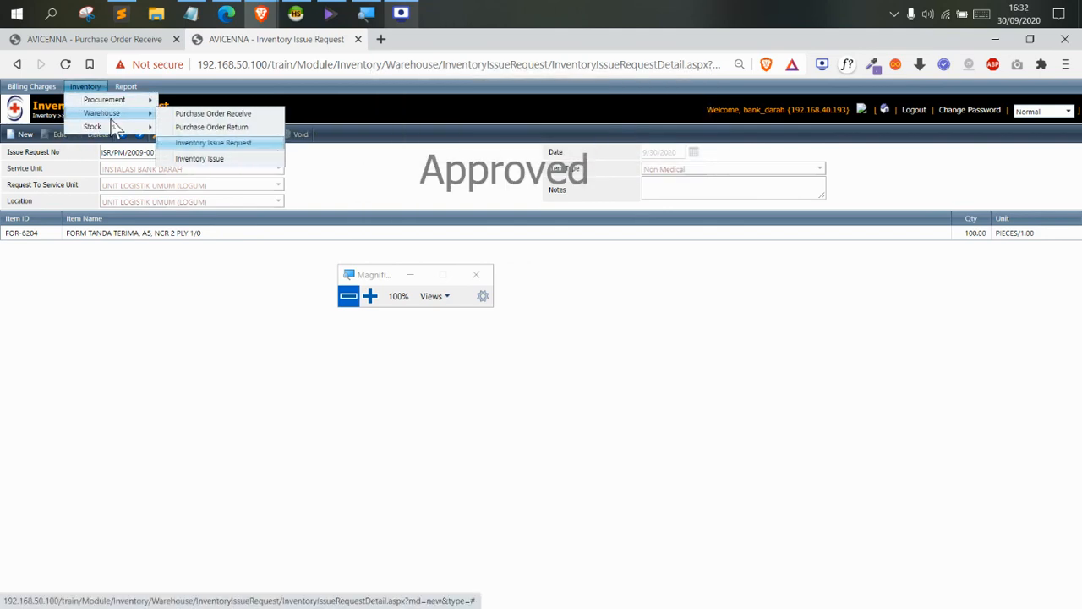
click(80, 87)
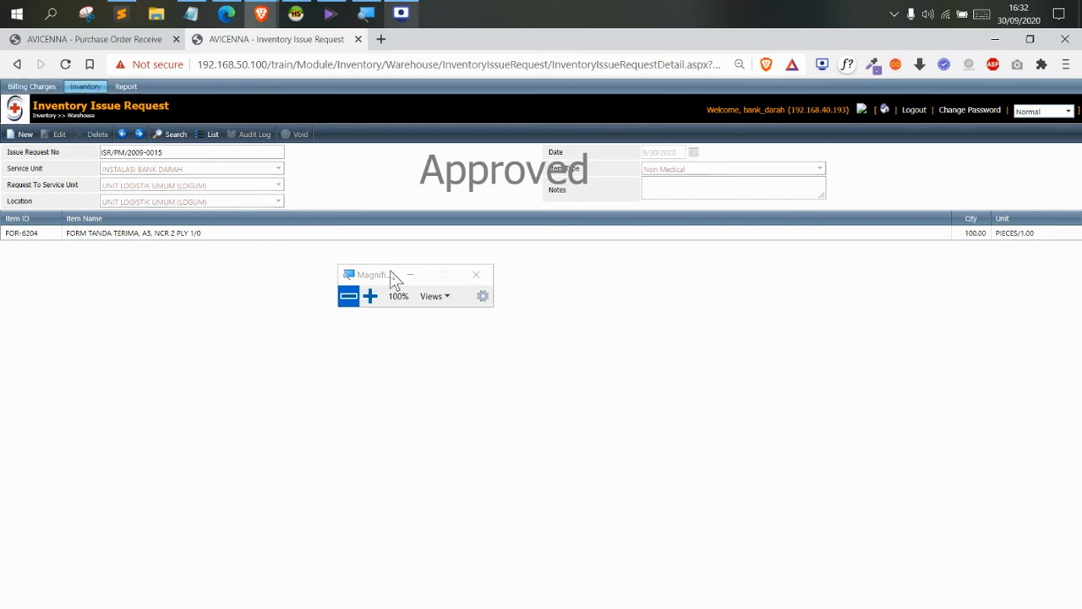
drag(391, 281, 481, 118)
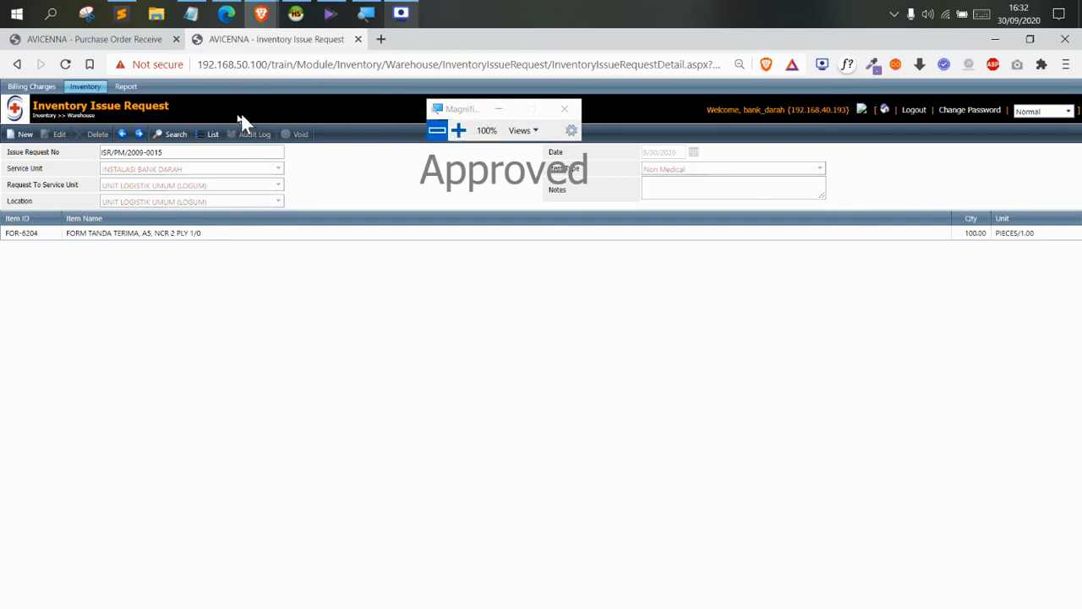
mouse_move(127, 88)
click(140, 111)
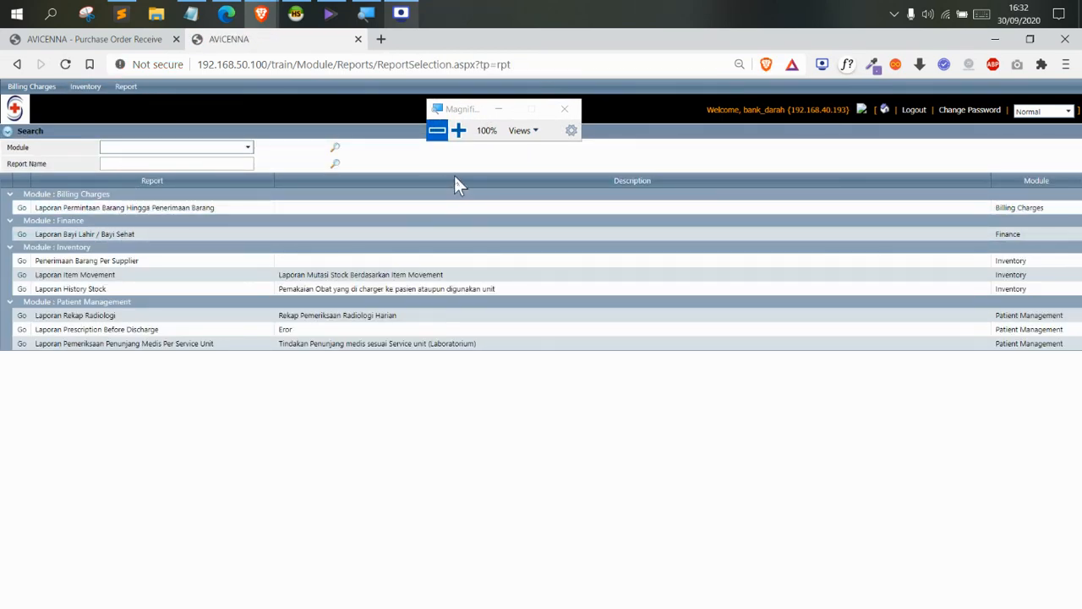
Open the options for the Laporan Item Movement report
click(458, 130)
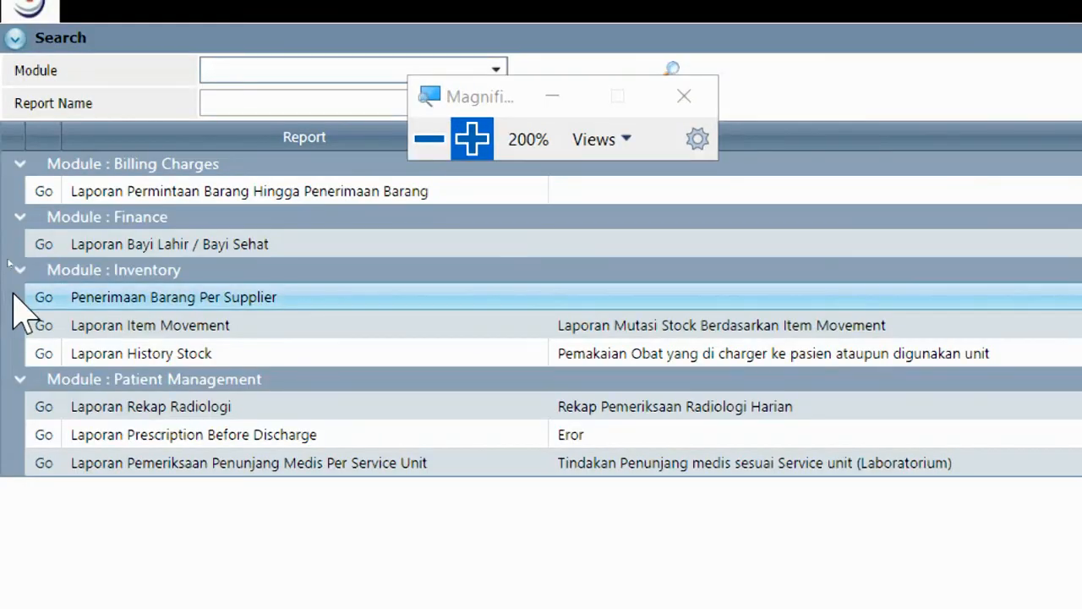
drag(76, 326, 332, 326)
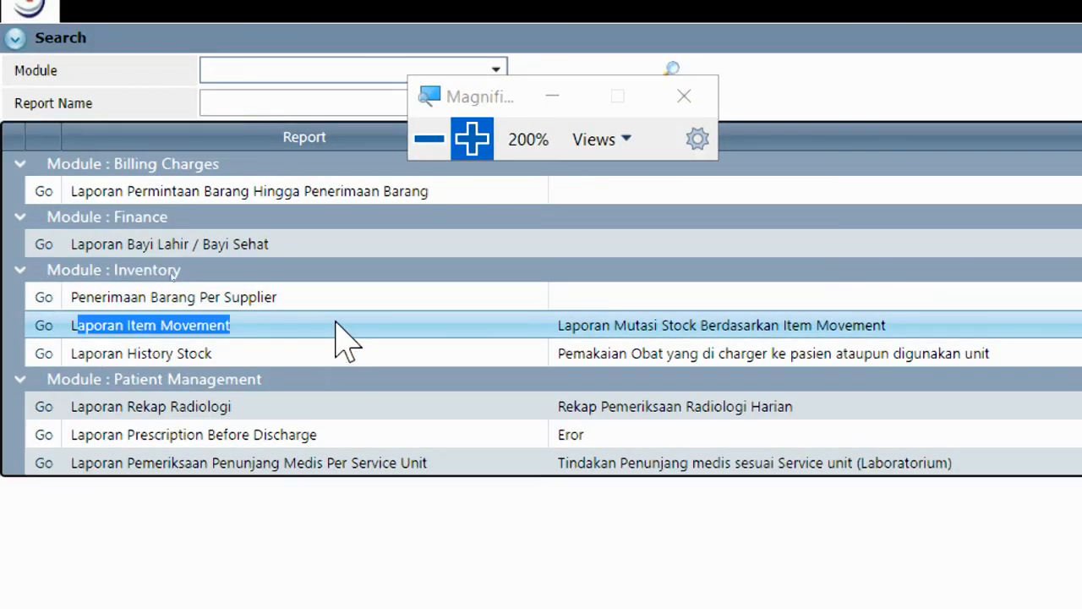
click(42, 329)
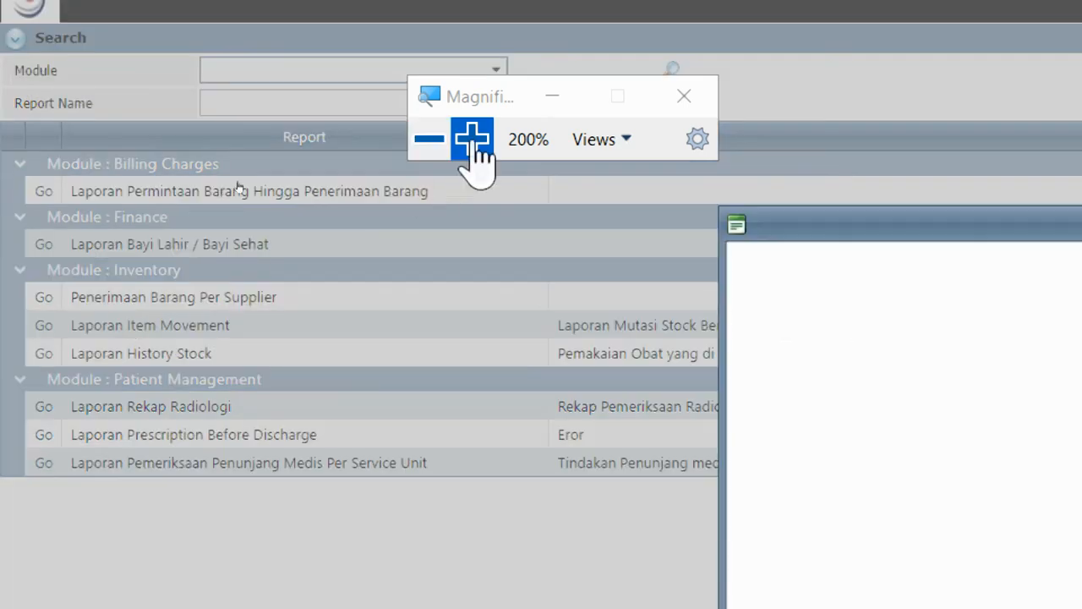
click(429, 139)
Set Location to INSTALASI BANK DARAH and Item to DARAH A (-) AHF, then preview
click(446, 280)
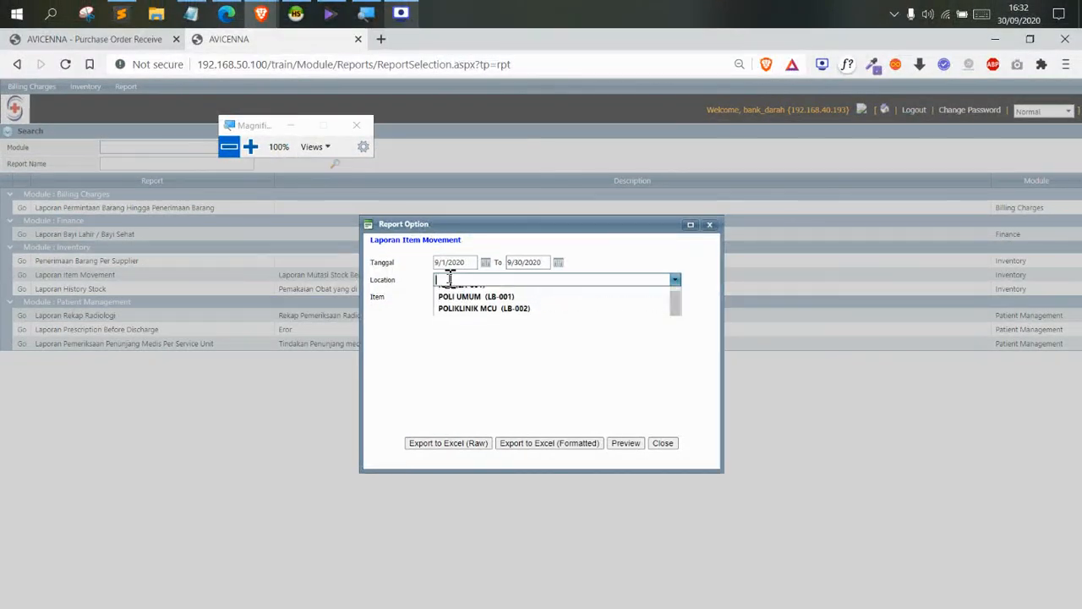
text(dara)
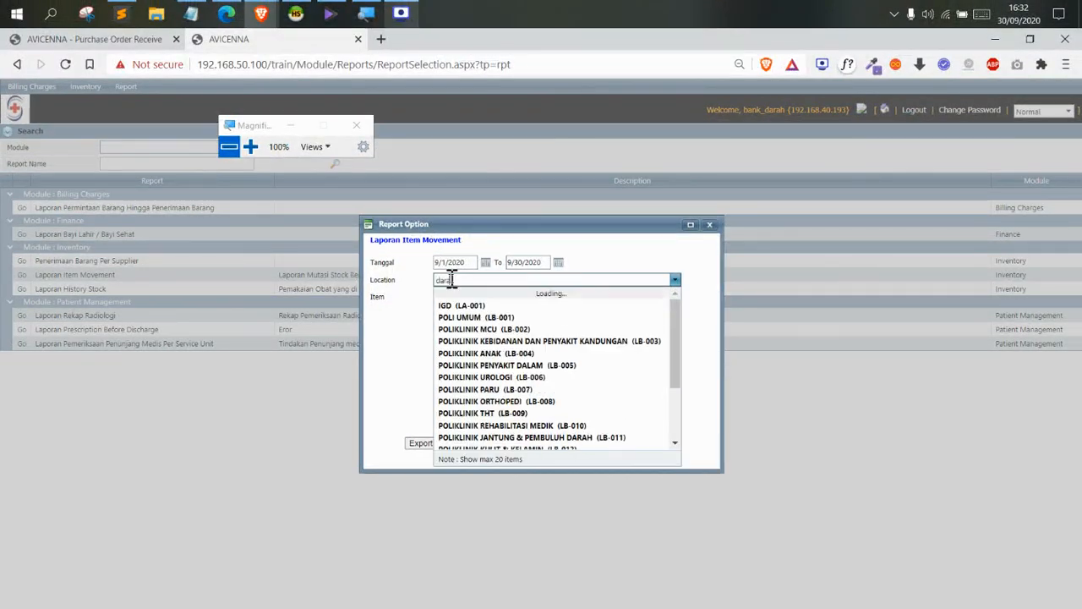
click(503, 304)
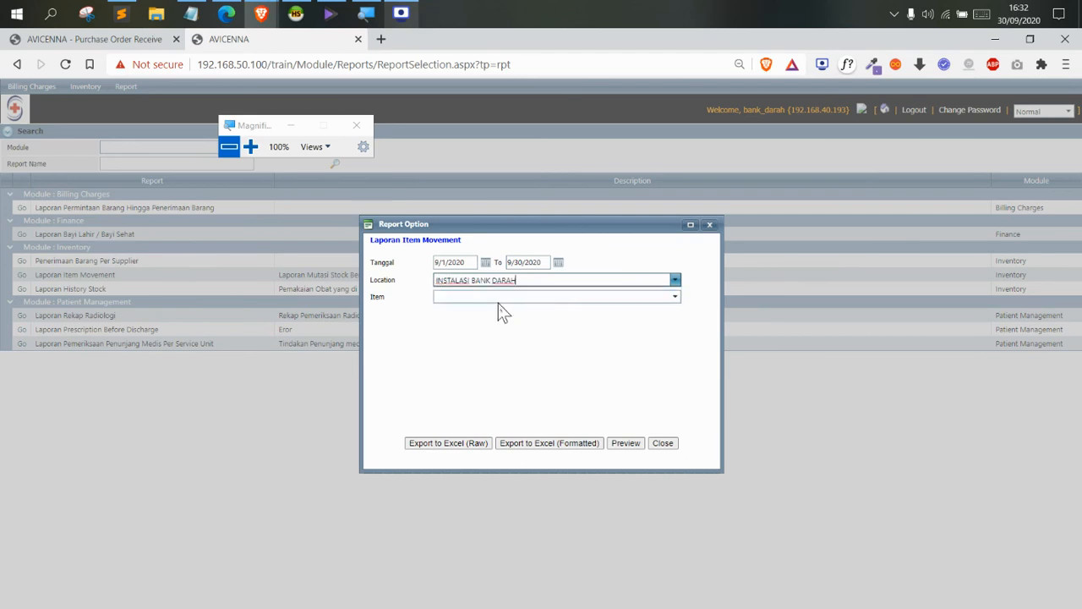
click(513, 296)
text(DARAH A (-) AHF)
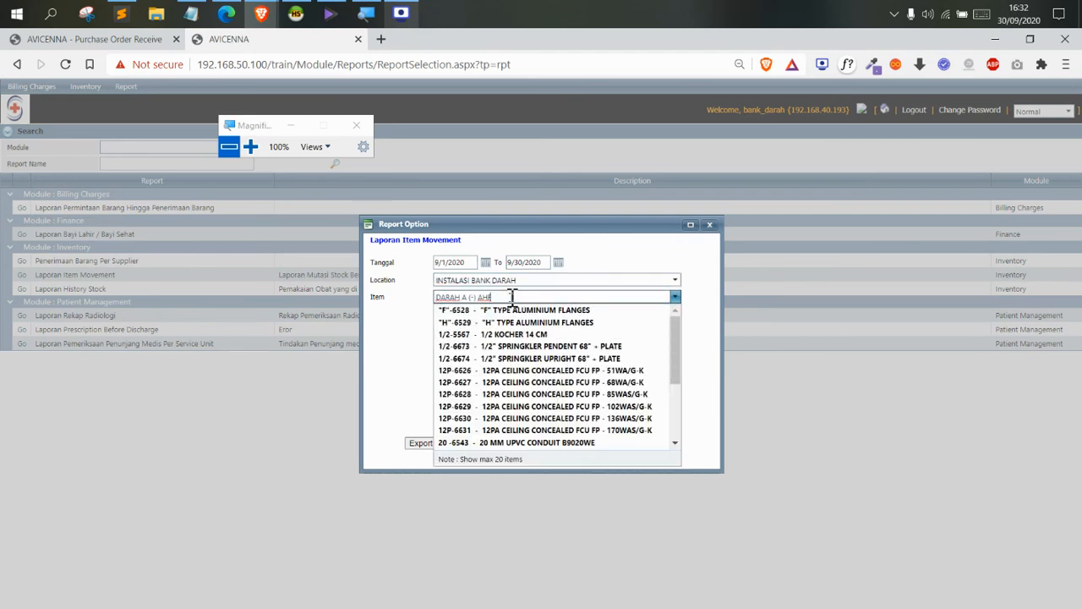
click(532, 312)
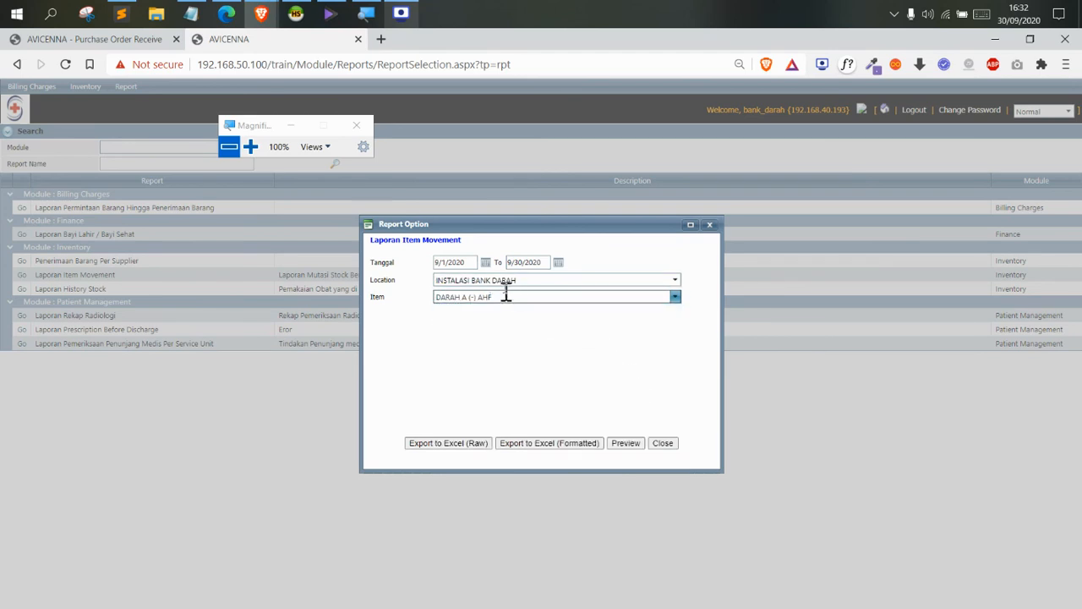
click(625, 443)
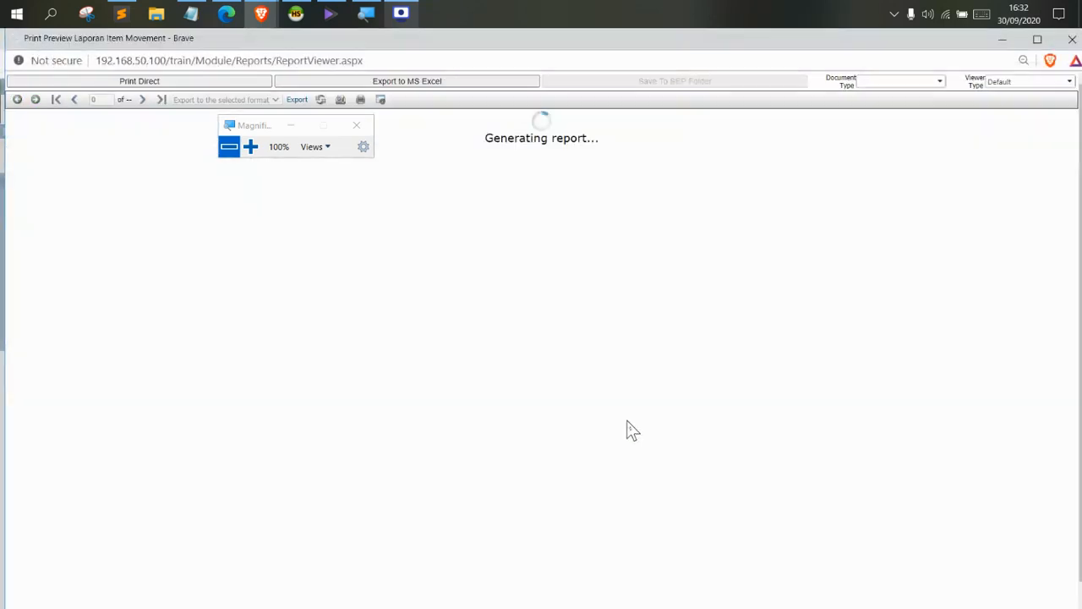
Inspect the purchase order receipt (2.00), charges and opening stock rows, then close the preview
drag(246, 122, 522, 138)
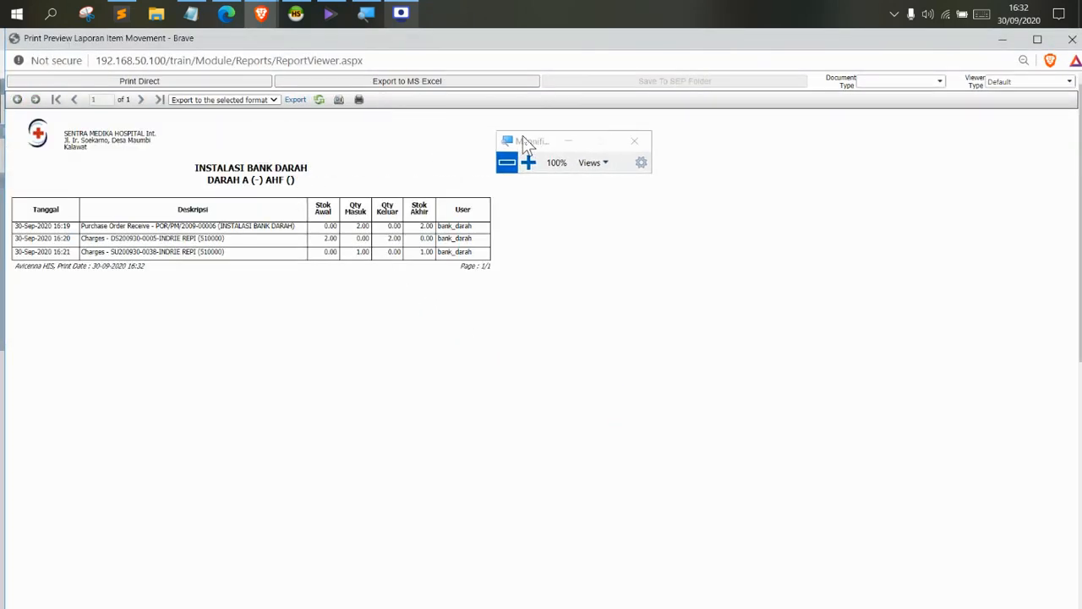
click(524, 162)
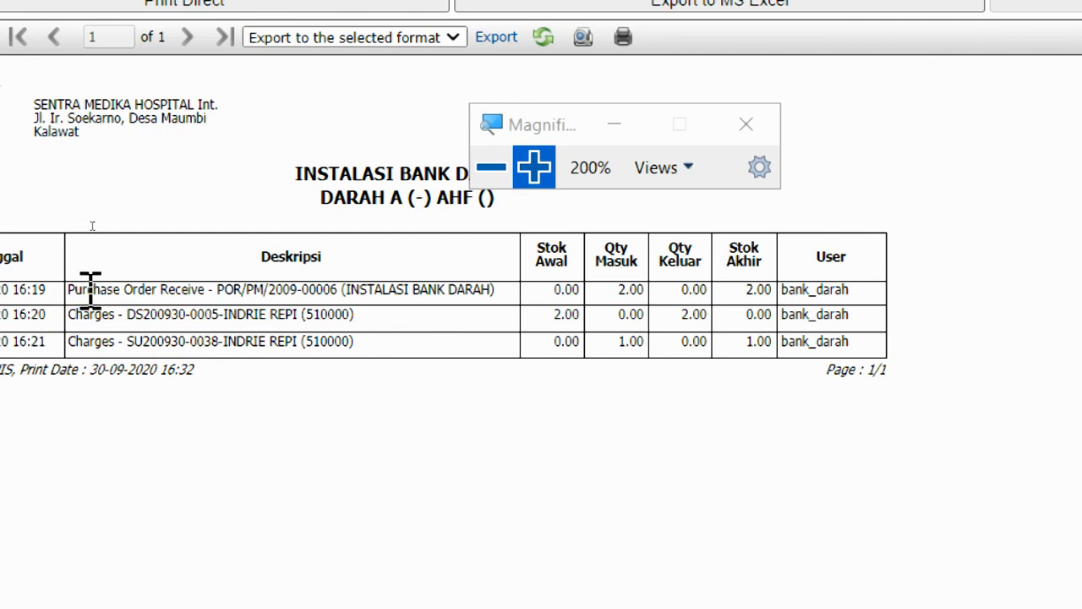
drag(83, 289, 369, 283)
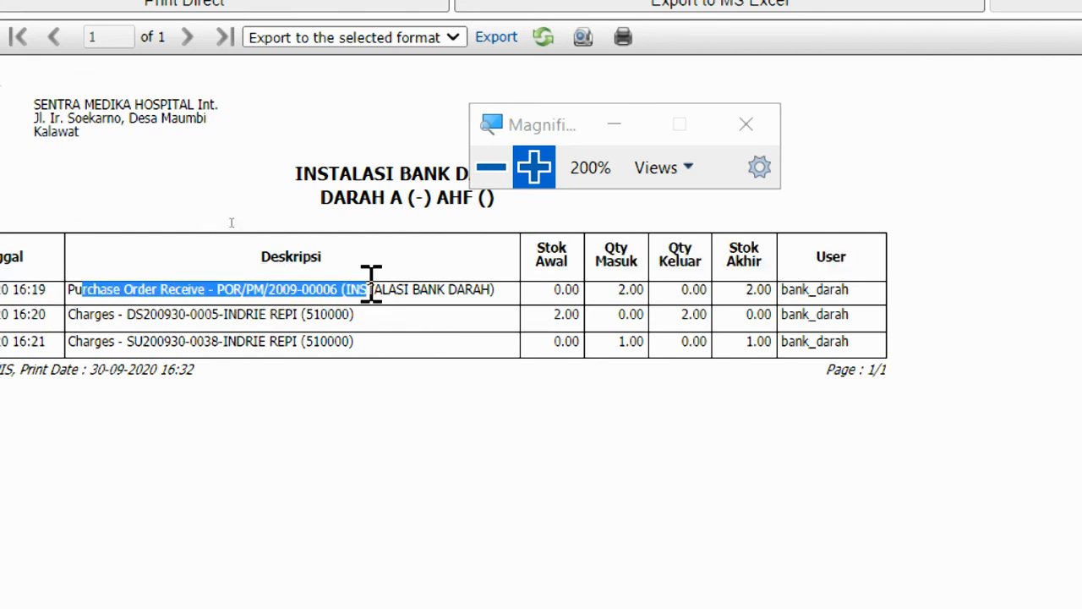
drag(616, 289, 625, 287)
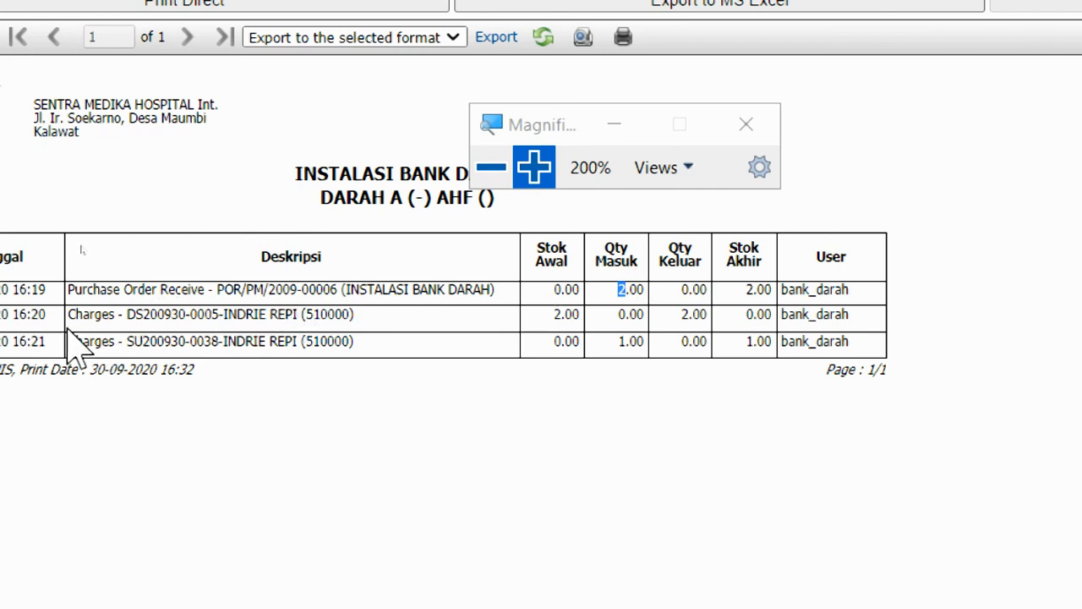
drag(90, 320, 134, 321)
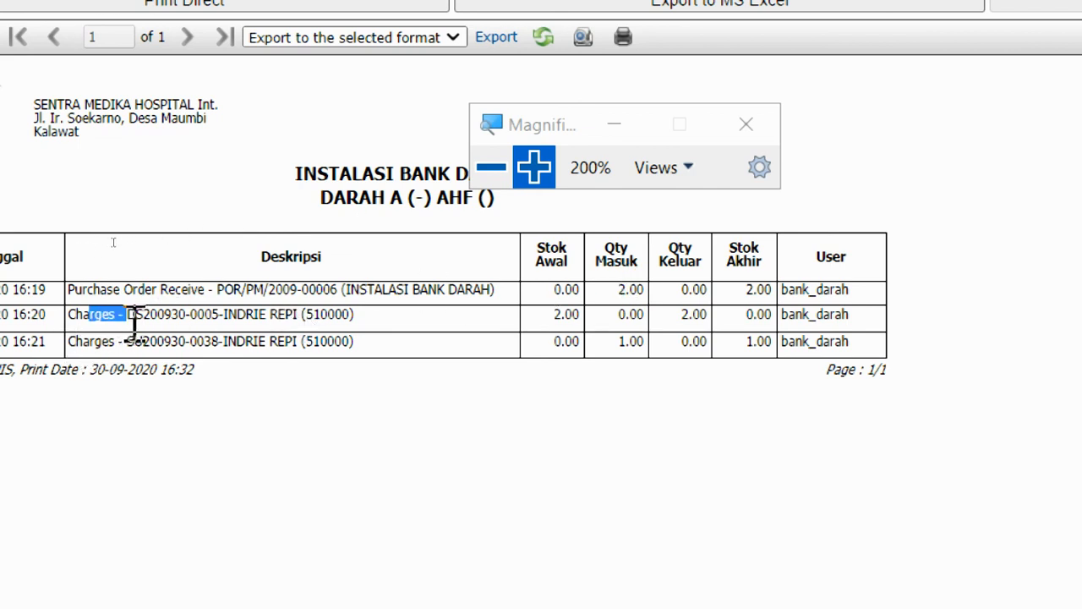
click(550, 318)
drag(550, 318, 563, 319)
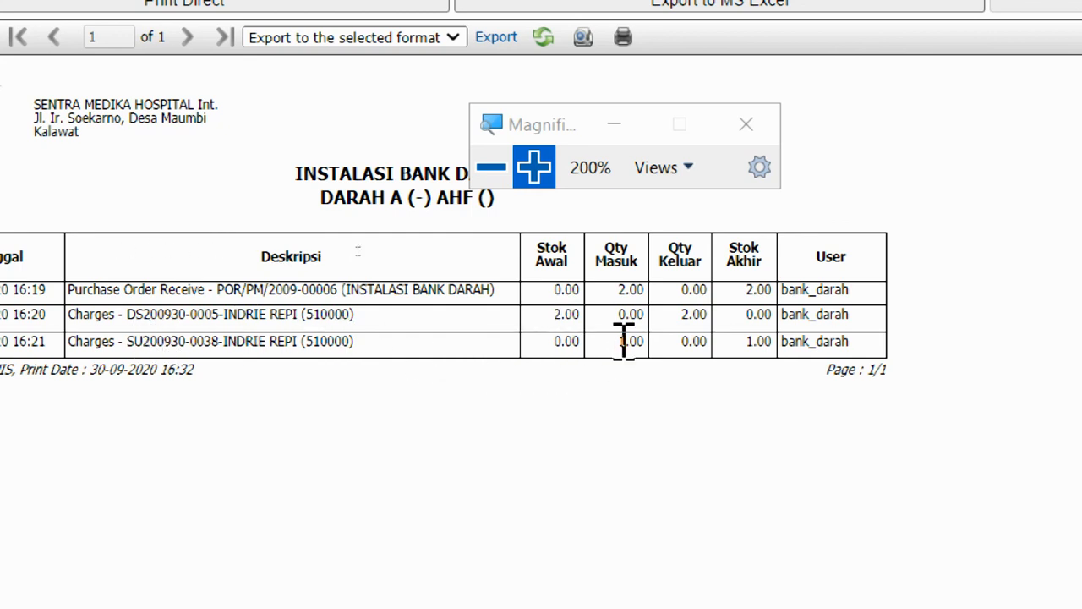
click(492, 173)
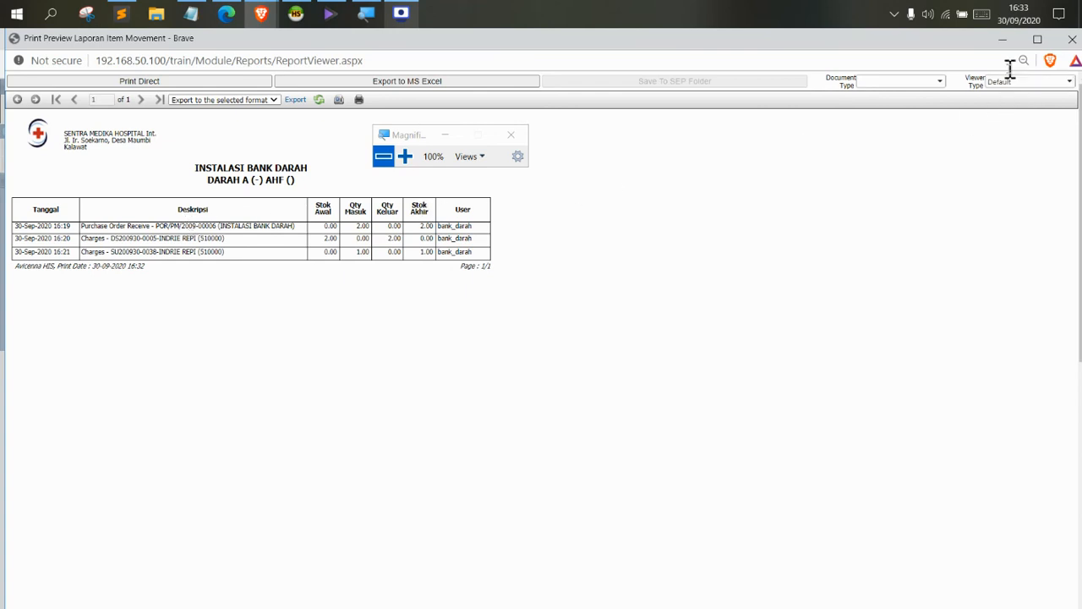
click(1073, 39)
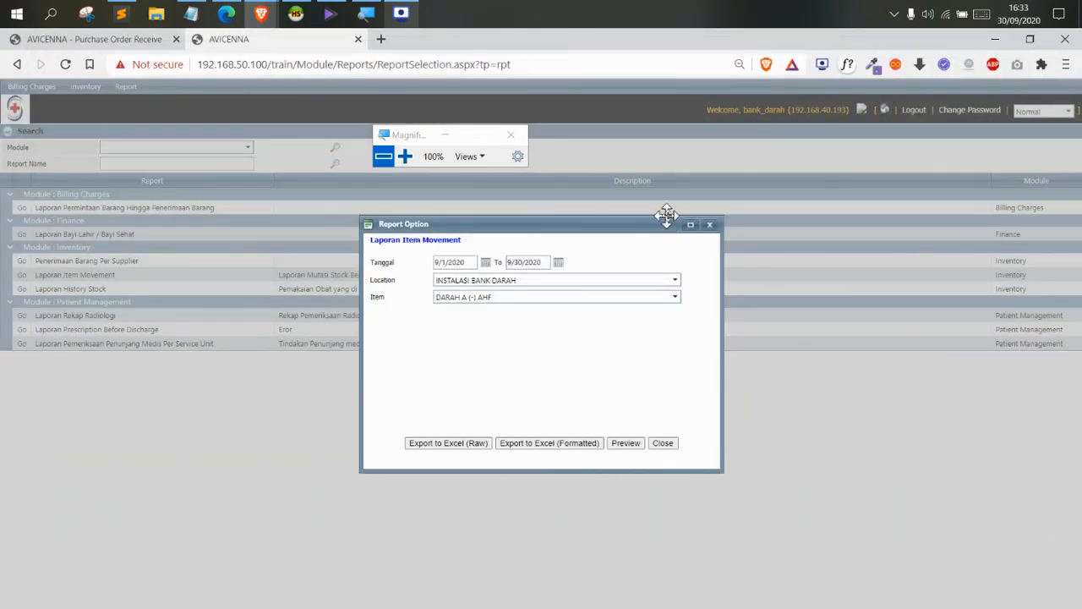
Close the Item Movement options and browse the Billing Charges and Inventory report menus
click(711, 225)
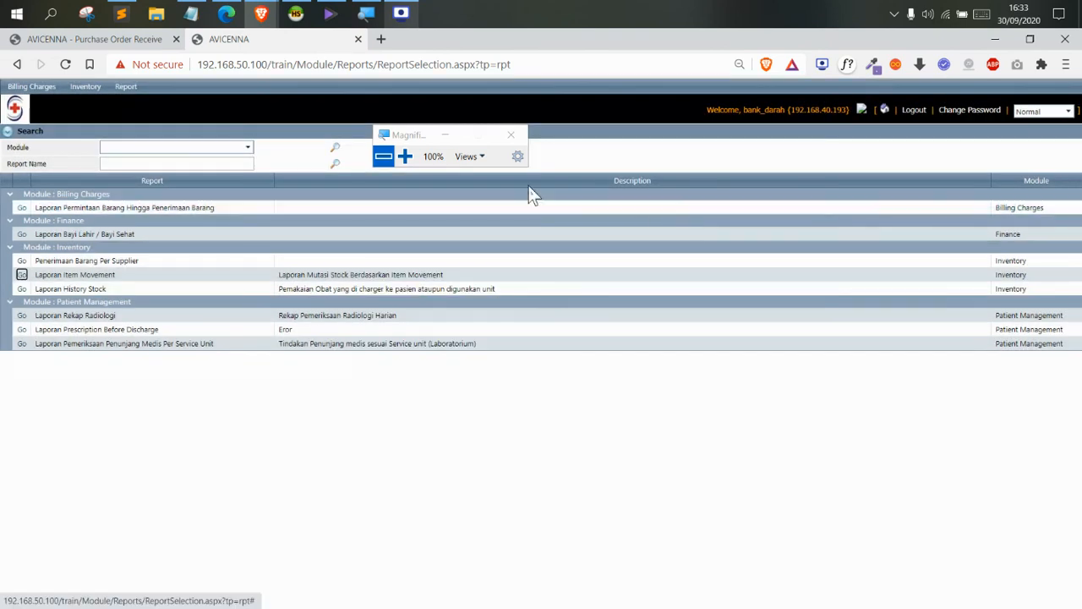
click(32, 87)
mouse_move(39, 100)
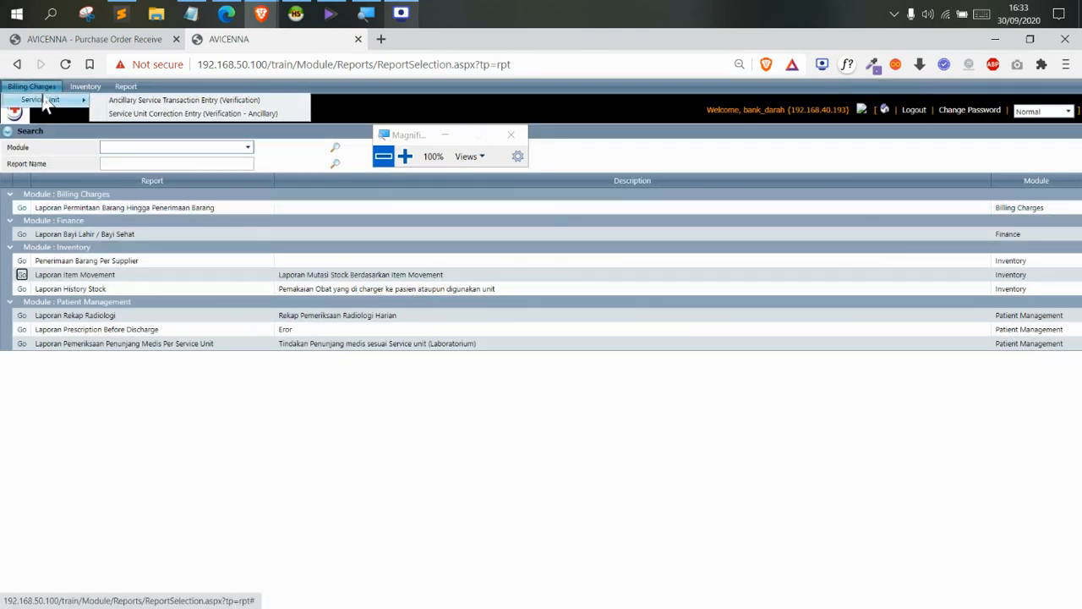
click(85, 86)
mouse_move(94, 99)
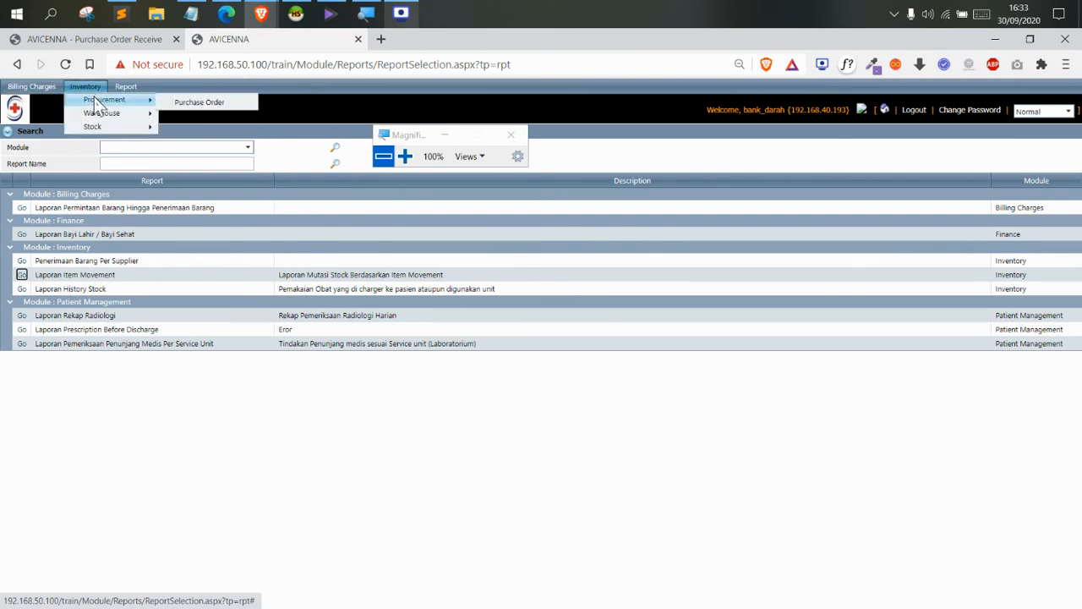
mouse_move(119, 113)
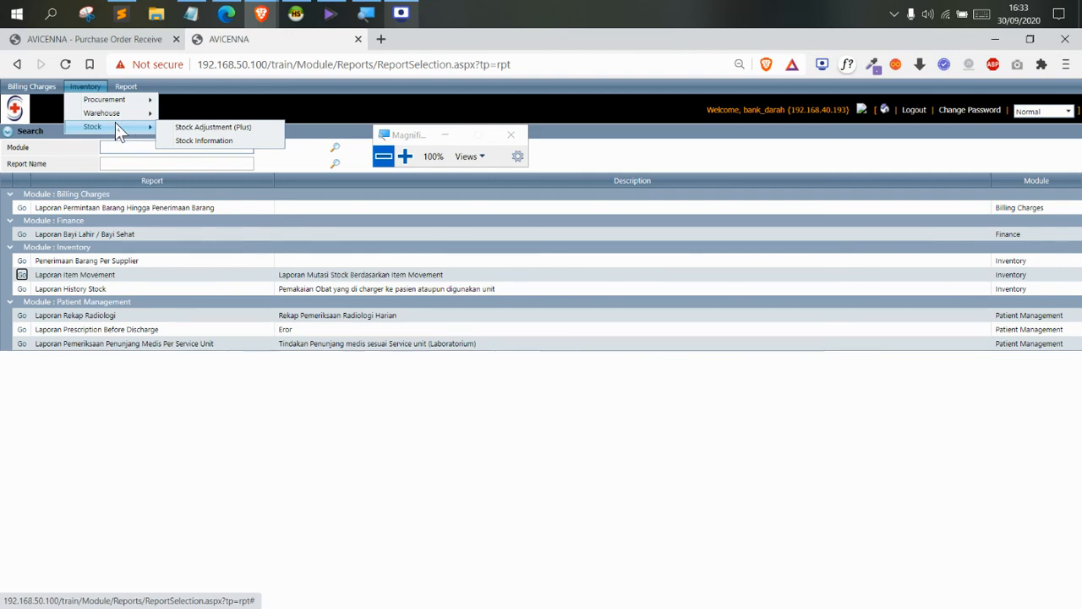
mouse_move(48, 88)
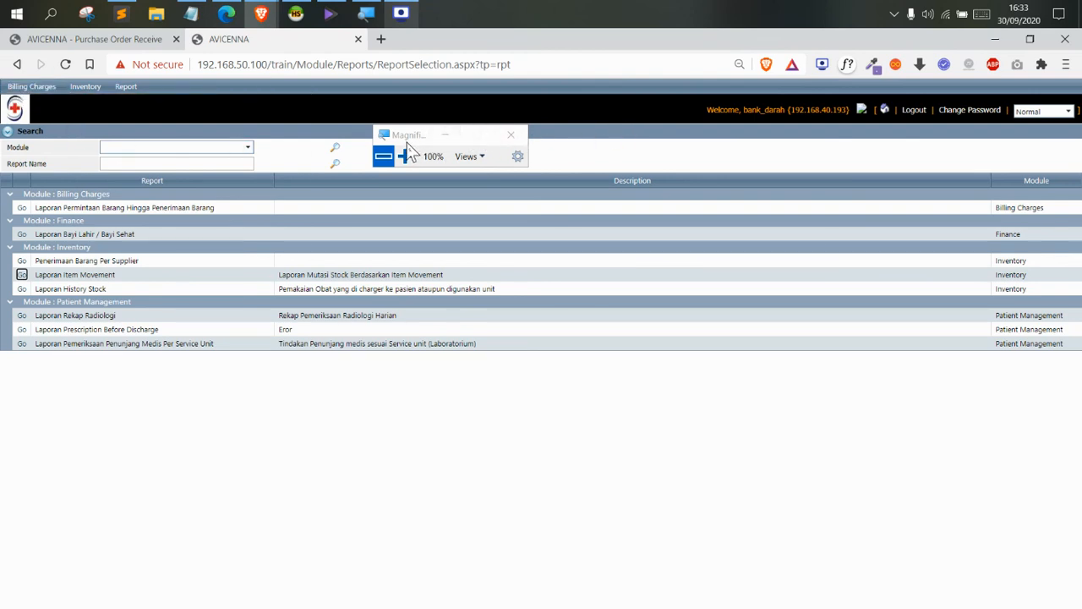
drag(409, 152, 457, 388)
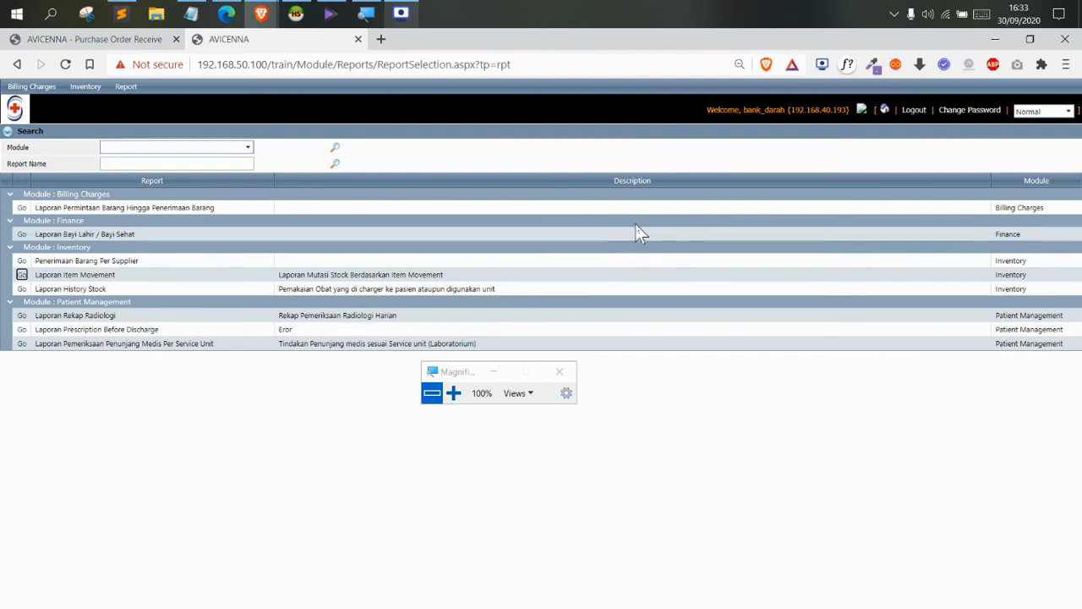